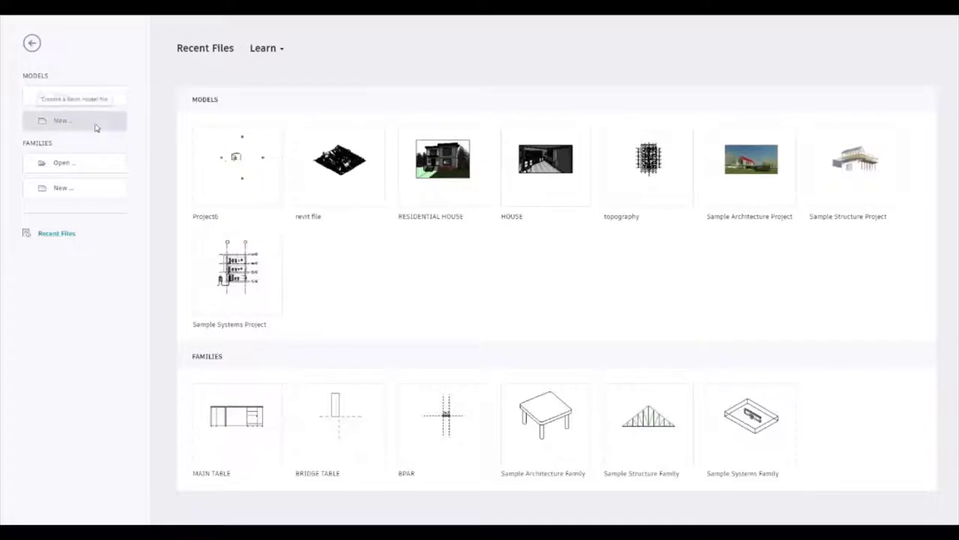
- Create a new project from the Architectural Template instead of the Structural one
click(90, 121)
click(434, 249)
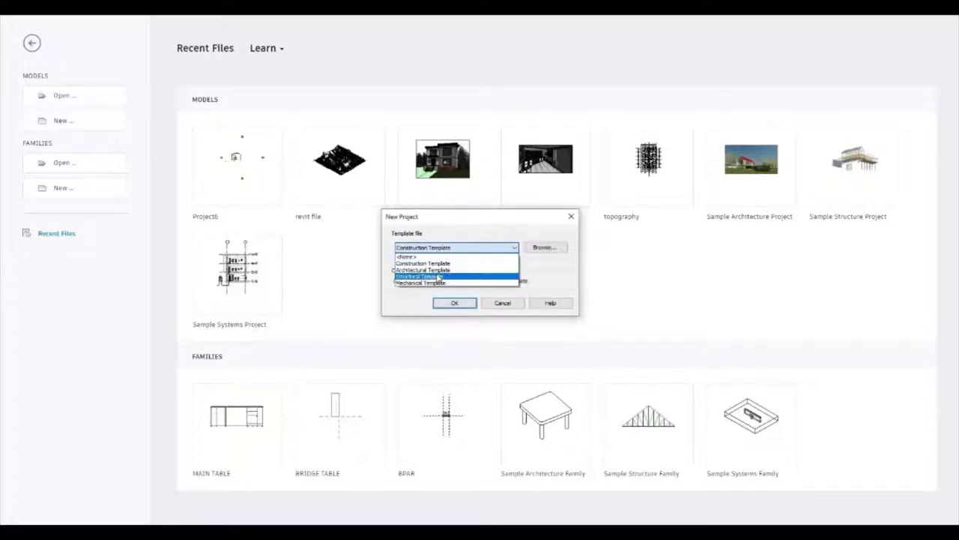
click(439, 277)
click(450, 247)
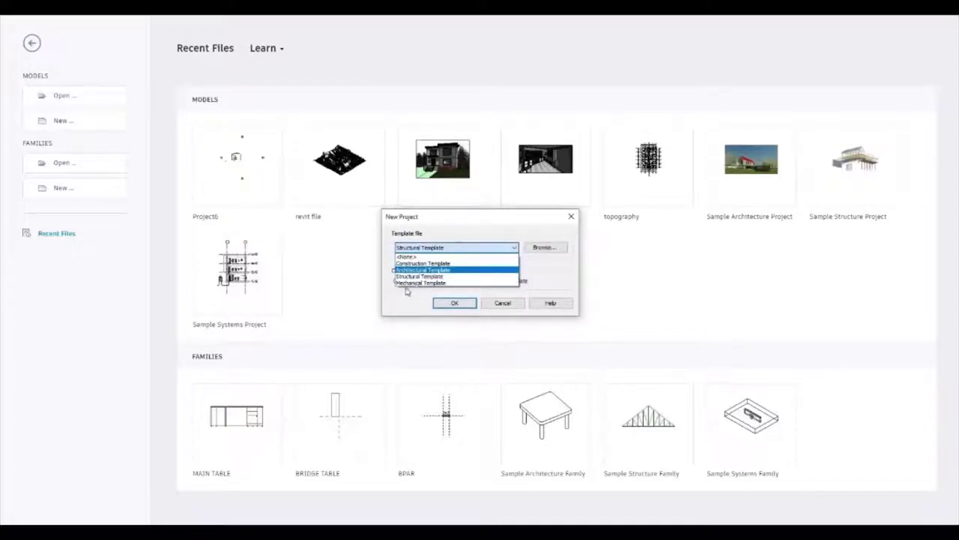
click(420, 261)
click(469, 305)
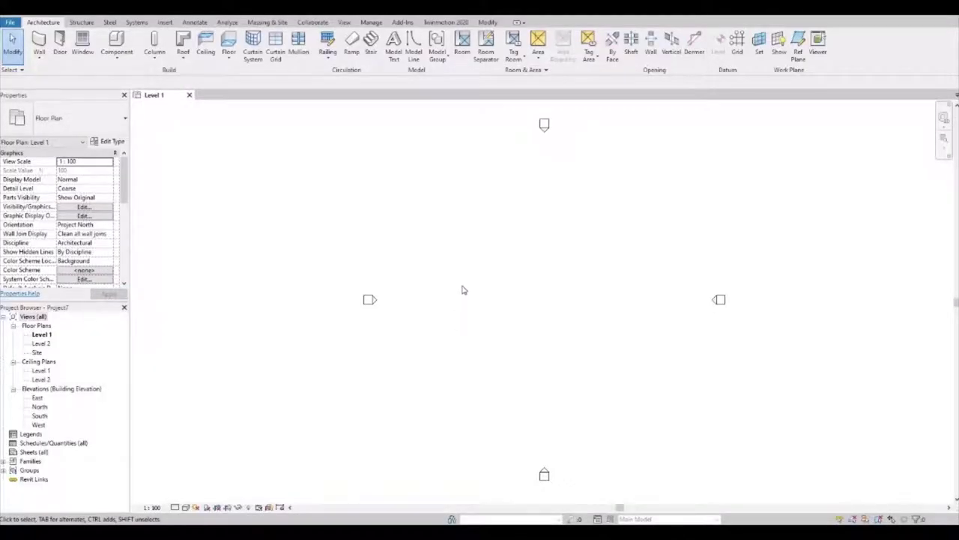
- Use UN to set project length units to millimetres with 0 decimal places
key(u)
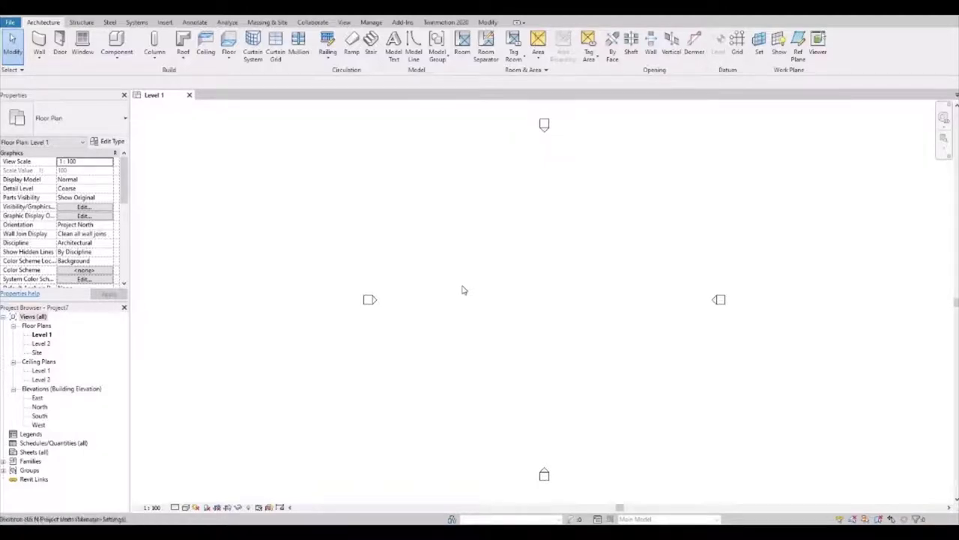
key(n)
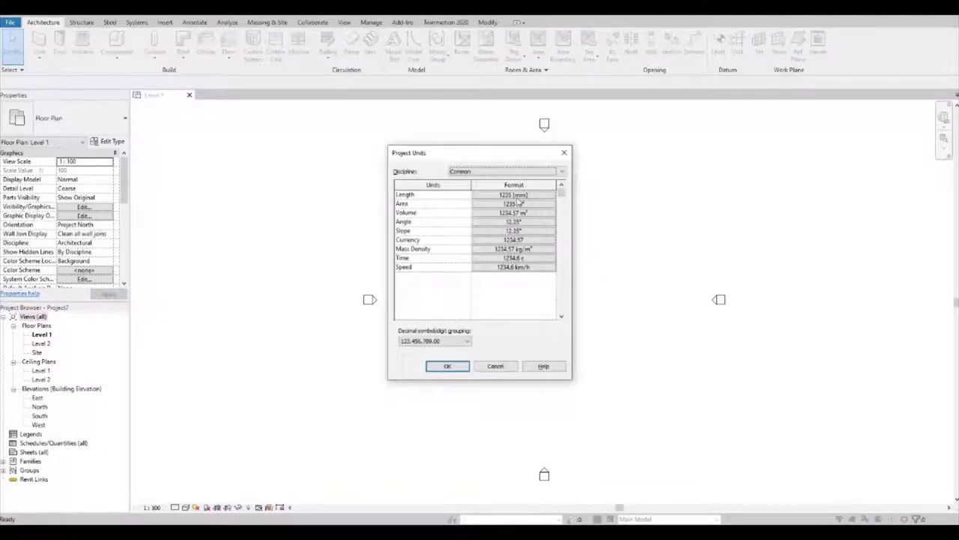
click(527, 196)
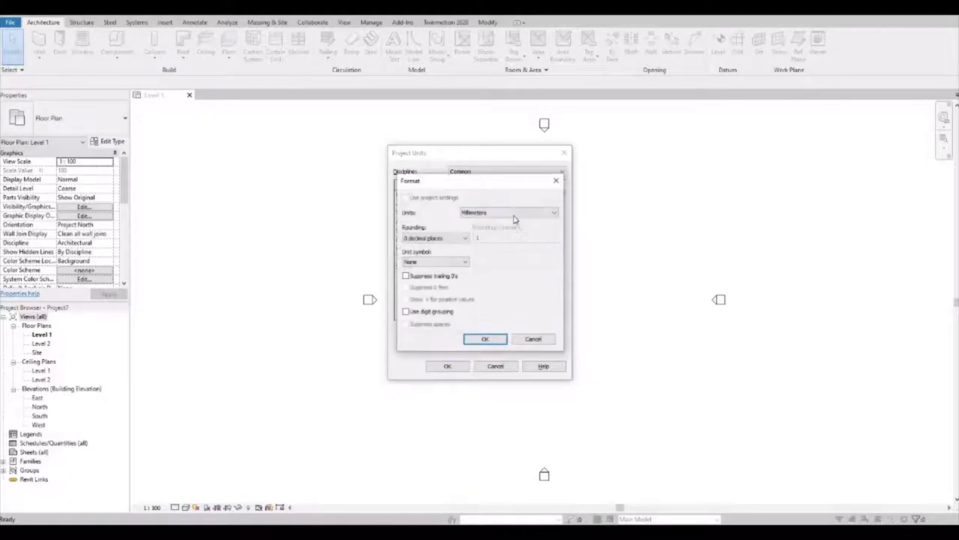
click(487, 341)
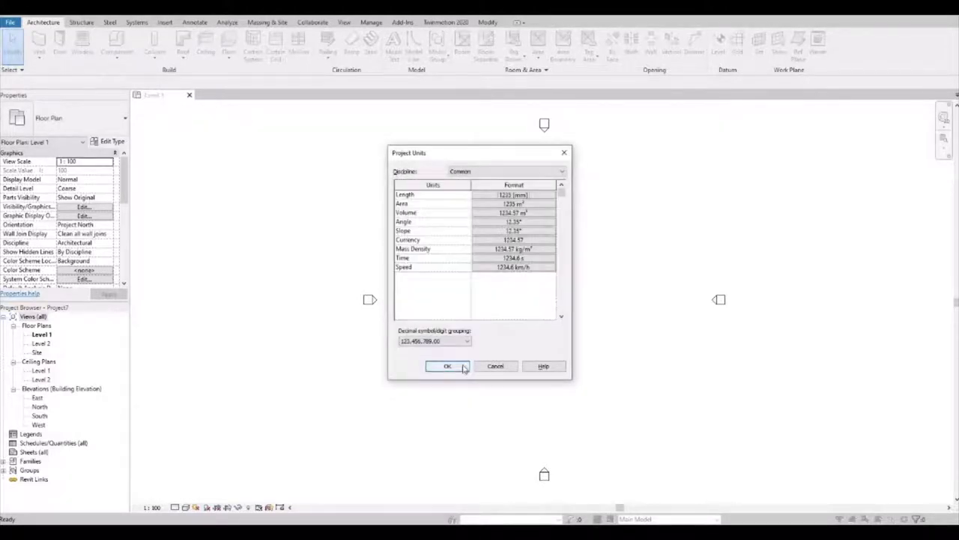
click(464, 368)
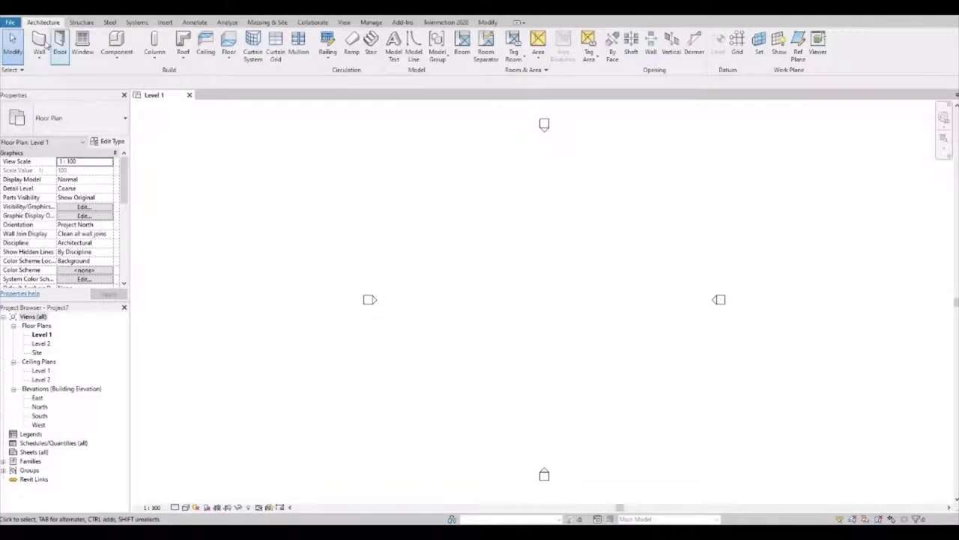
- Duplicate the Generic - 200mm wall type as a new type named WALL 1
click(39, 45)
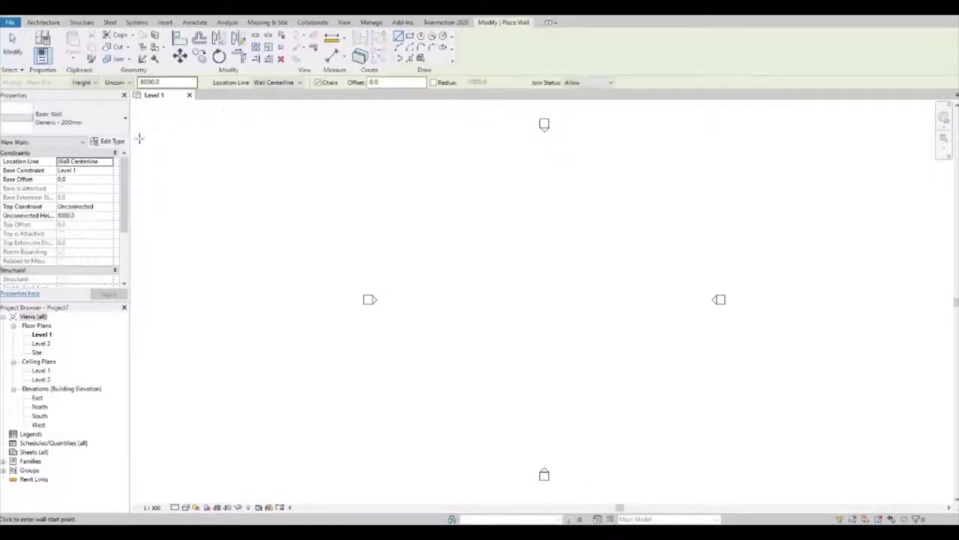
click(114, 143)
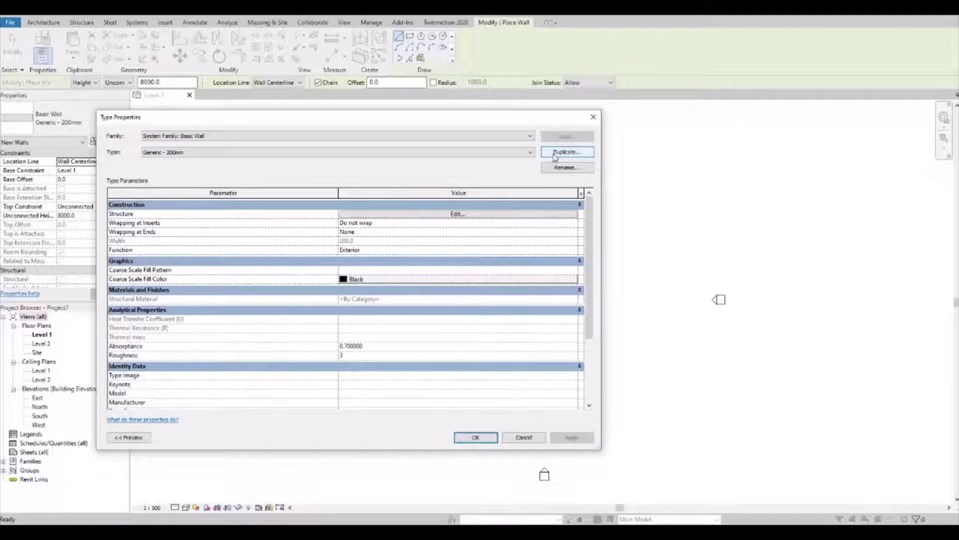
click(558, 153)
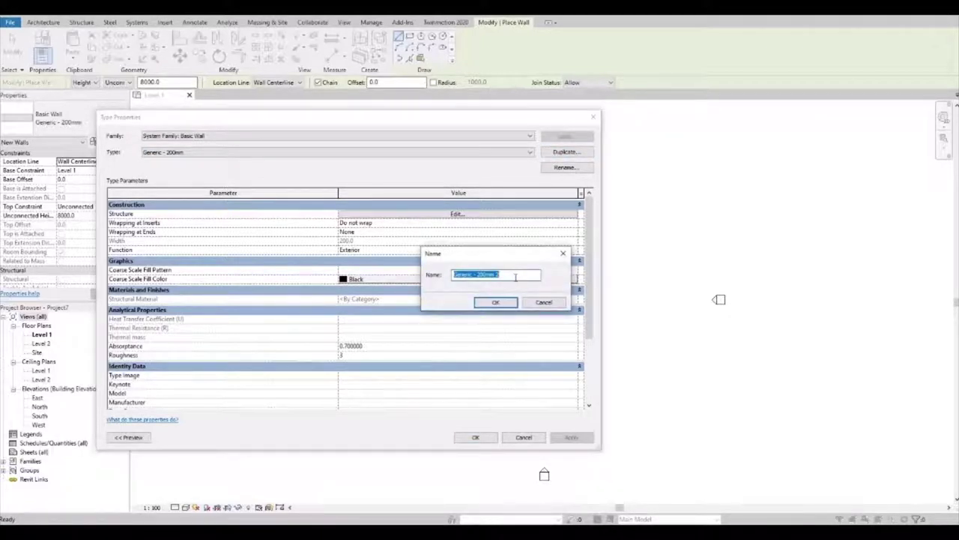
click(515, 278)
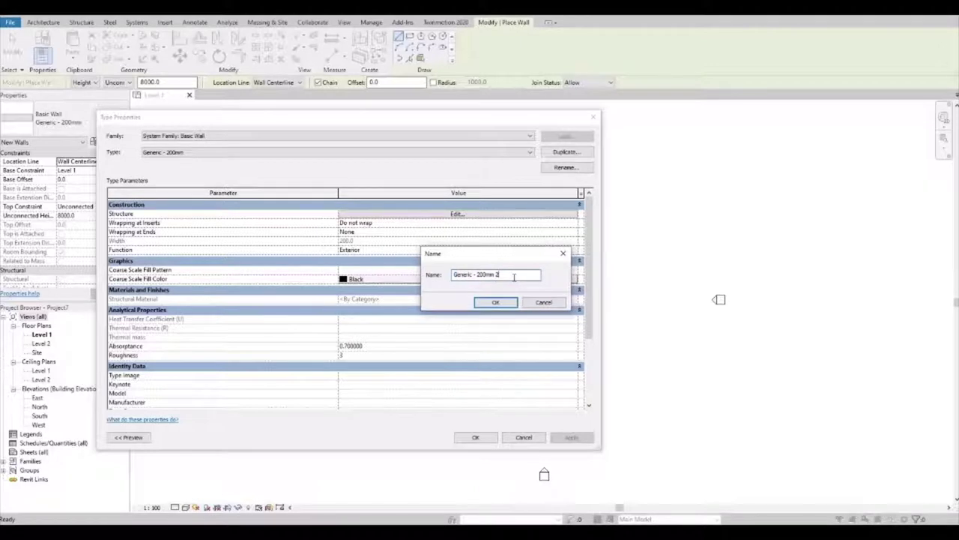
key(BackSpace)
key(BackSpace)
key(BackSpace)
text(WALL)
click(492, 304)
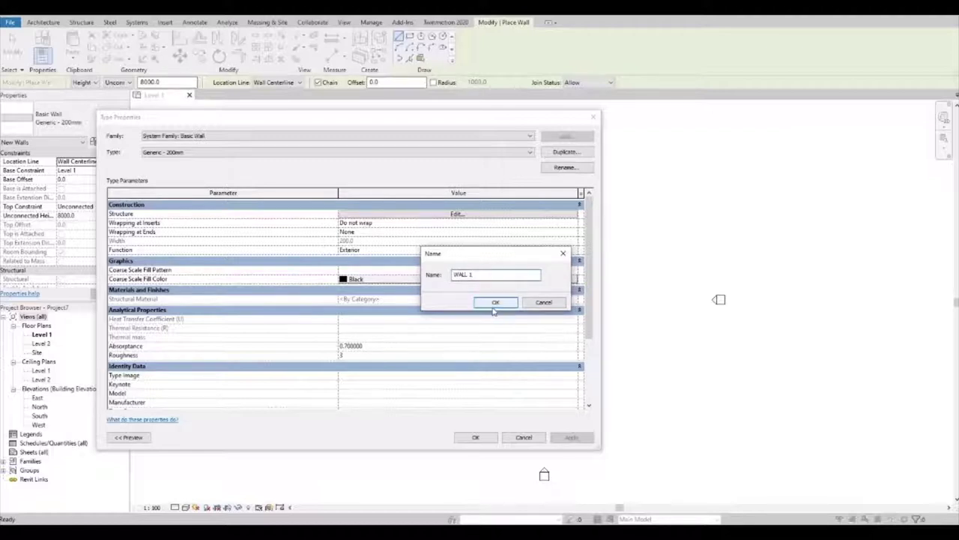
- Duplicate WALL 1 as a second wall type named WALL 2 and close Type Properties
click(477, 438)
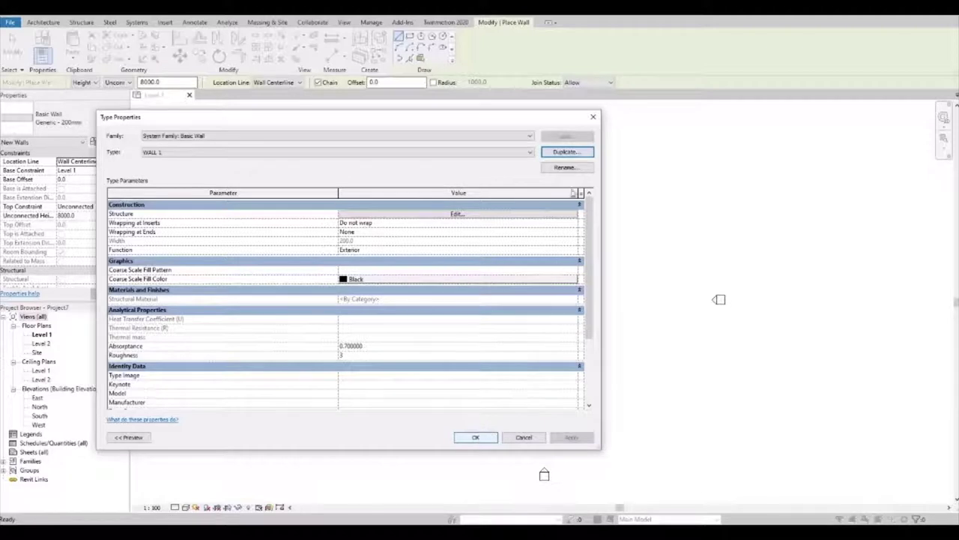
click(566, 154)
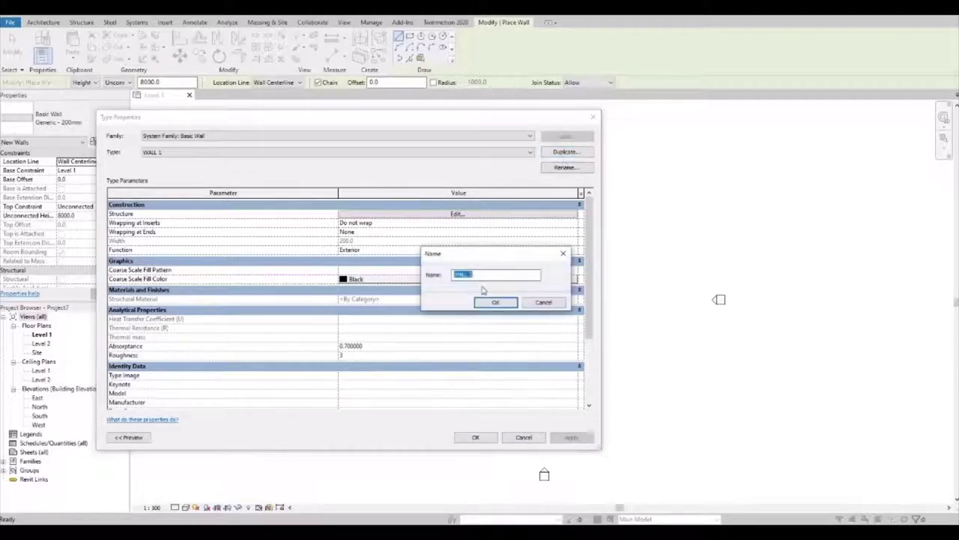
click(487, 303)
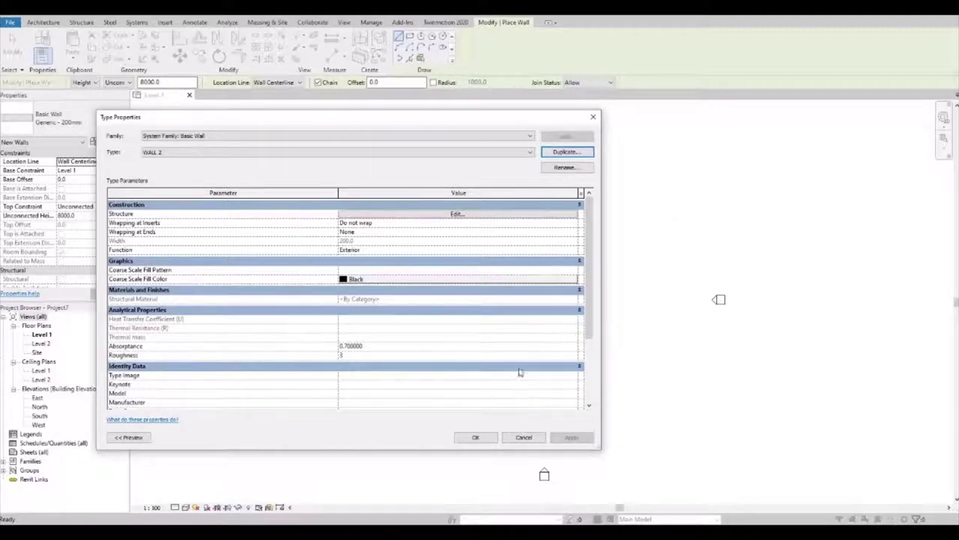
click(475, 437)
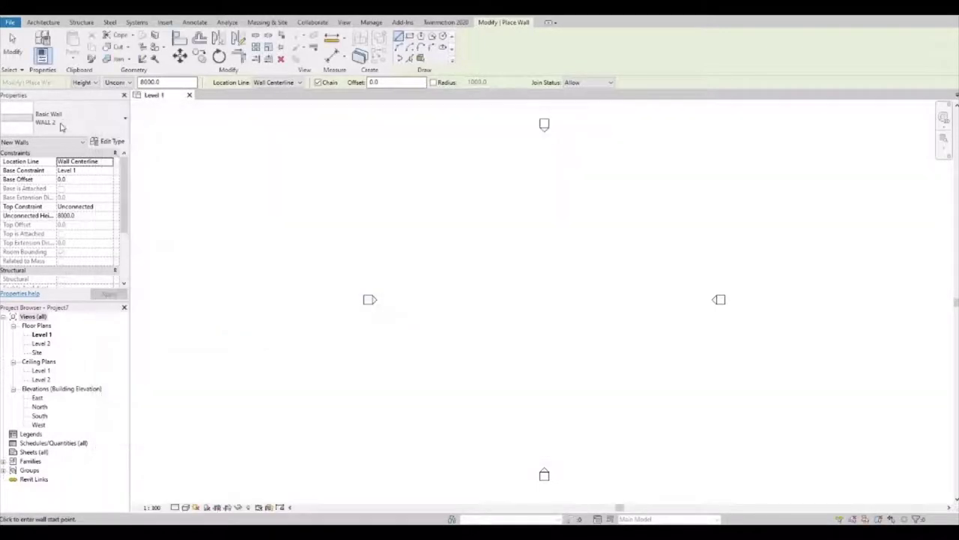
- Draw a U-shaped chain of WALL 1 walls: 6650 mm top, 7000 mm side, and bottom
click(115, 118)
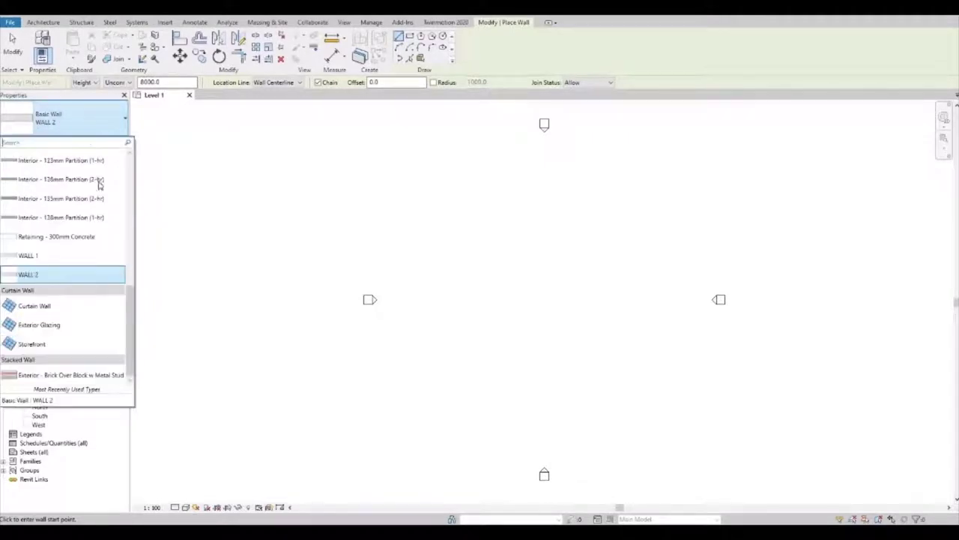
click(397, 238)
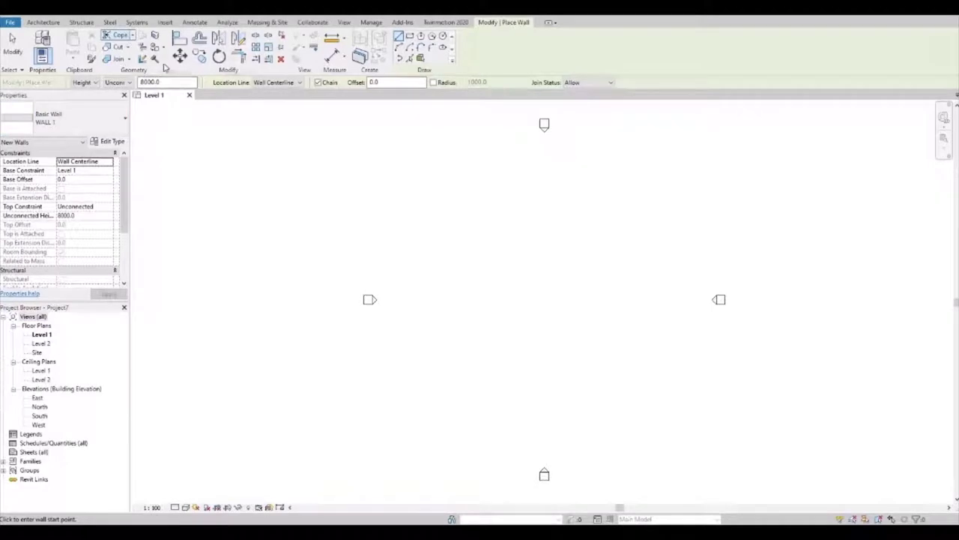
click(42, 22)
click(43, 41)
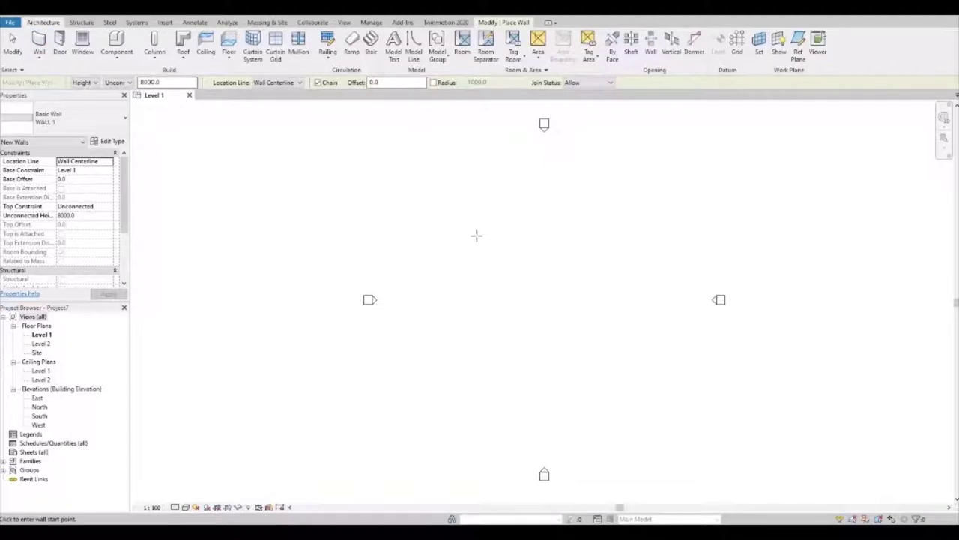
click(441, 234)
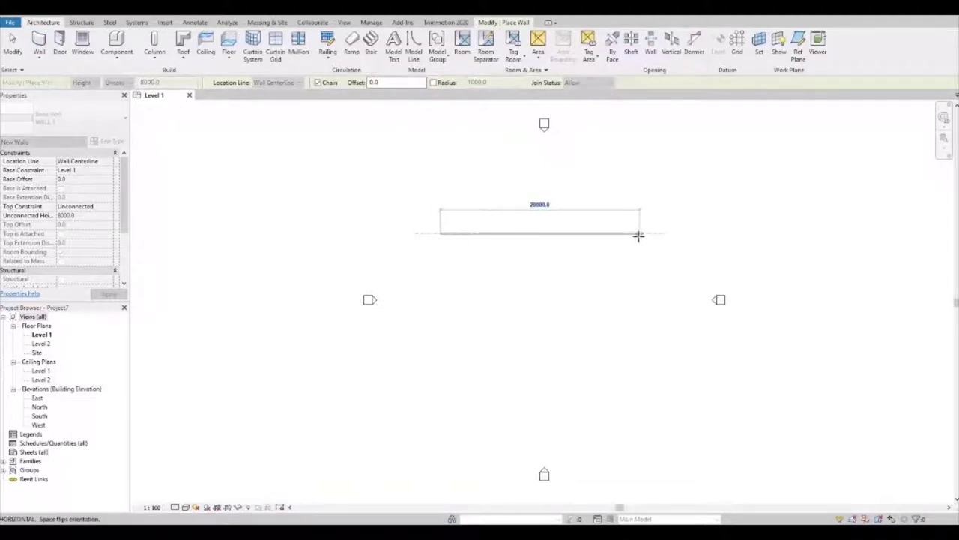
text(66)
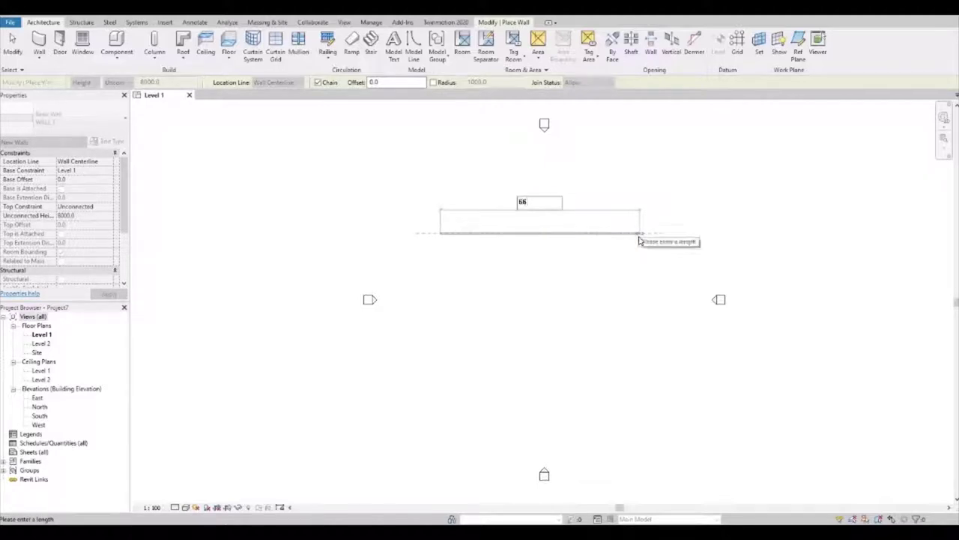
text(50)
key(Return)
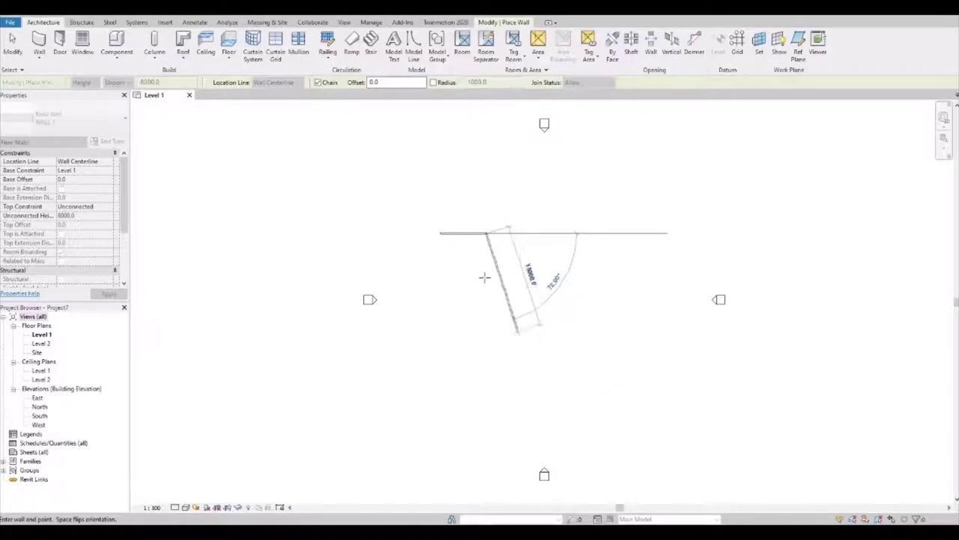
scroll(485, 277, up, 2)
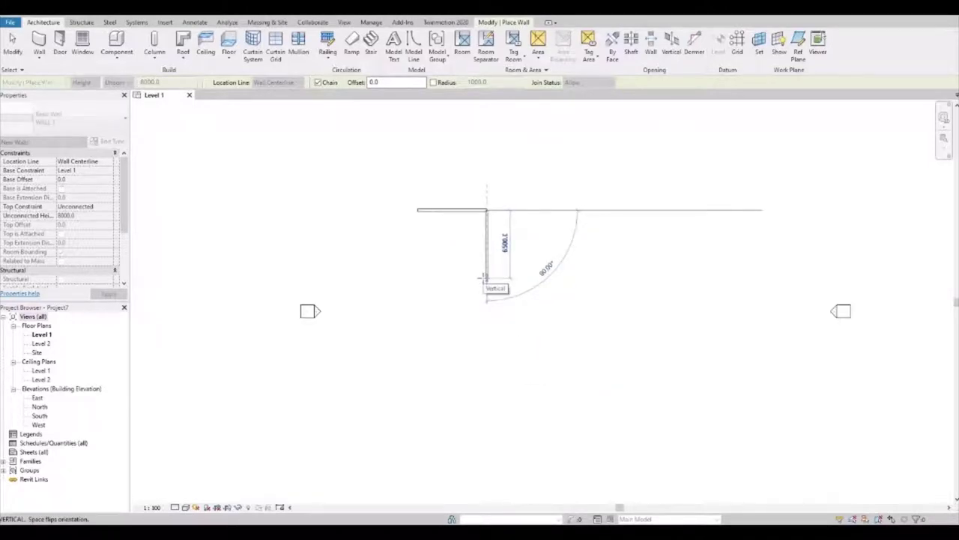
text(7000)
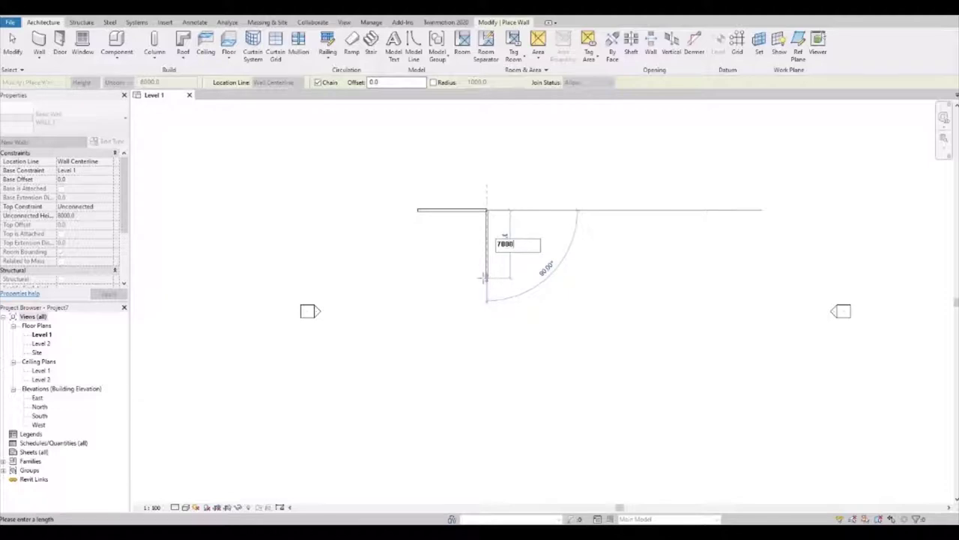
key(Return)
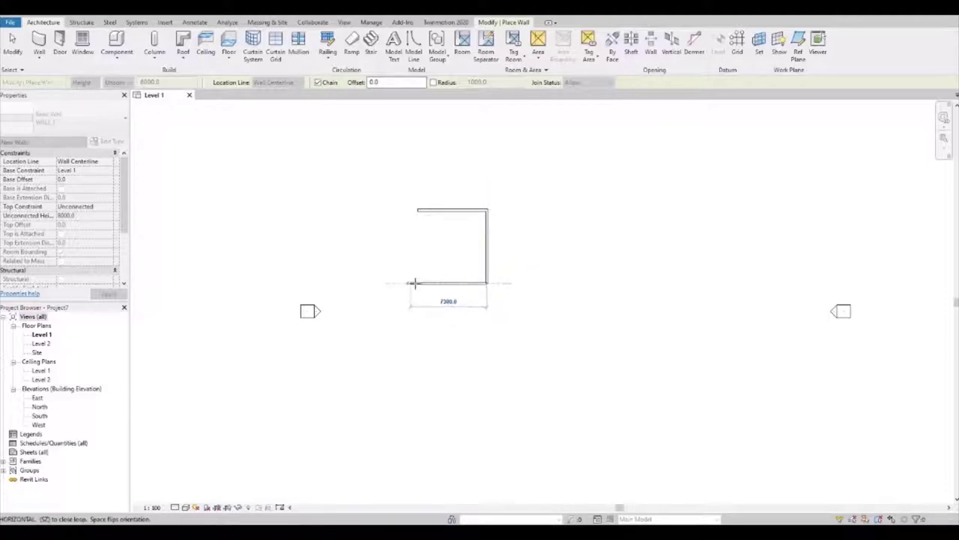
click(416, 284)
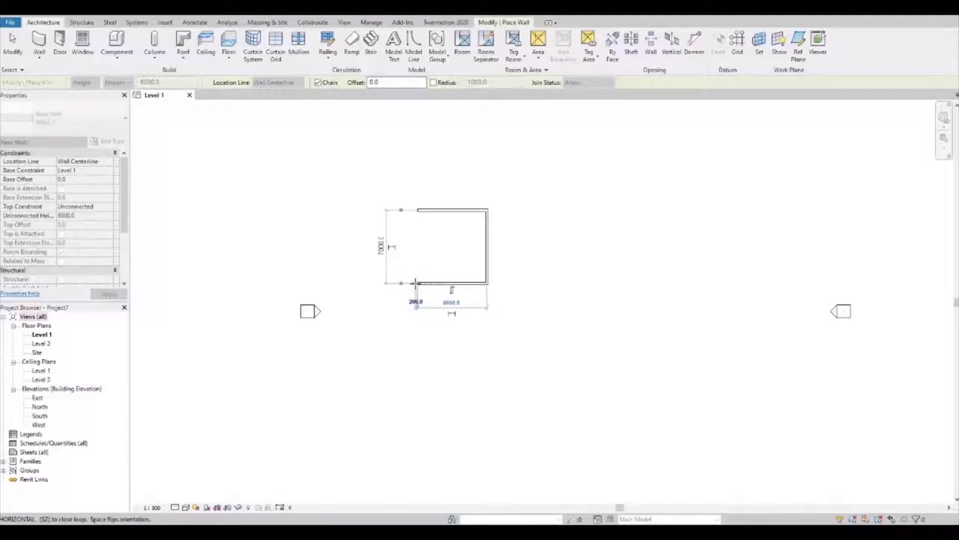
key(Escape)
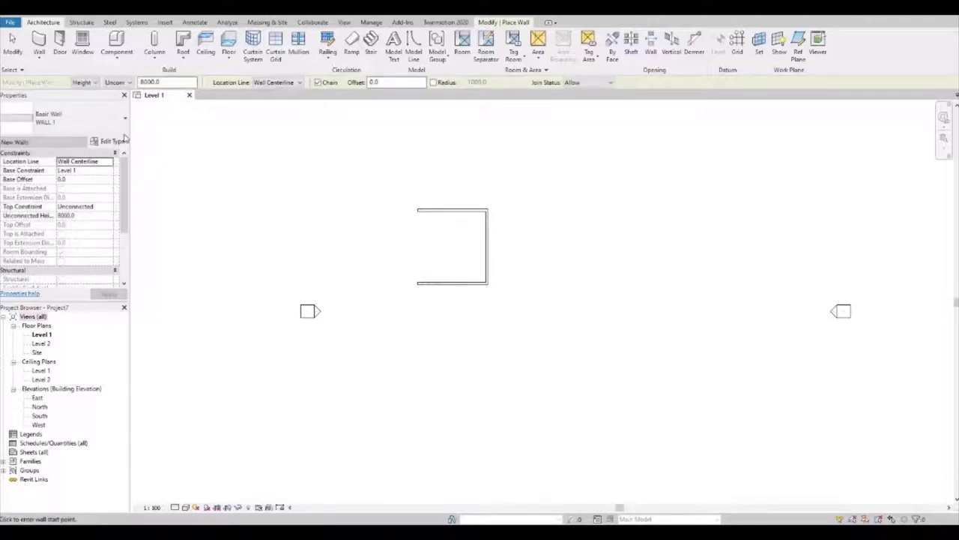
- Make Basic Wall WALL 2 the active wall type
scroll(397, 242, up, 1)
scroll(424, 240, up, 2)
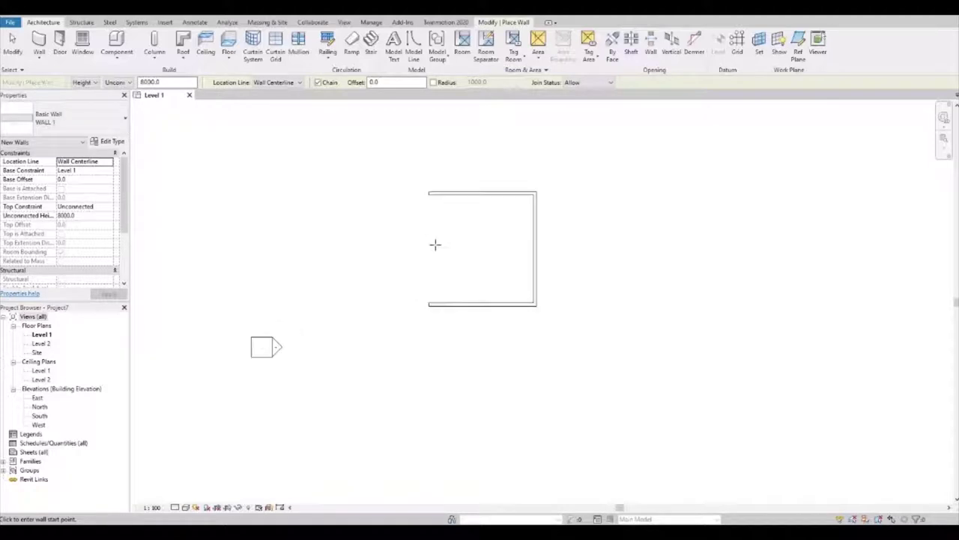
scroll(435, 244, up, 2)
scroll(446, 272, up, 1)
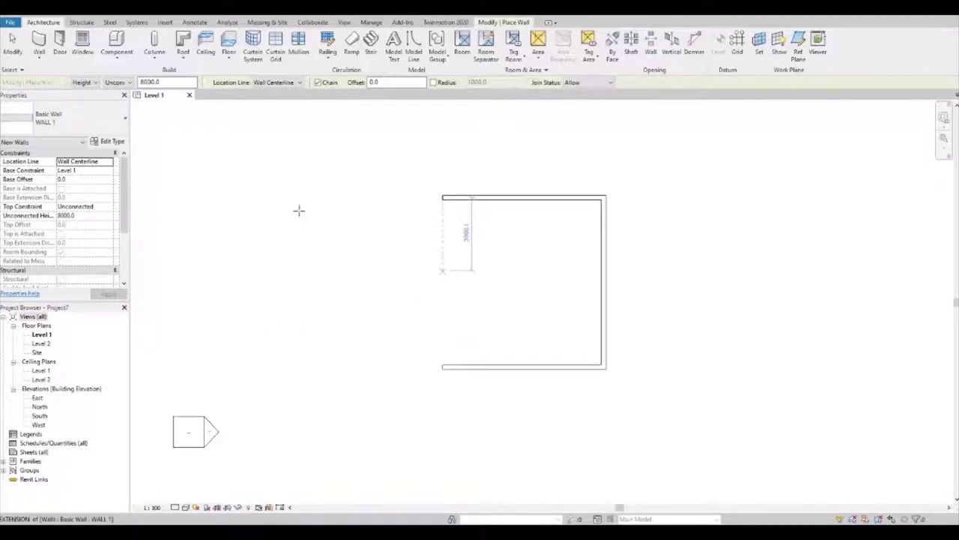
click(90, 118)
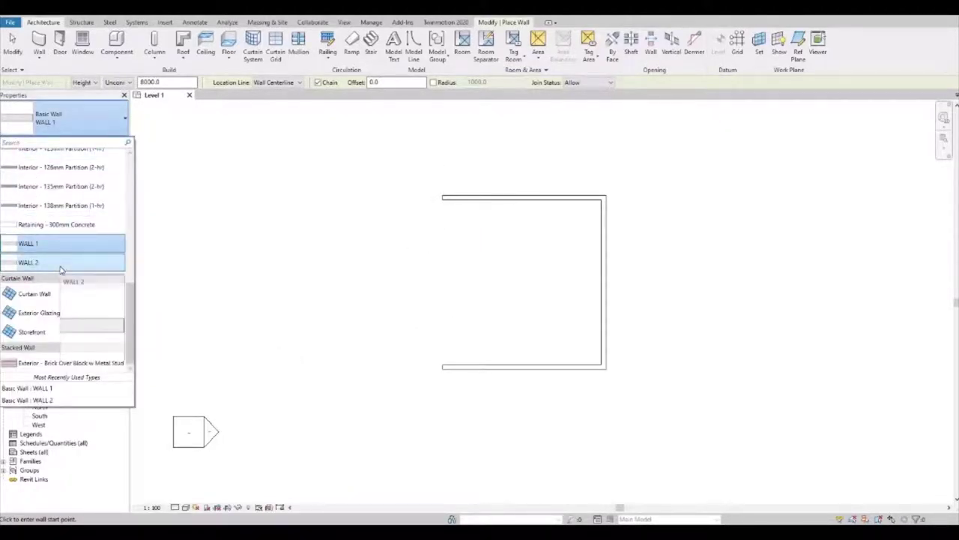
click(60, 264)
scroll(440, 366, up, 1)
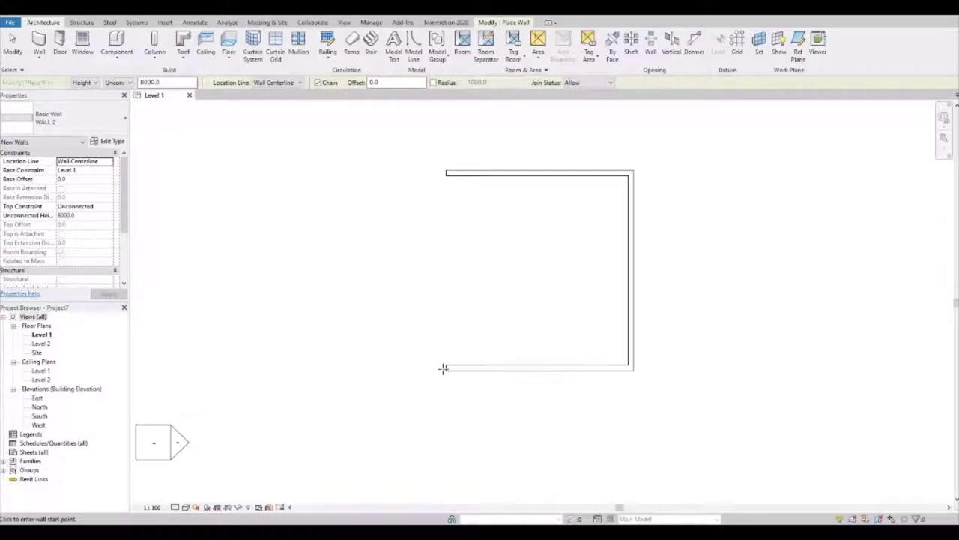
- Increase WALL 2's structure layer thickness from 200 mm to 400 mm
click(109, 142)
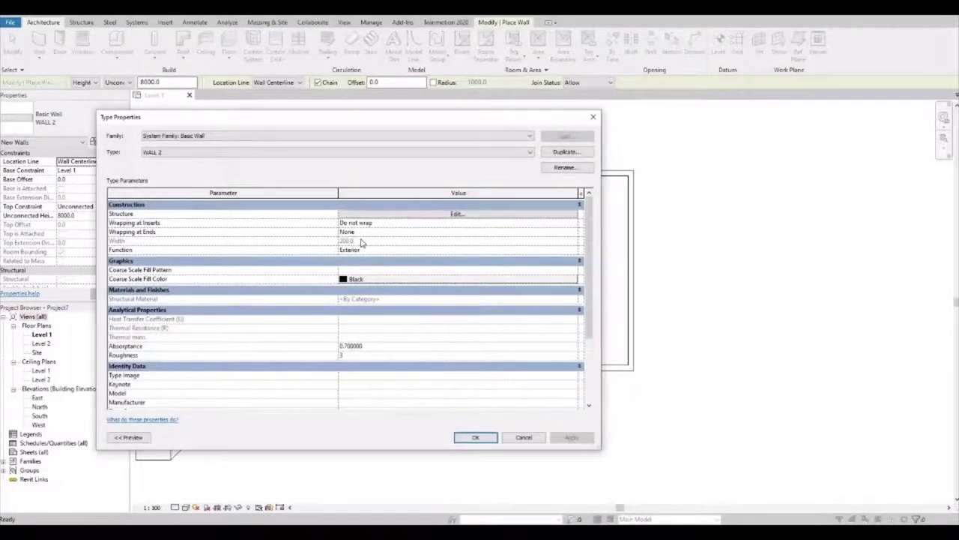
click(403, 215)
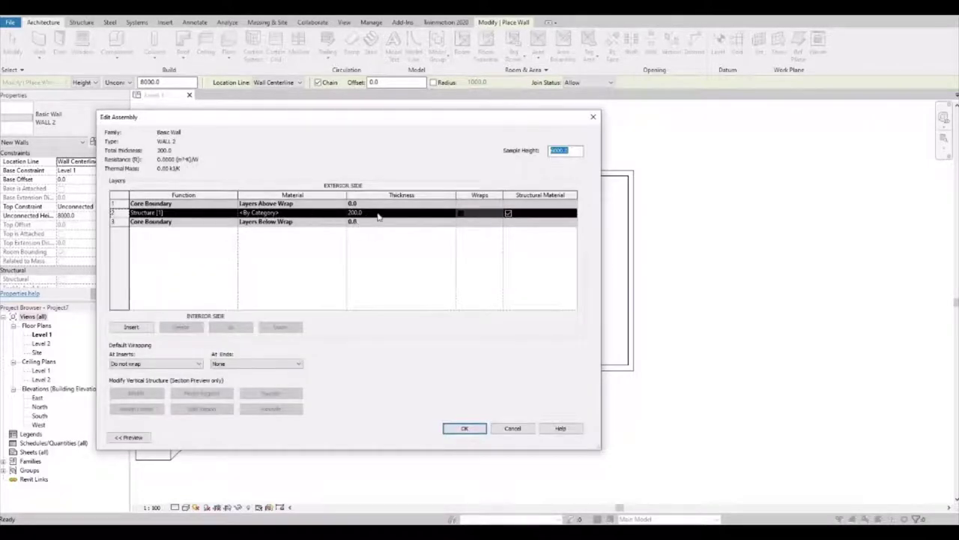
click(384, 215)
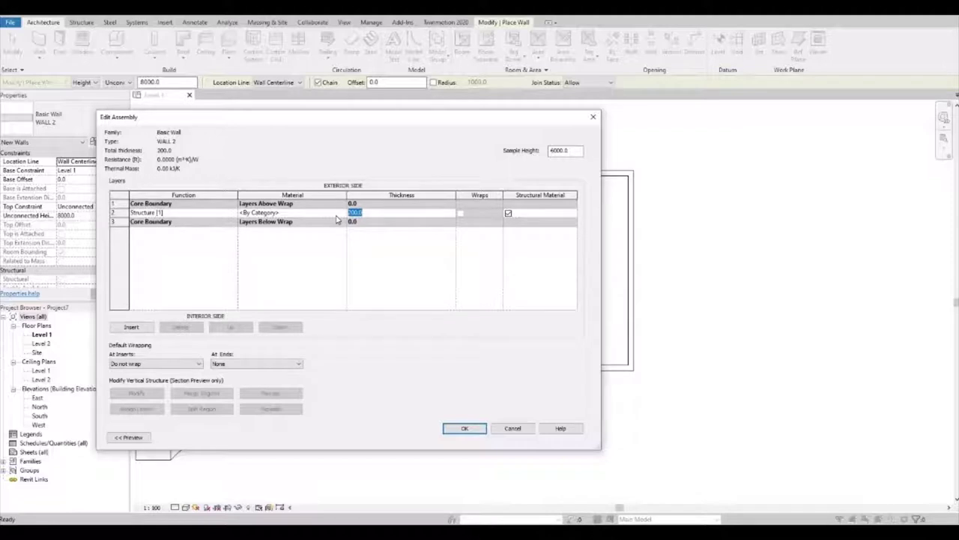
text(43)
click(463, 428)
click(466, 439)
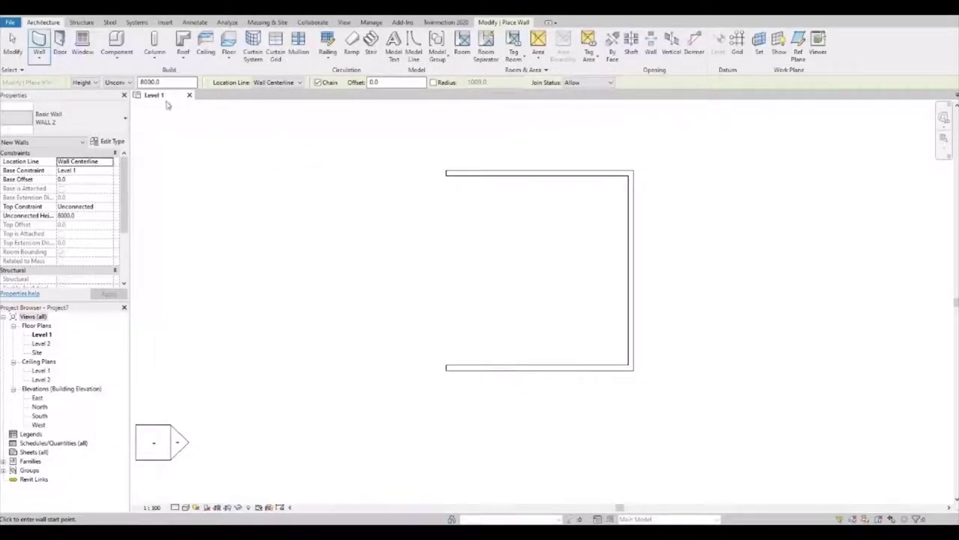
- Draw a 360 mm WALL 2 piece up from the lower-left corner
click(447, 368)
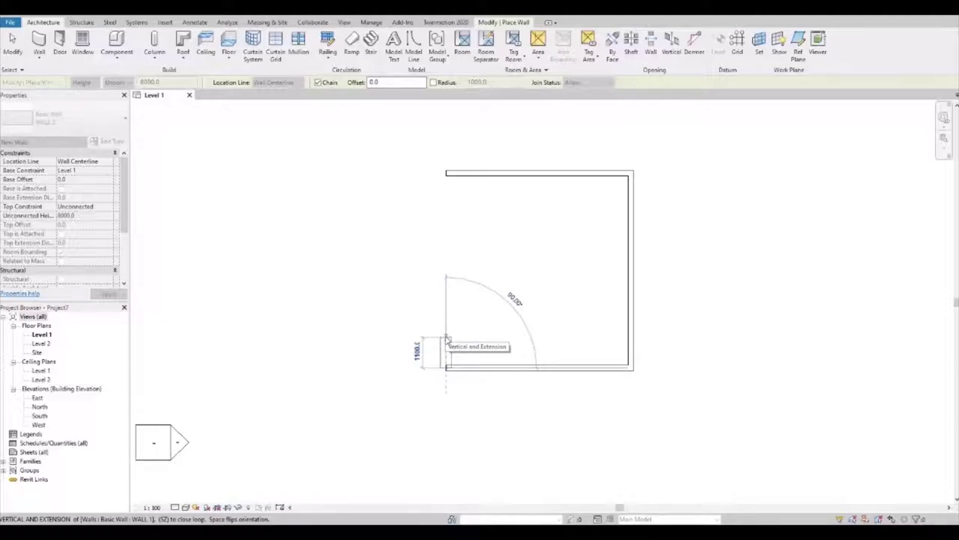
text(360)
key(Return)
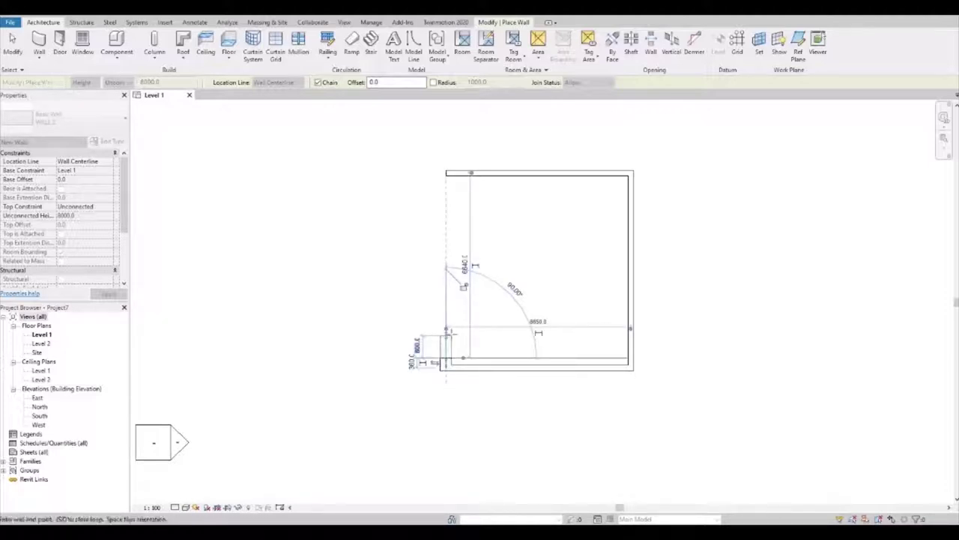
scroll(447, 319, up, 1)
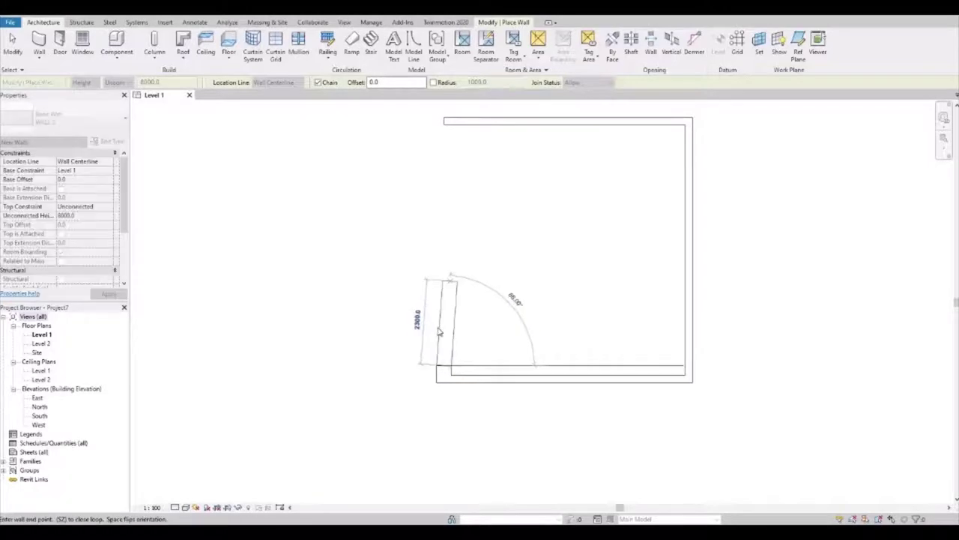
scroll(446, 339, up, 1)
key(Escape)
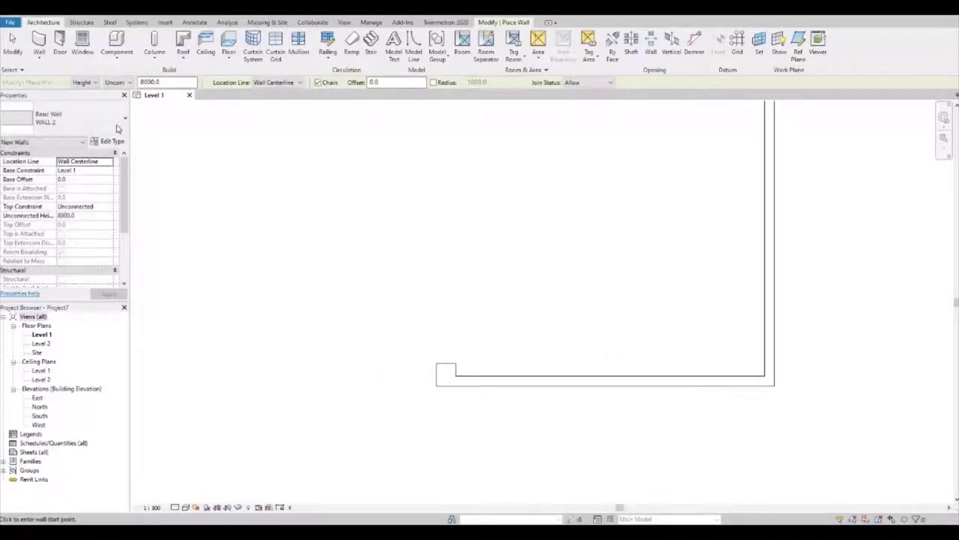
- Switch to WALL 1 and draw an 1800 mm wall above the 360 piece
click(116, 128)
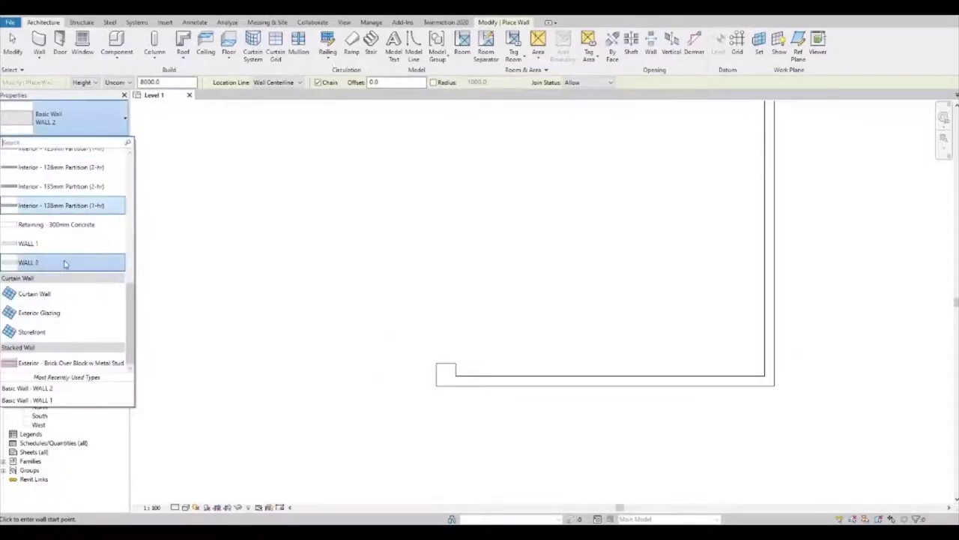
click(66, 244)
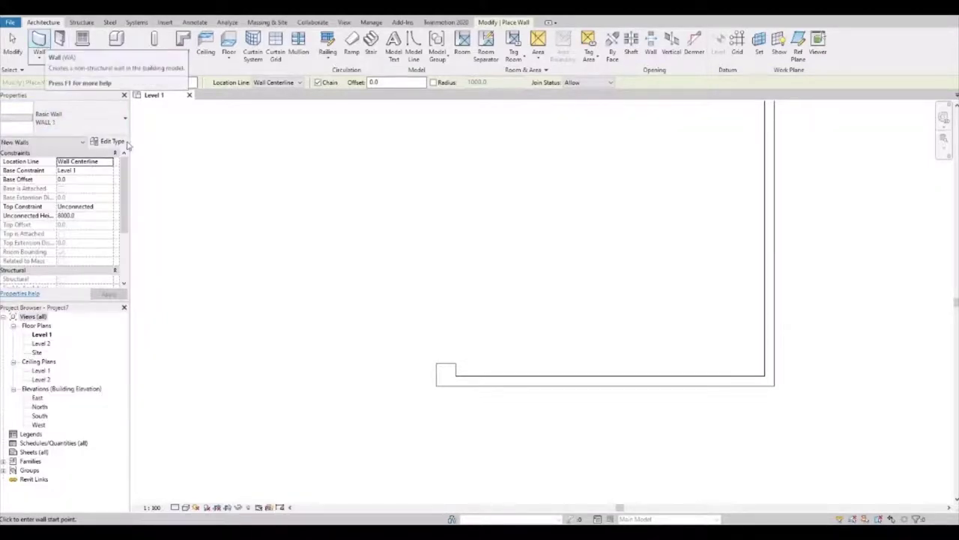
click(435, 364)
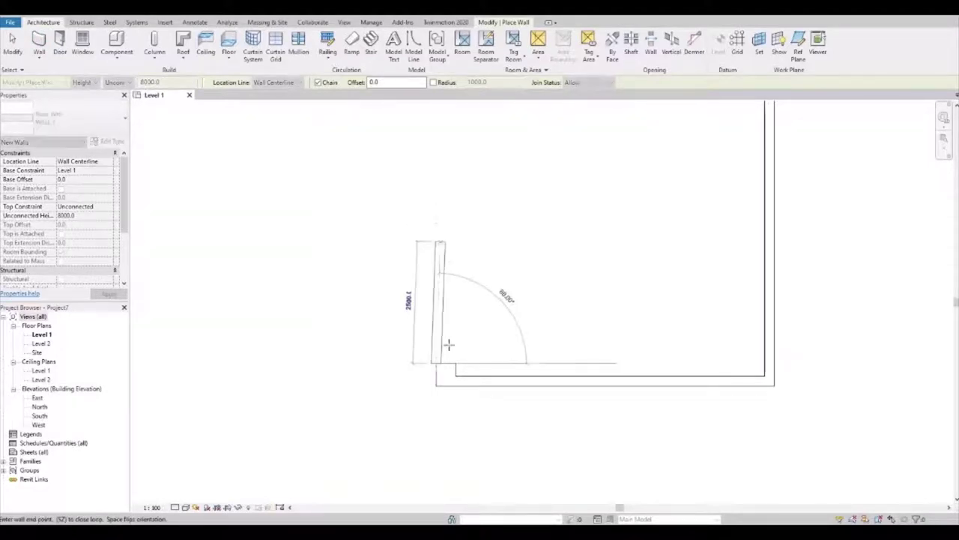
key(Escape)
key(Escape)
key(w)
key(a)
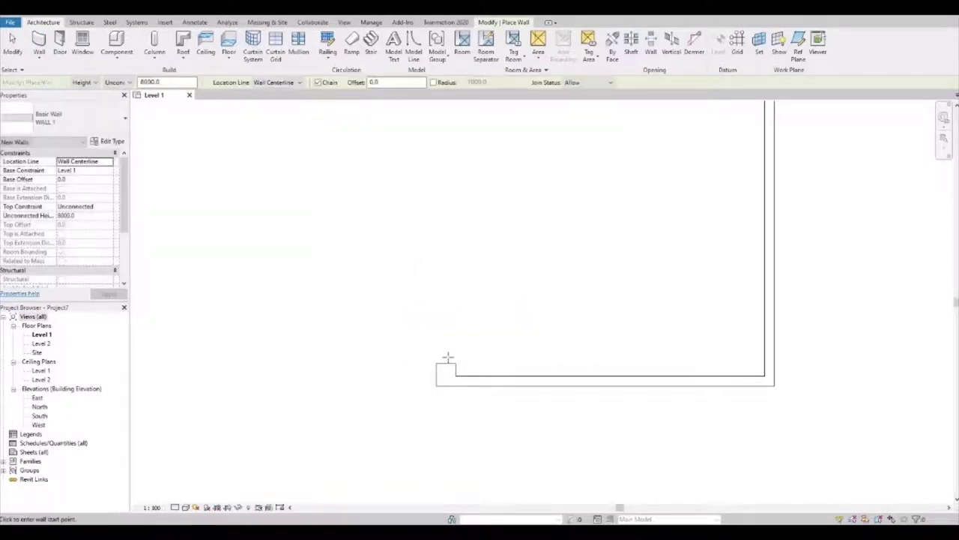
click(446, 364)
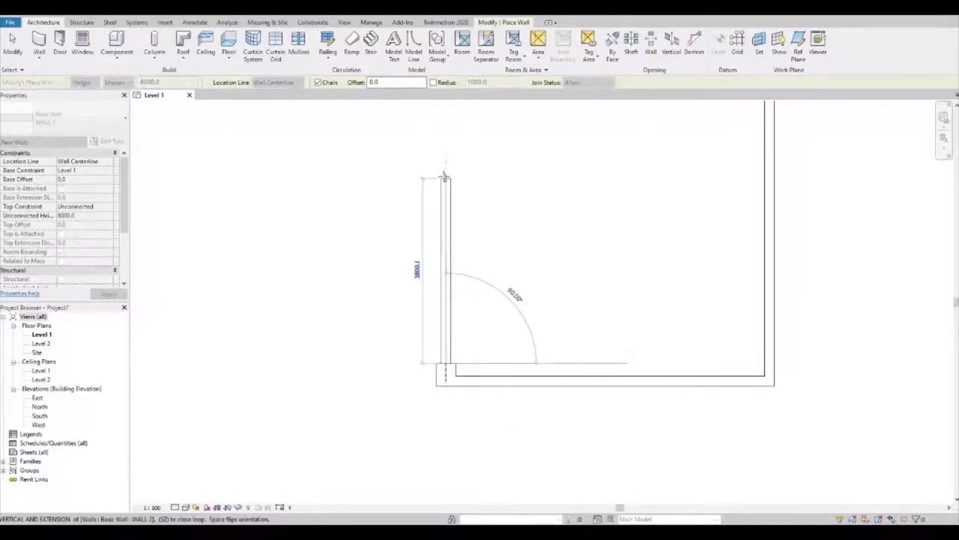
text(1000)
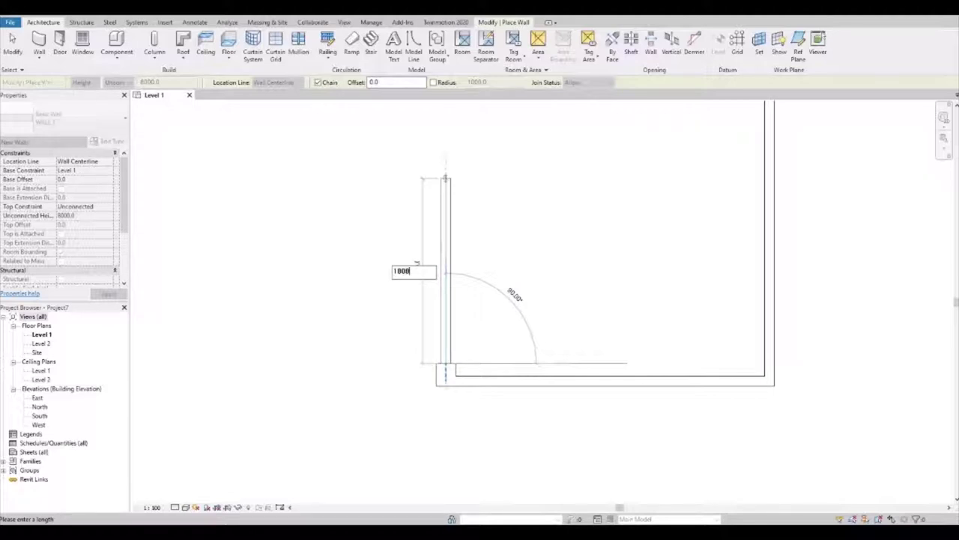
key(Return)
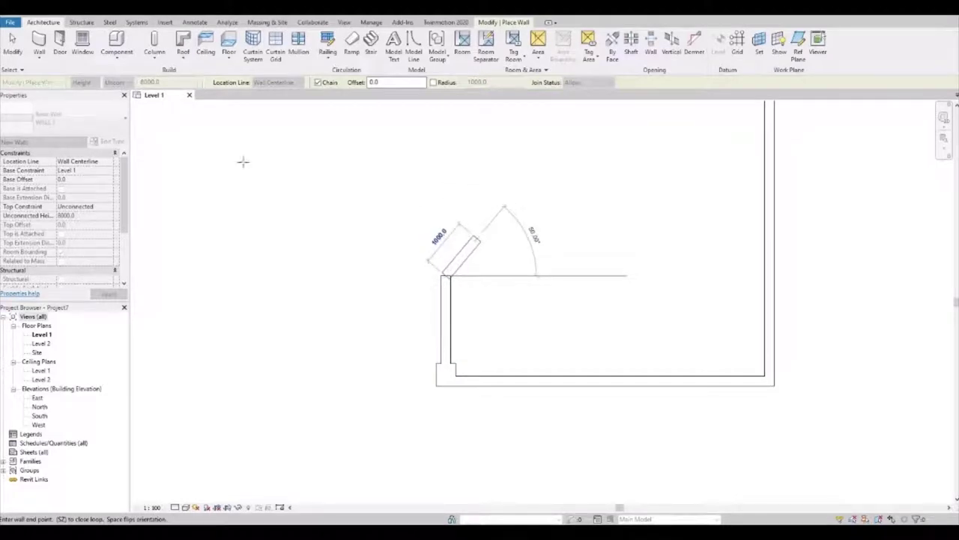
key(Escape)
- Switch to WALL 2 and draw a 630 mm piece above the 1800 wall
click(117, 127)
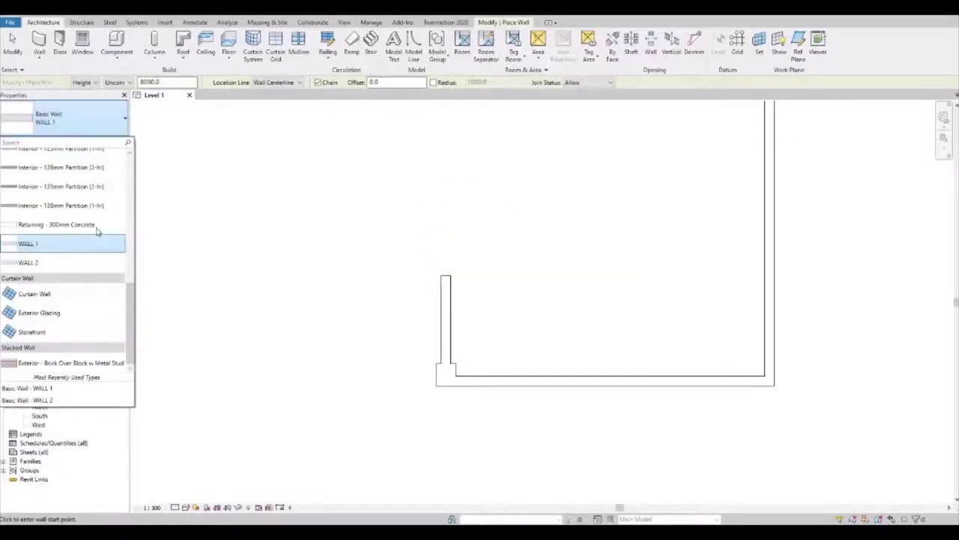
key(Return)
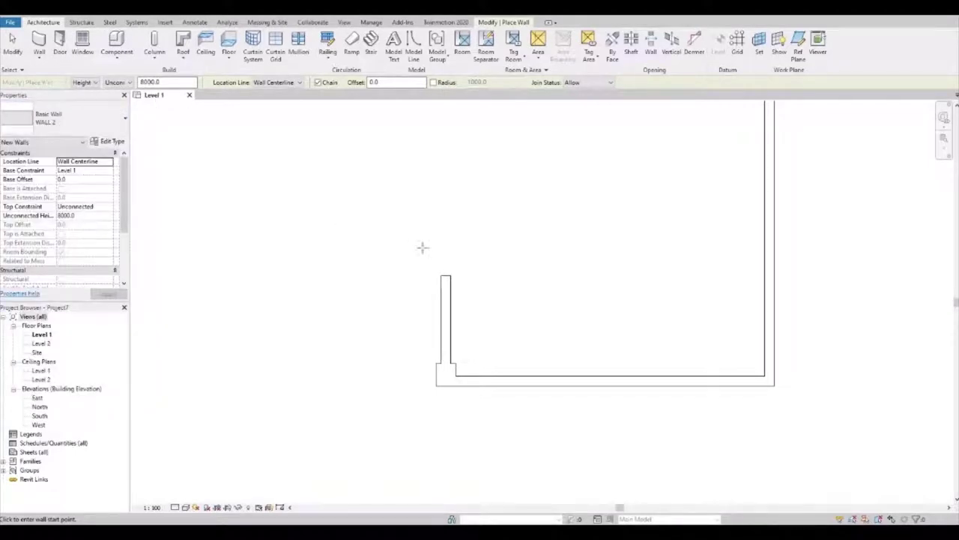
click(445, 276)
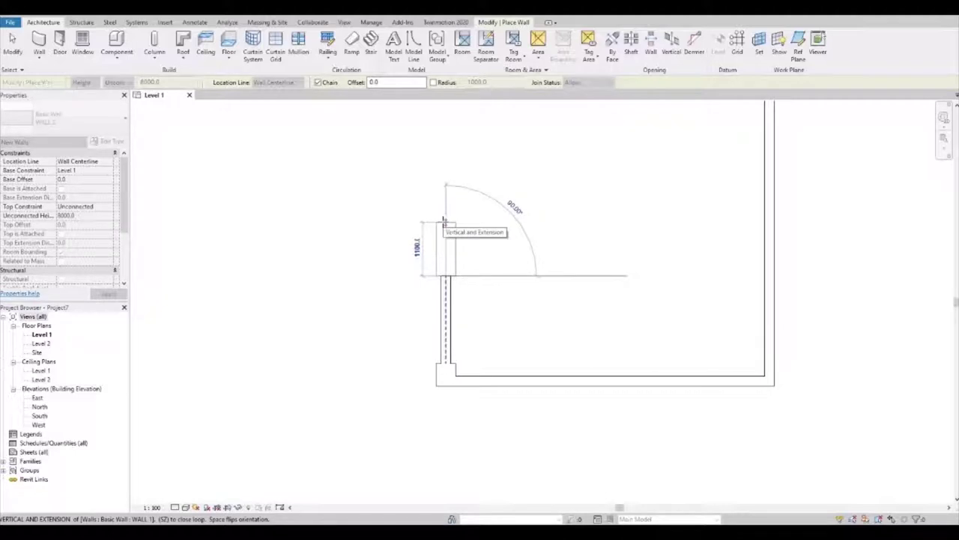
text(630)
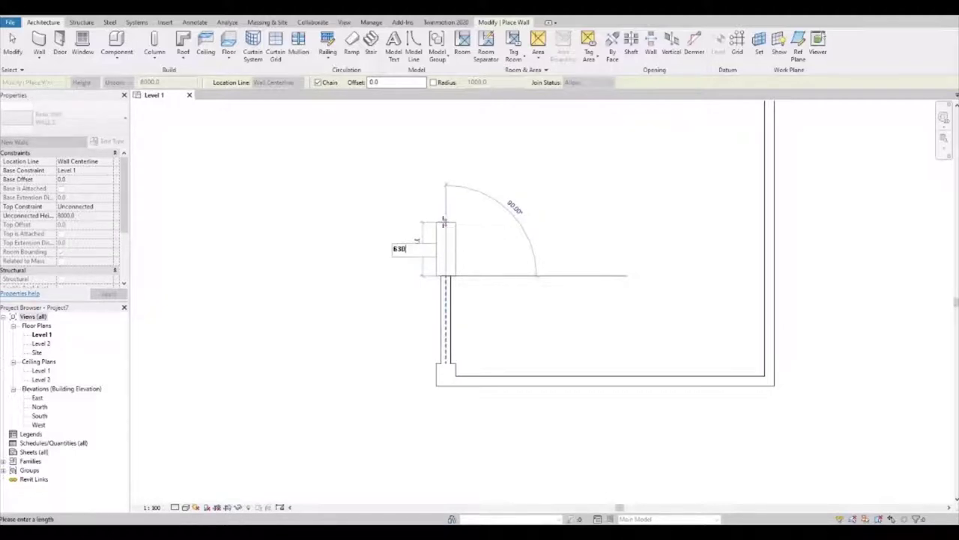
key(Return)
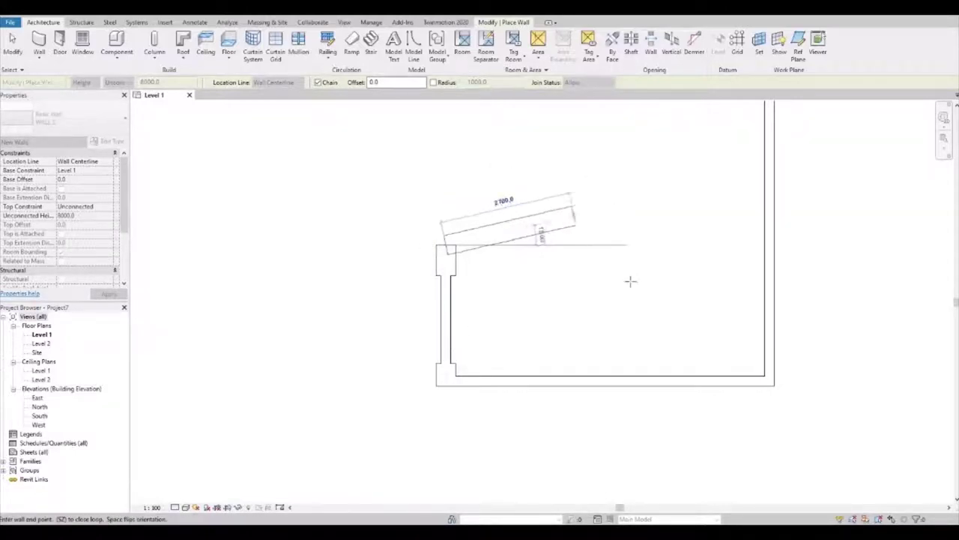
middle_drag(619, 290, 614, 334)
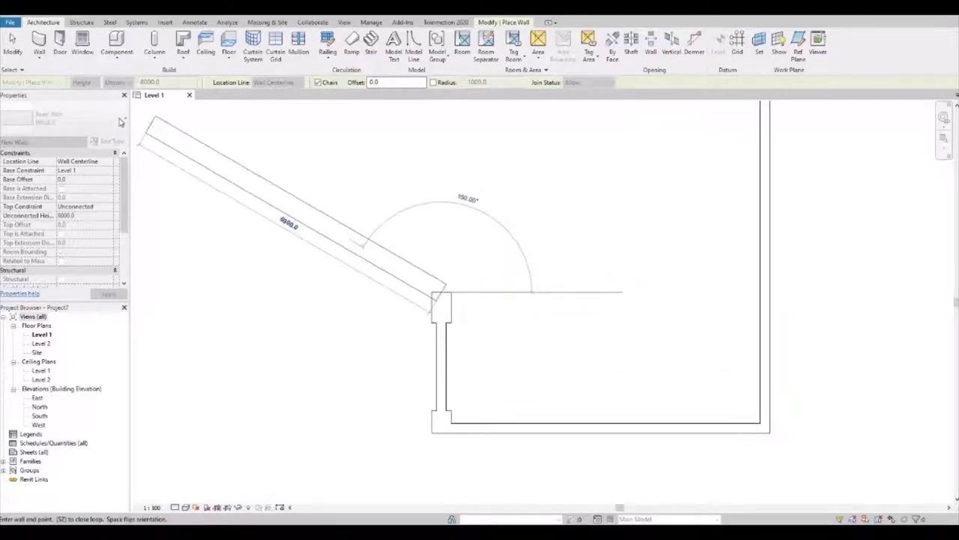
key(Escape)
- Draw an 1800 mm WALL 1 wall up from the top of the 630 piece
click(90, 117)
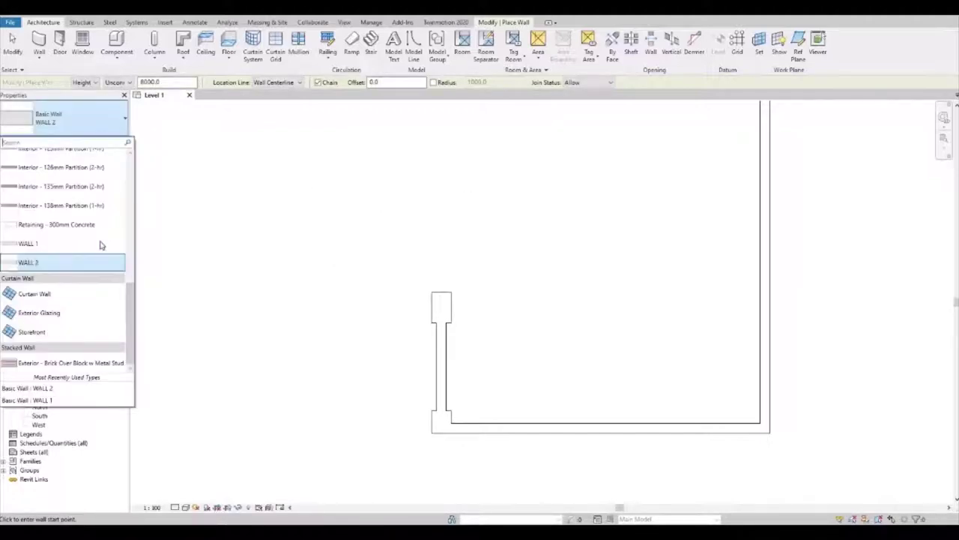
click(60, 243)
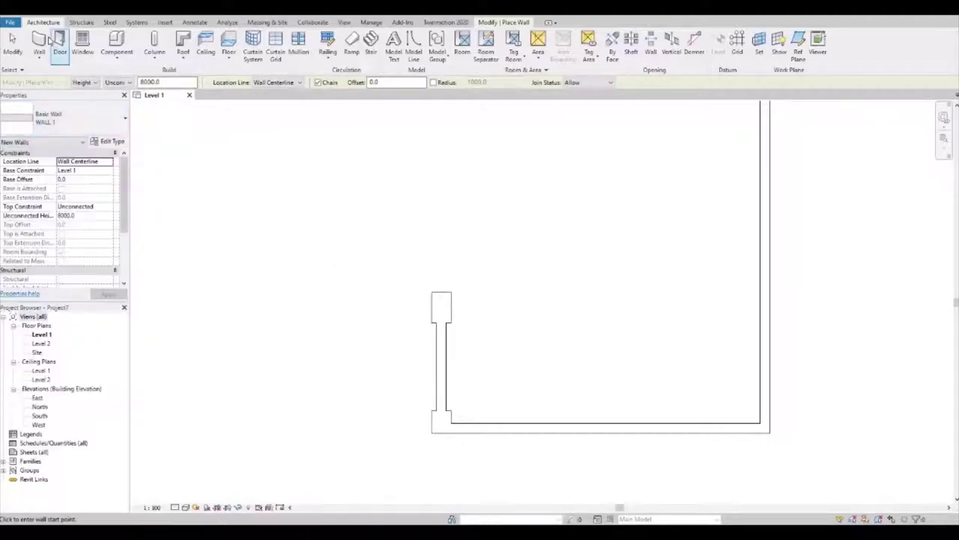
click(45, 41)
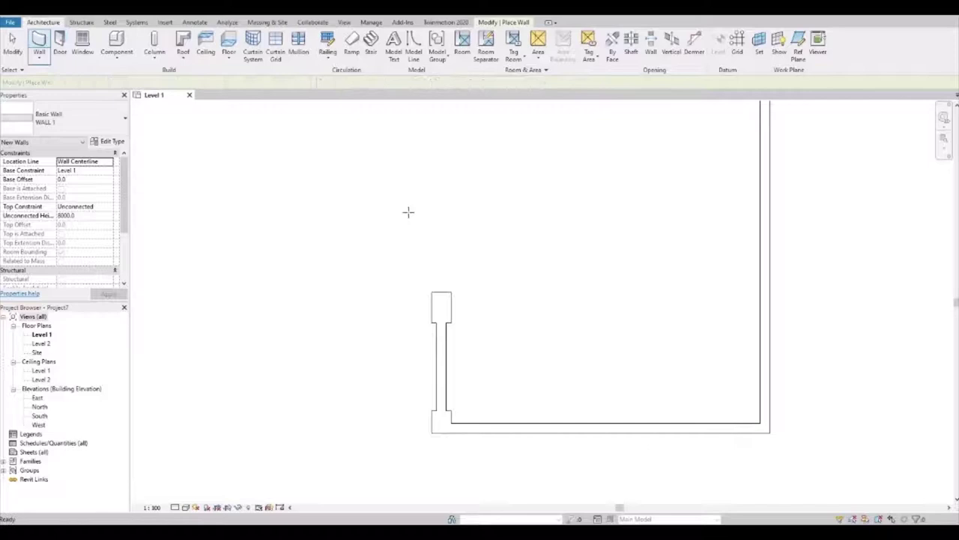
click(441, 292)
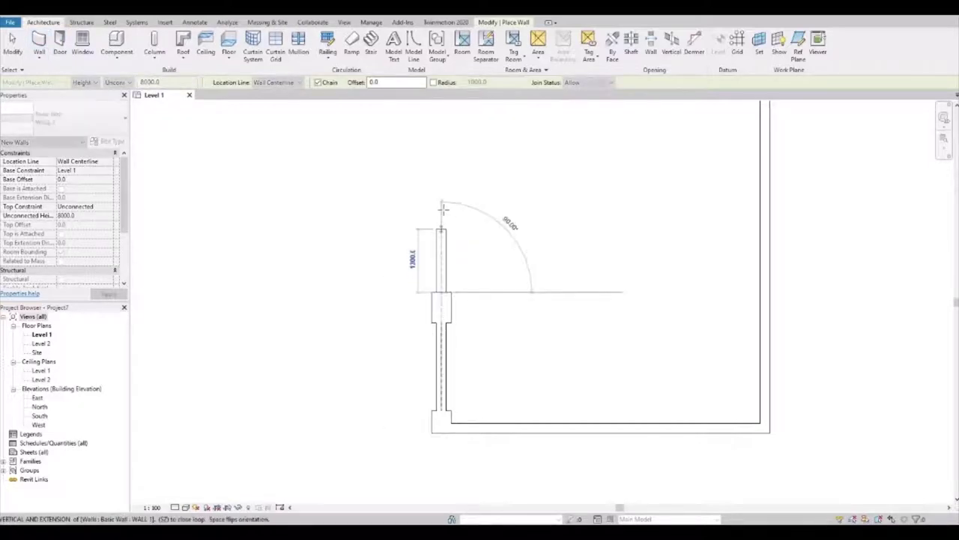
text(1800)
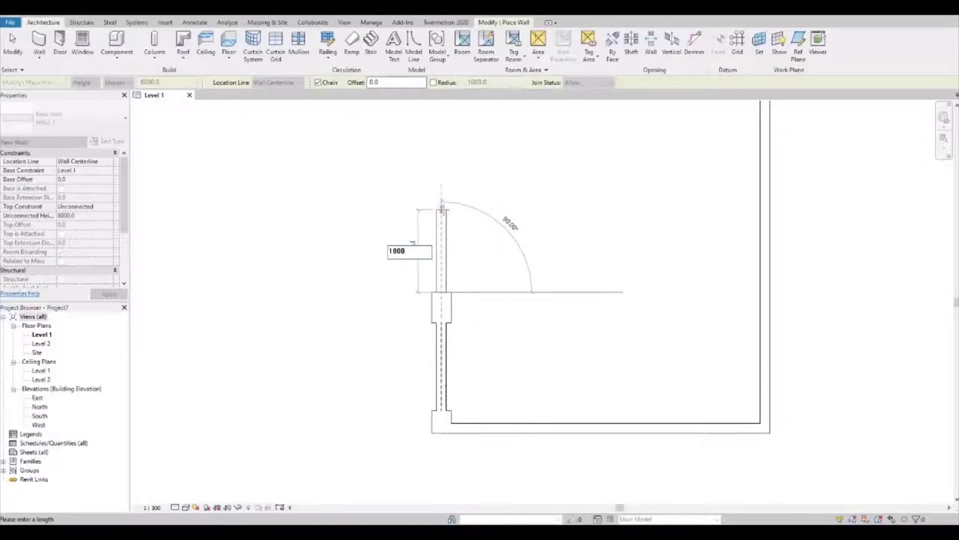
key(Return)
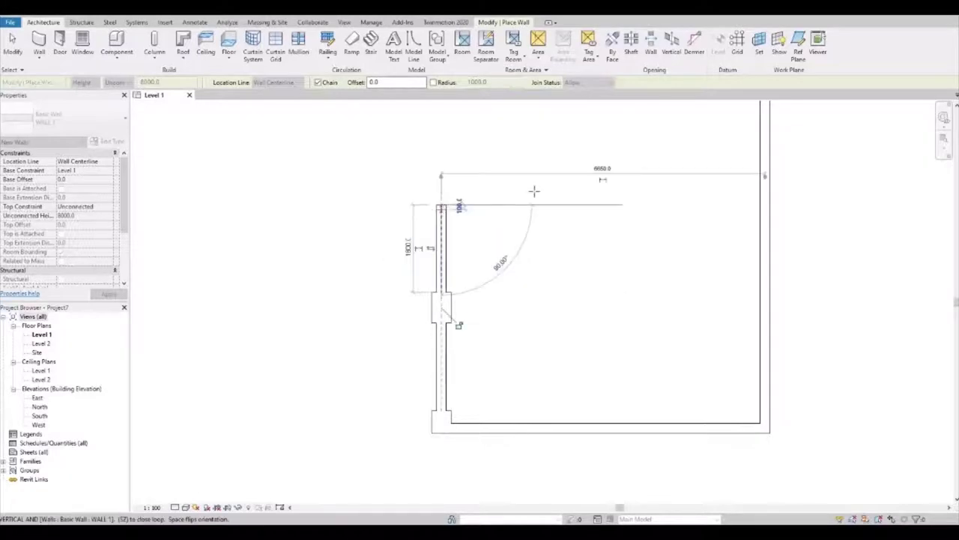
middle_drag(518, 218, 506, 252)
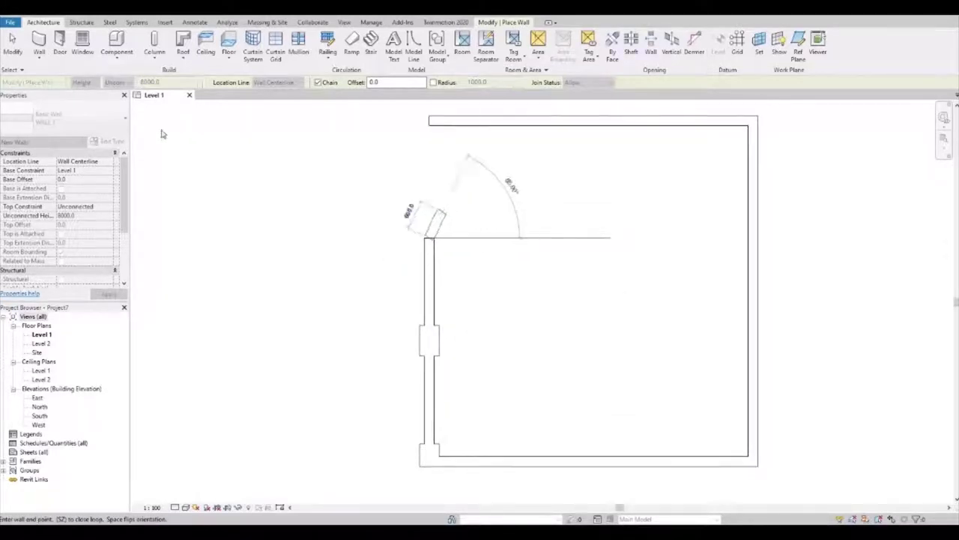
key(Escape)
- Fill the remaining left-wall gap with a wall reaching the top-left corner
click(109, 120)
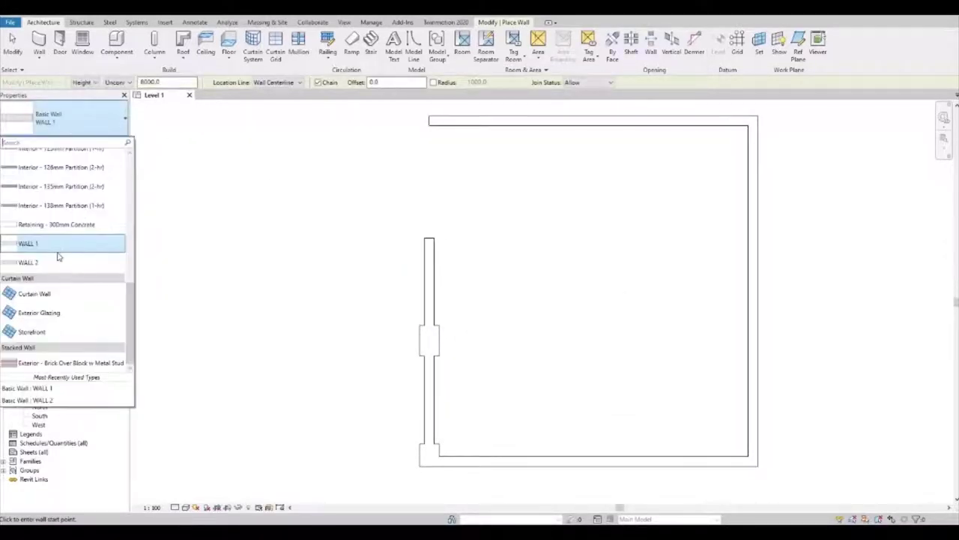
click(59, 262)
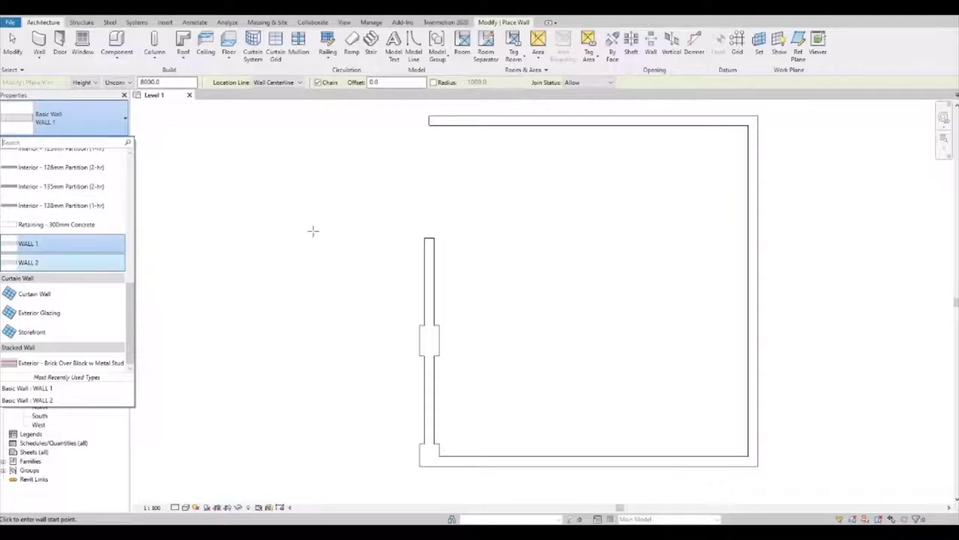
click(428, 239)
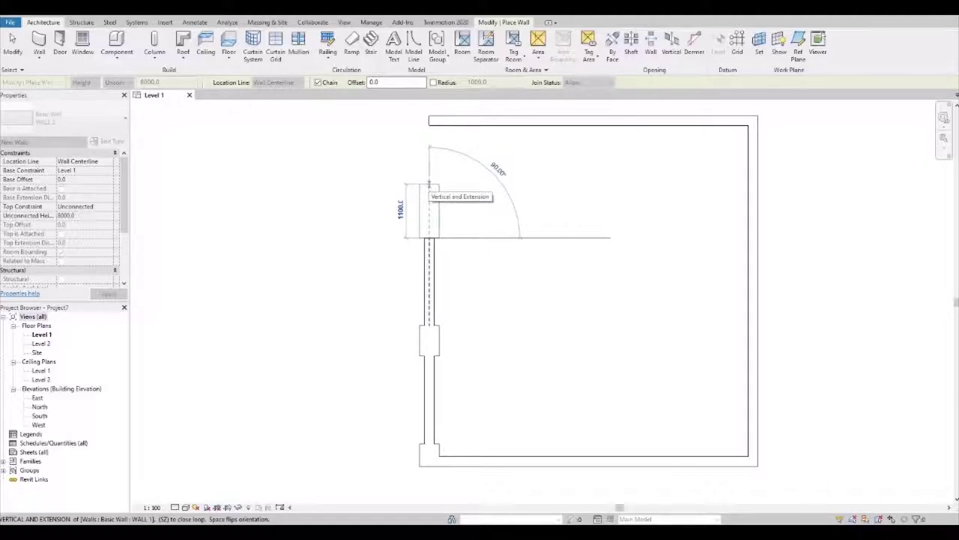
text(630)
click(429, 186)
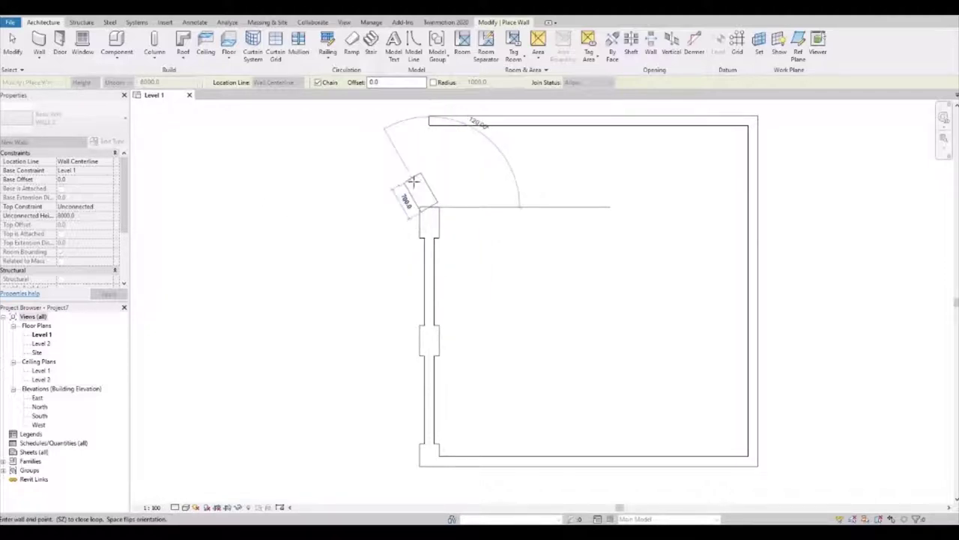
key(Escape)
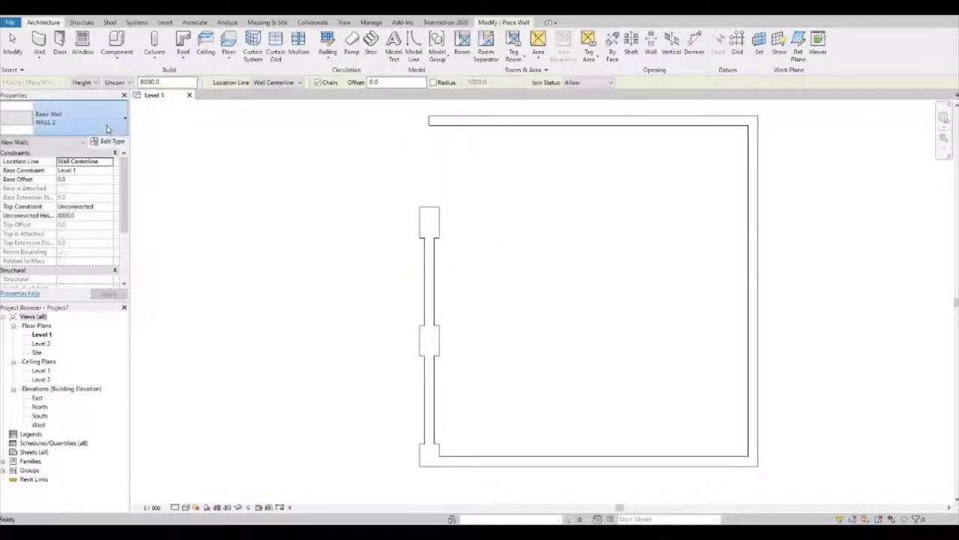
click(107, 129)
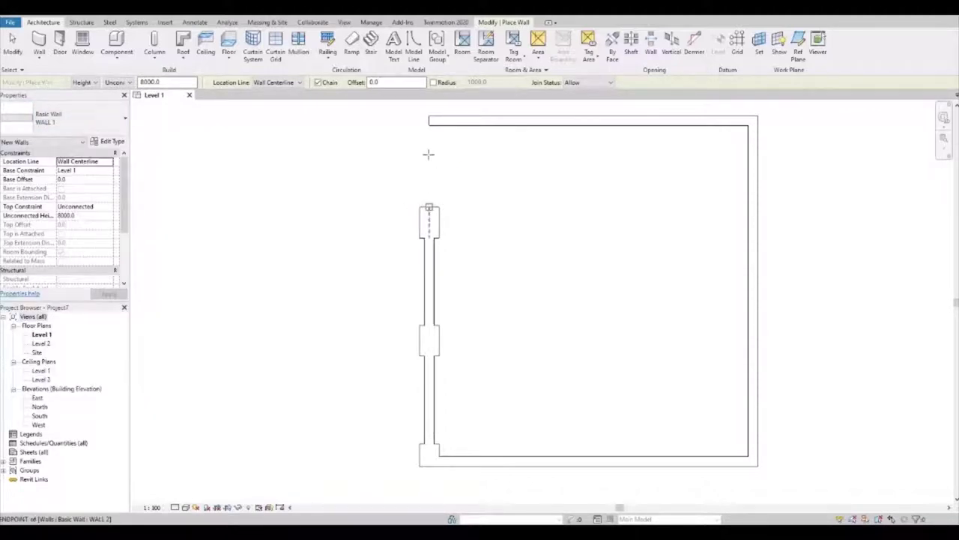
click(429, 204)
click(429, 120)
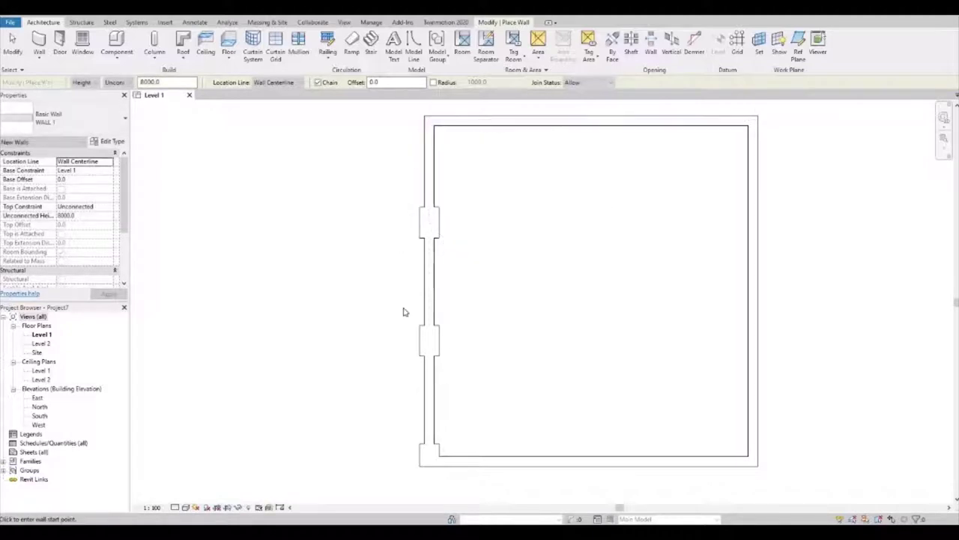
key(Escape)
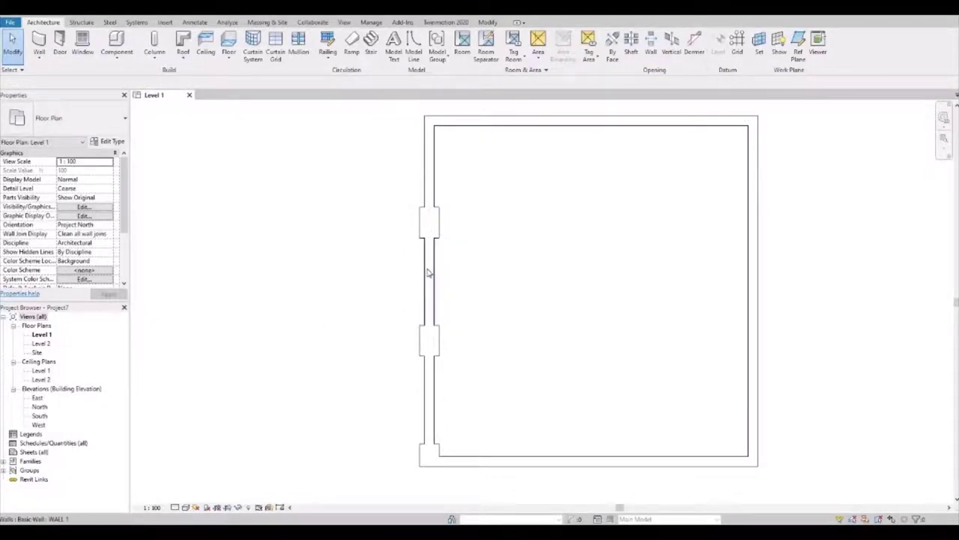
- Duplicate WALL 1 as WALL 3, keeping its single 200 mm structure layer
click(109, 127)
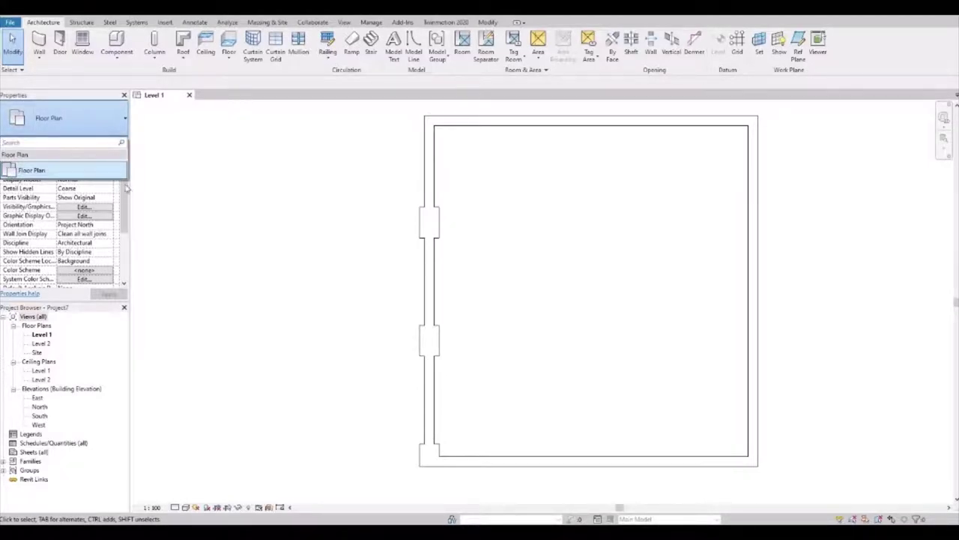
mouse_move(68, 170)
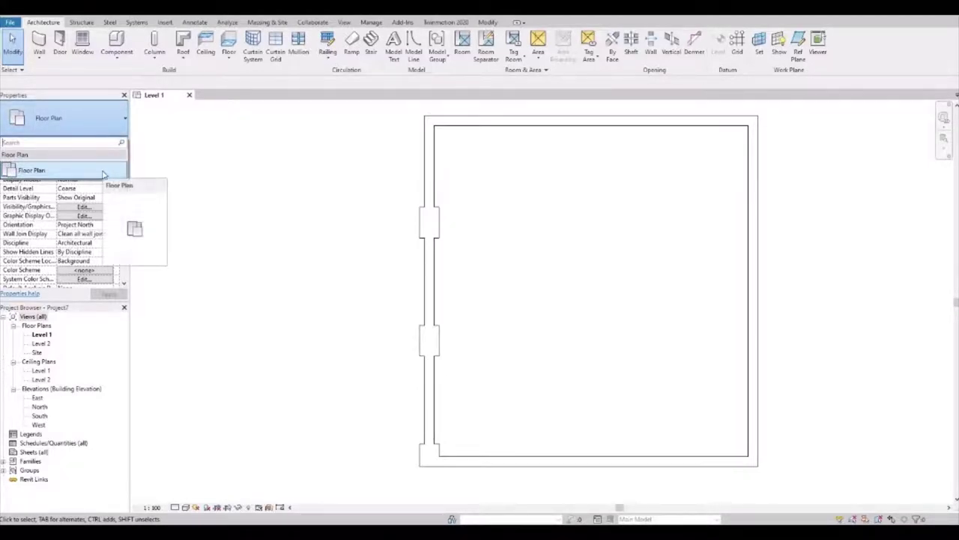
click(103, 173)
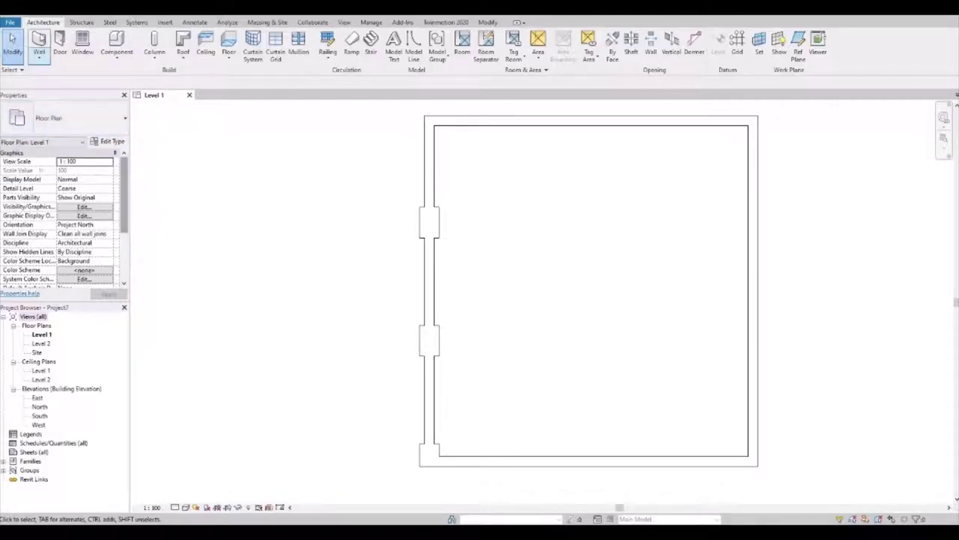
click(40, 45)
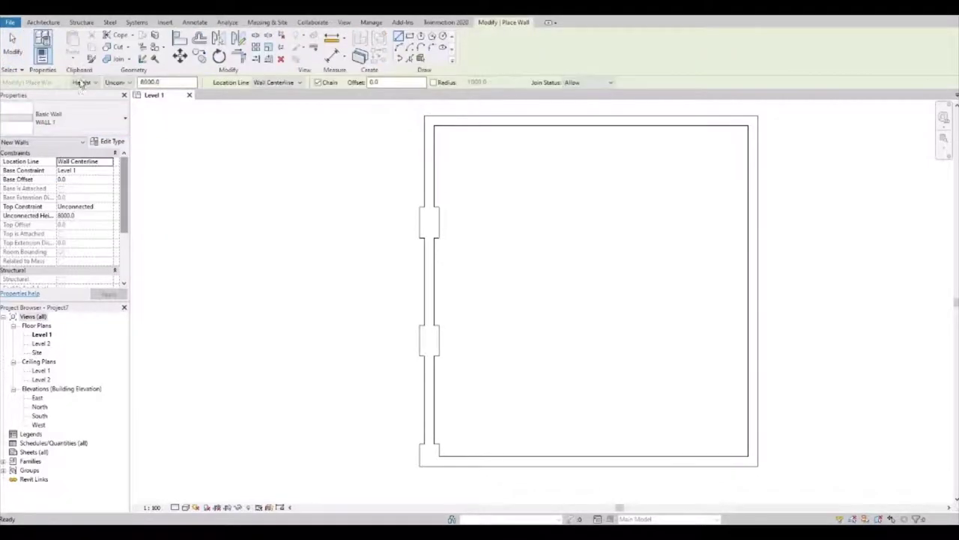
click(114, 141)
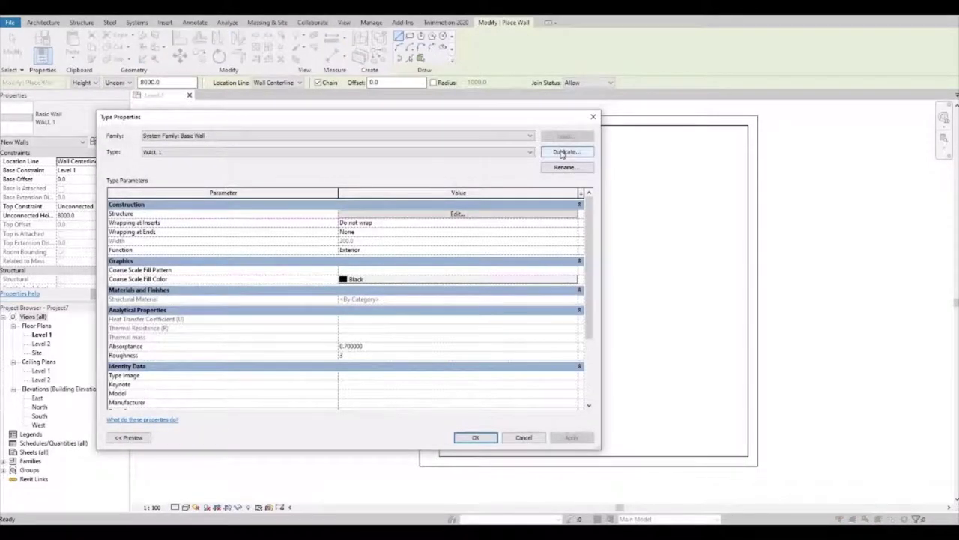
click(562, 152)
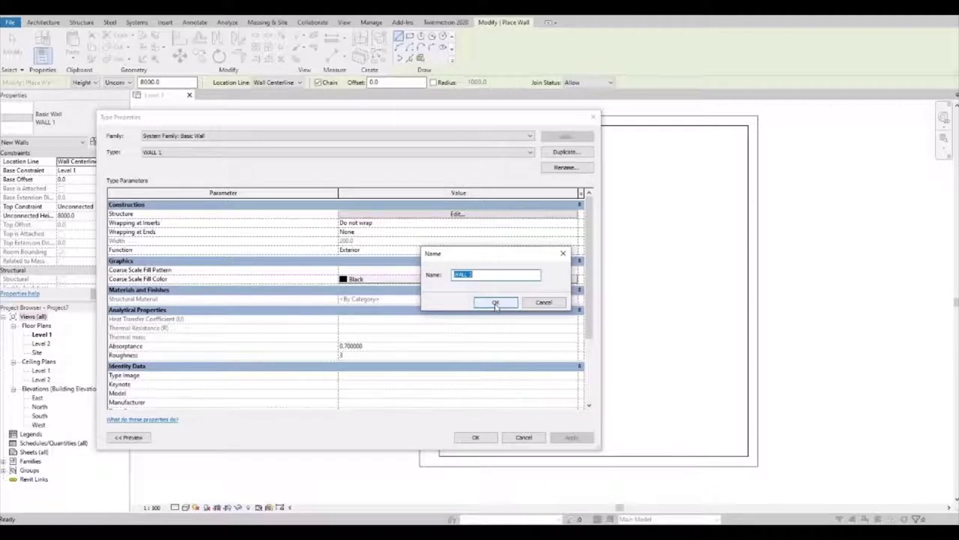
click(495, 303)
click(459, 214)
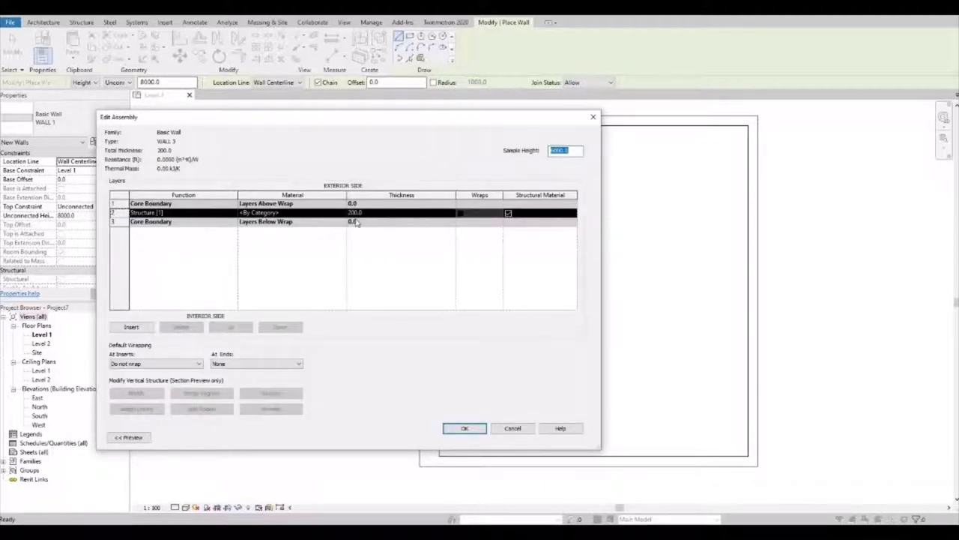
click(477, 427)
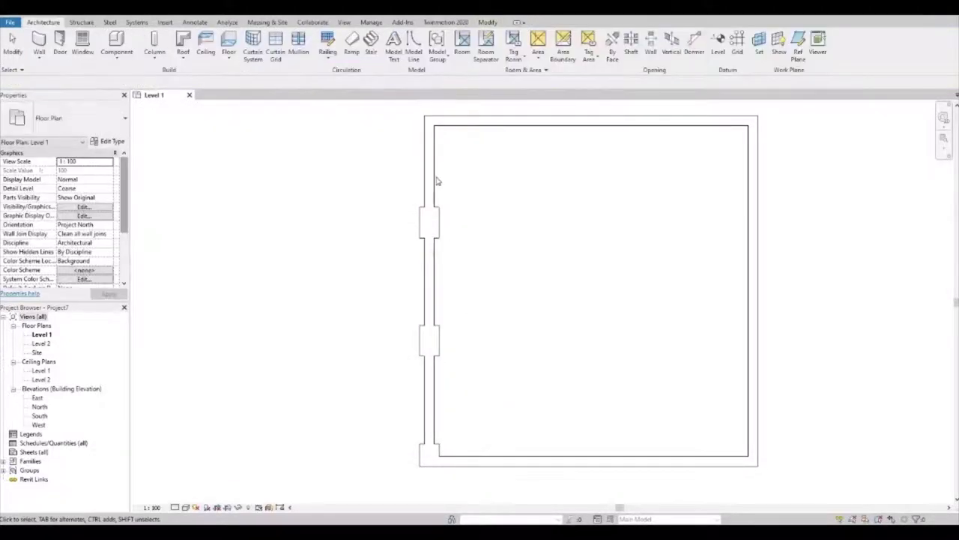
- Change the three plain left-wall segments to the WALL 3 type
click(437, 180)
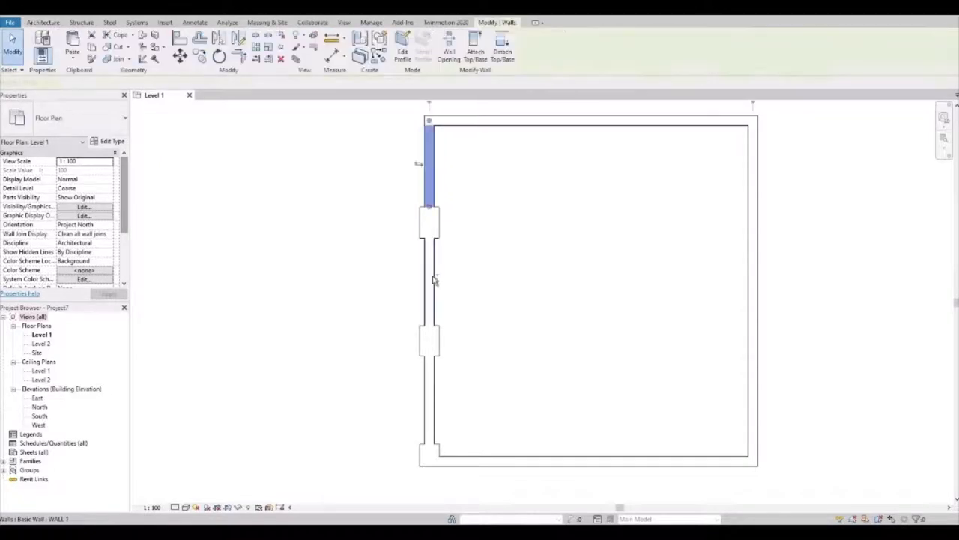
ctrl+click(430, 282)
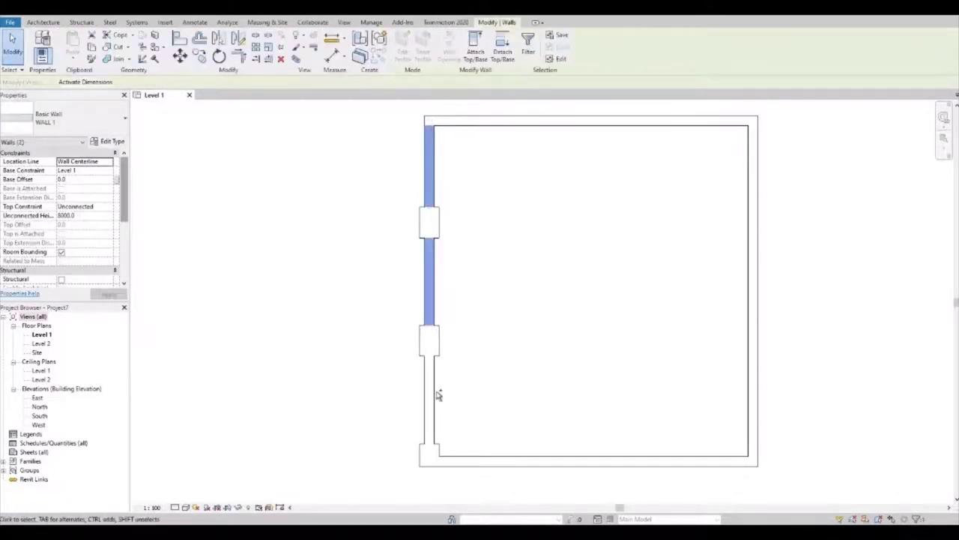
ctrl+click(430, 392)
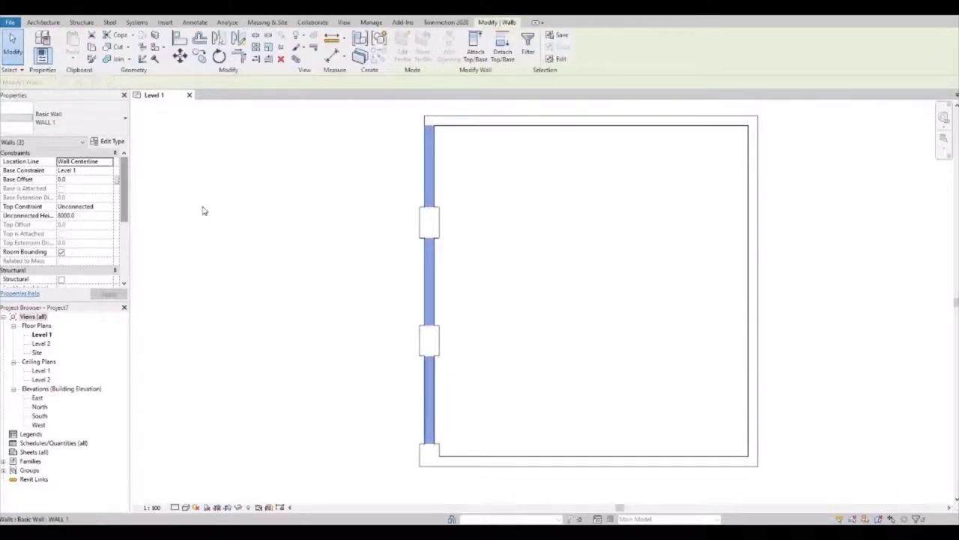
click(106, 131)
click(65, 250)
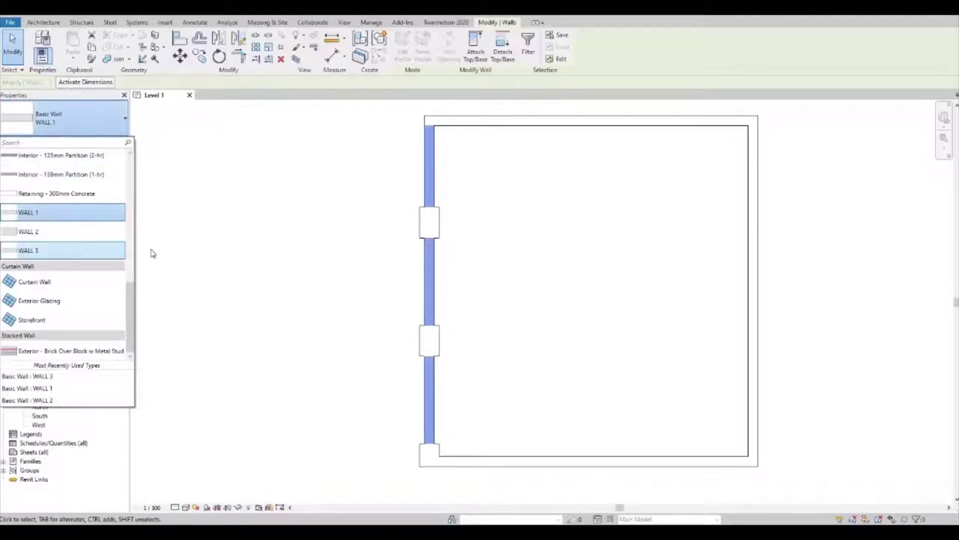
- Select the bottom, right, top and left walls one by one to verify their types
click(501, 440)
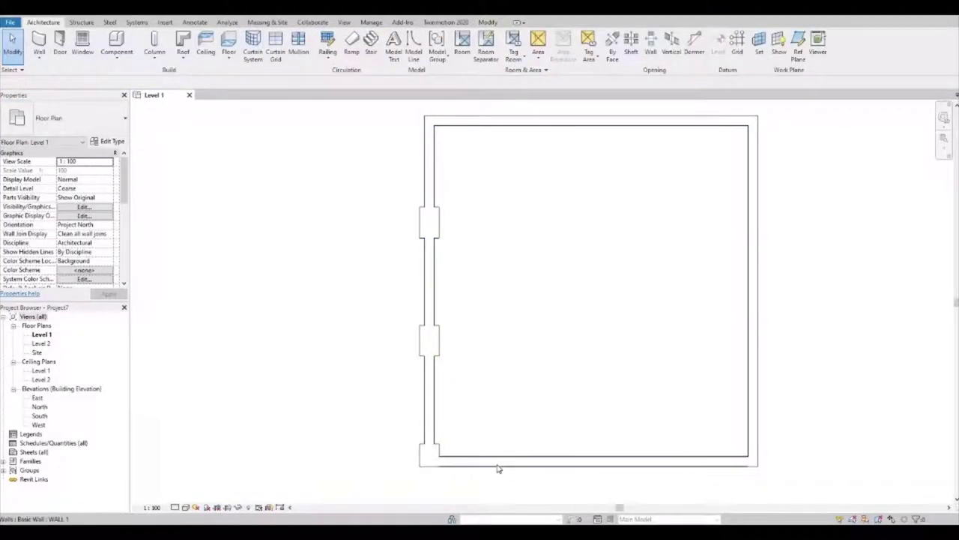
click(500, 461)
click(706, 413)
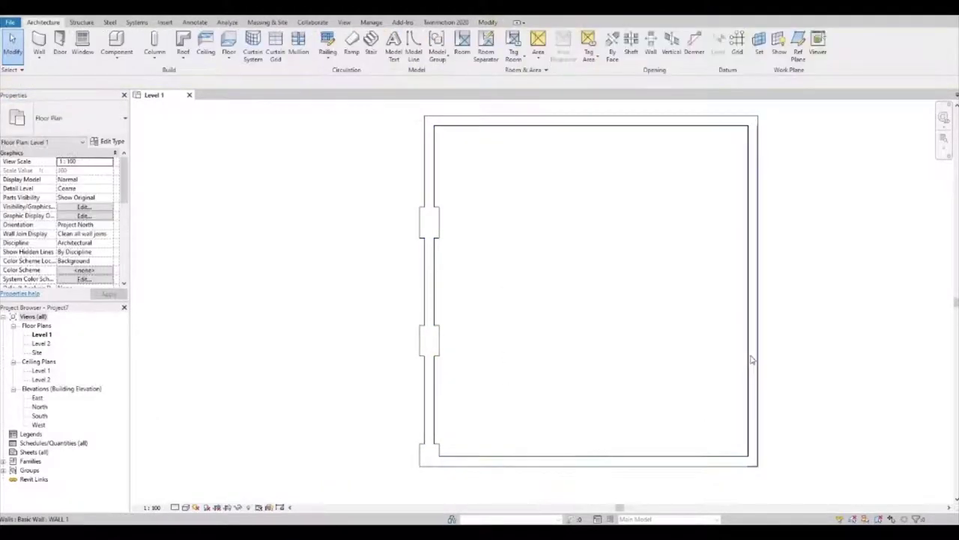
click(752, 362)
click(598, 124)
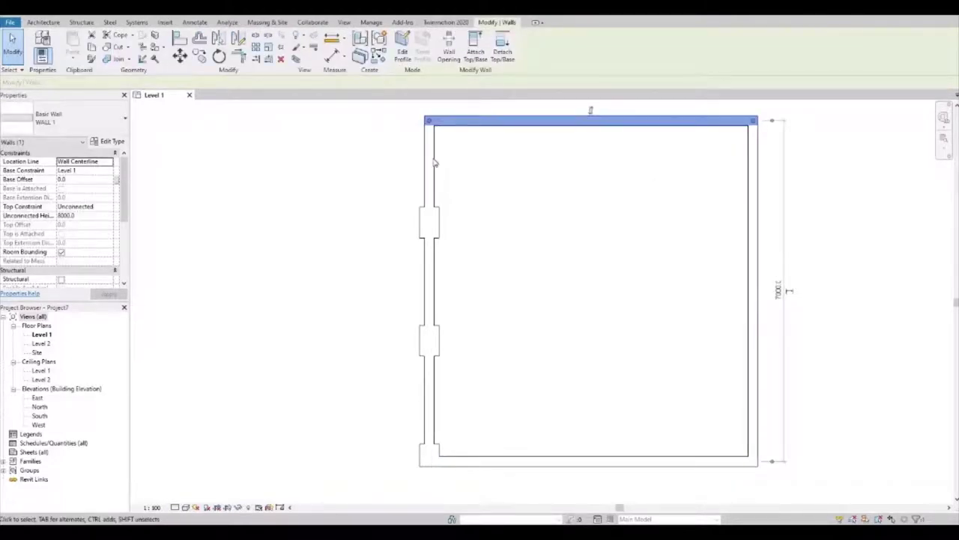
click(435, 159)
click(435, 174)
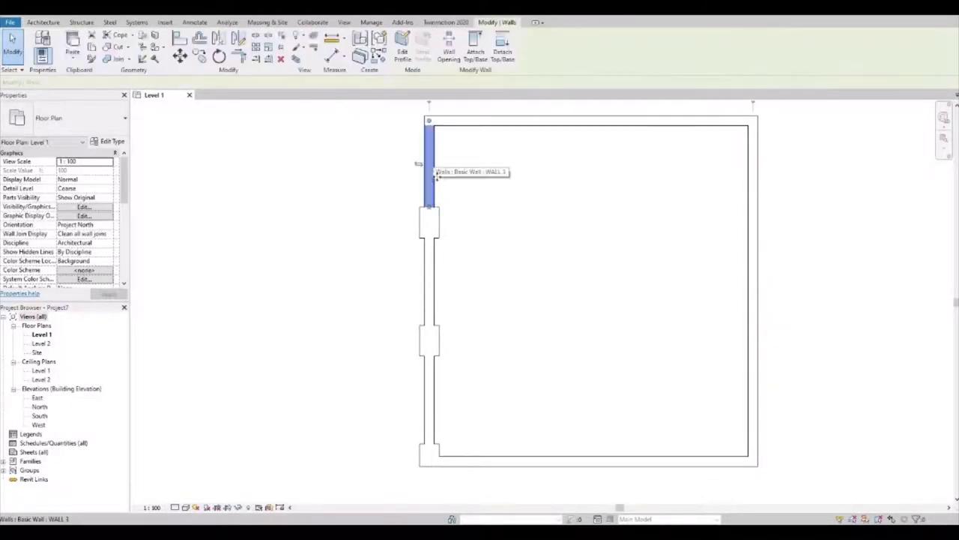
click(437, 271)
click(433, 283)
- Select the three thick WALL 2 blocks on the left wall and view their type properties
click(435, 361)
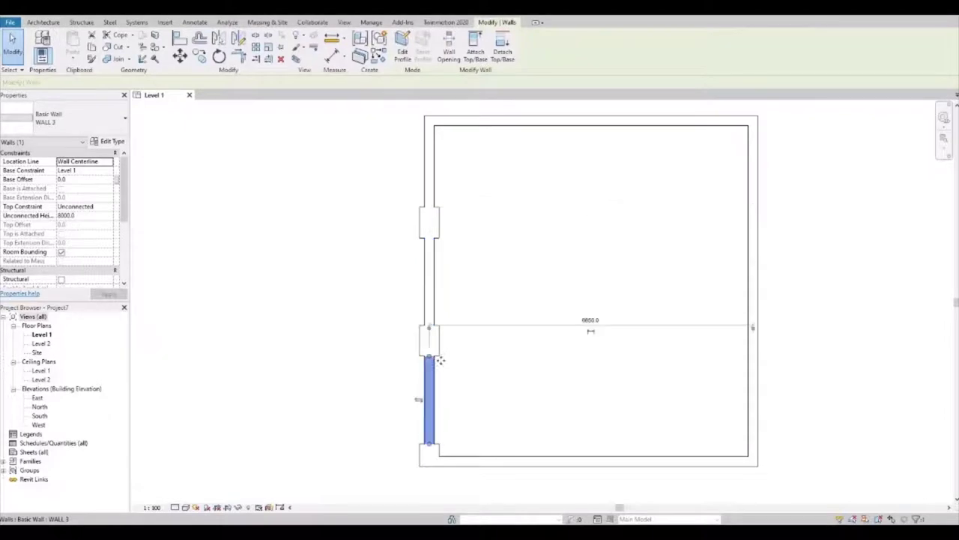
click(440, 228)
click(442, 344)
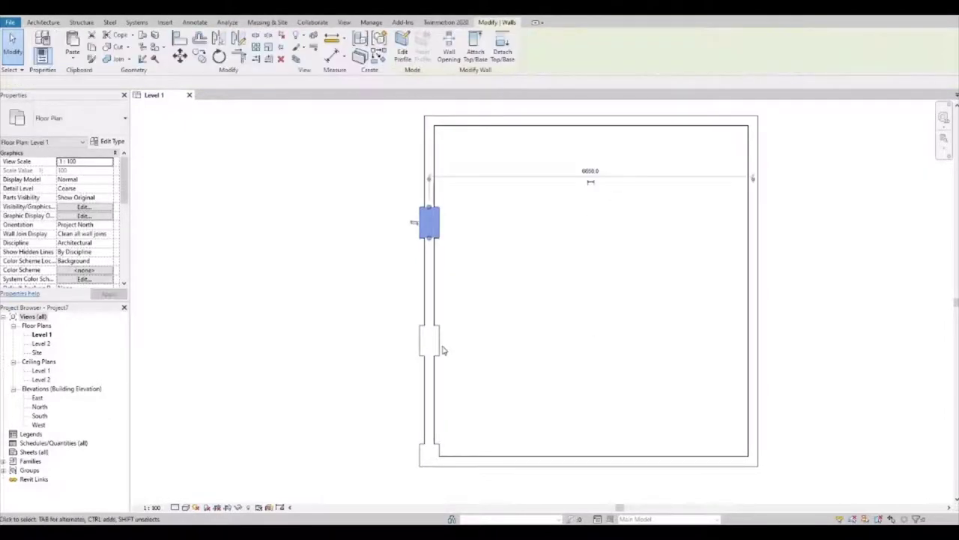
click(441, 350)
click(439, 347)
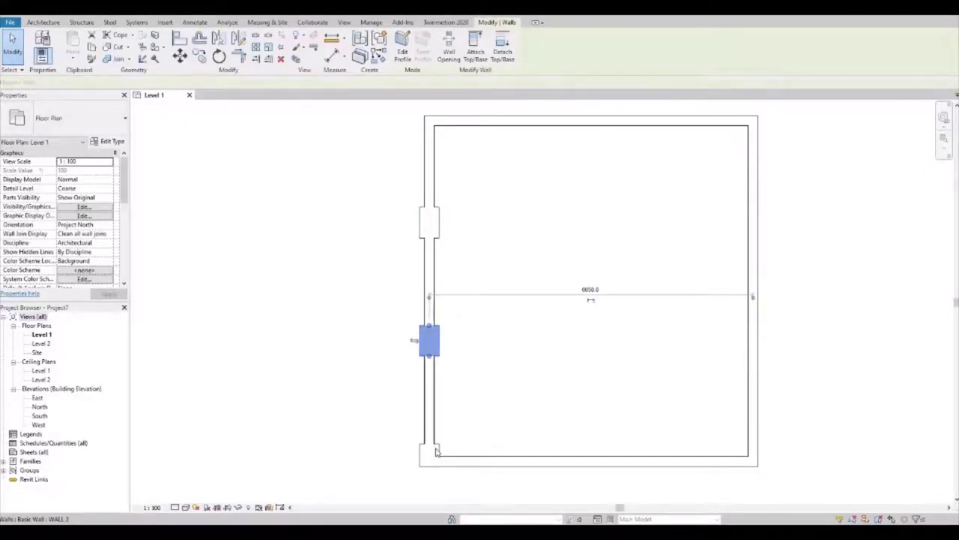
click(440, 452)
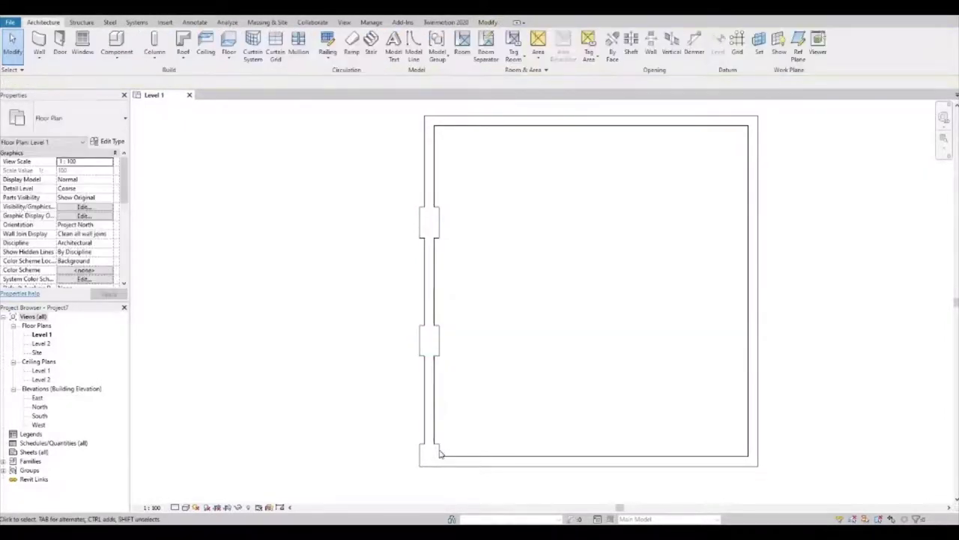
ctrl+click(442, 343)
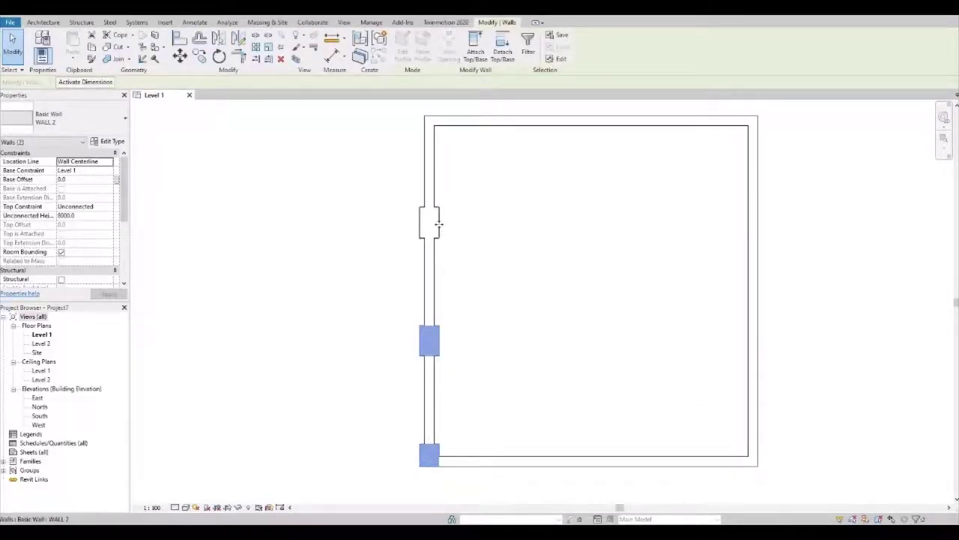
ctrl+click(435, 223)
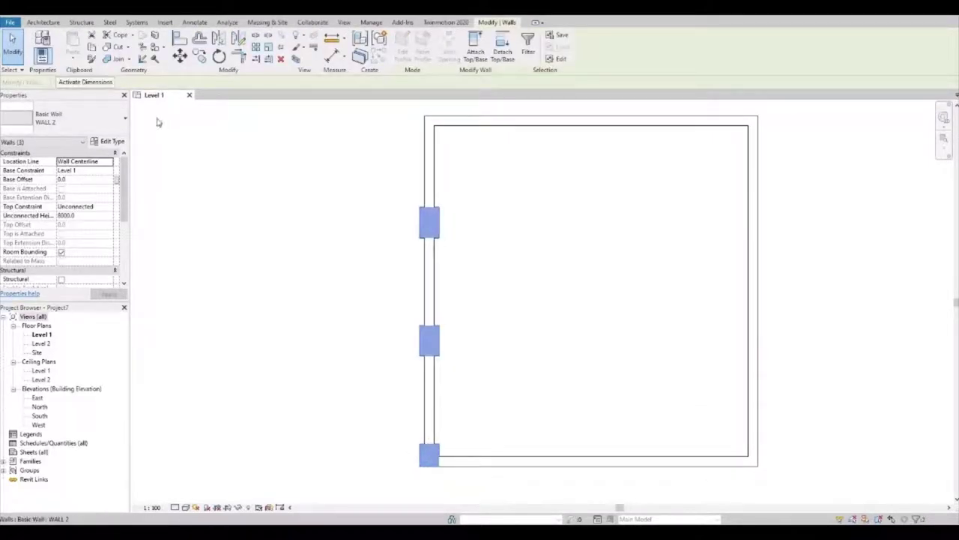
click(109, 141)
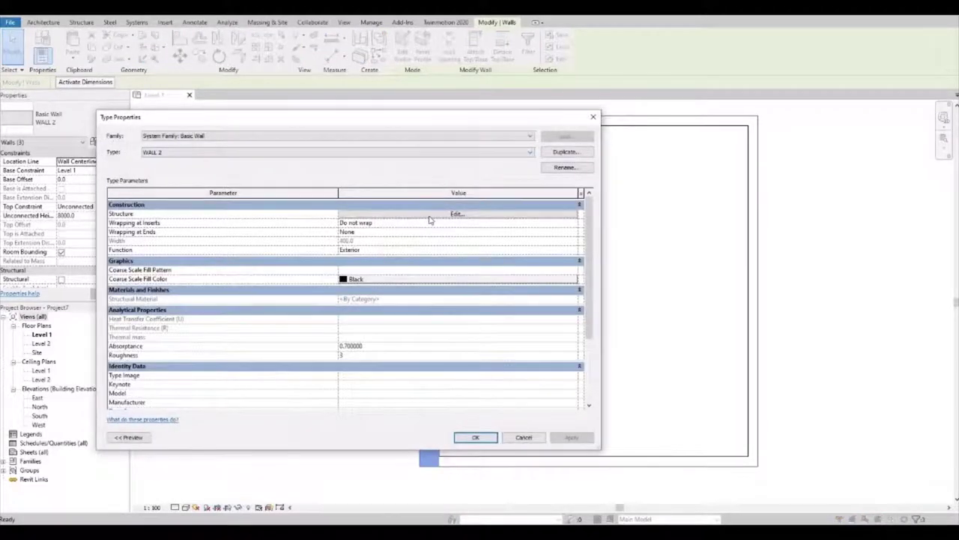
- Give WALL 2's structure layer Concrete, Precast with render-appearance shading, and confirm all dialogs
click(430, 214)
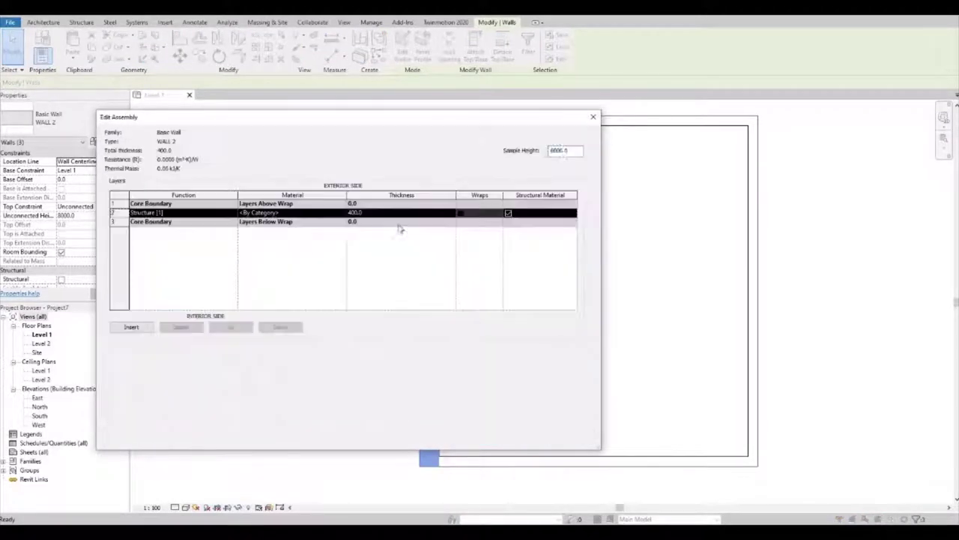
click(344, 214)
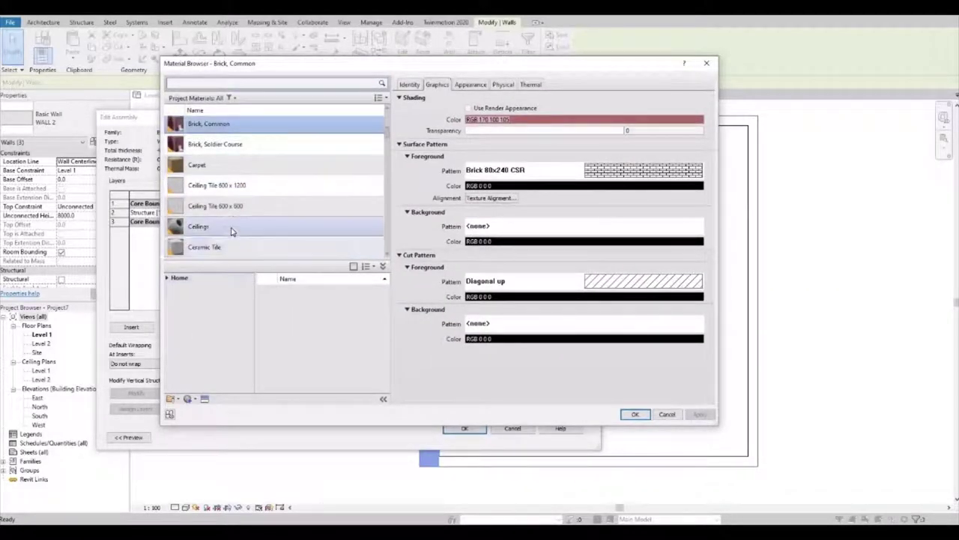
scroll(231, 233, down, 3)
scroll(230, 233, down, 2)
scroll(231, 233, up, 1)
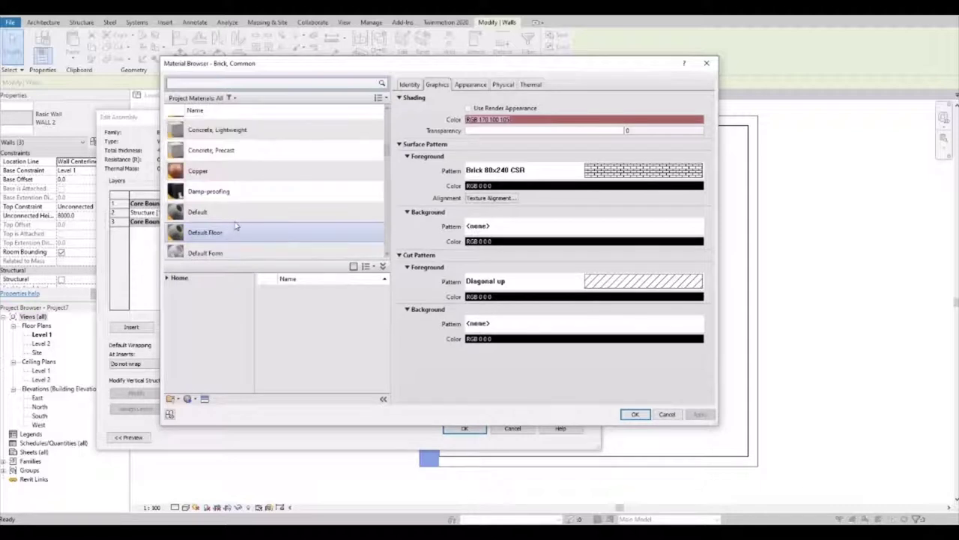
click(251, 152)
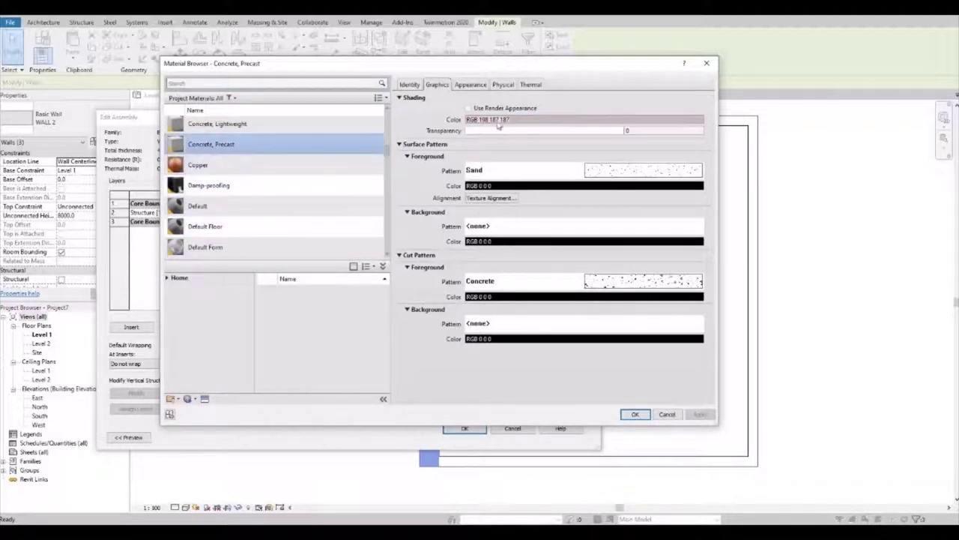
click(469, 109)
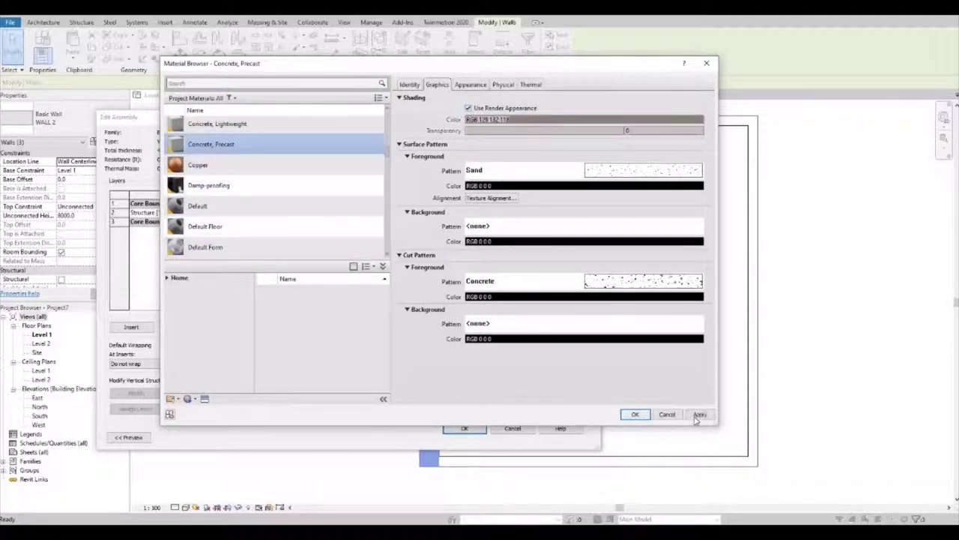
click(639, 416)
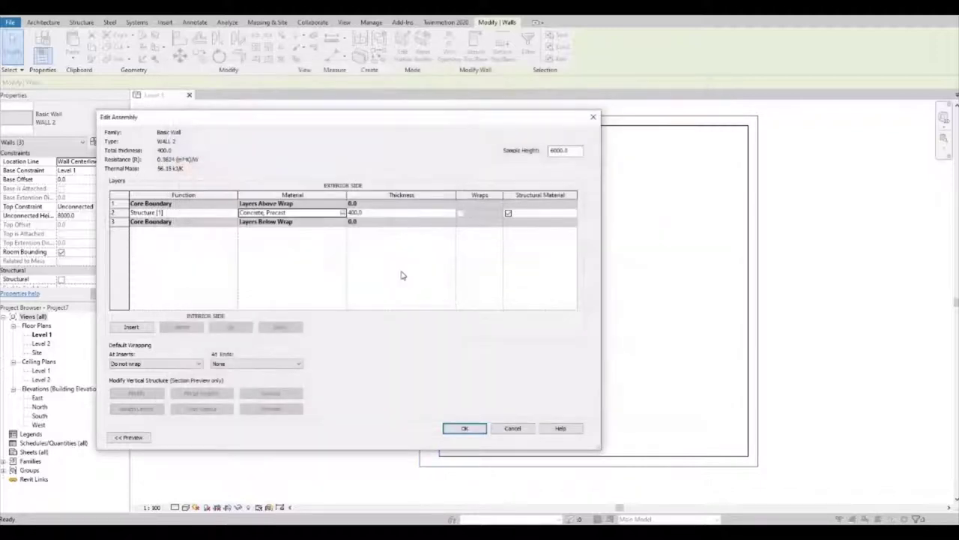
click(464, 428)
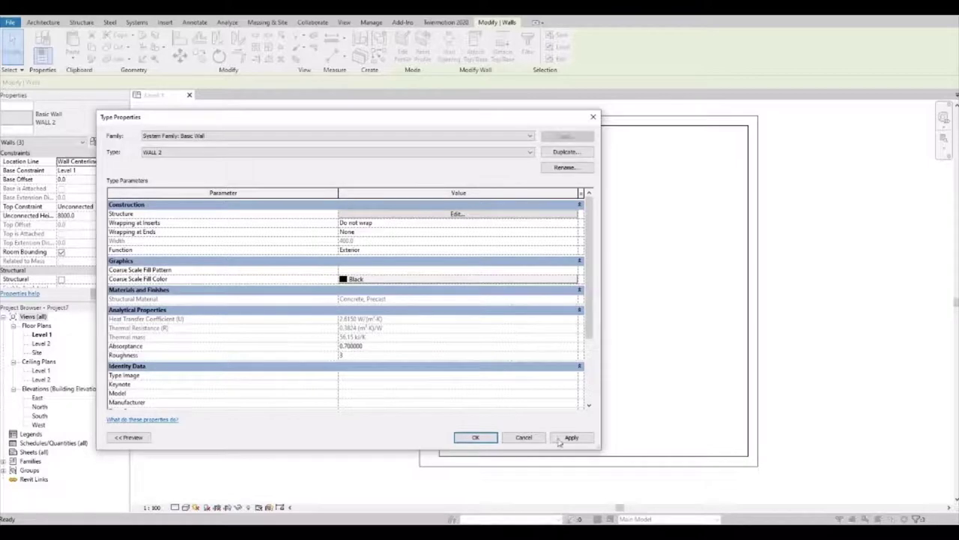
click(480, 438)
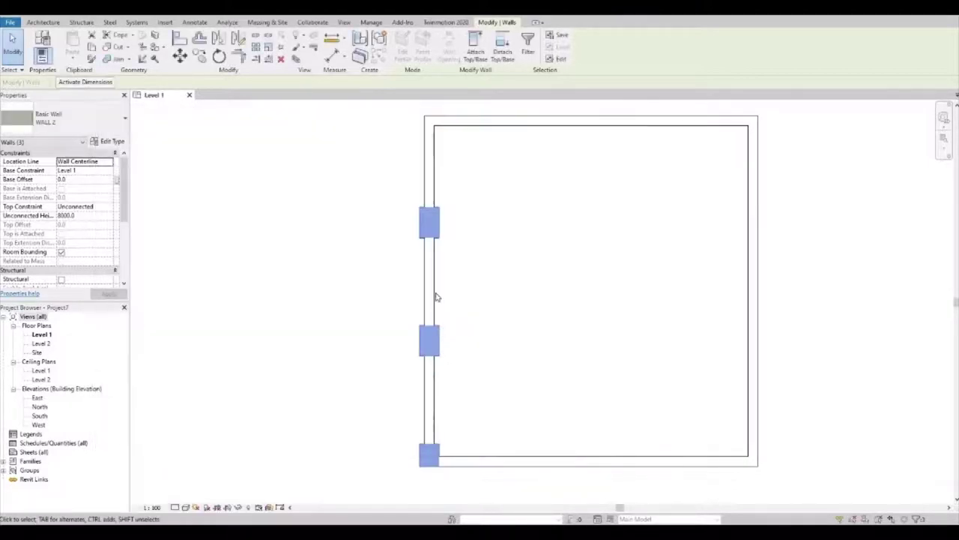
- Select the three left wall segments and open their WALL 3 type settings, starting a duplicate
click(431, 285)
ctrl+click(431, 390)
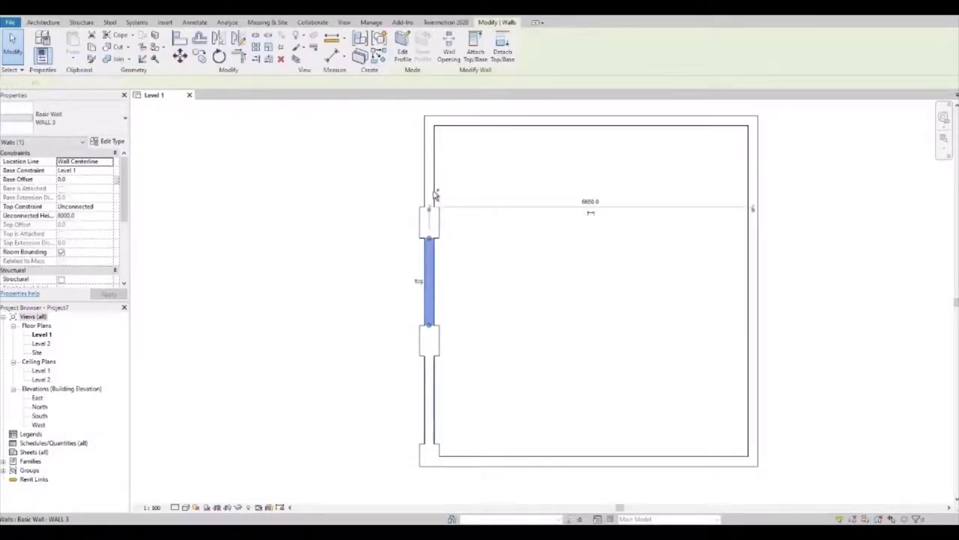
ctrl+click(437, 187)
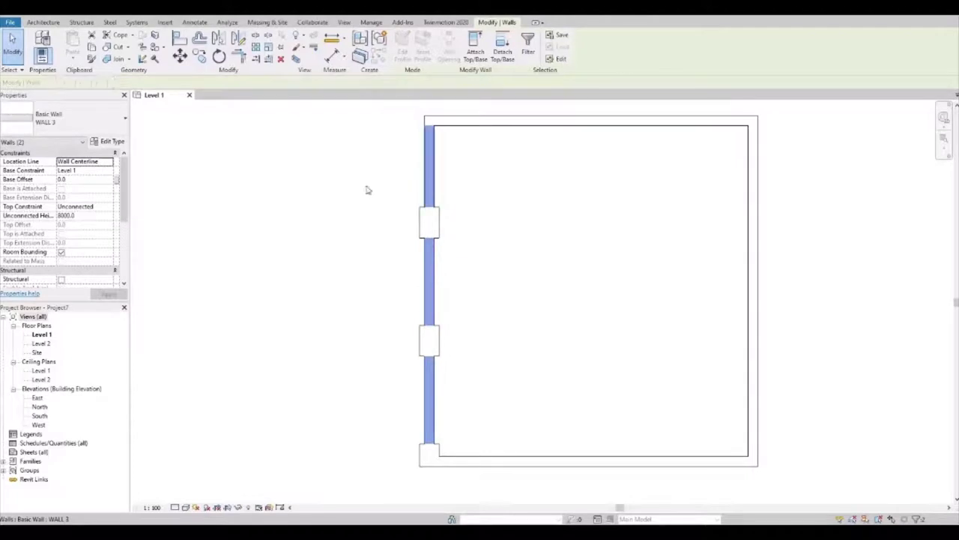
click(112, 142)
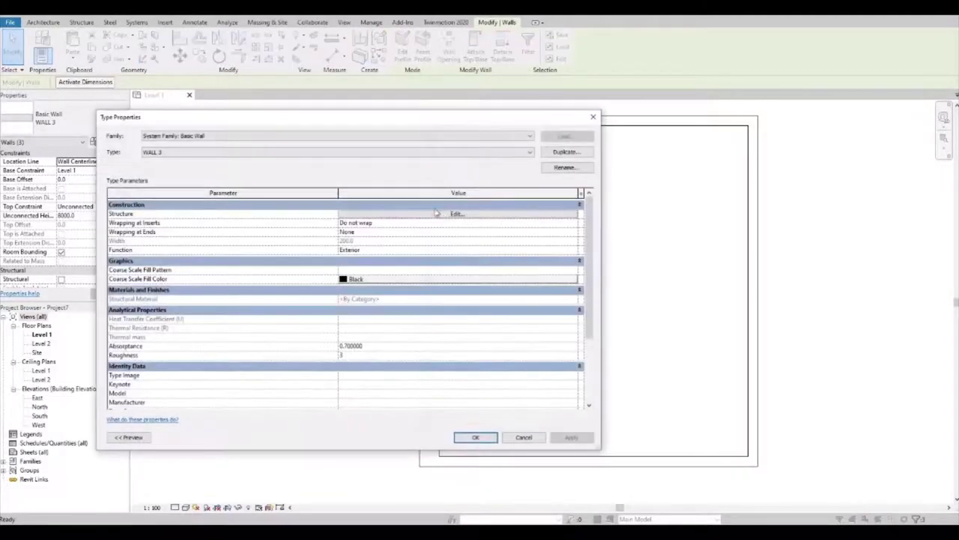
scroll(401, 301, down, 1)
scroll(401, 302, down, 1)
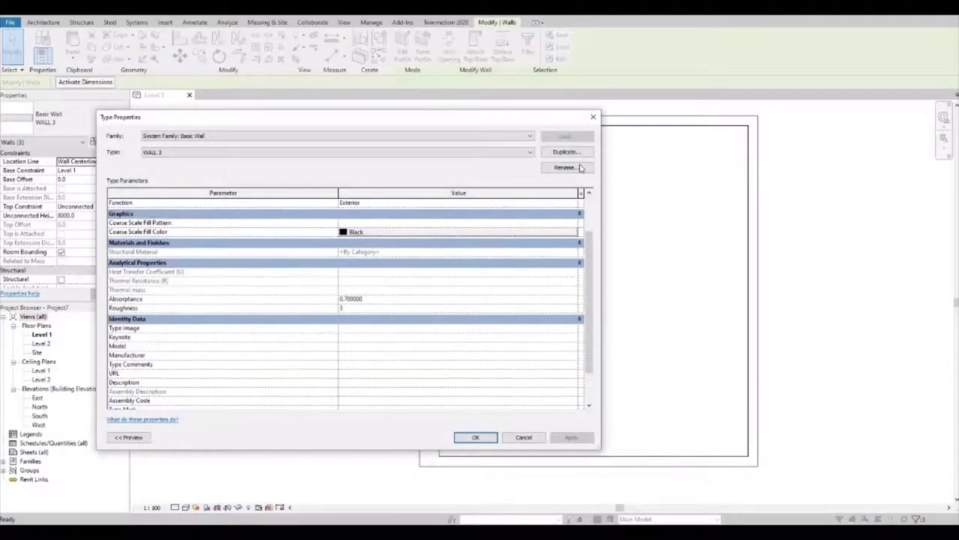
click(566, 152)
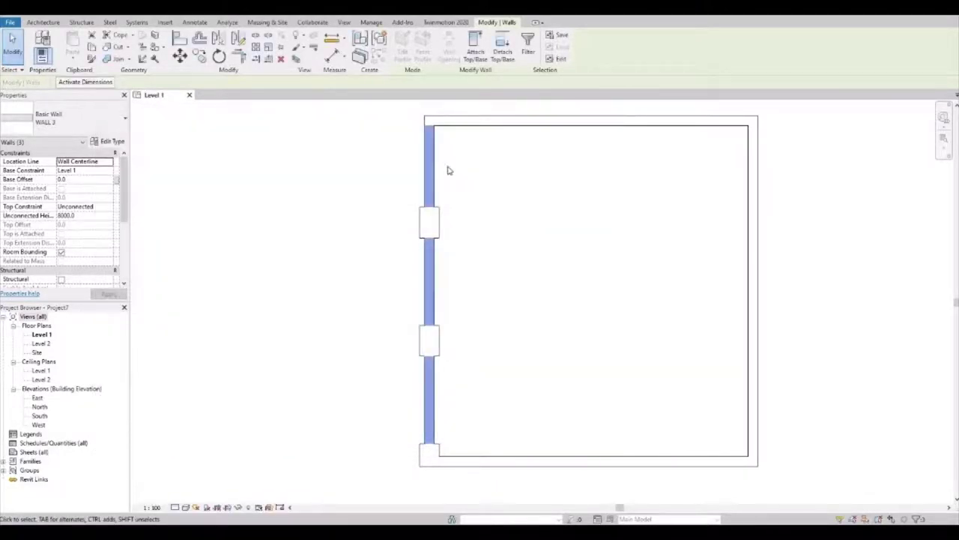
- Reselect only the top left wall segment and open its type properties
key(Escape)
click(430, 166)
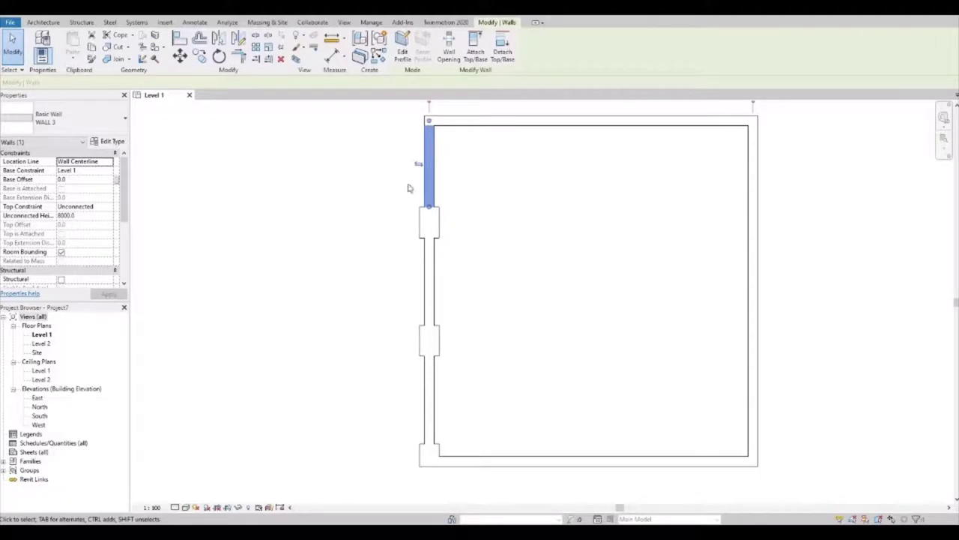
click(108, 141)
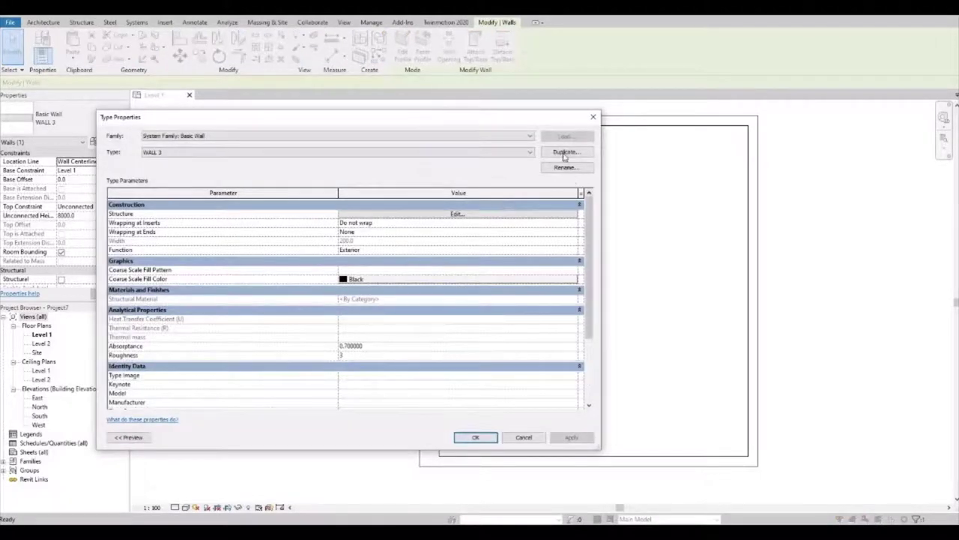
- Assign Brick, Common to WALL 3's structure layer and confirm all dialogs
click(469, 216)
click(330, 213)
click(341, 213)
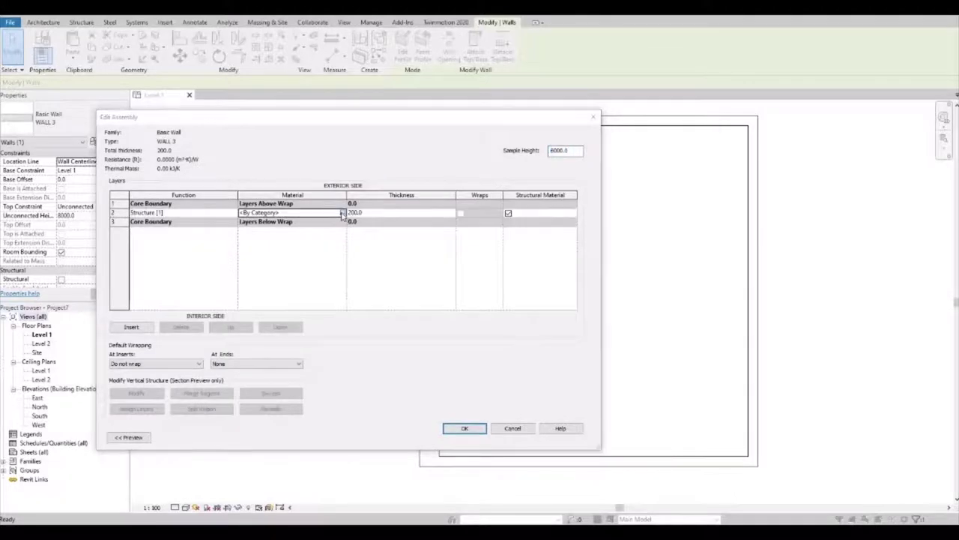
scroll(328, 222, down, 1)
scroll(328, 221, up, 1)
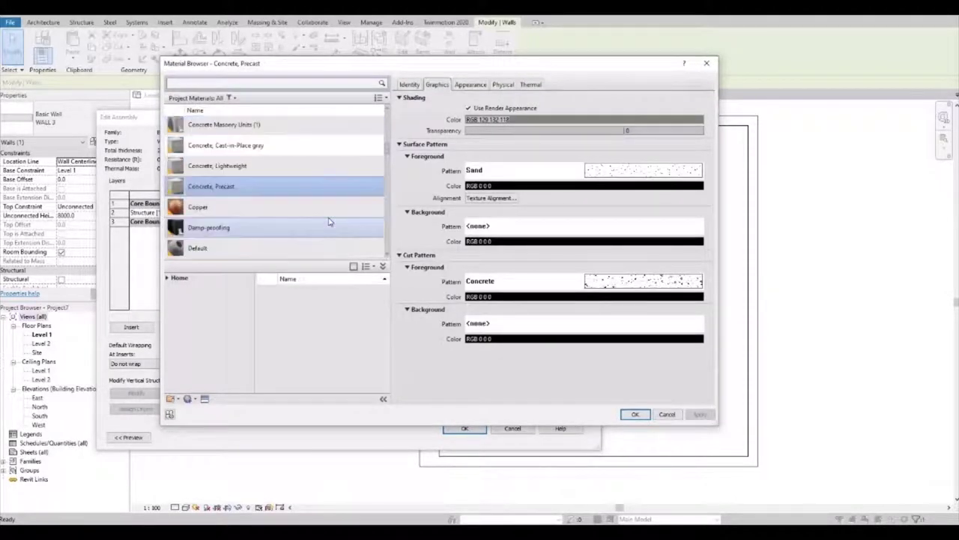
scroll(328, 221, up, 3)
scroll(328, 221, up, 2)
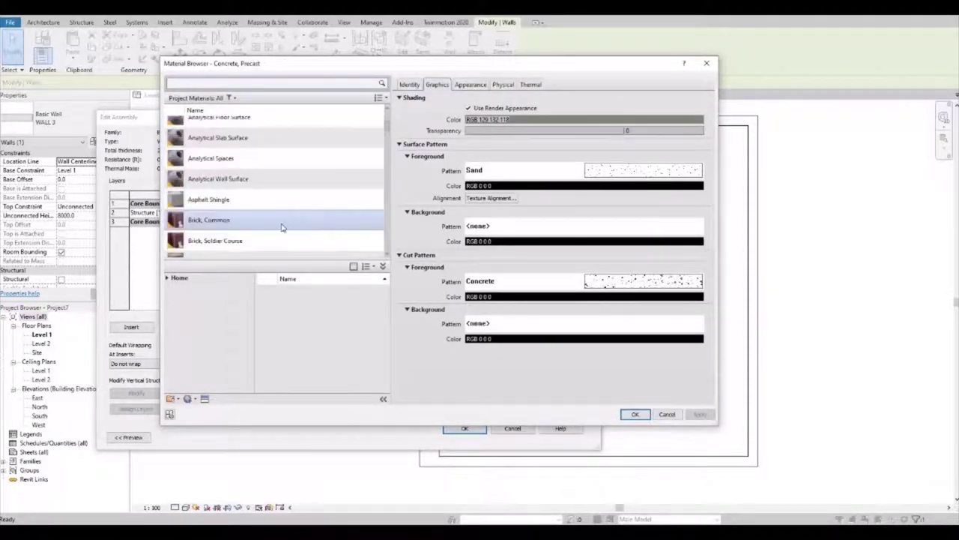
click(316, 227)
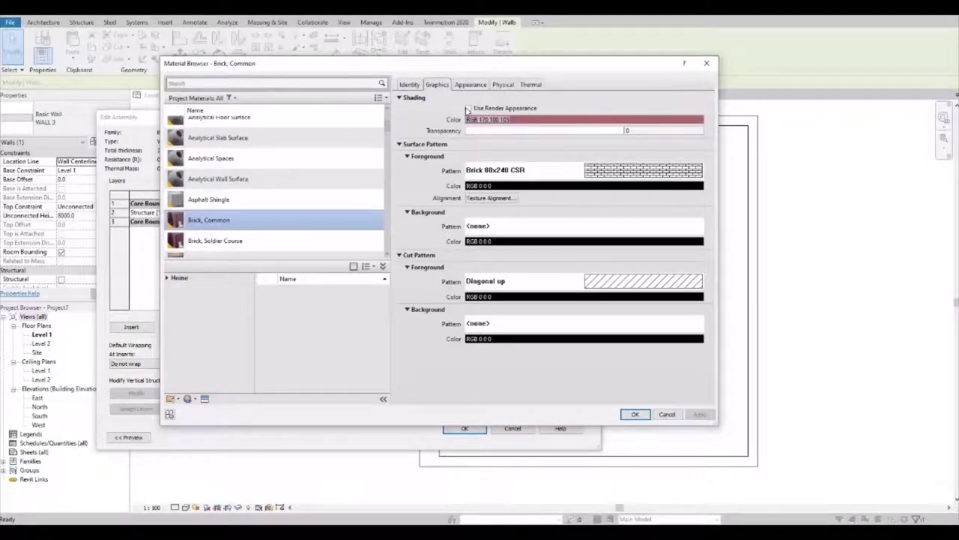
click(635, 416)
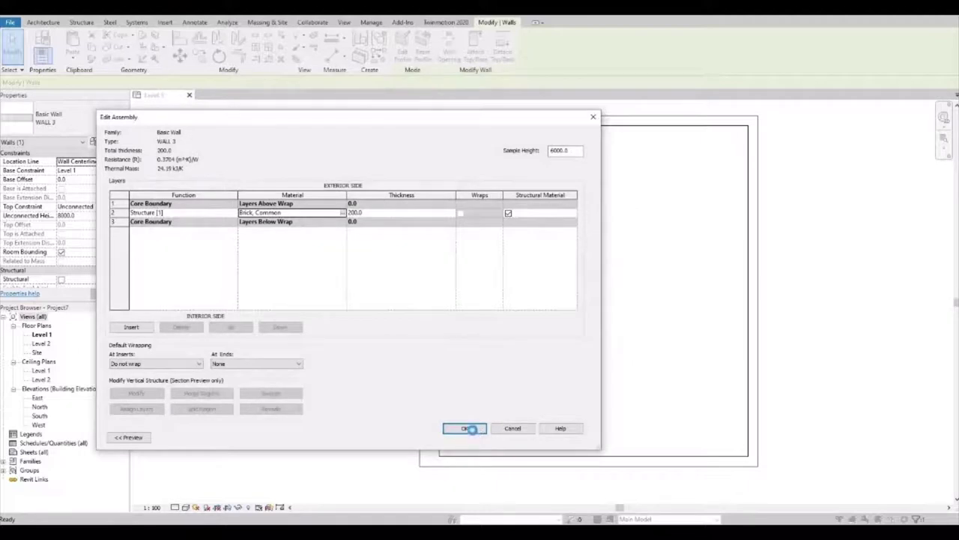
click(470, 429)
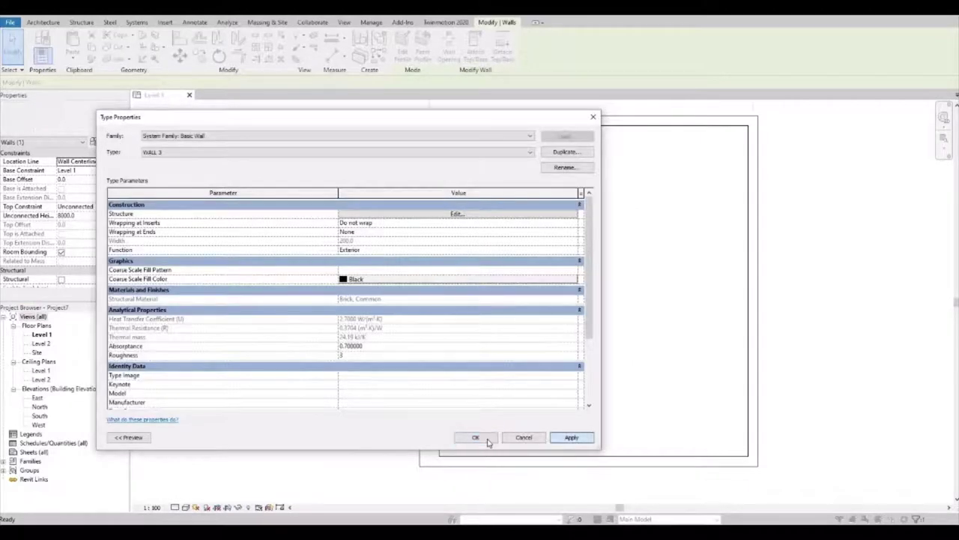
click(487, 441)
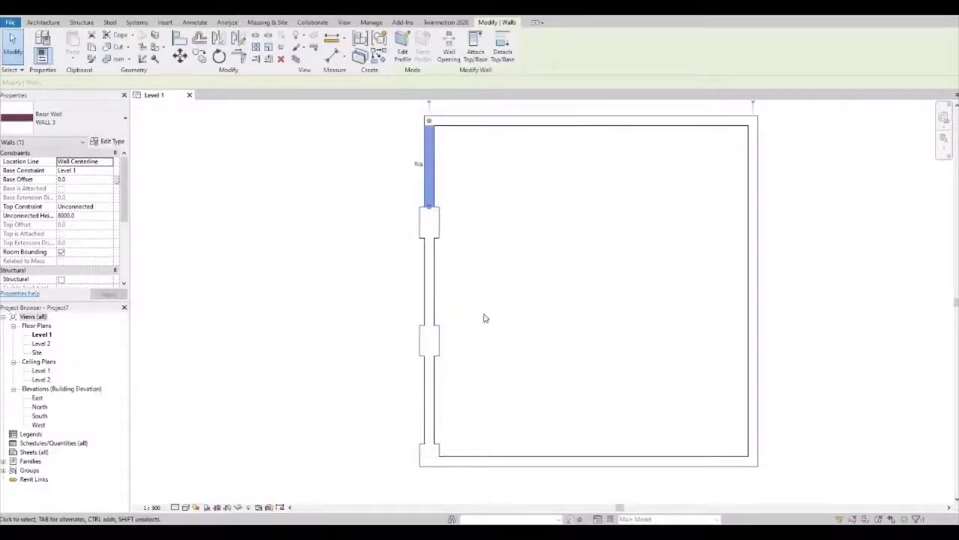
- Check the left wall segments, then select the room's bottom wall
click(441, 278)
click(430, 284)
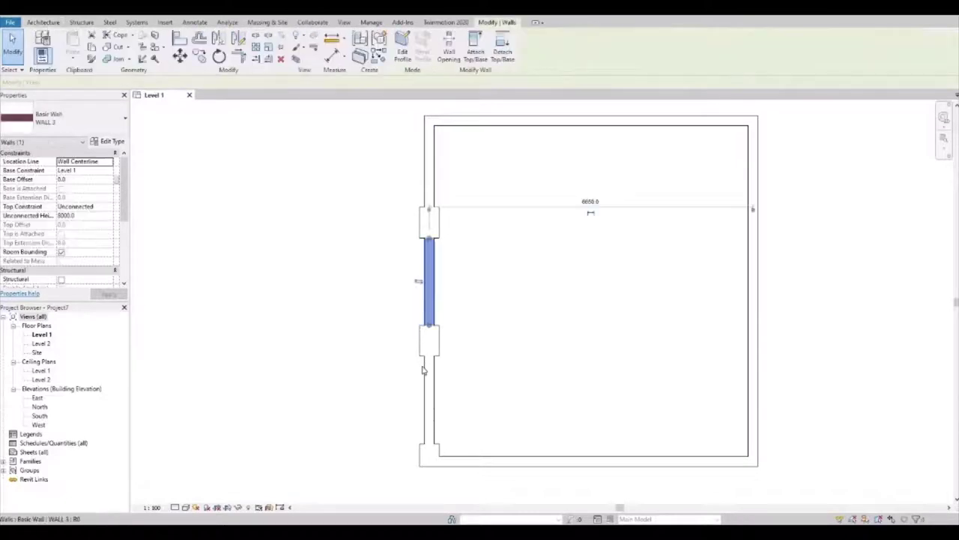
key(Escape)
click(431, 380)
key(Escape)
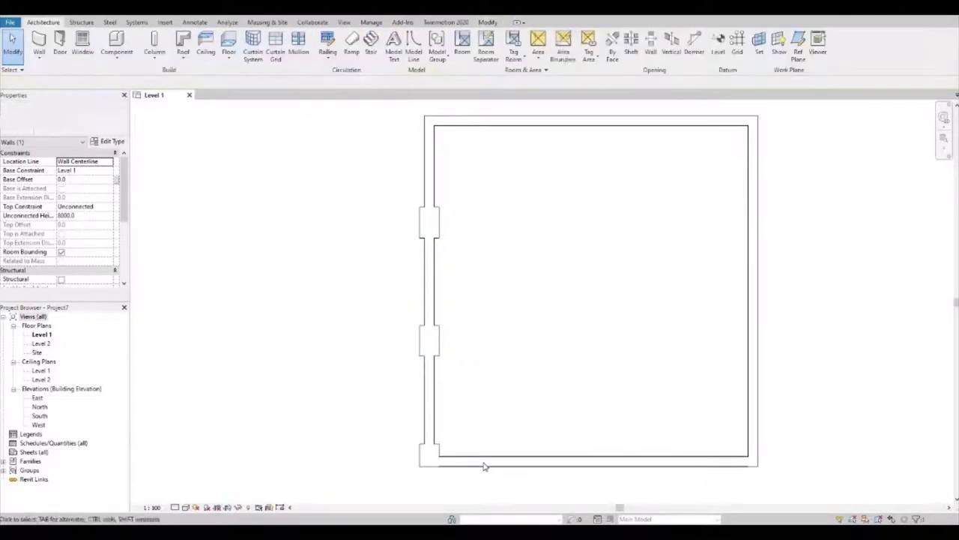
click(487, 460)
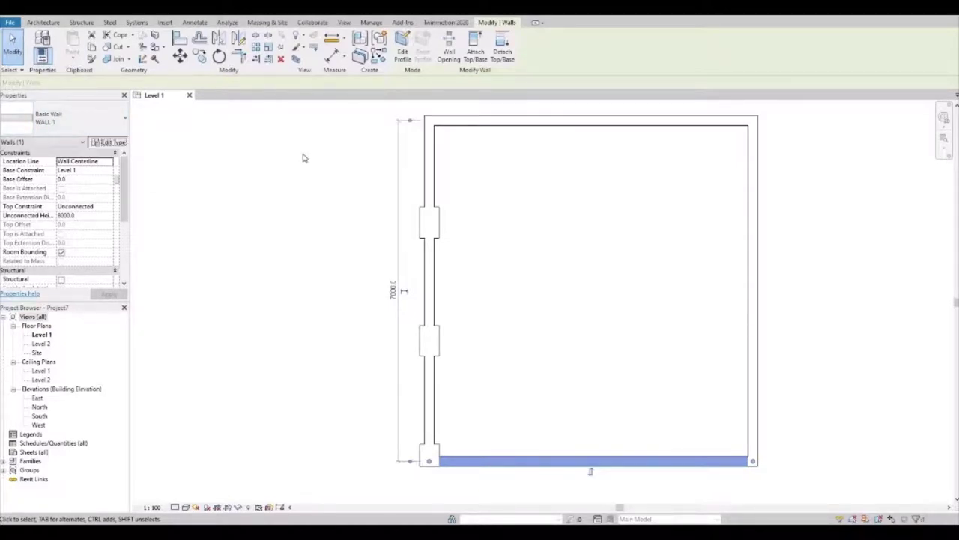
- Open the Material Browser for WALL 1's 200 mm structure layer and browse the list
click(109, 142)
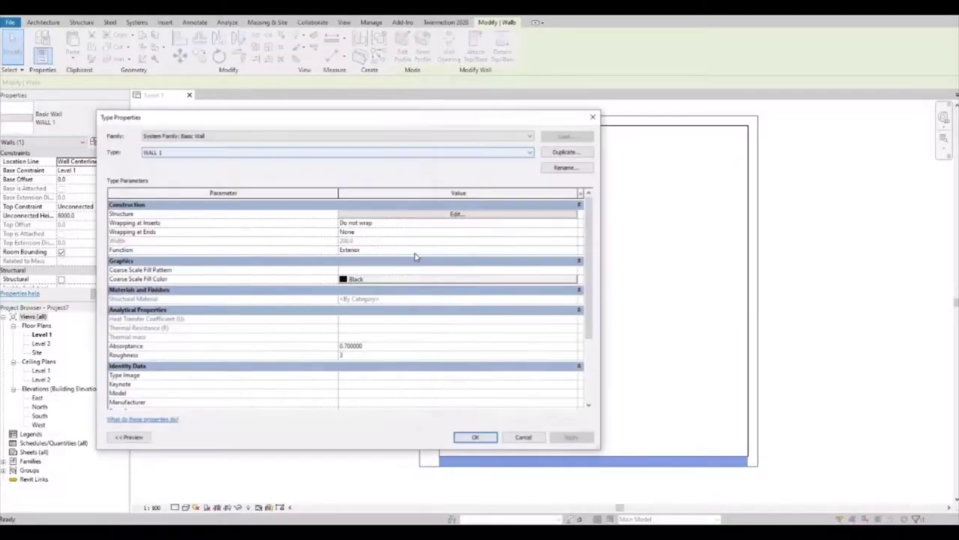
click(431, 216)
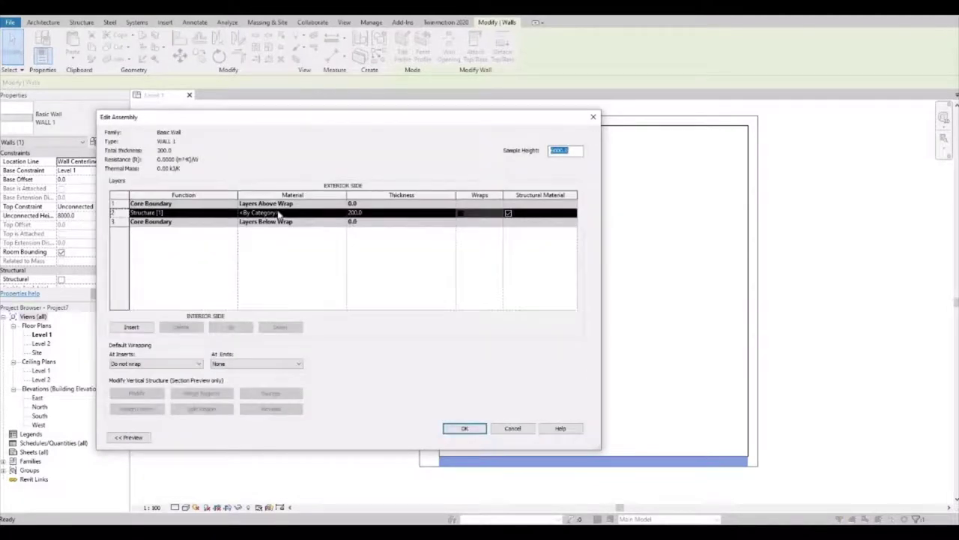
click(341, 213)
click(342, 214)
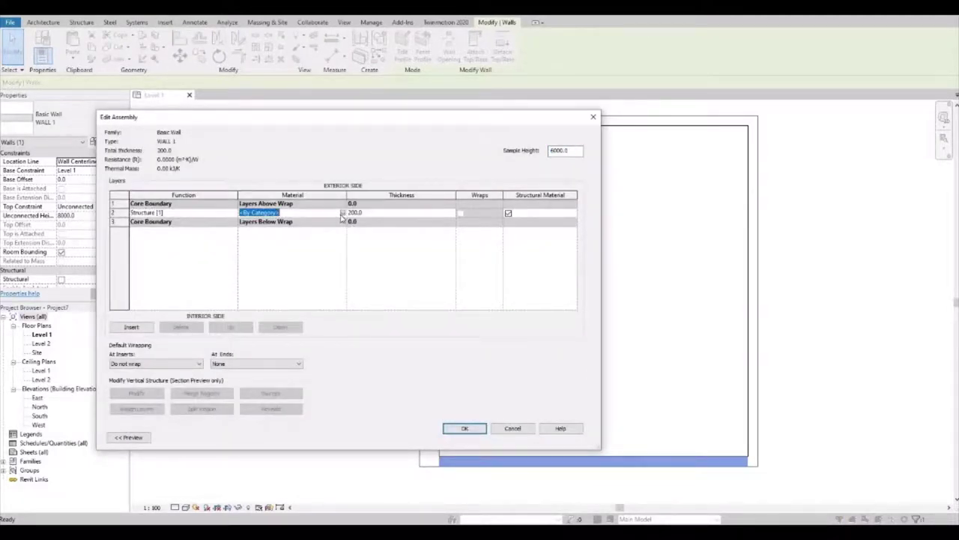
scroll(311, 221, down, 1)
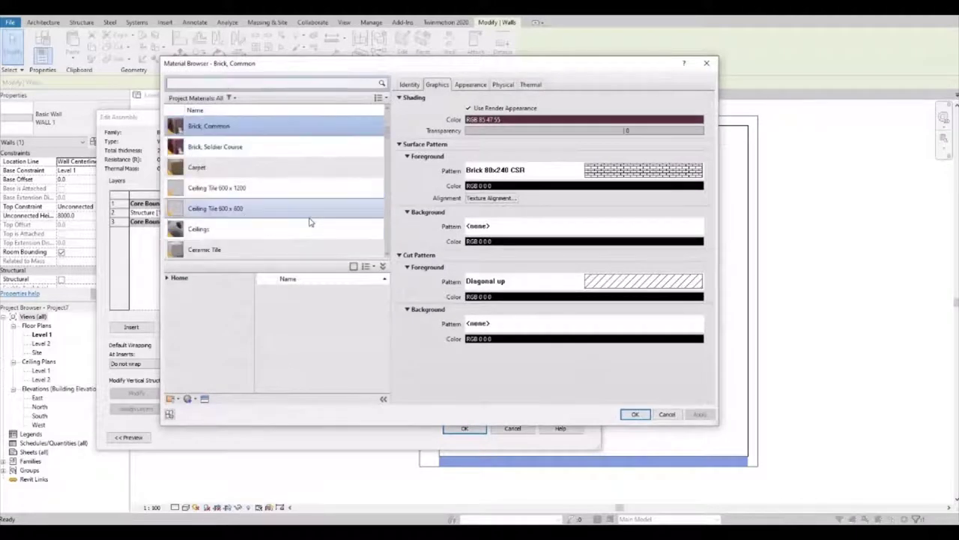
scroll(306, 222, down, 2)
scroll(304, 222, down, 2)
scroll(304, 218, down, 2)
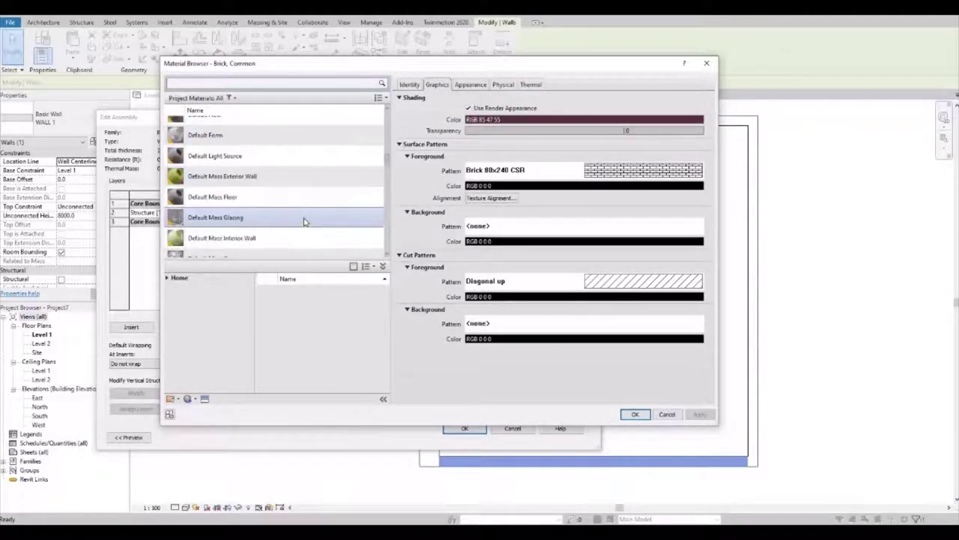
scroll(305, 217, down, 2)
scroll(304, 217, down, 2)
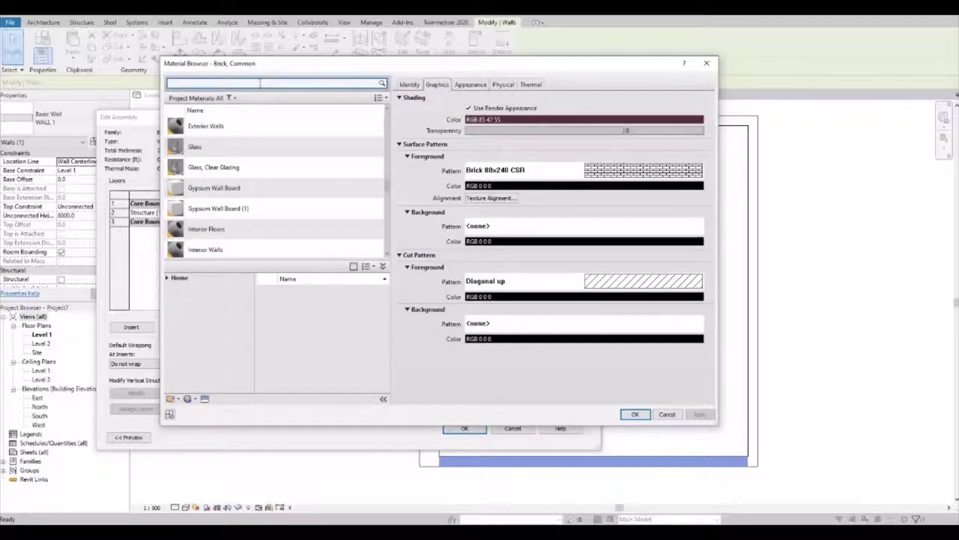
- Search 'WAITE', assign Gypsum Wall Board to WALL 1's structure layer, then deselect
text(WA)
text(ITE)
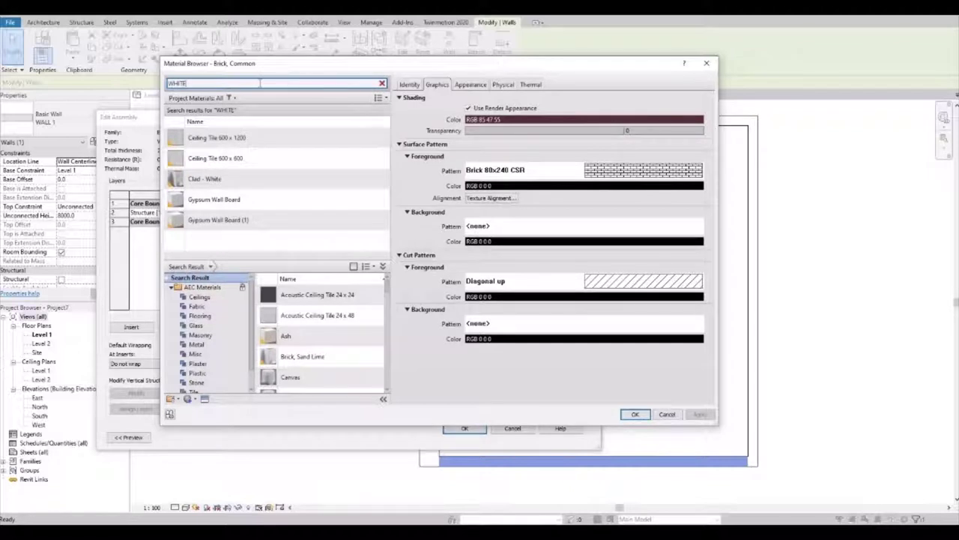
click(252, 180)
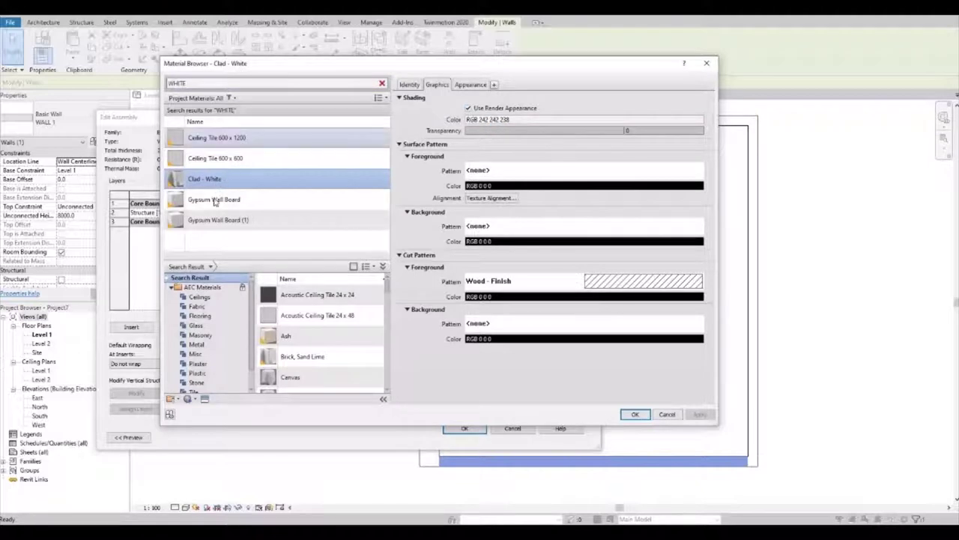
key(Down)
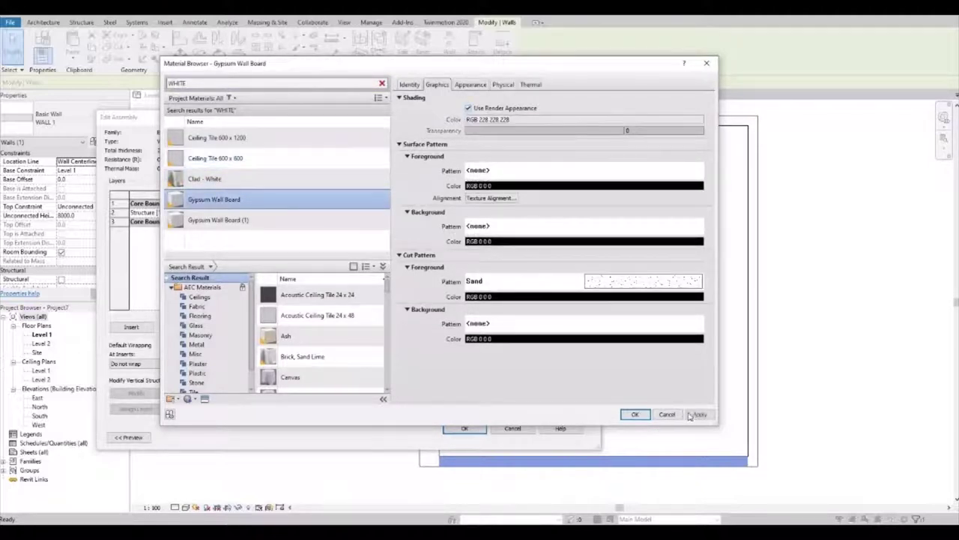
click(697, 415)
click(634, 414)
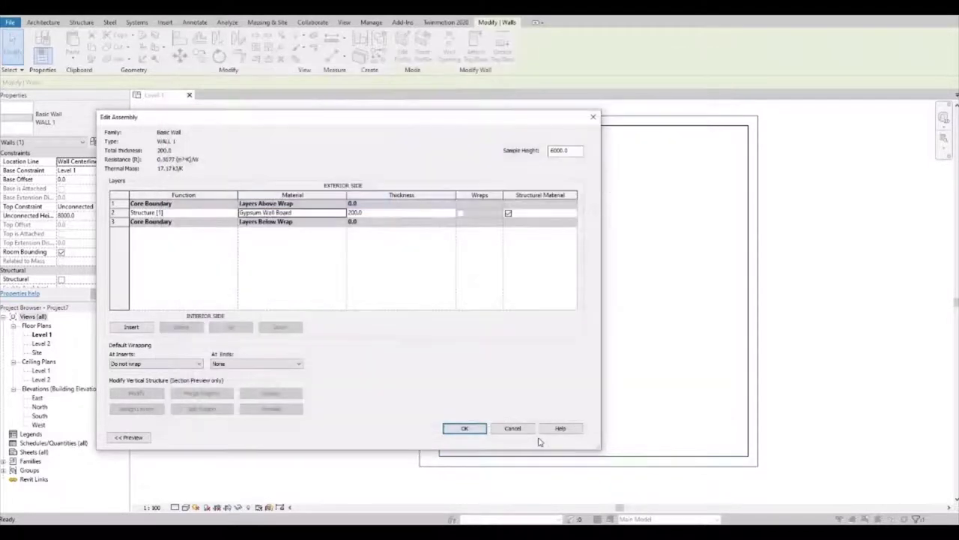
click(464, 429)
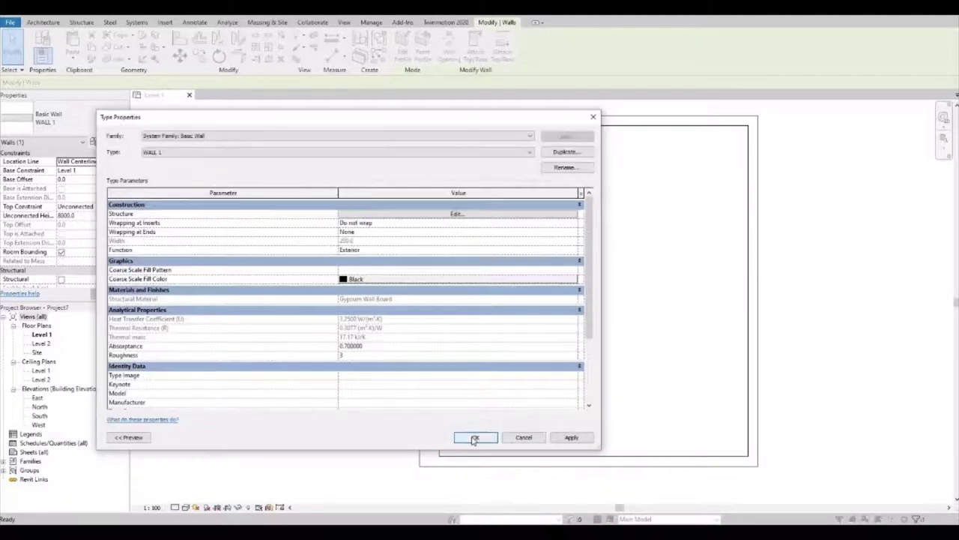
click(473, 439)
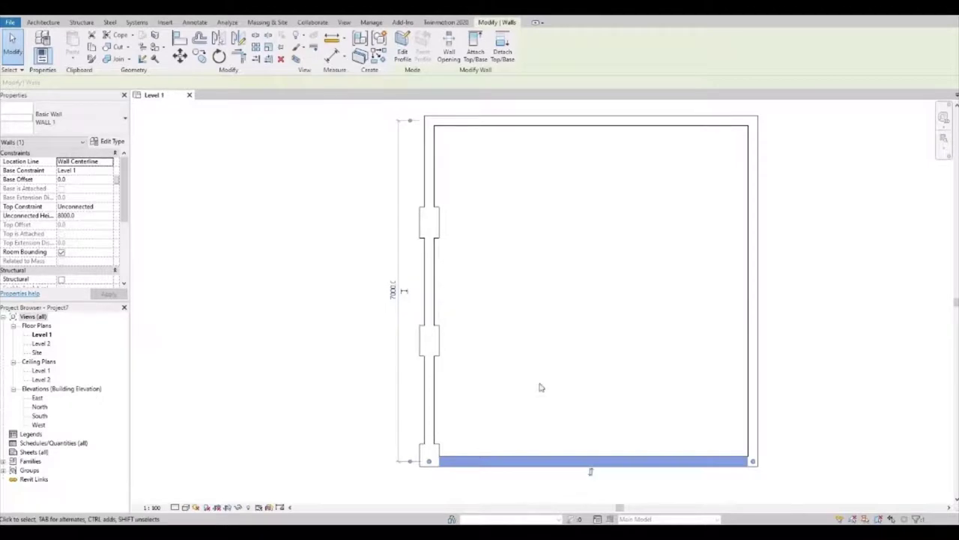
click(539, 388)
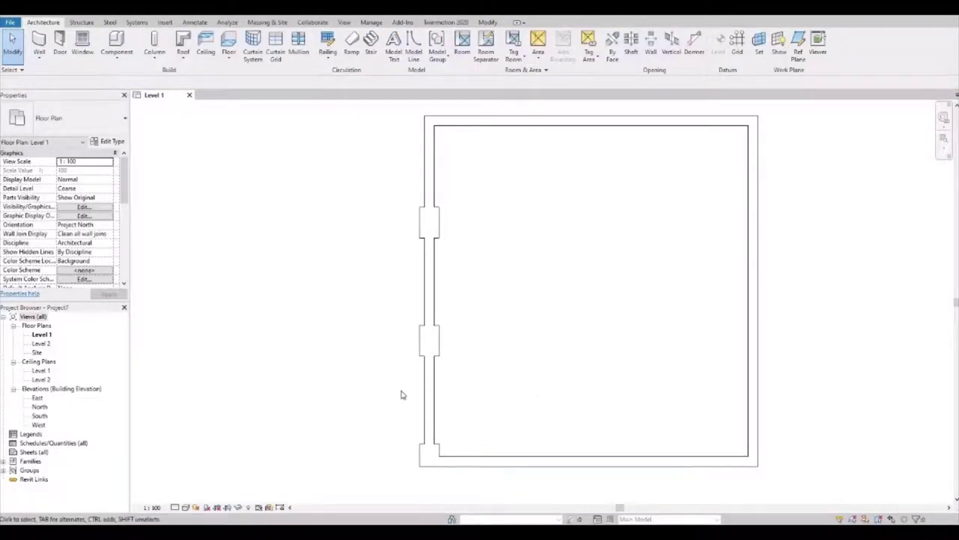
middle_drag(303, 358, 292, 348)
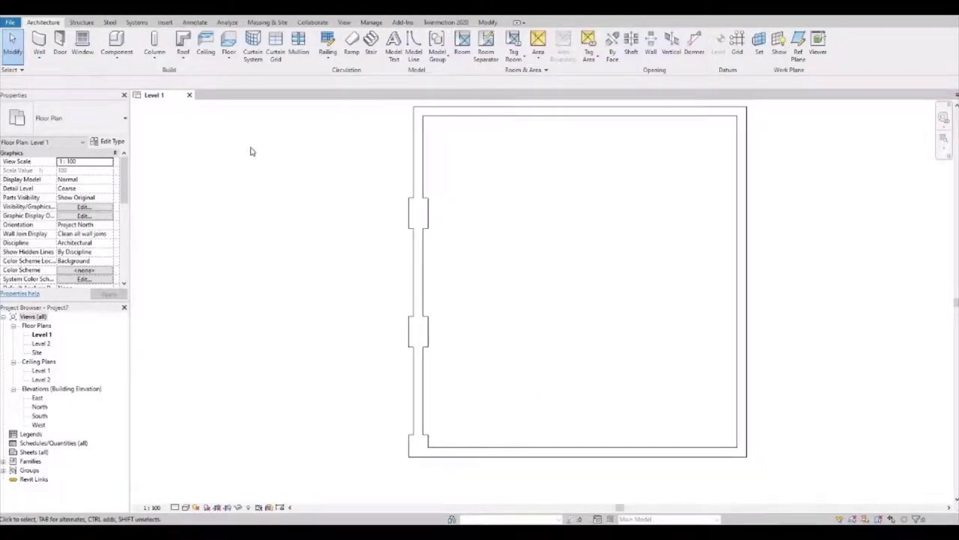
- Sketch a rectangular Generic Floor - 400mm boundary inside the walls, lock its edges, and finish
click(231, 43)
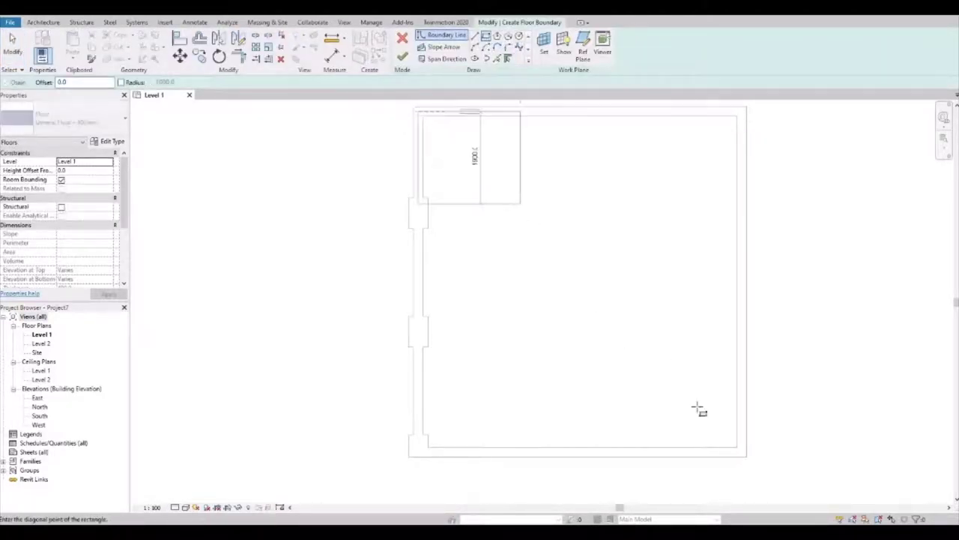
click(742, 450)
click(745, 452)
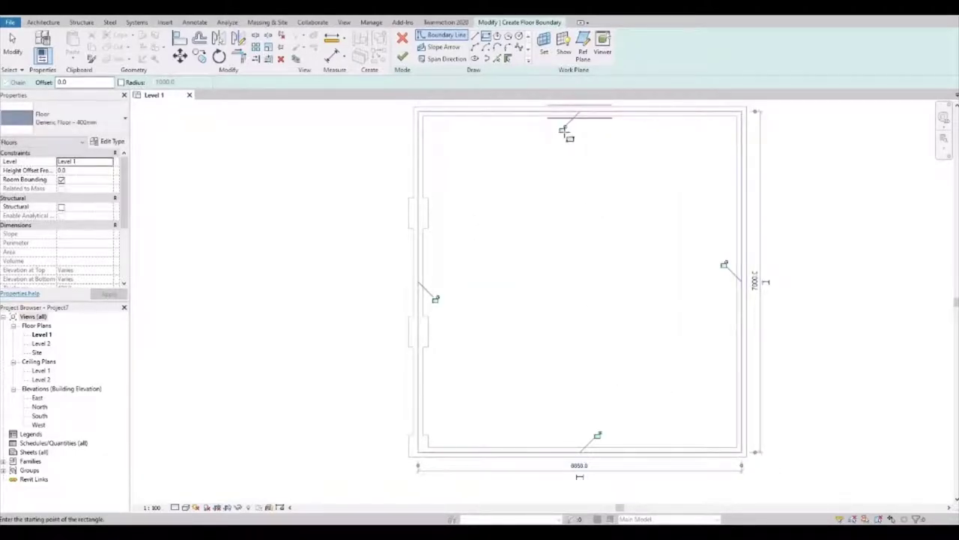
click(435, 299)
click(597, 436)
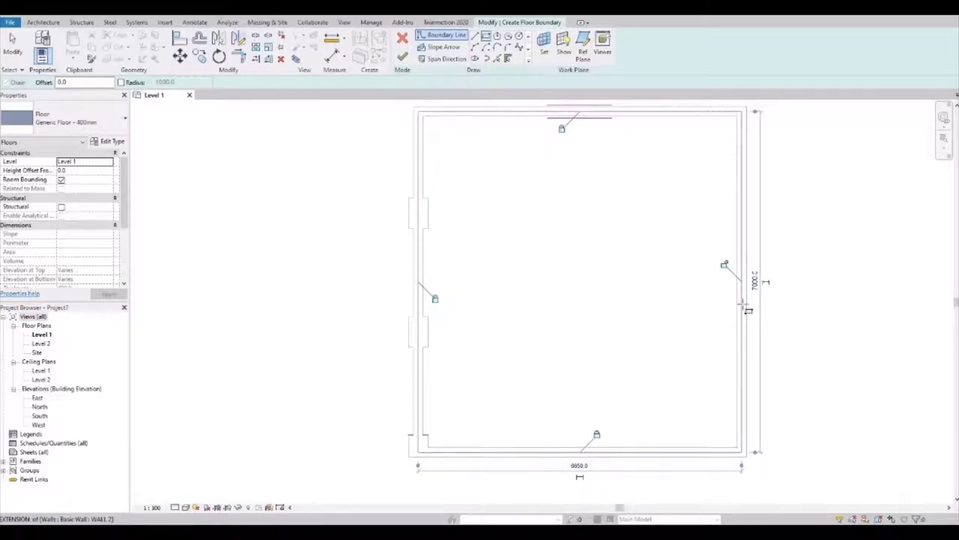
click(725, 265)
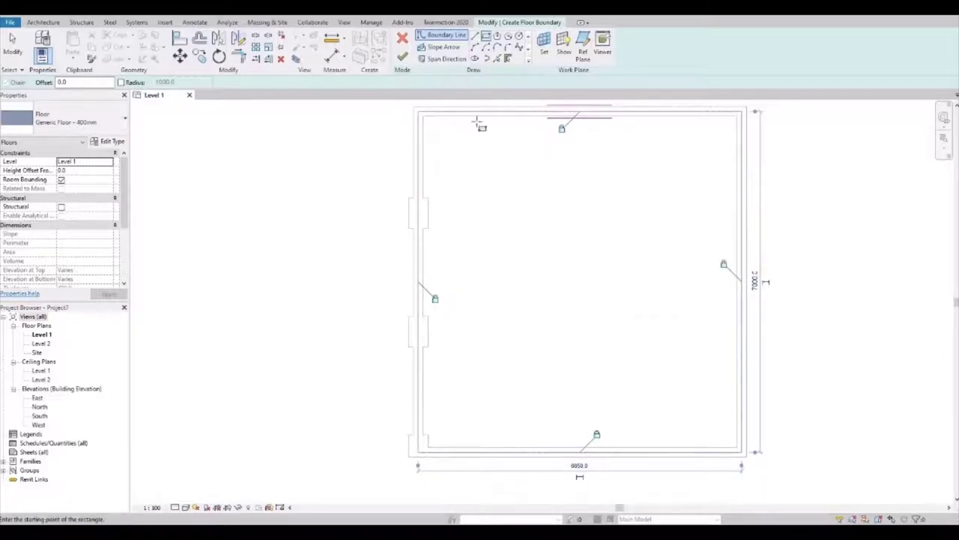
click(402, 56)
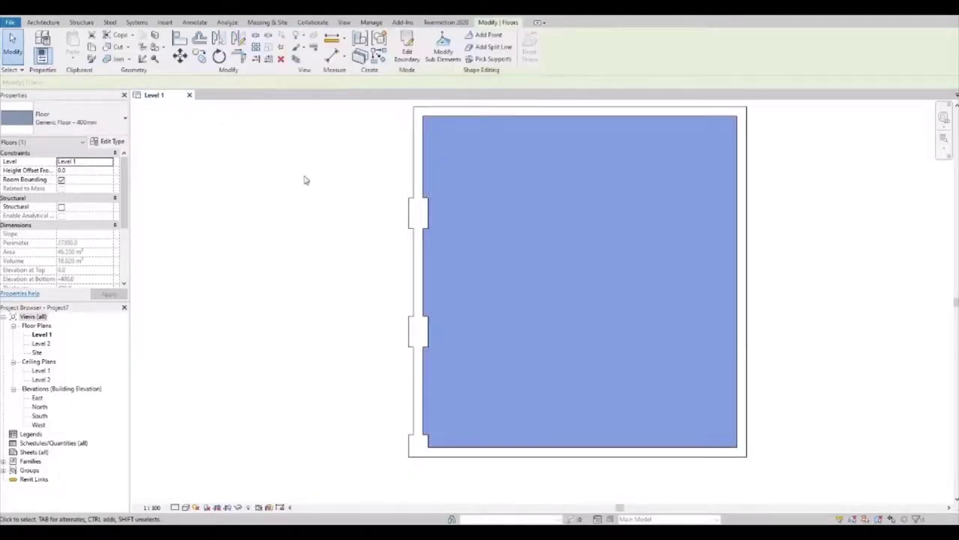
click(108, 141)
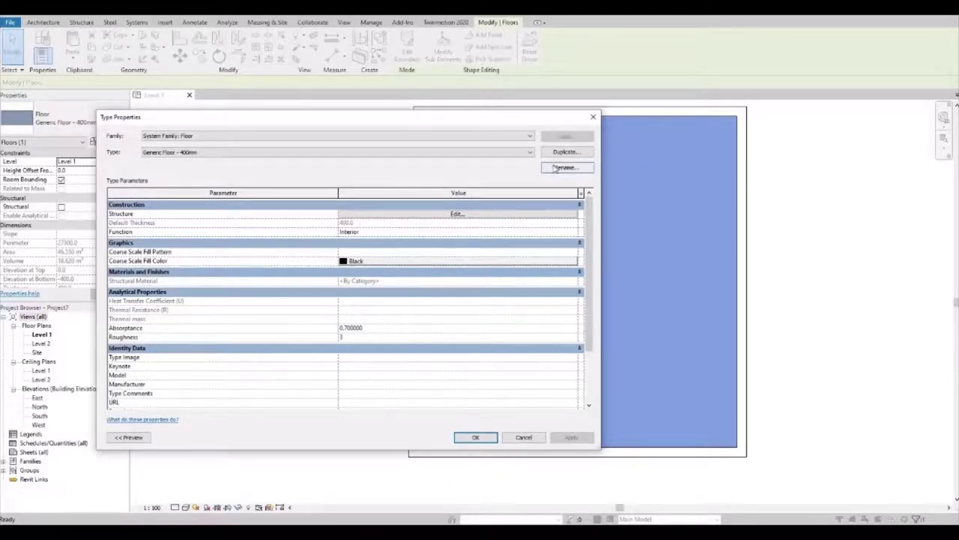
- Browse the AEC Materials flooring list for the floor's structure layer material
click(458, 214)
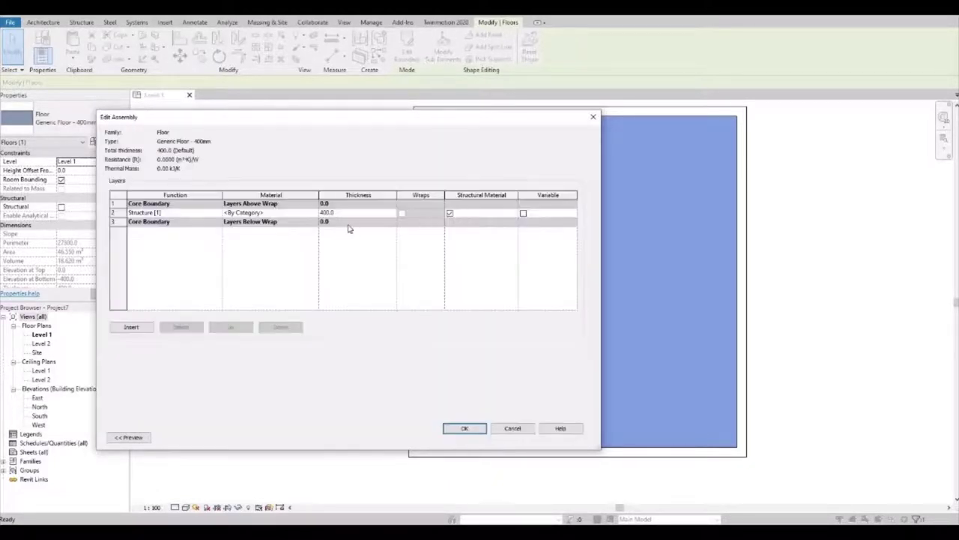
click(300, 213)
click(314, 213)
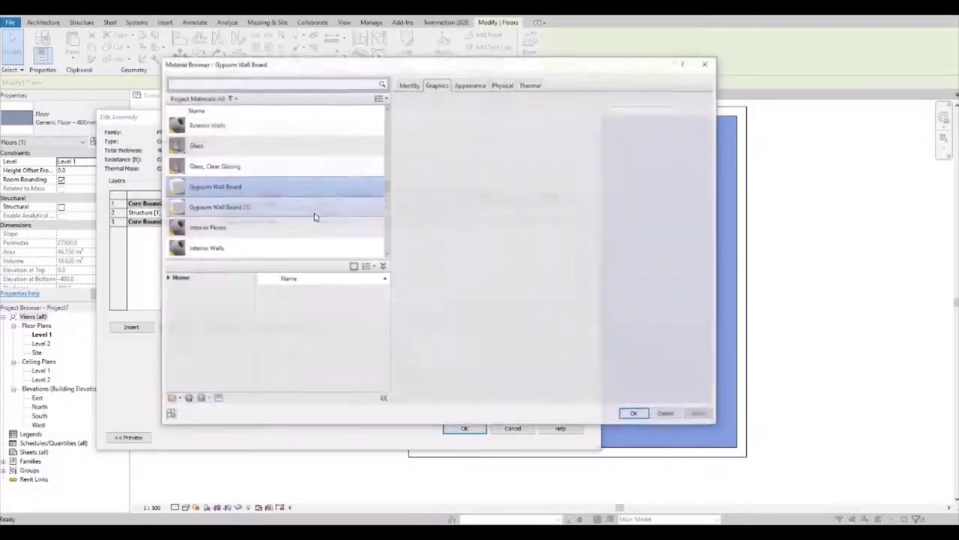
scroll(311, 215, down, 1)
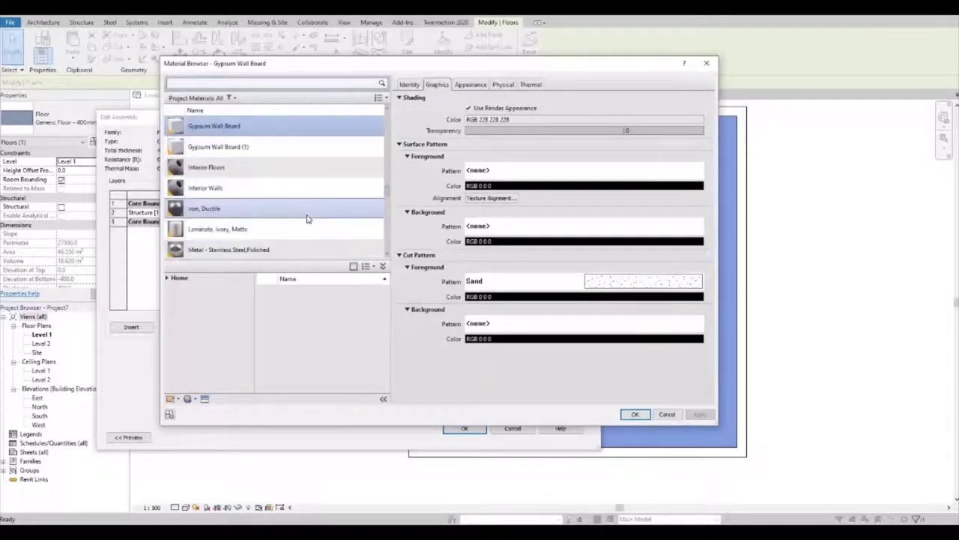
scroll(306, 215, down, 2)
scroll(293, 225, down, 2)
click(169, 278)
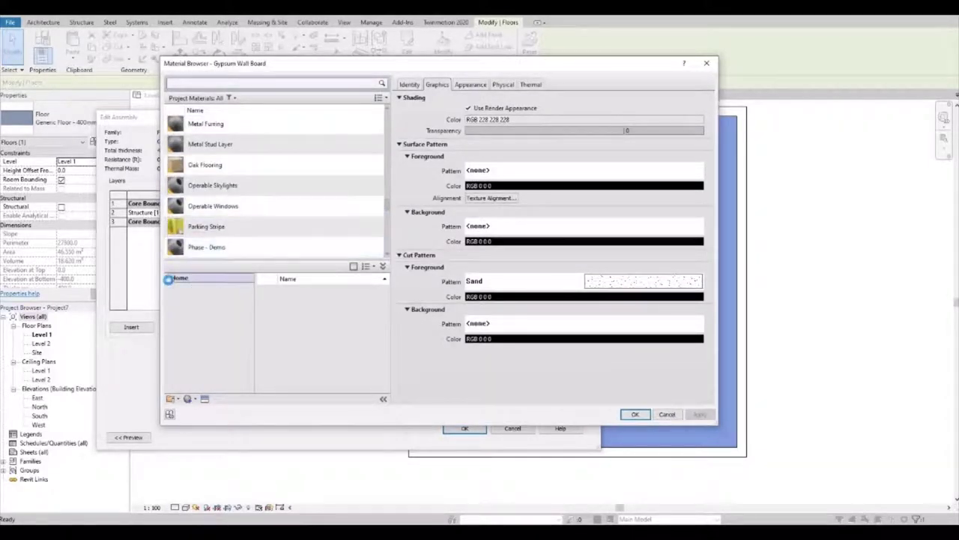
click(173, 298)
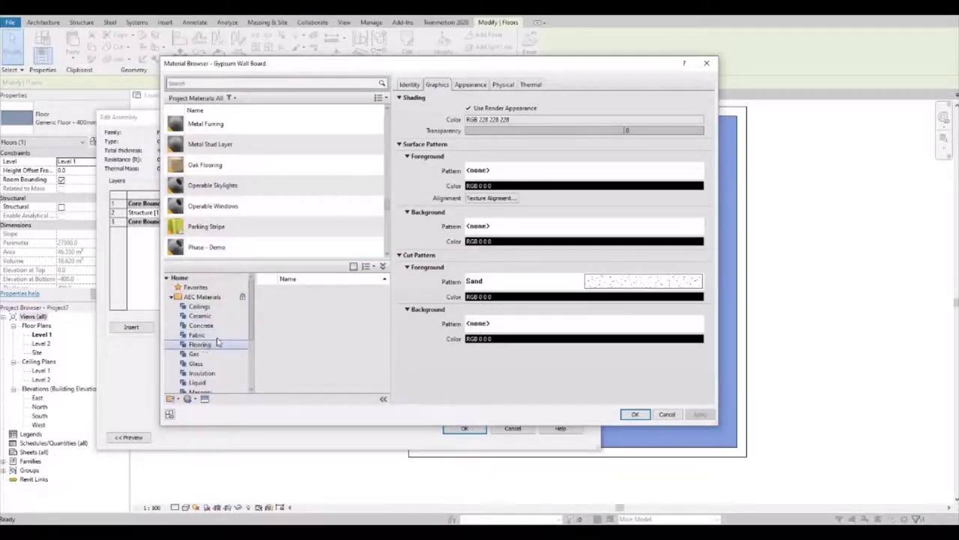
click(217, 342)
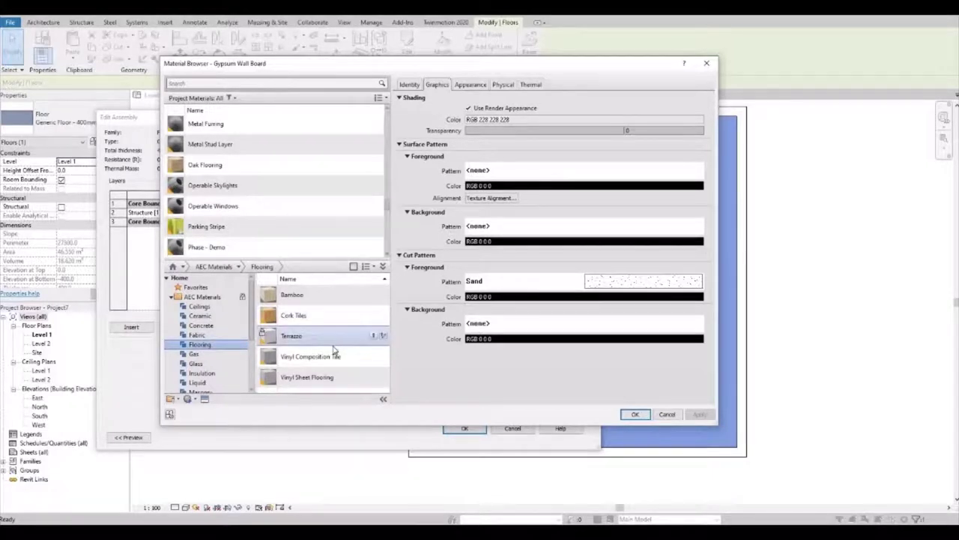
scroll(216, 345, down, 1)
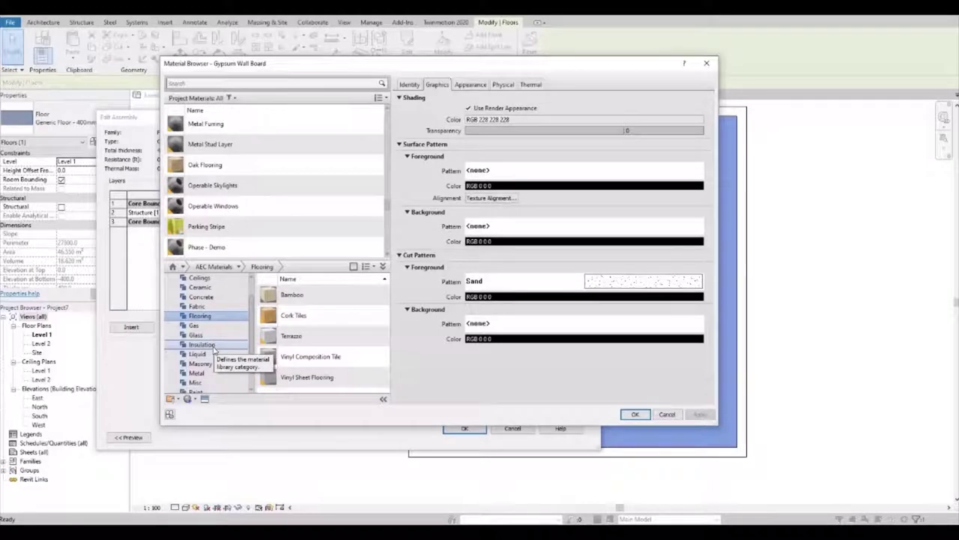
scroll(214, 349, down, 1)
scroll(214, 349, down, 1)
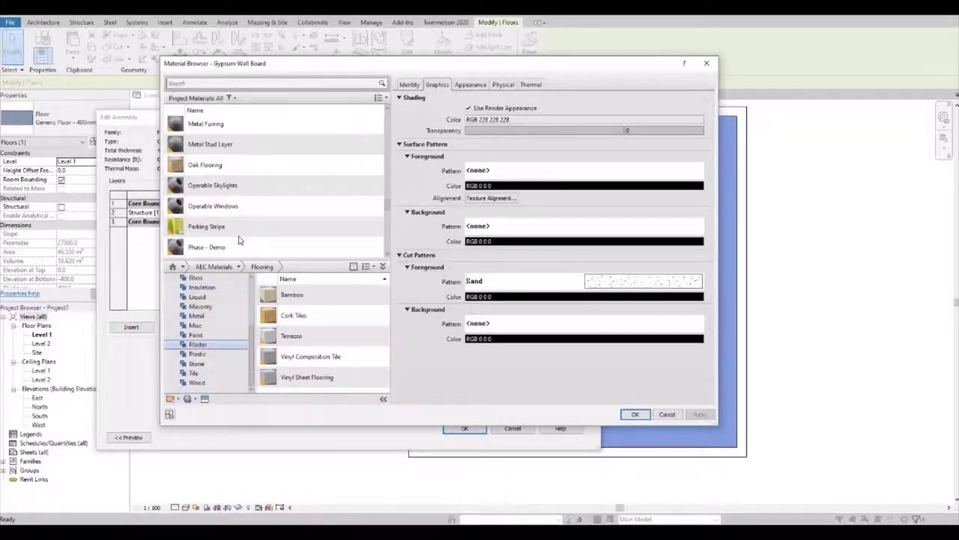
- Search 'CA' and assign Carpet with render appearance to the floor's structure layer
click(239, 83)
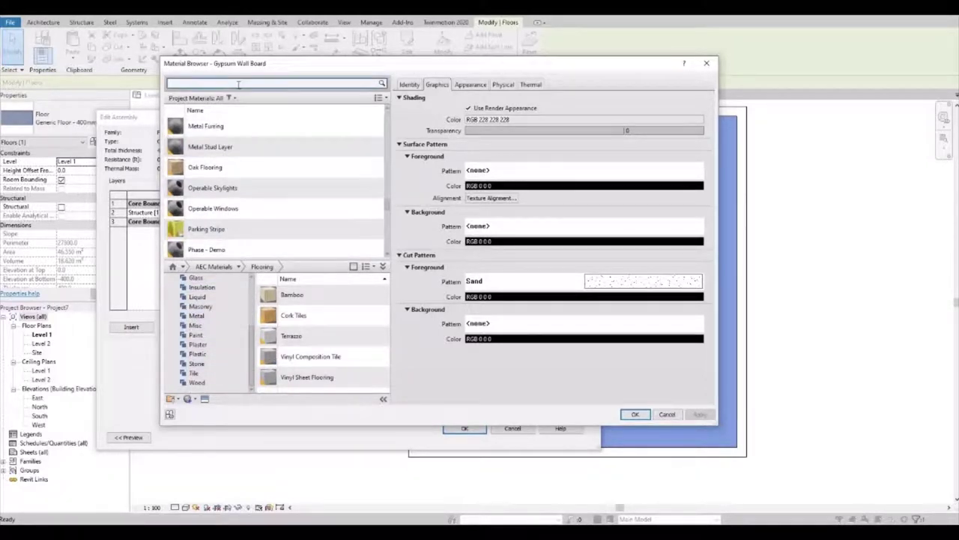
text(CAR)
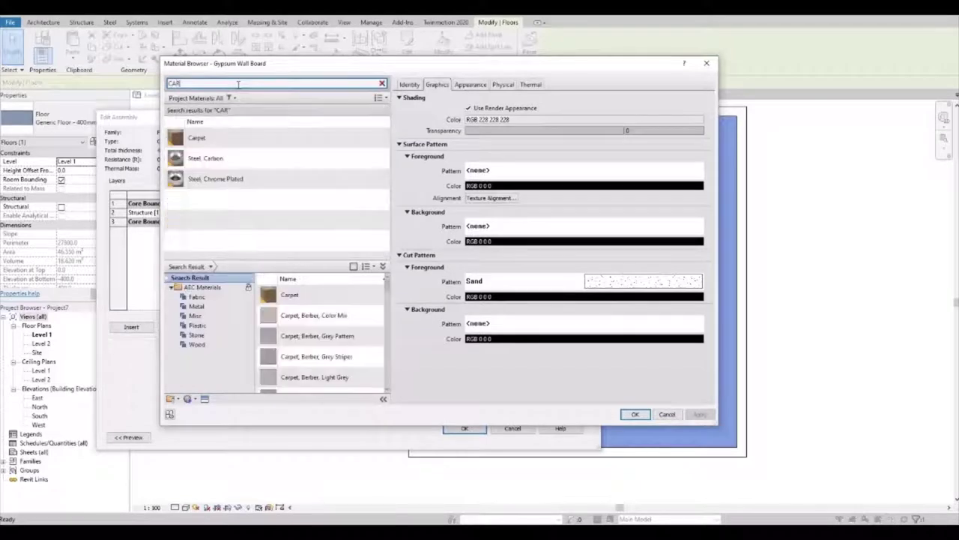
click(219, 143)
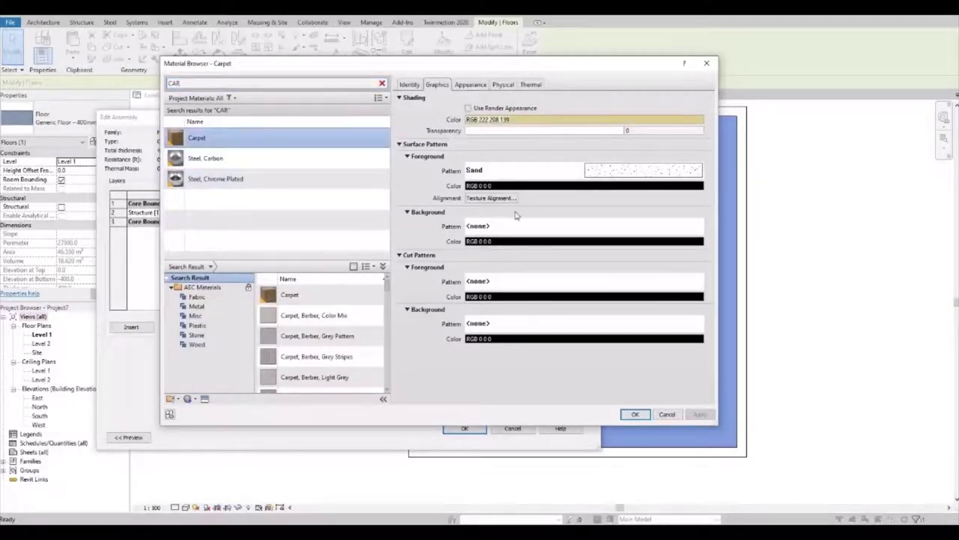
click(469, 108)
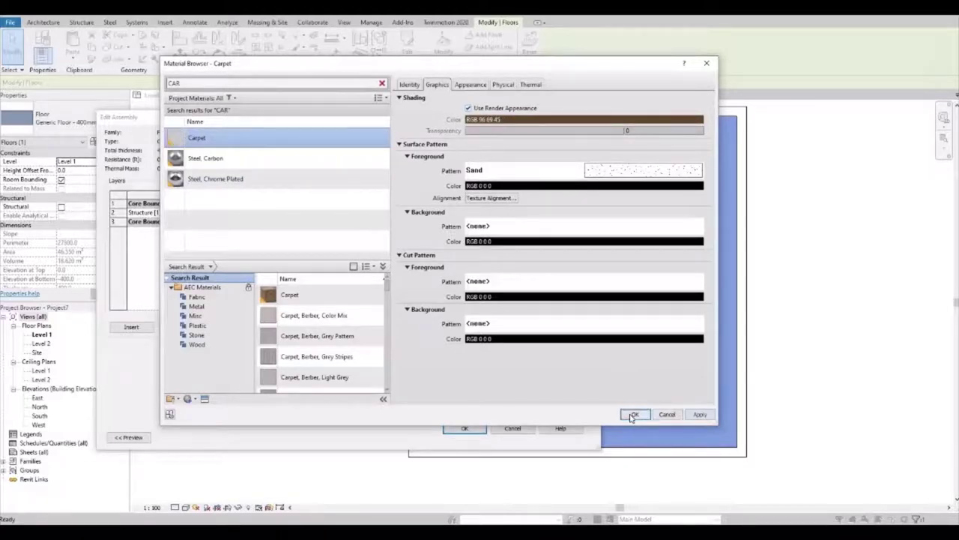
click(635, 416)
click(479, 433)
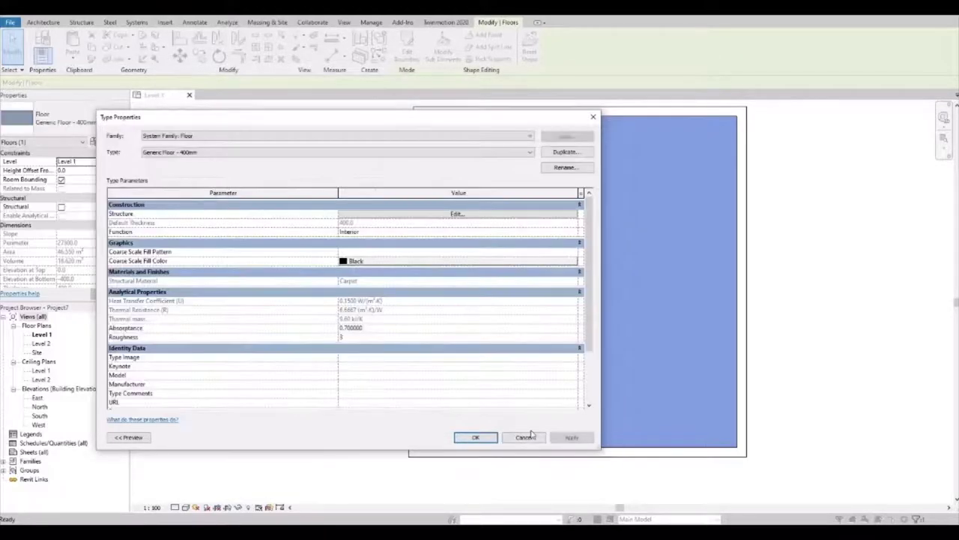
click(571, 439)
- Save the floor type and draw a vertical section line through the room
click(476, 438)
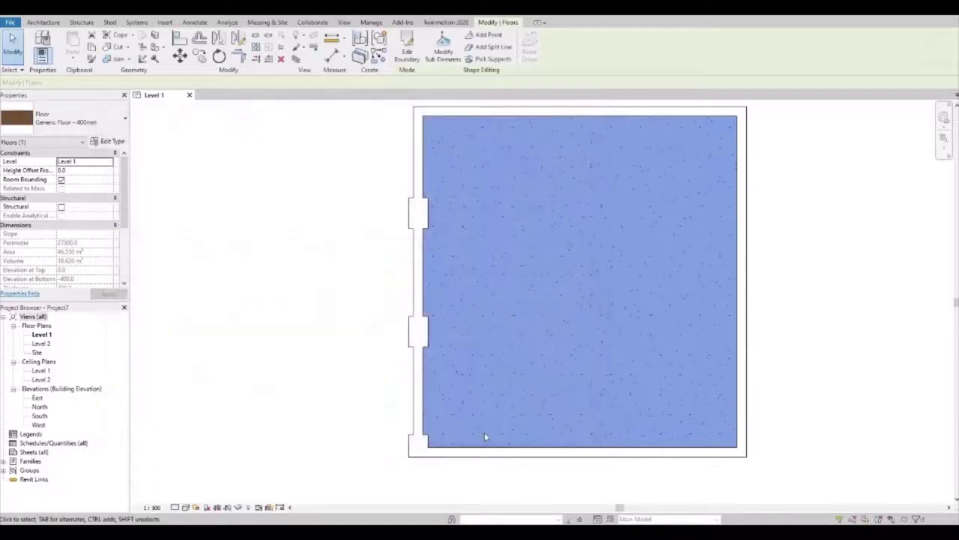
click(395, 114)
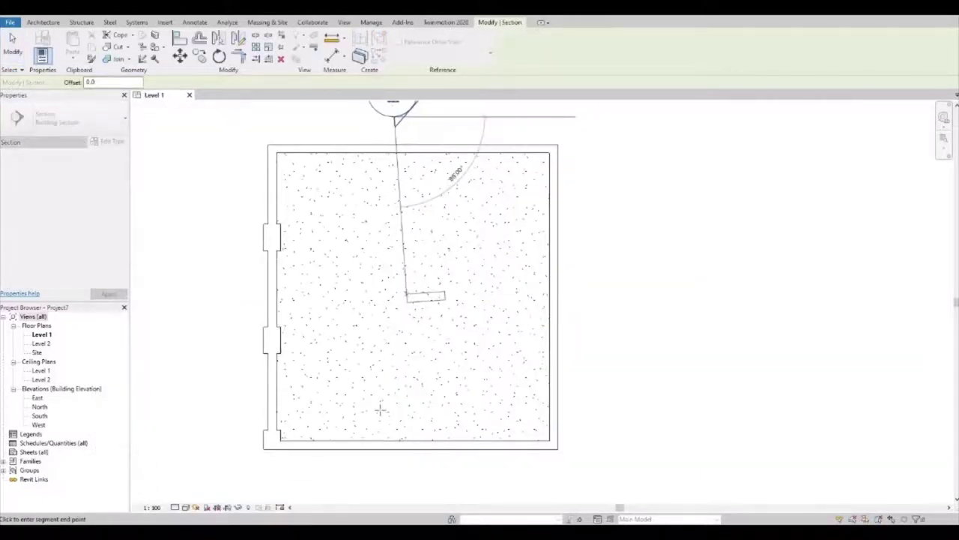
key(Escape)
click(389, 475)
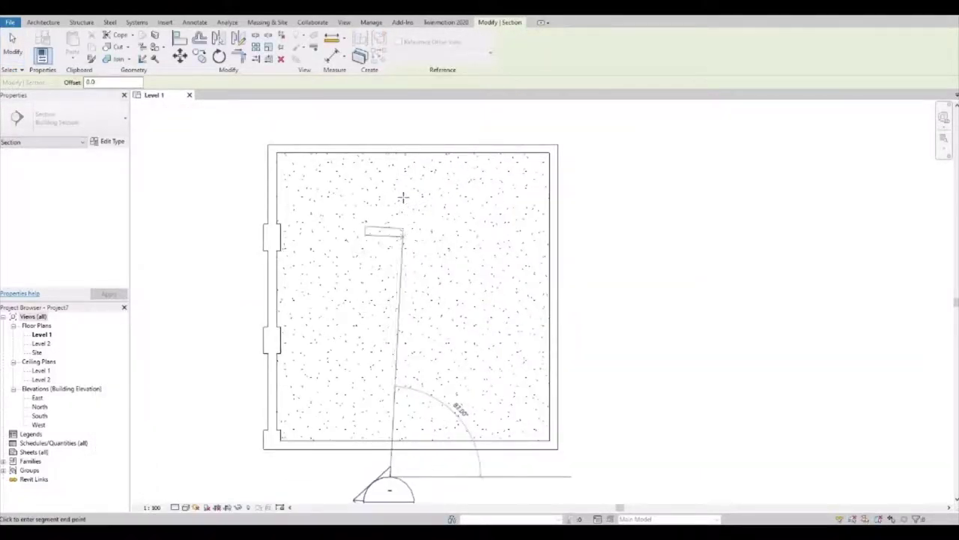
scroll(395, 150, down, 2)
scroll(393, 143, down, 2)
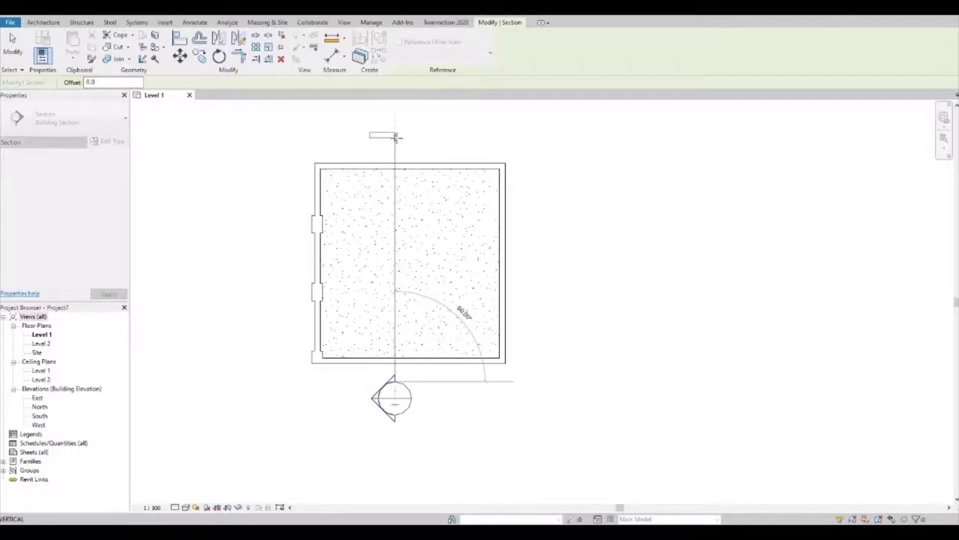
click(395, 137)
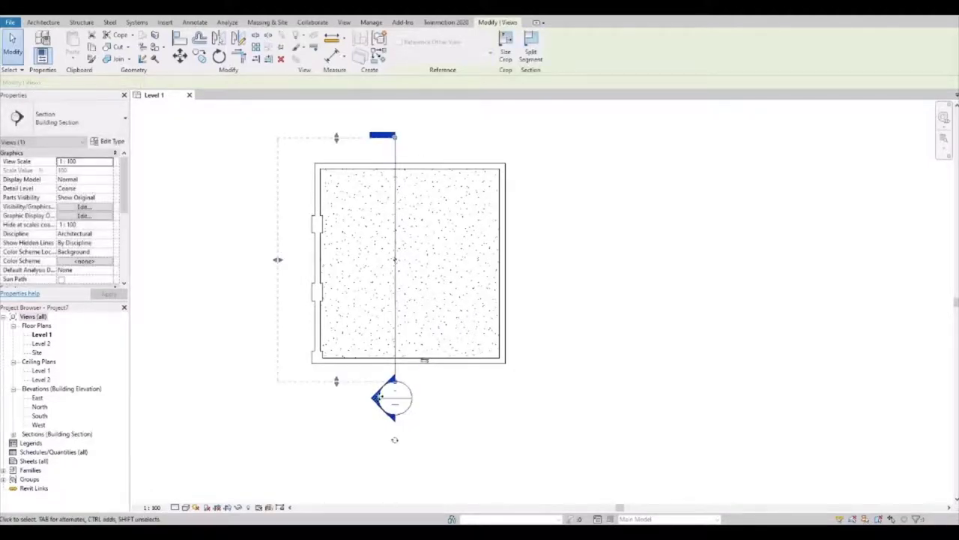
key(Escape)
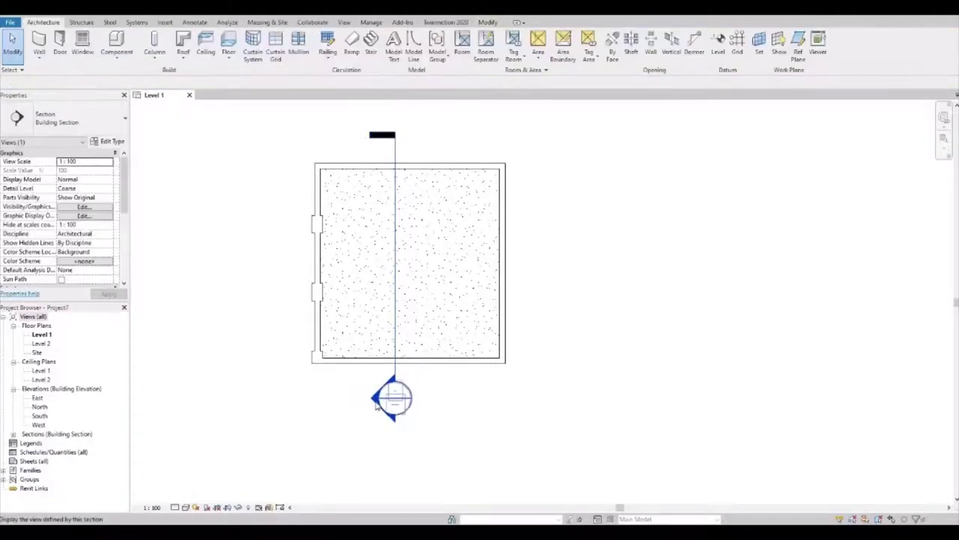
- Open Section 1, widen its crop region left and right, and return to Level 1
double_click(376, 405)
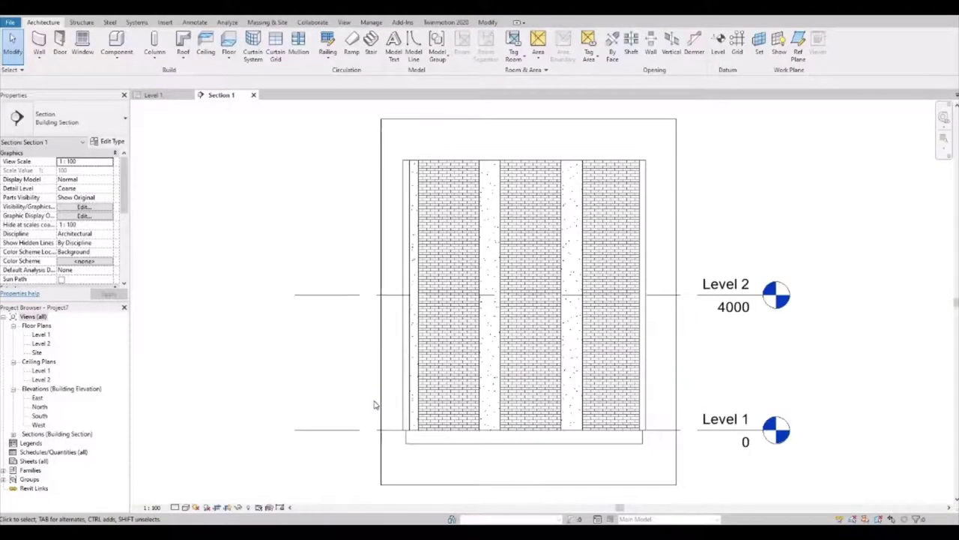
click(381, 308)
drag(378, 303, 215, 297)
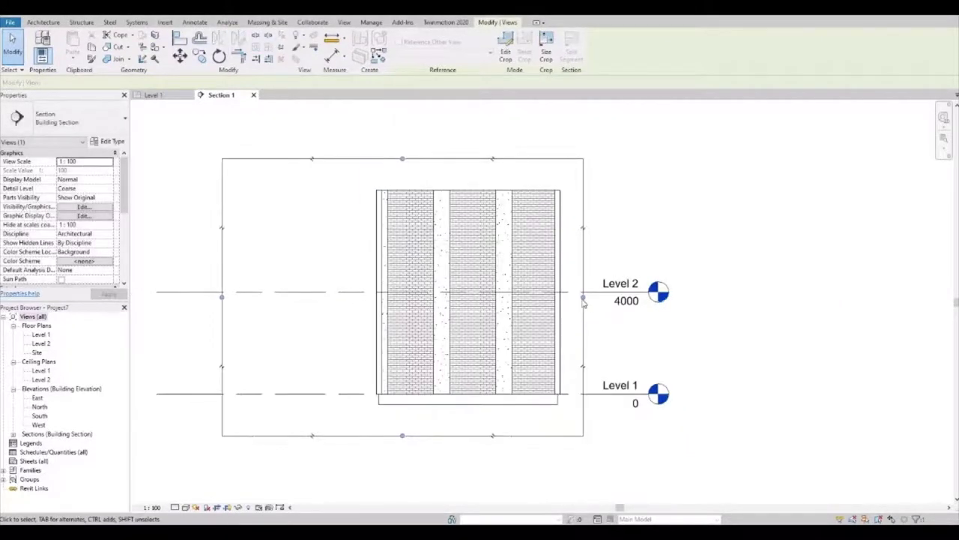
drag(582, 297, 631, 297)
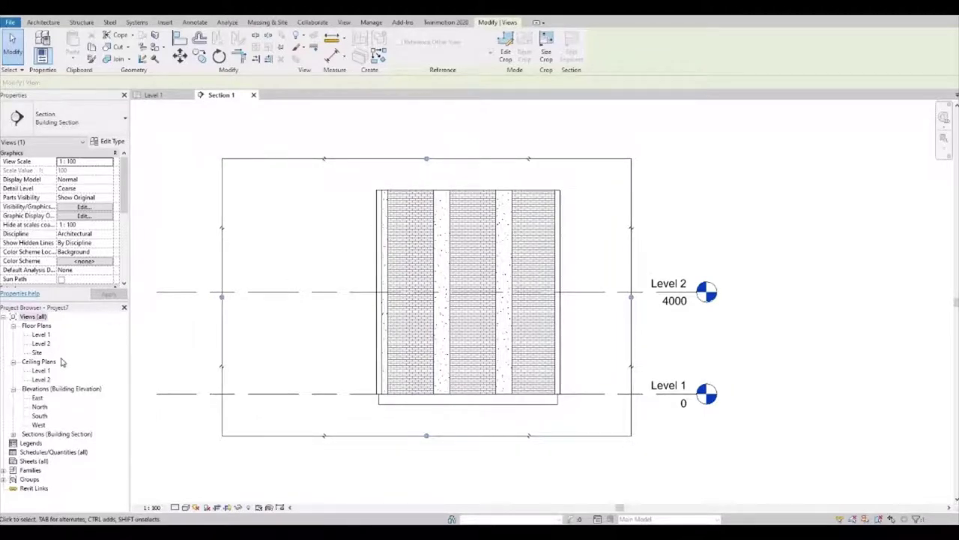
double_click(41, 334)
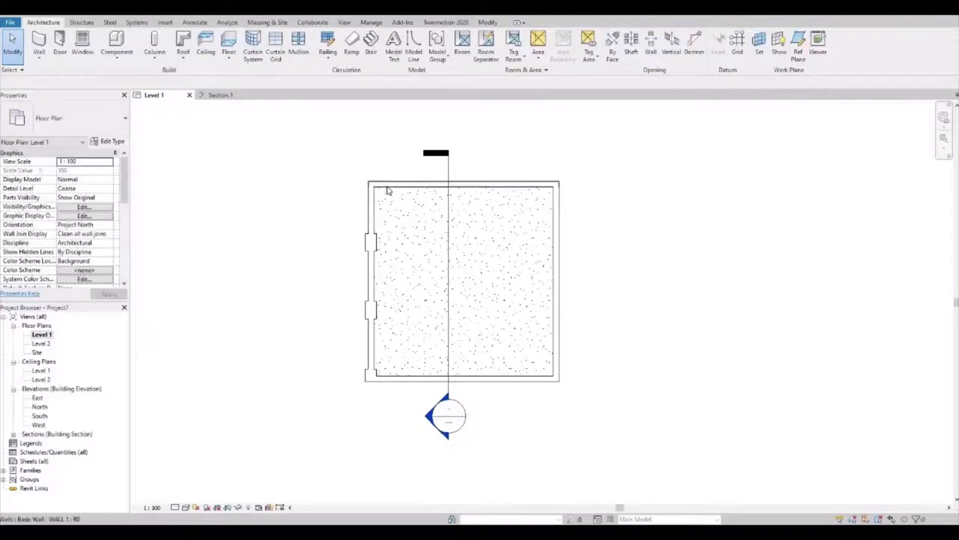
- Select all nine room walls and set their Top Constraint to Up to level: Level 2
click(388, 191)
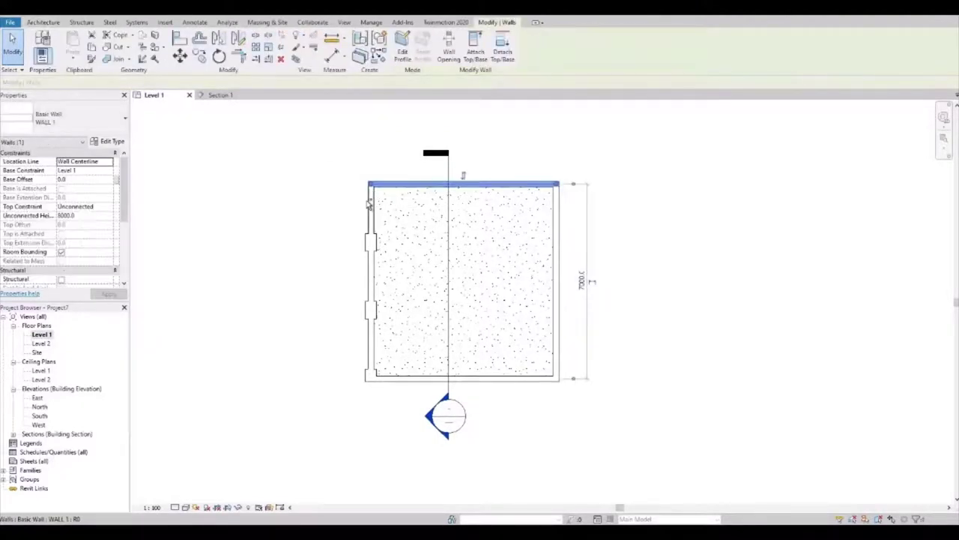
ctrl+click(369, 240)
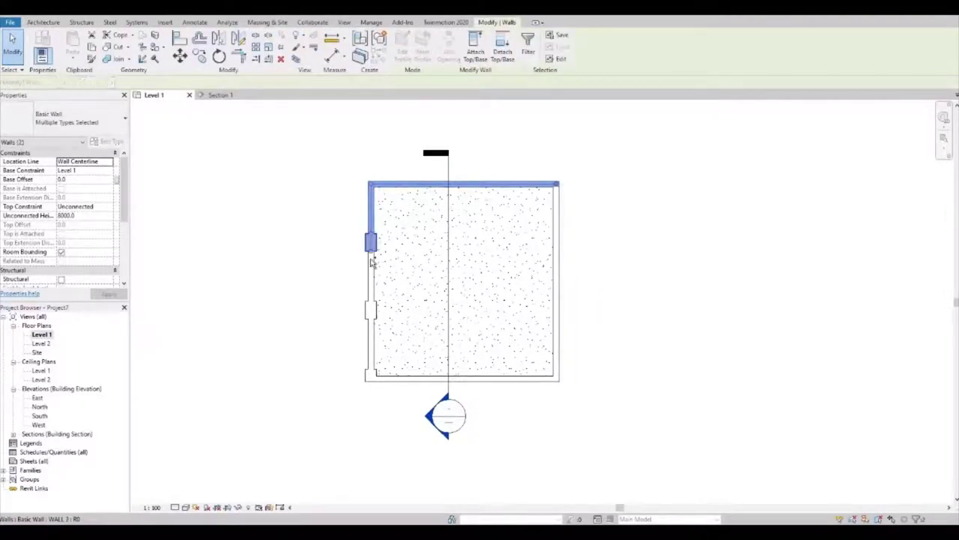
ctrl+click(370, 313)
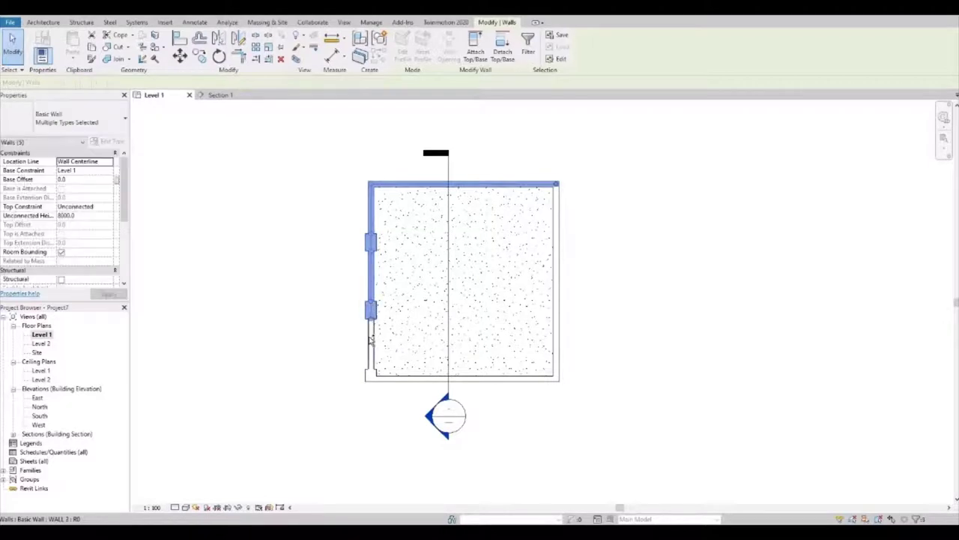
ctrl+click(368, 374)
ctrl+click(371, 375)
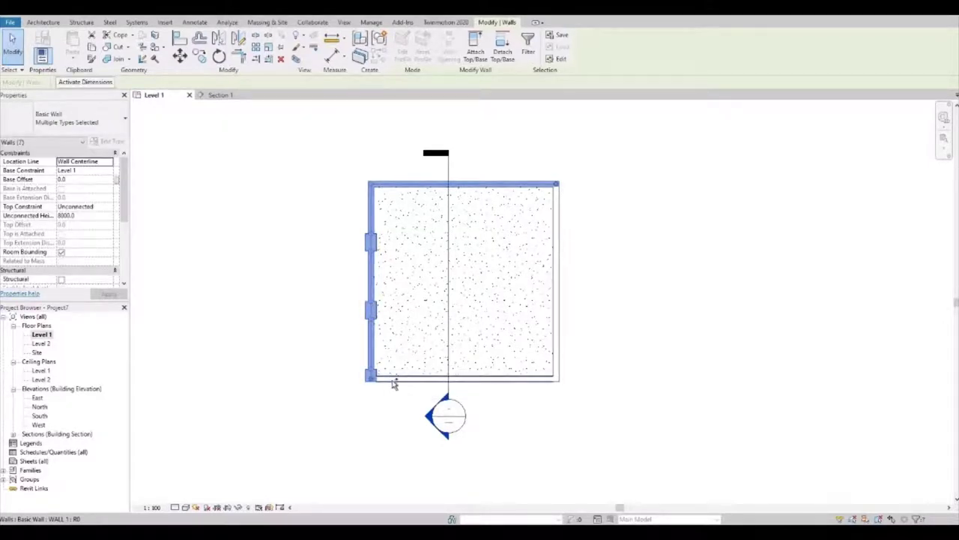
ctrl+click(394, 381)
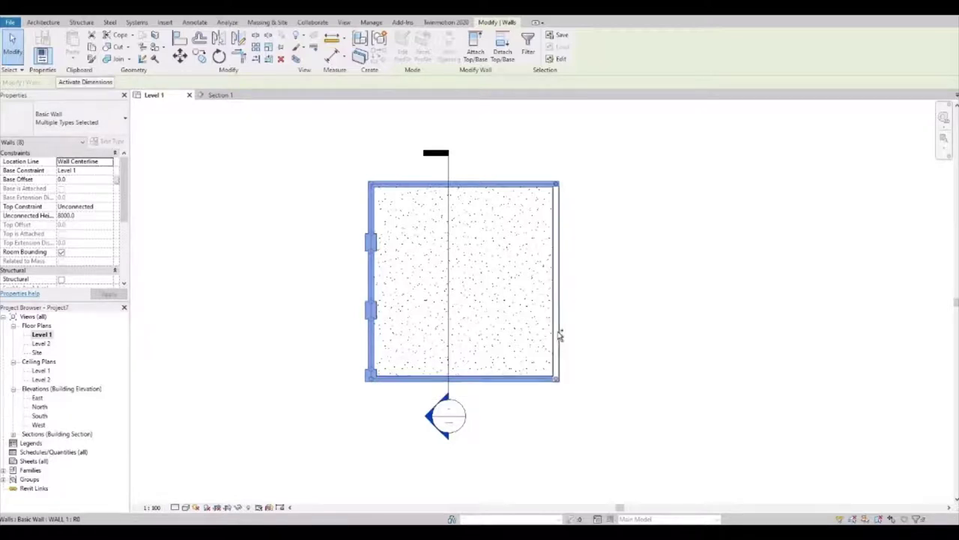
ctrl+click(530, 333)
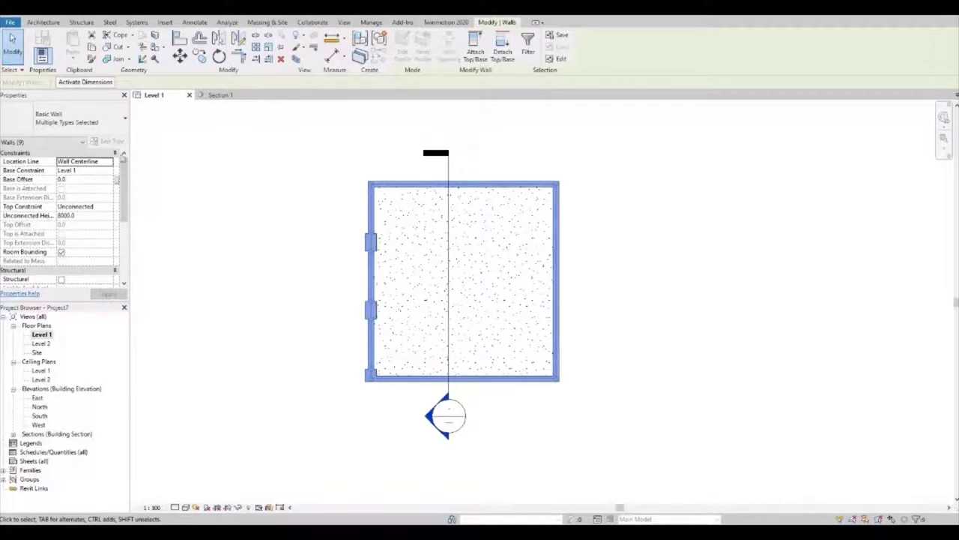
click(108, 216)
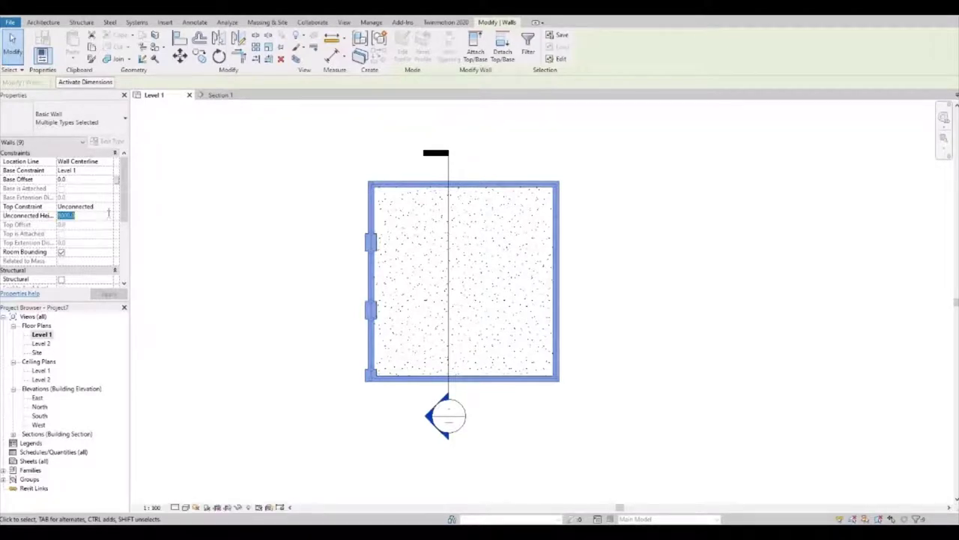
click(109, 208)
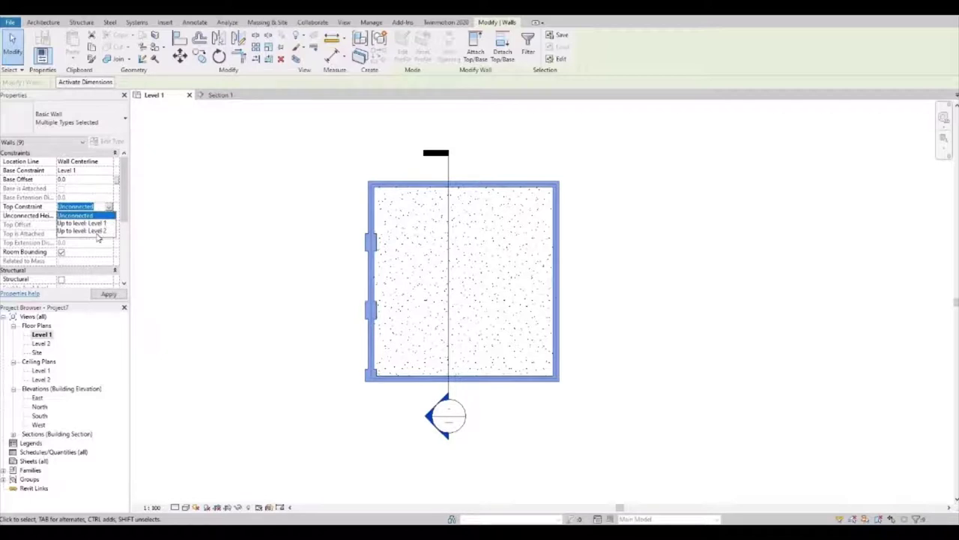
click(97, 232)
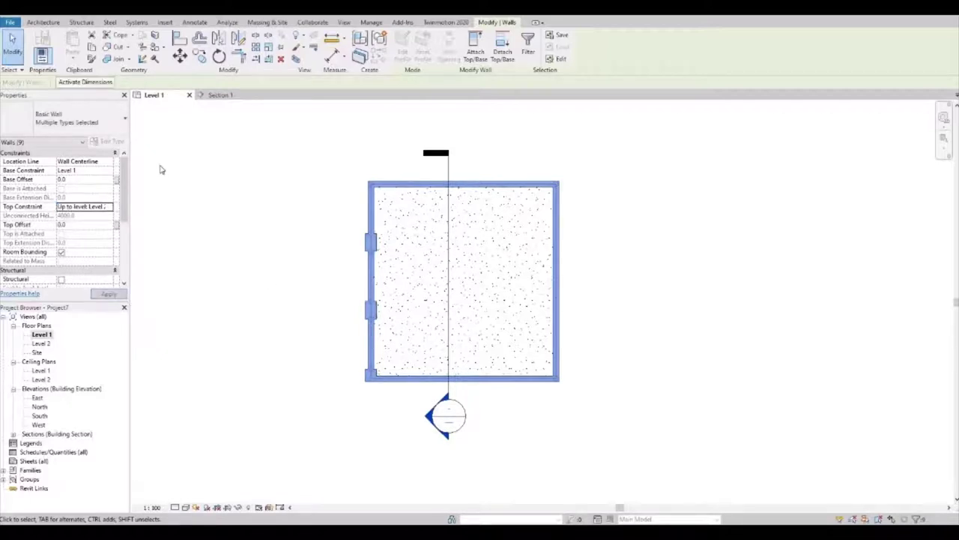
- Deselect the walls, pan the plan, and start the Wall: Architectural tool
click(421, 423)
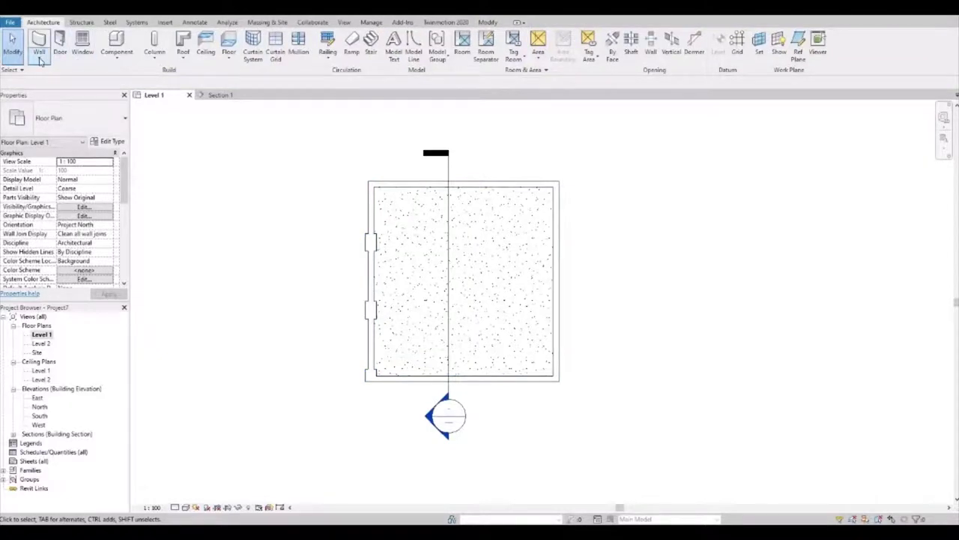
click(41, 60)
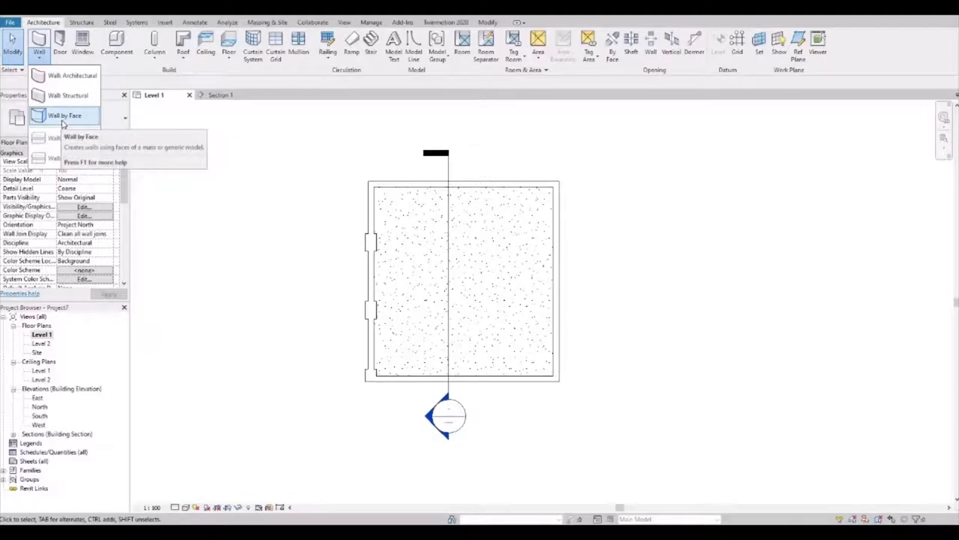
click(216, 175)
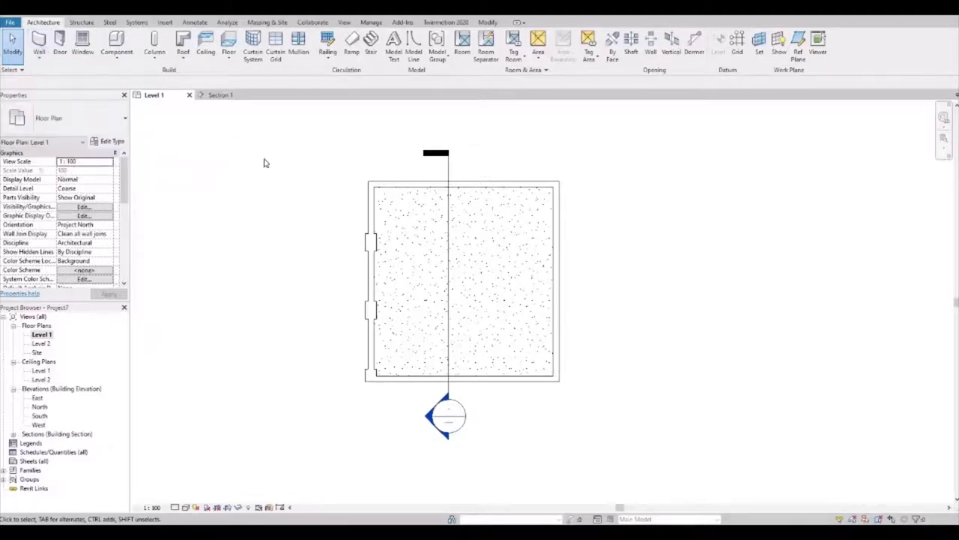
middle_drag(264, 163, 249, 182)
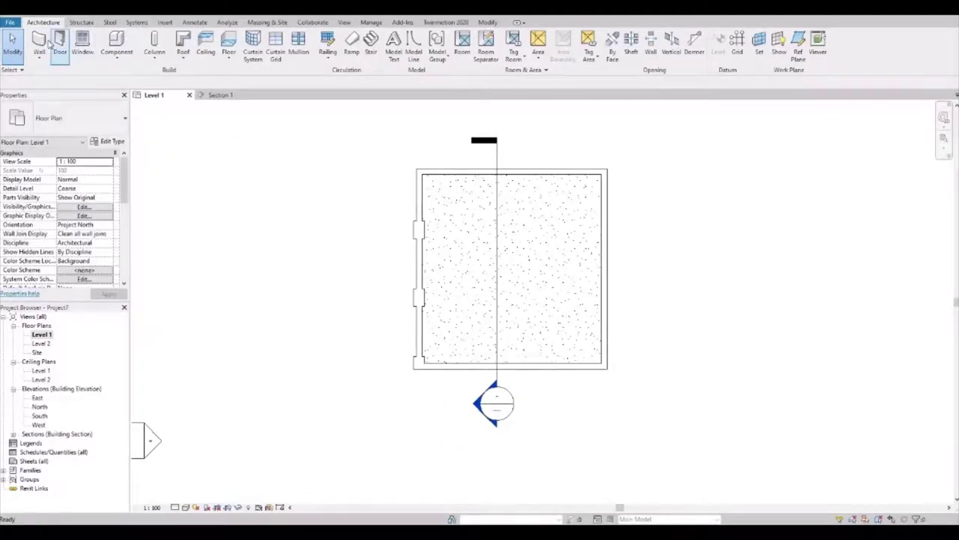
click(45, 62)
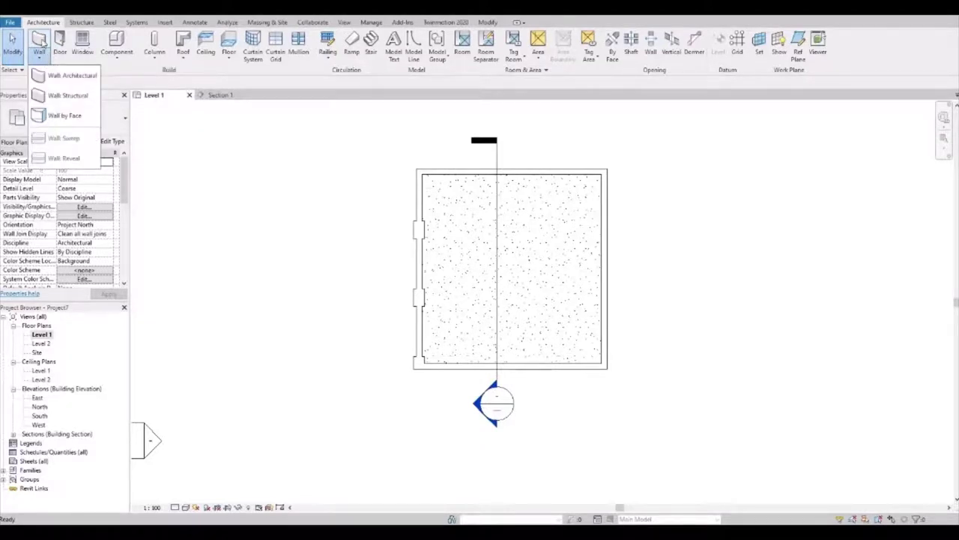
click(71, 75)
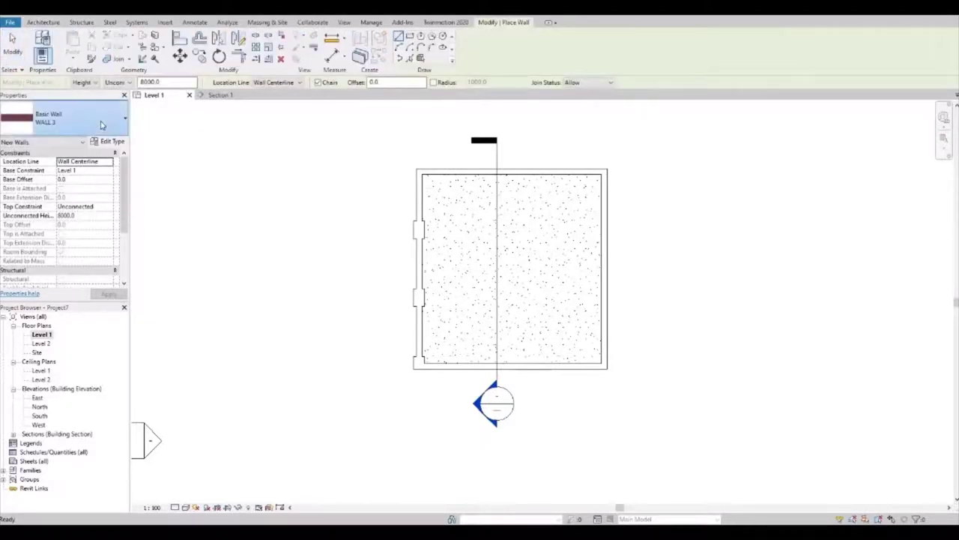
- Set new walls to Curtain Wall type with top at Level 2, and begin the base offset
click(102, 125)
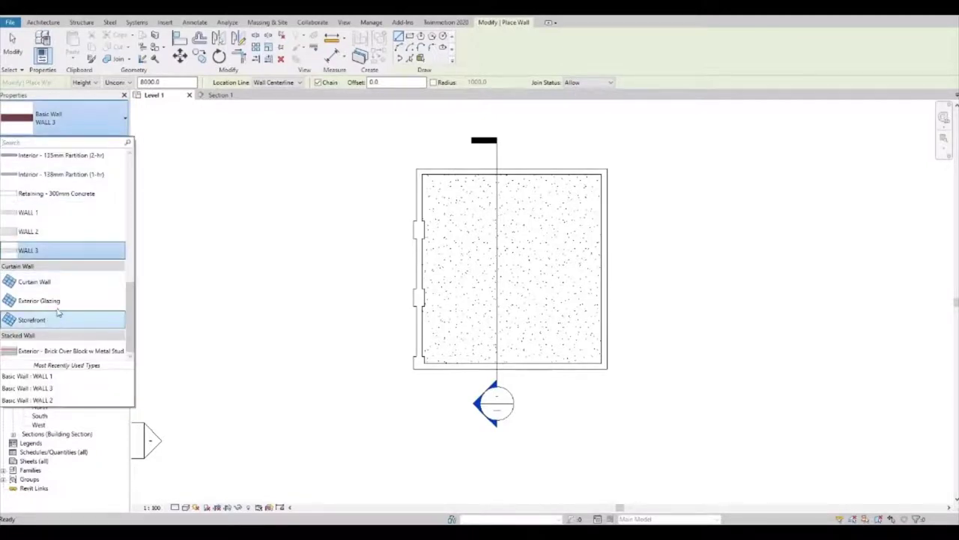
click(38, 282)
scroll(422, 312, up, 1)
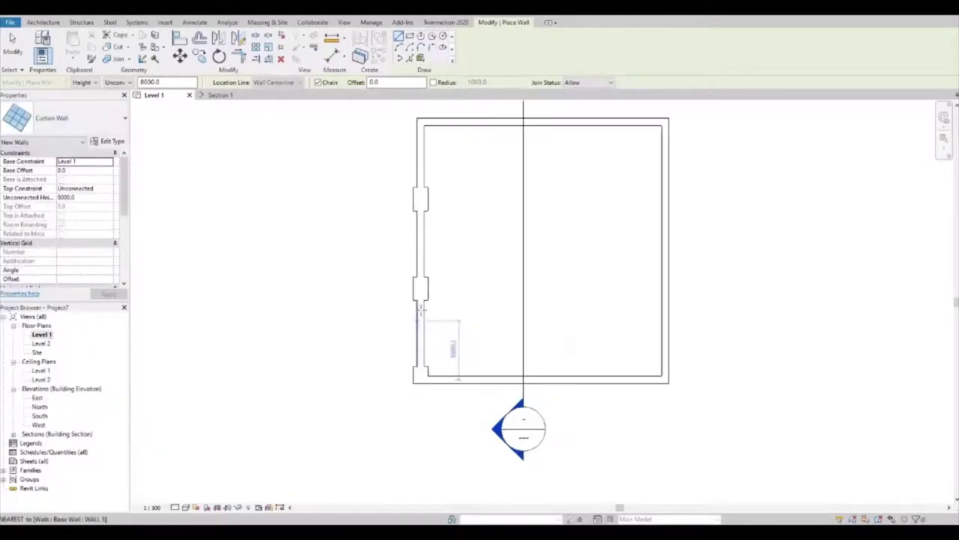
scroll(421, 309, up, 1)
scroll(422, 302, up, 1)
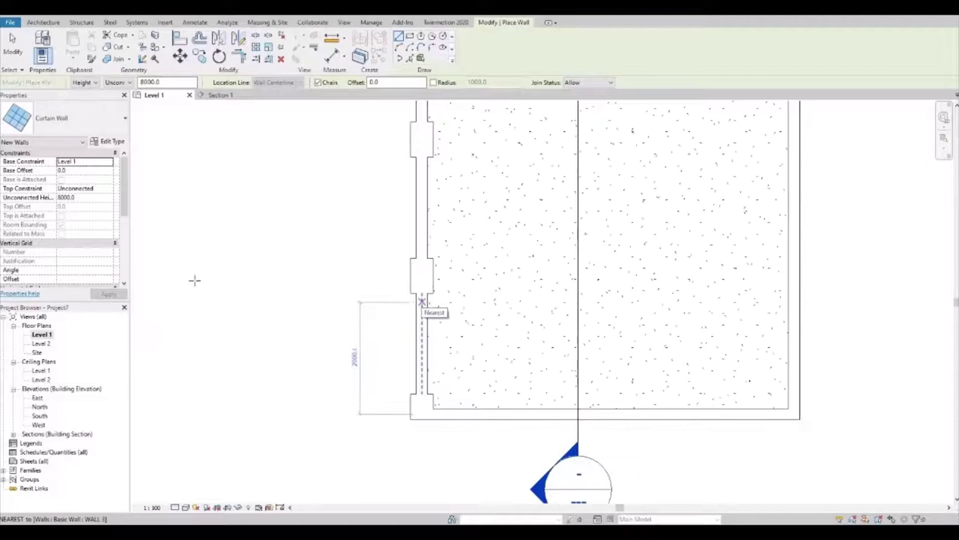
click(86, 198)
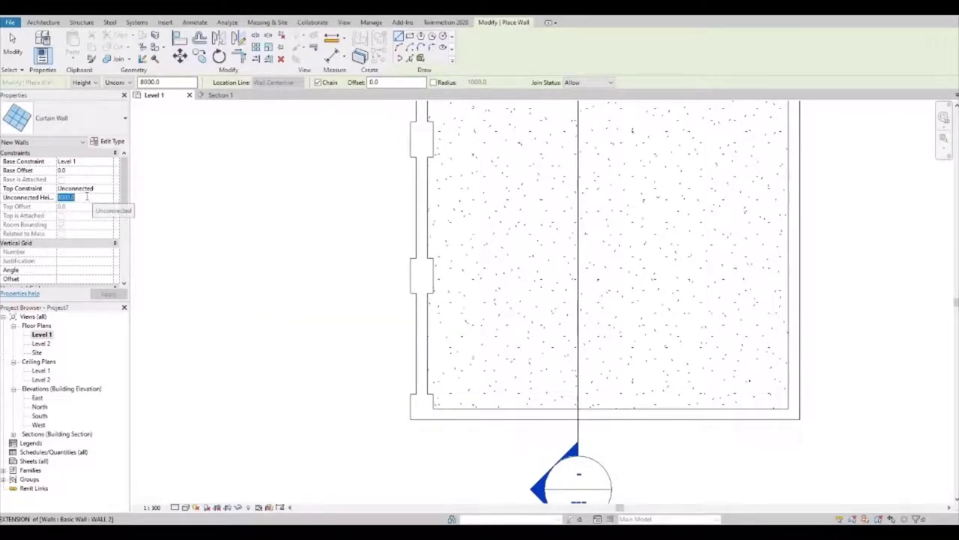
click(108, 189)
click(109, 188)
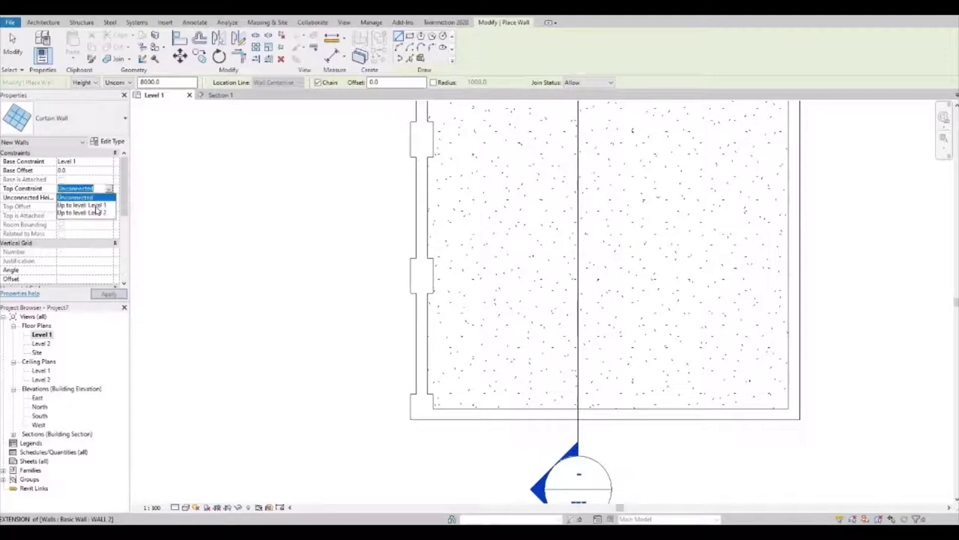
click(94, 213)
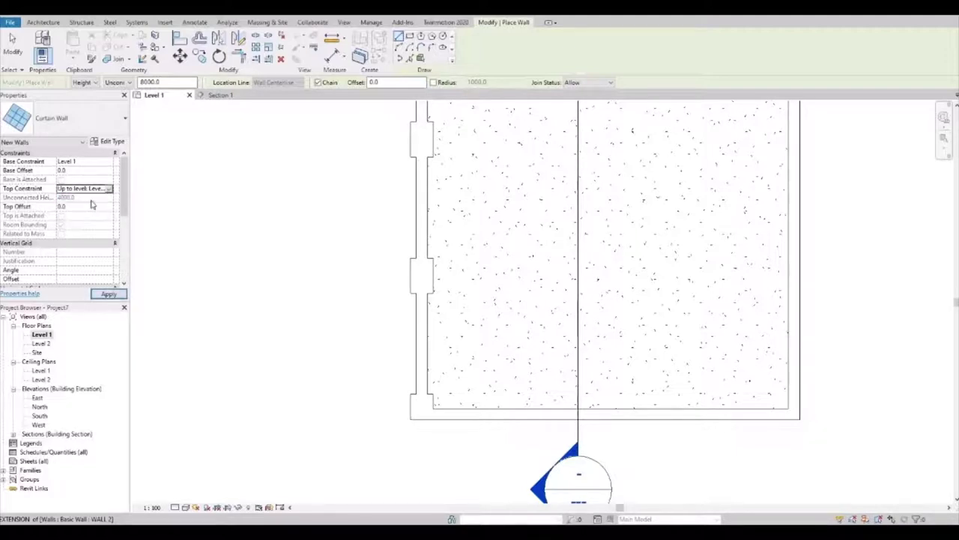
click(71, 170)
text(1500)
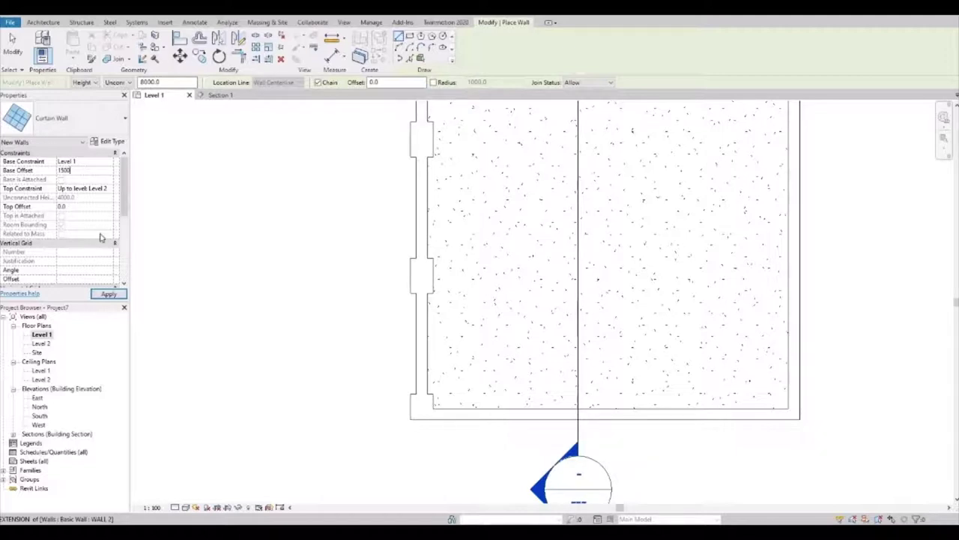
- Commit the 1500 base offset and place three curtain wall segments along the left wall
click(108, 294)
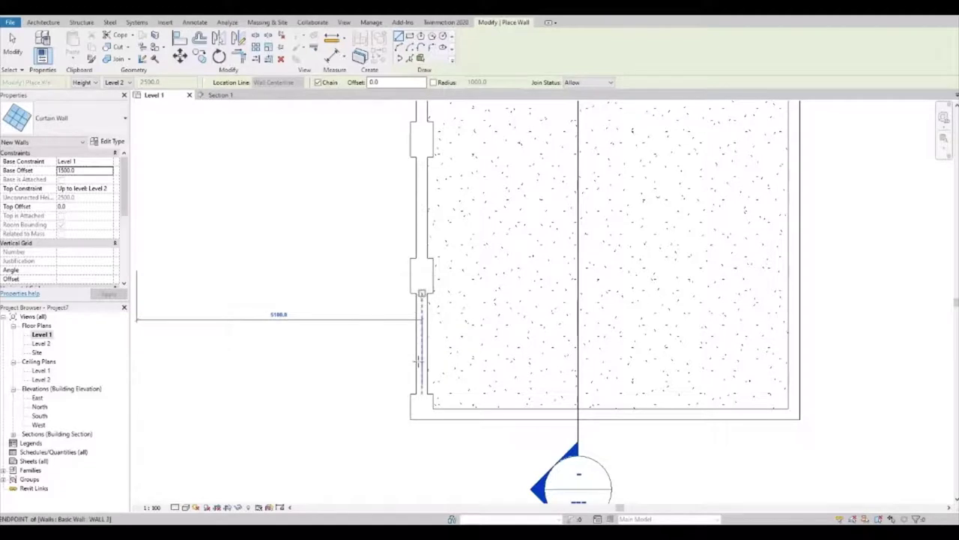
click(422, 293)
click(422, 404)
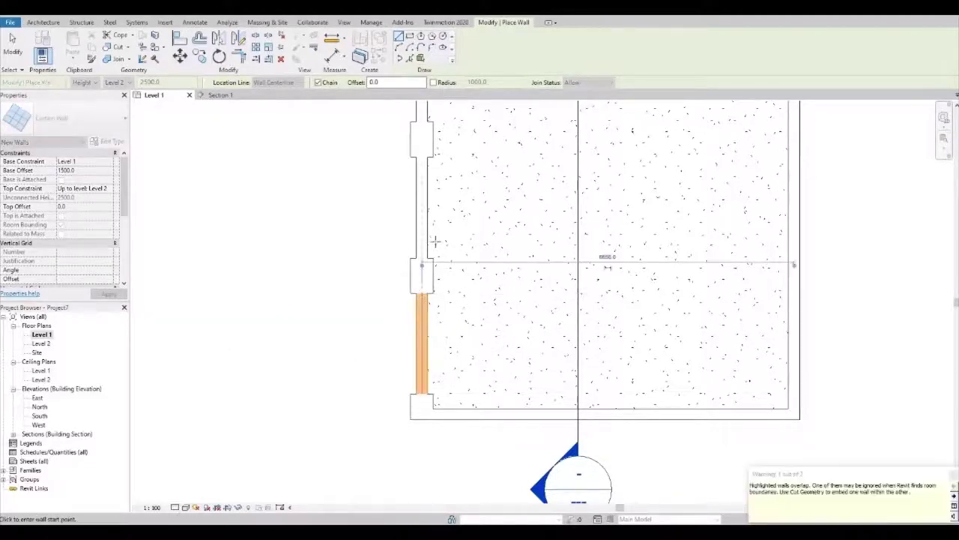
click(421, 158)
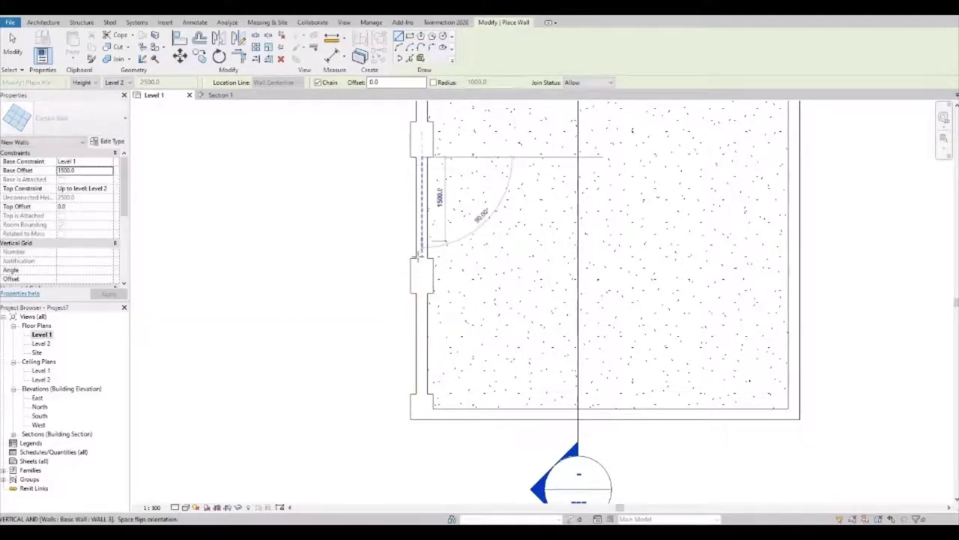
click(422, 256)
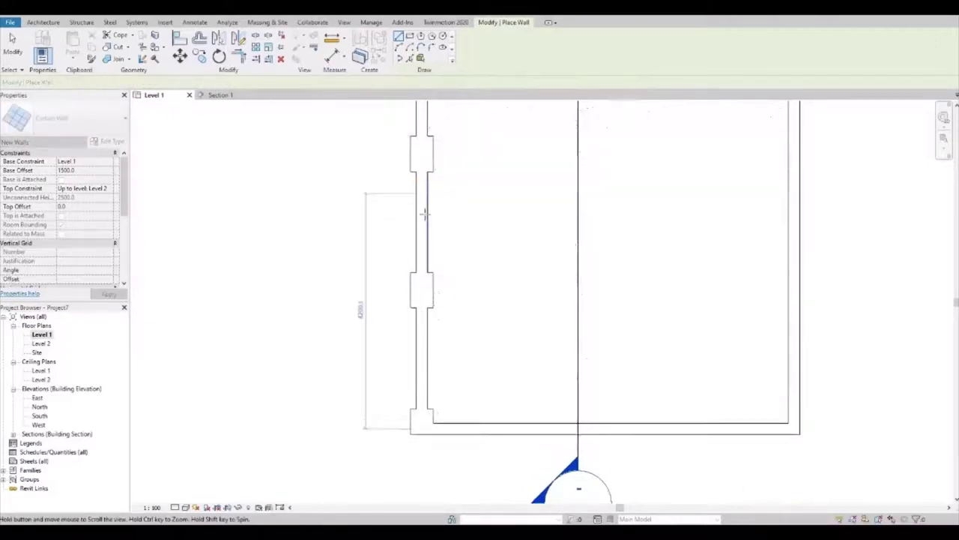
scroll(420, 158, up, 2)
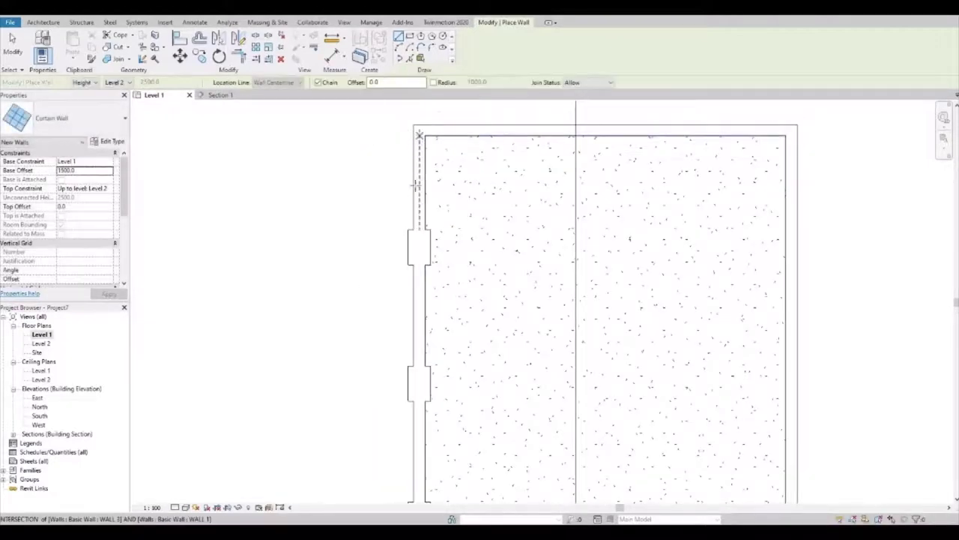
click(424, 136)
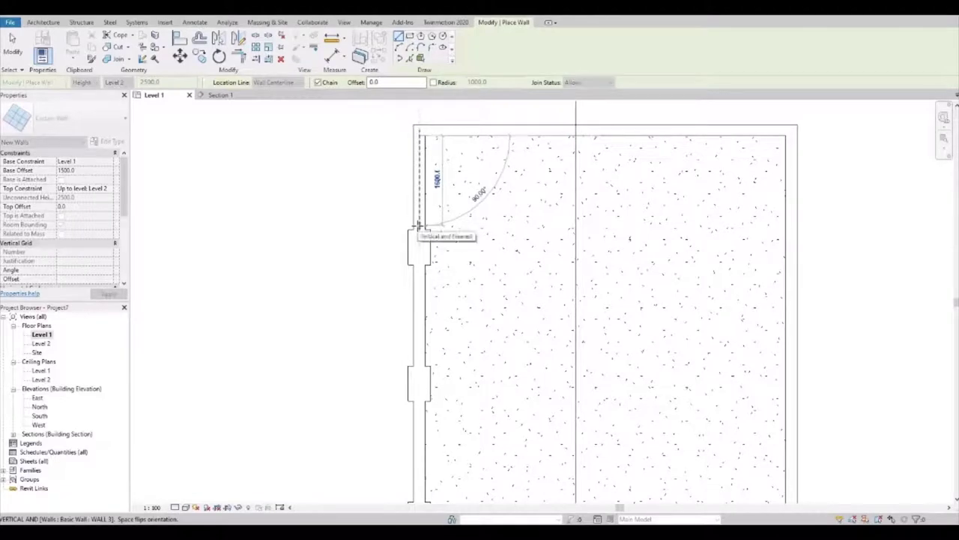
click(420, 229)
key(Escape)
key(Escape)
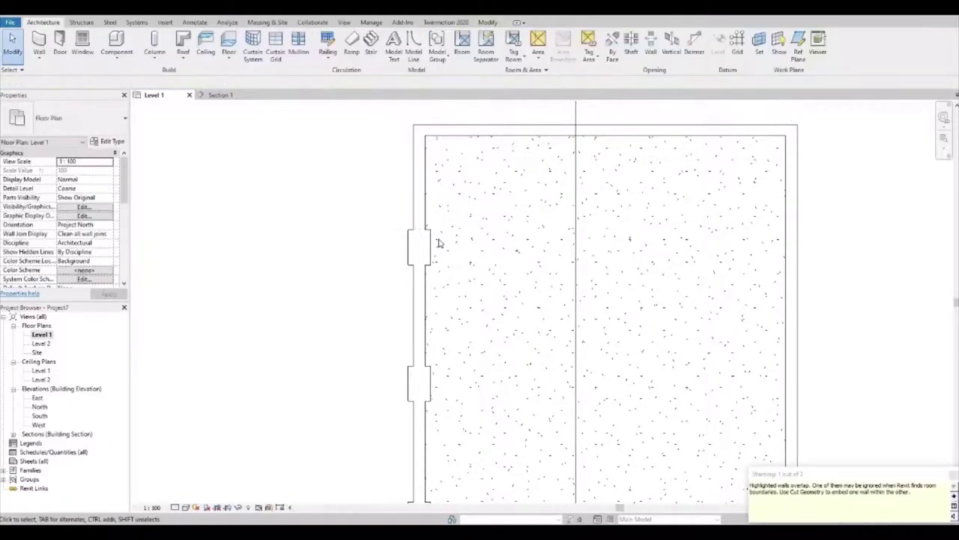
scroll(449, 293, down, 5)
scroll(487, 398, up, 3)
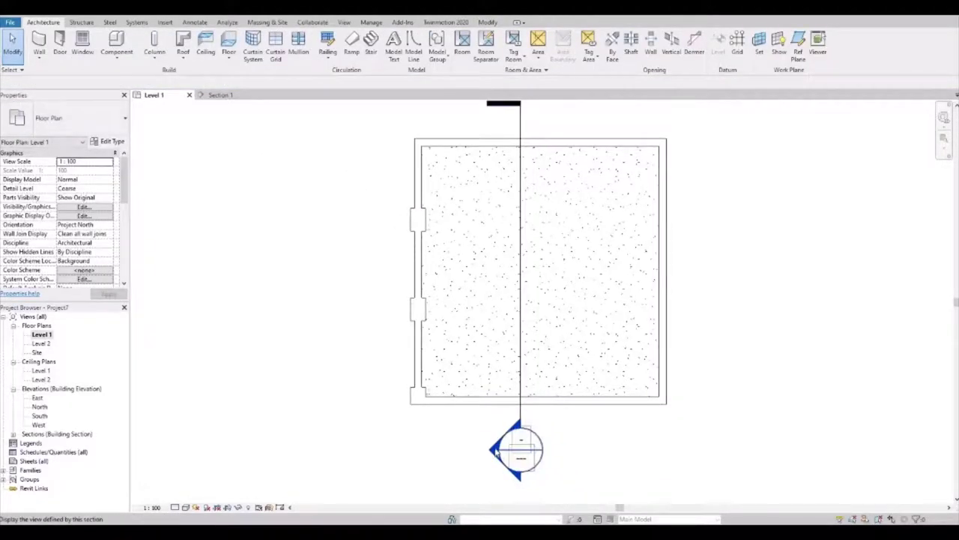
- In Section 1, cut the left brick wall with its curtain wall using Cut Geometry
double_click(495, 452)
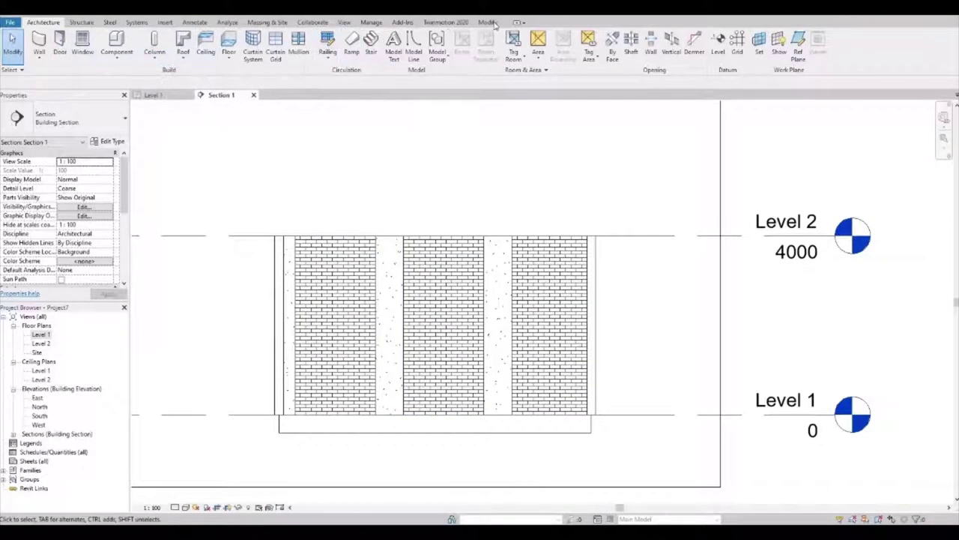
key(m)
key(d)
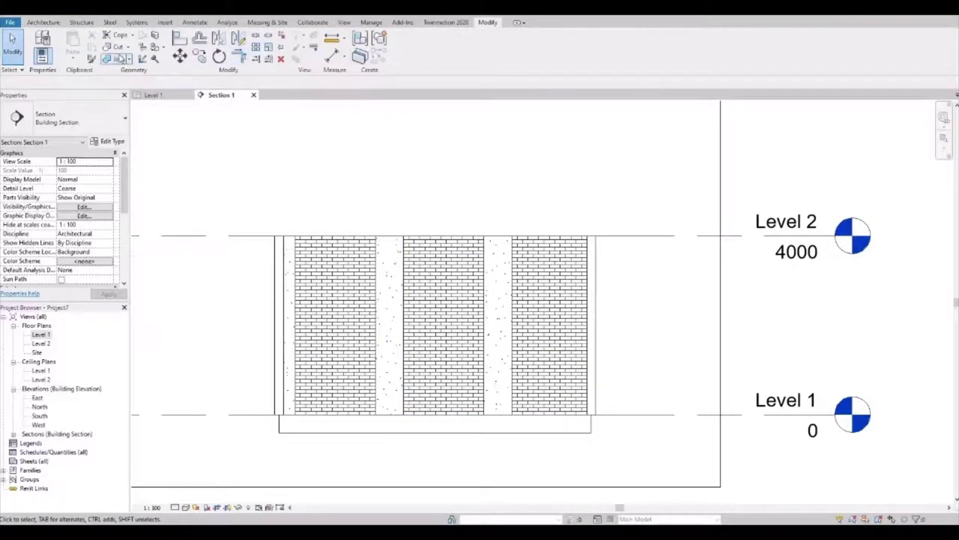
click(118, 46)
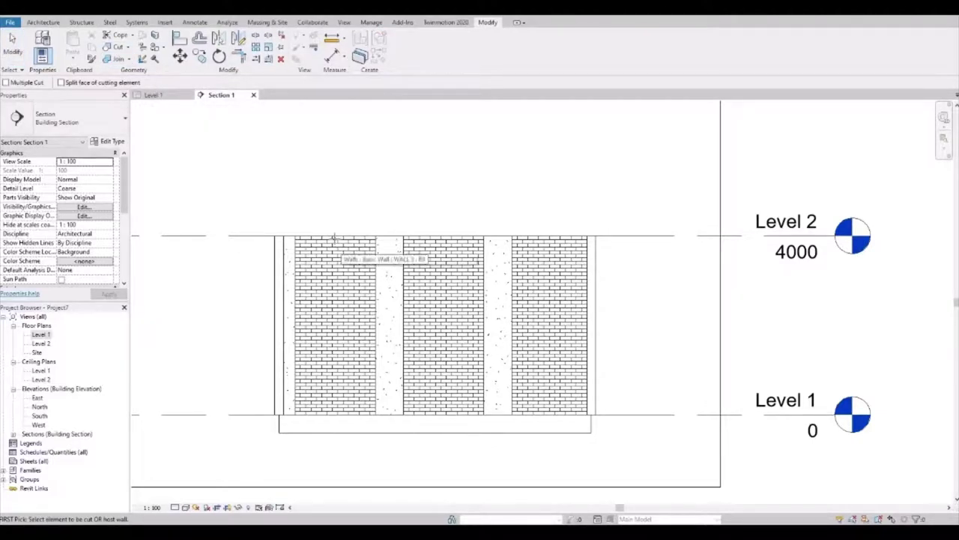
click(329, 279)
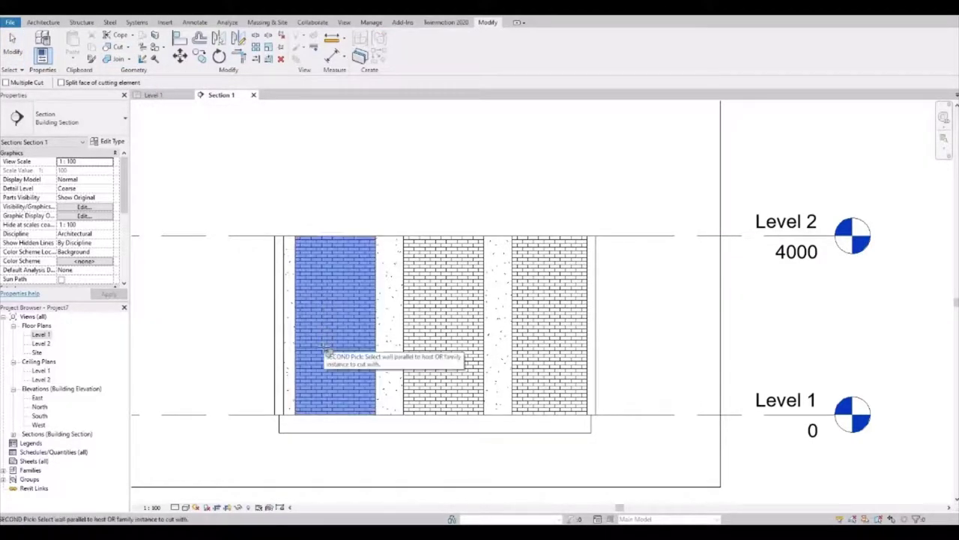
click(432, 274)
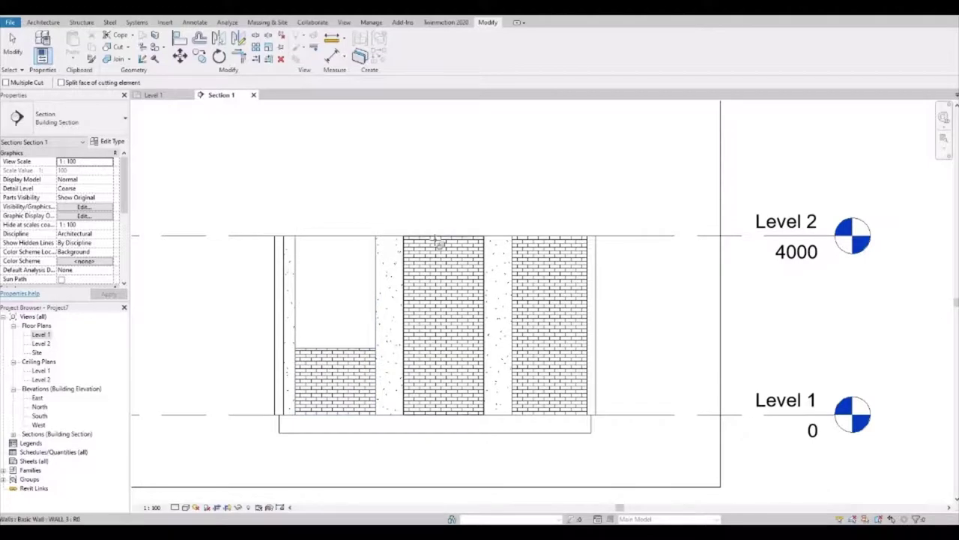
- Cut the middle and right brick walls with their curtain walls, then adjust the right curtain wall's edge
click(434, 284)
click(469, 331)
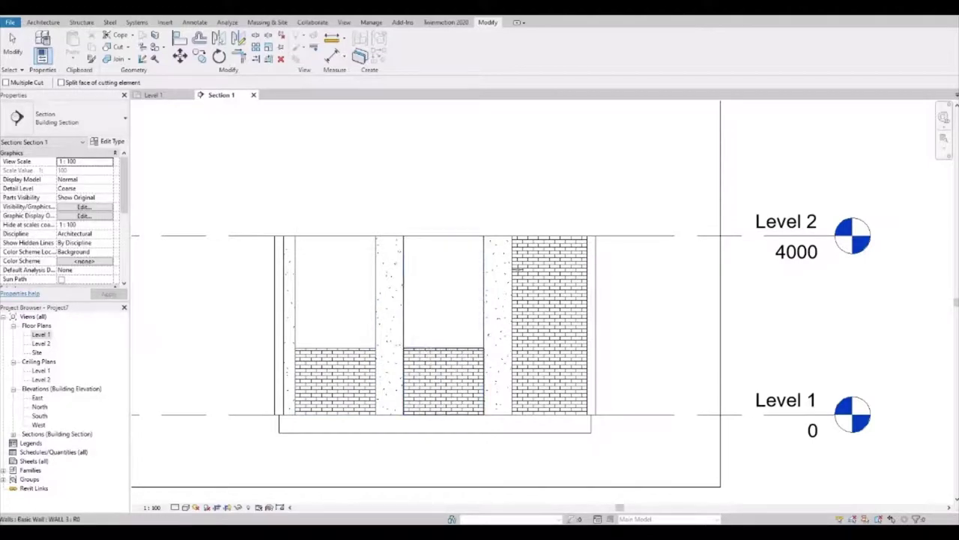
click(548, 287)
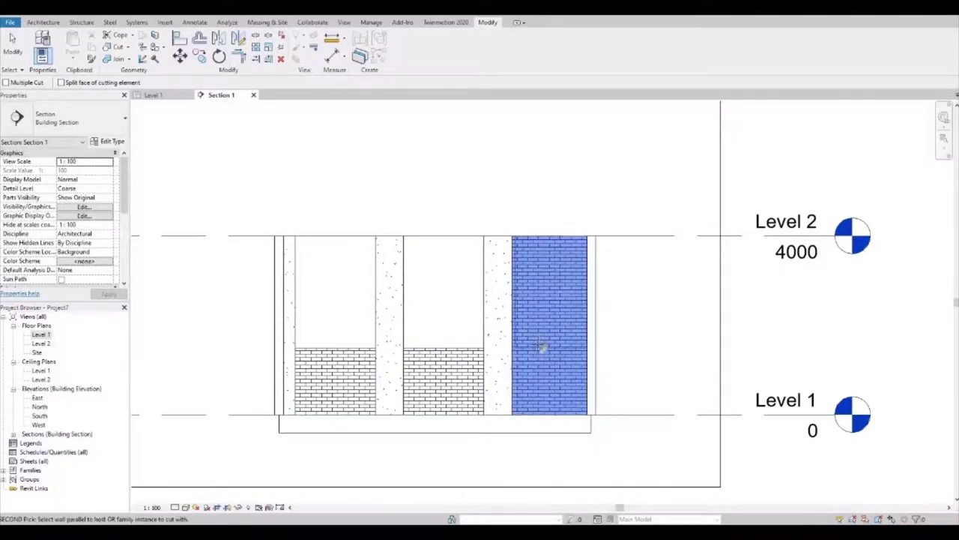
click(534, 349)
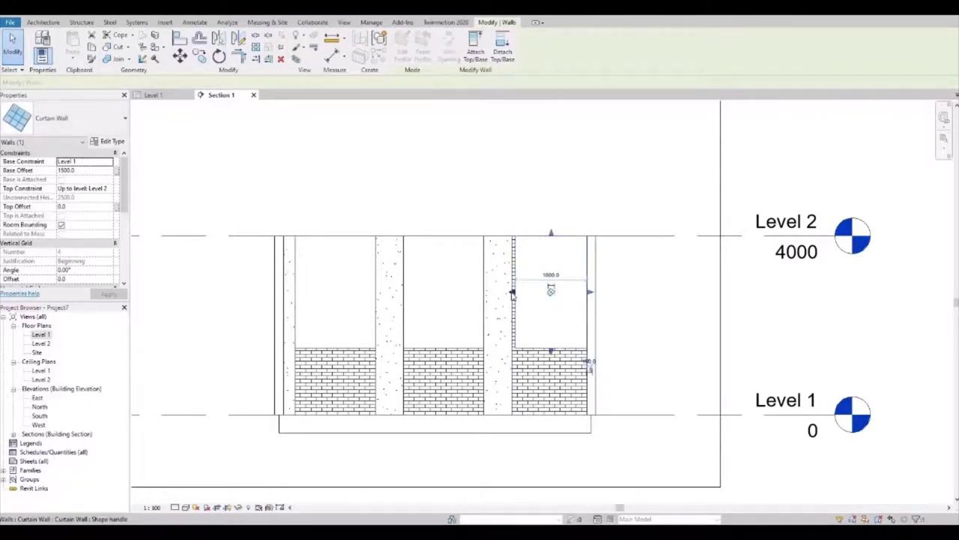
drag(513, 294, 517, 300)
key(Escape)
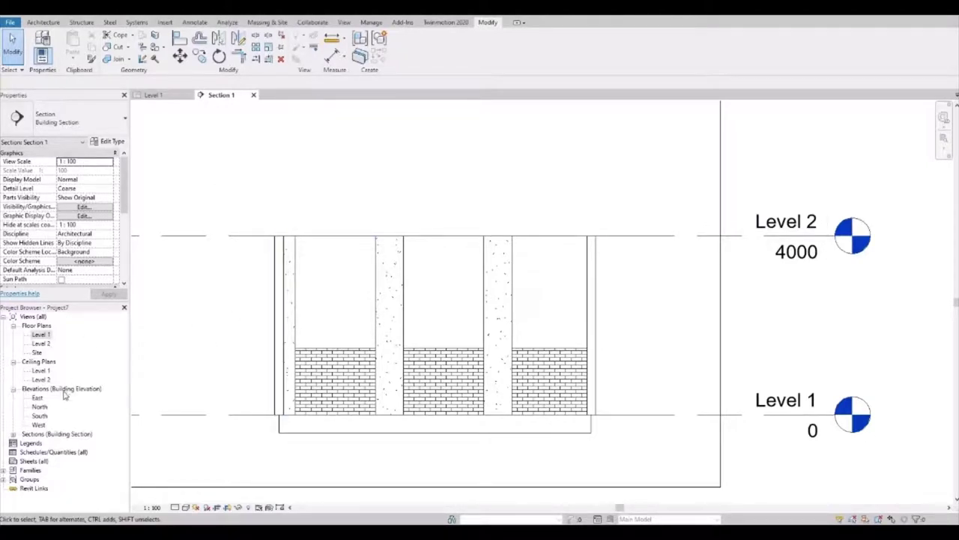
- From the Level 1 plan, place a perspective camera in the room's upper right, aimed toward the lower-left windows
double_click(41, 335)
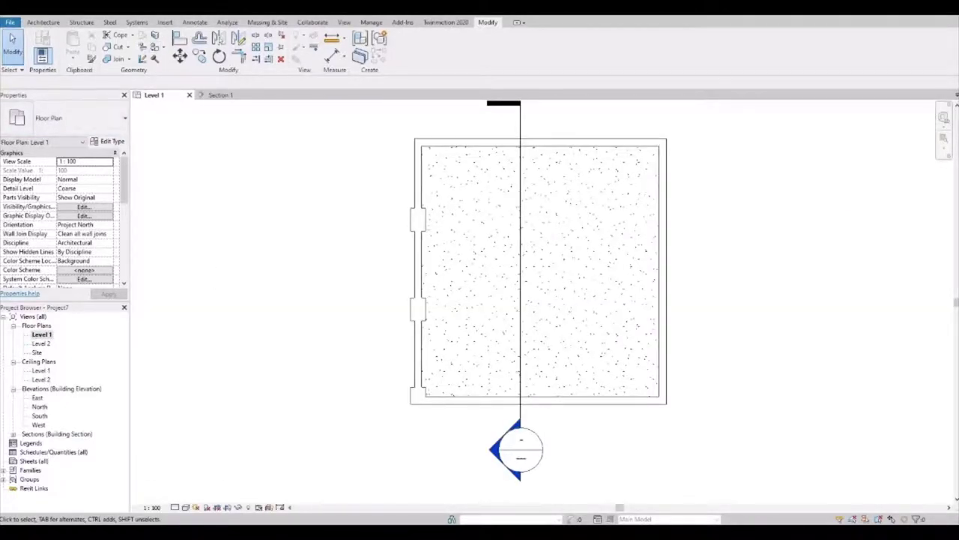
click(193, 9)
click(196, 35)
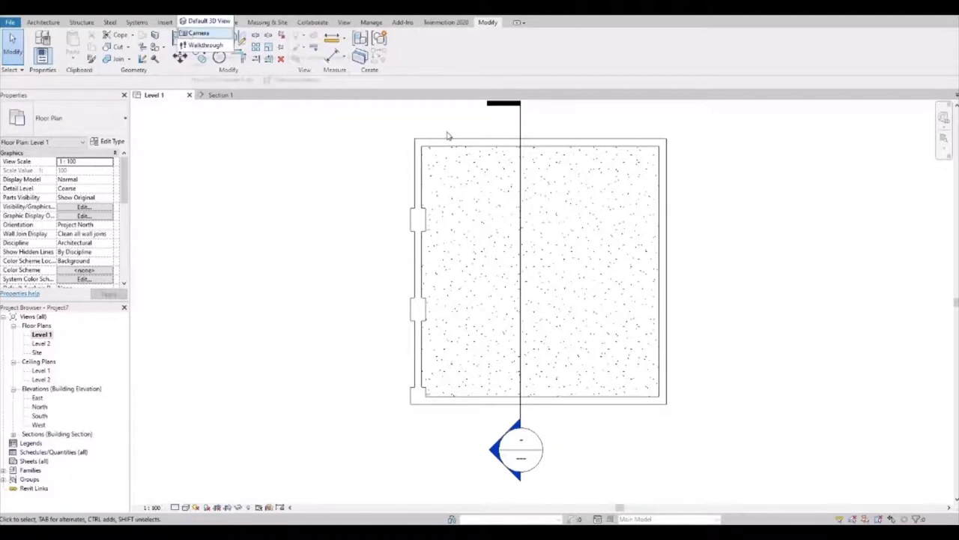
click(626, 177)
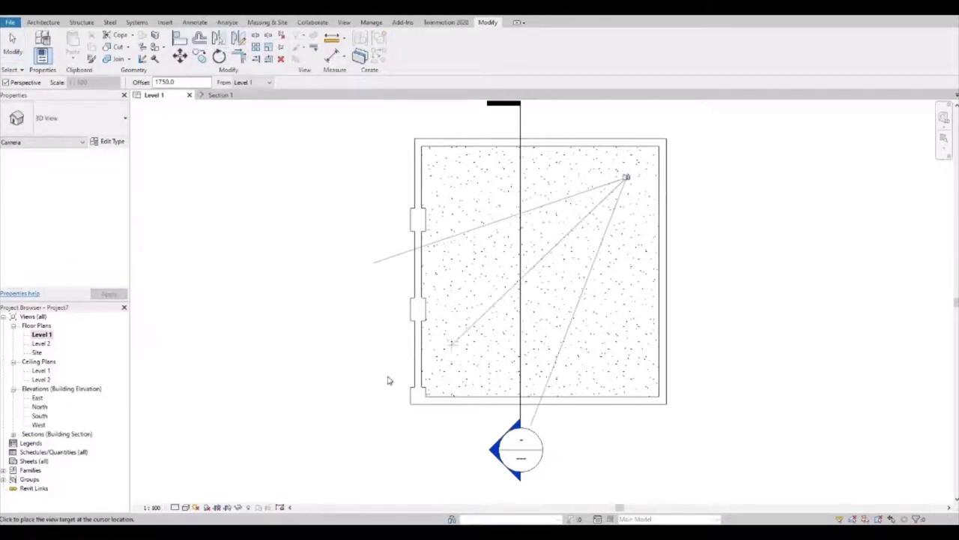
click(376, 428)
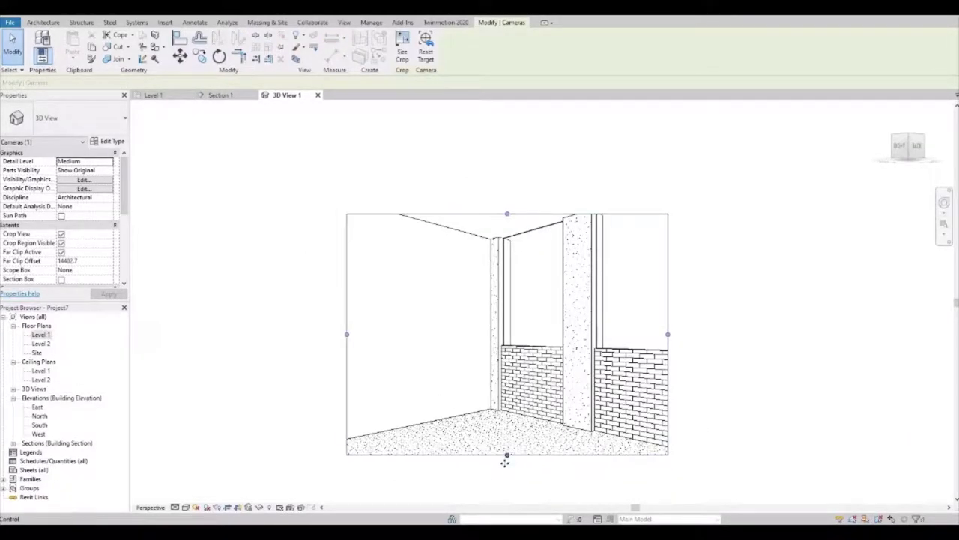
- Enlarge the camera crop region downward, upward, left and right around the room interior
drag(507, 455, 507, 462)
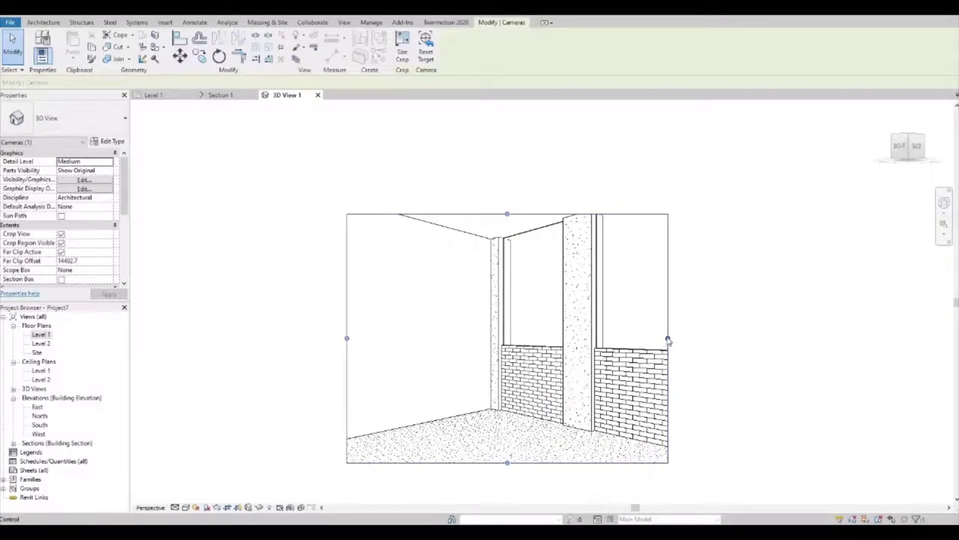
drag(668, 339, 755, 339)
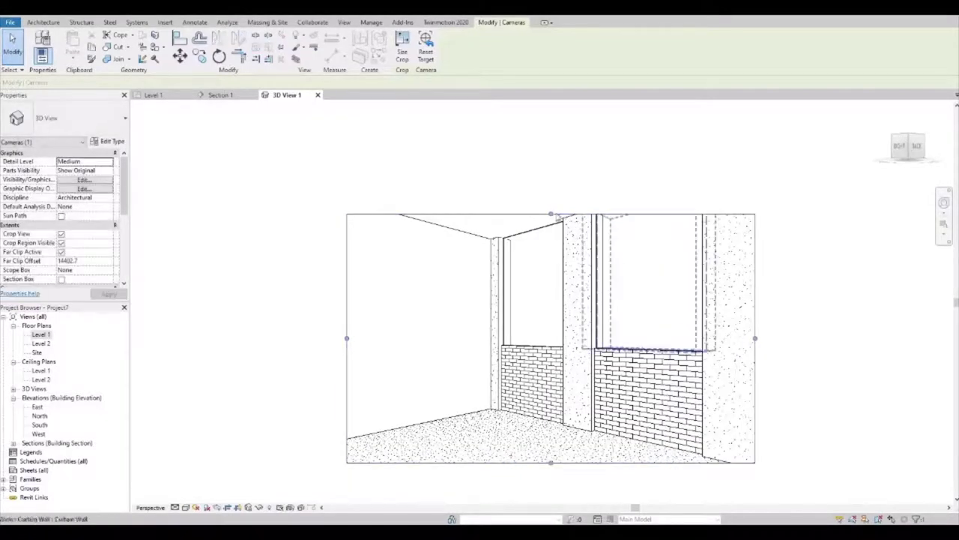
drag(551, 215, 551, 191)
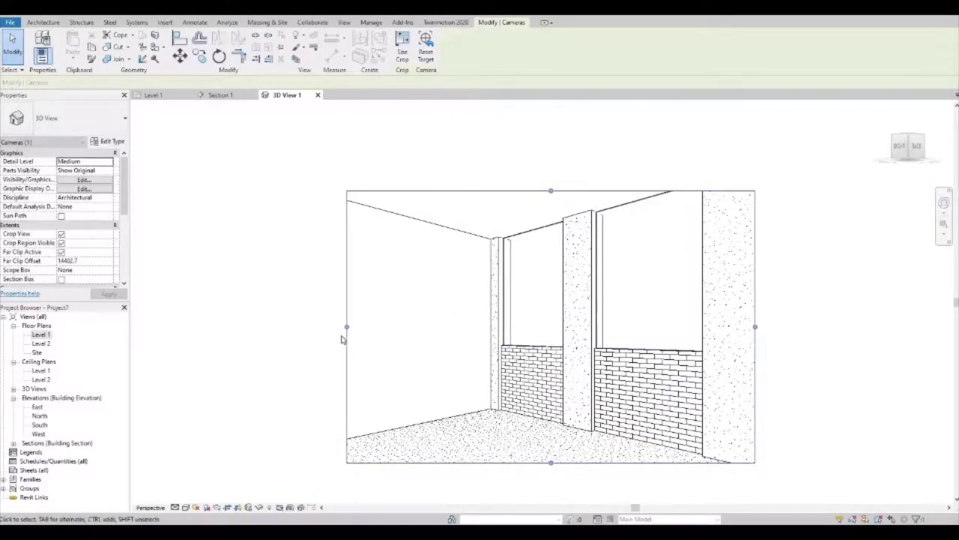
drag(345, 327, 295, 327)
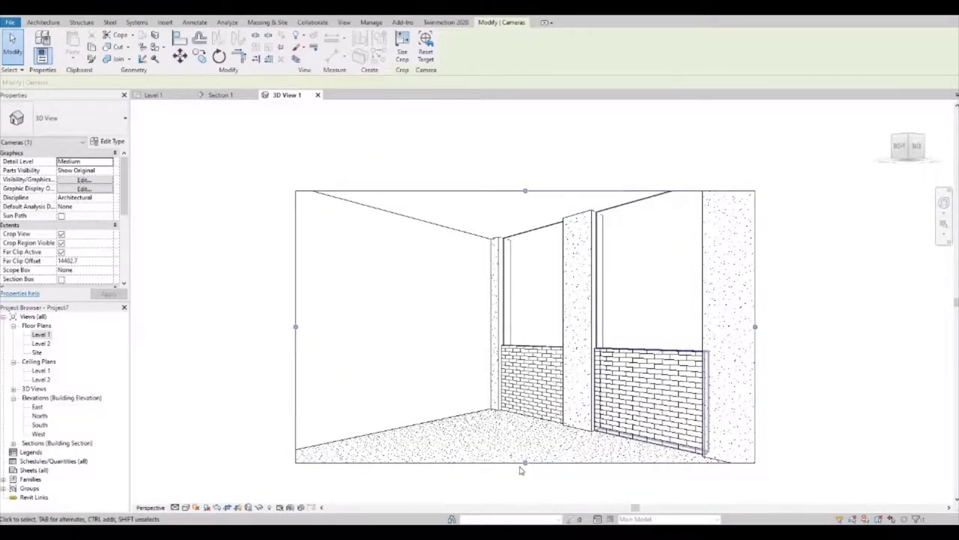
shift+middle_drag(541, 450, 567, 419)
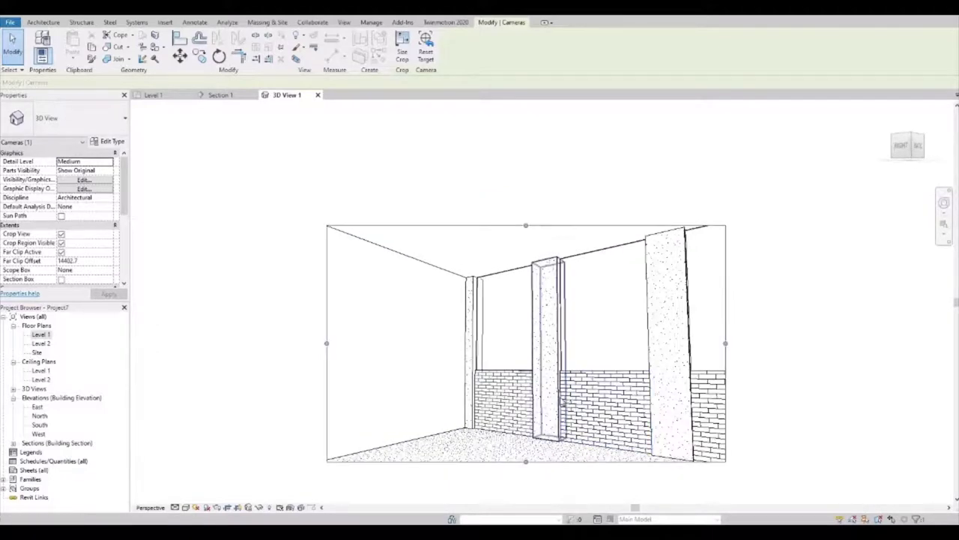
drag(533, 453, 532, 483)
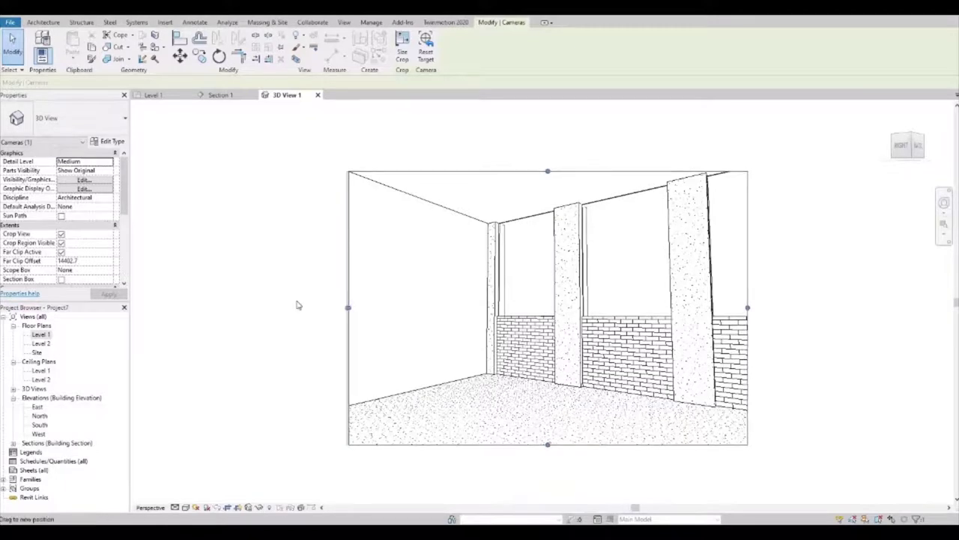
drag(297, 305, 304, 307)
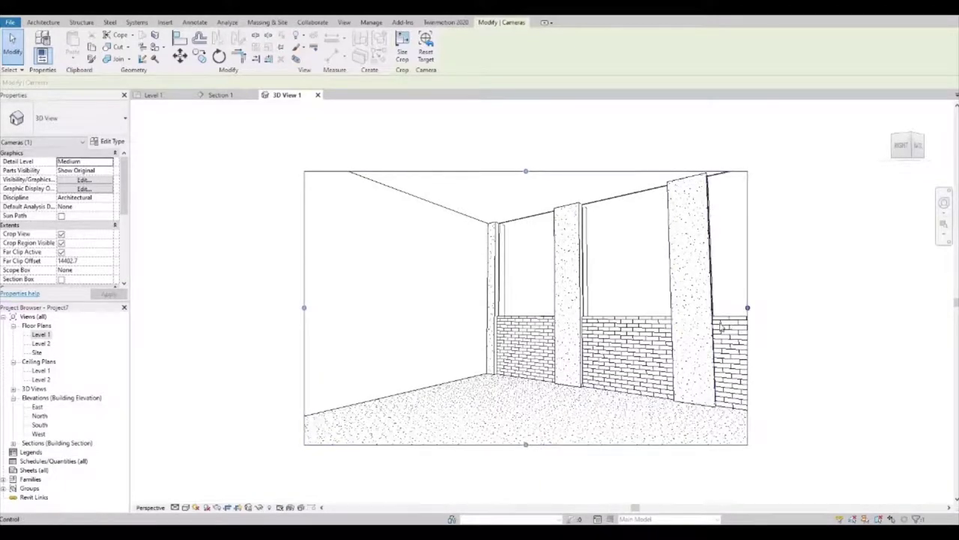
- Widen the crop region toward the right brick wall and raise its top edge to show the upper walls
click(632, 330)
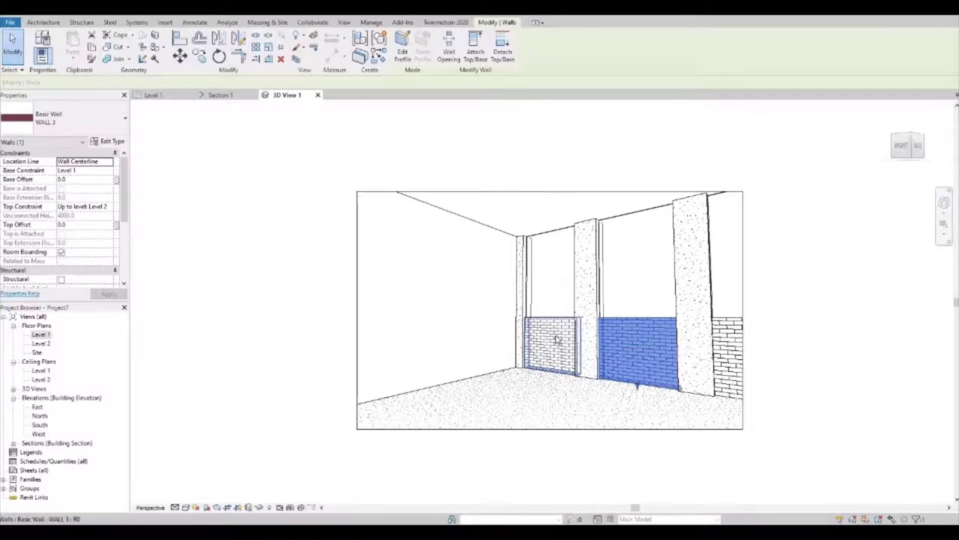
click(556, 338)
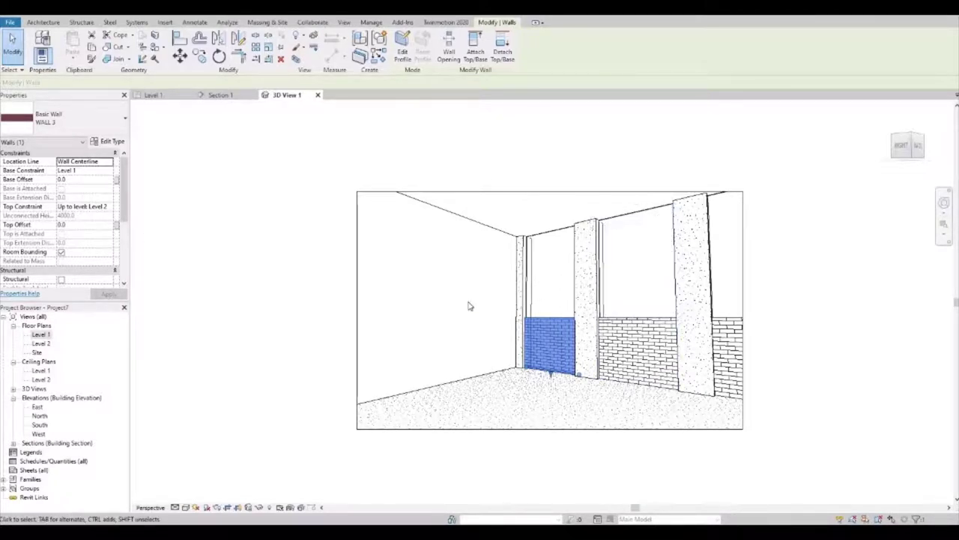
click(743, 310)
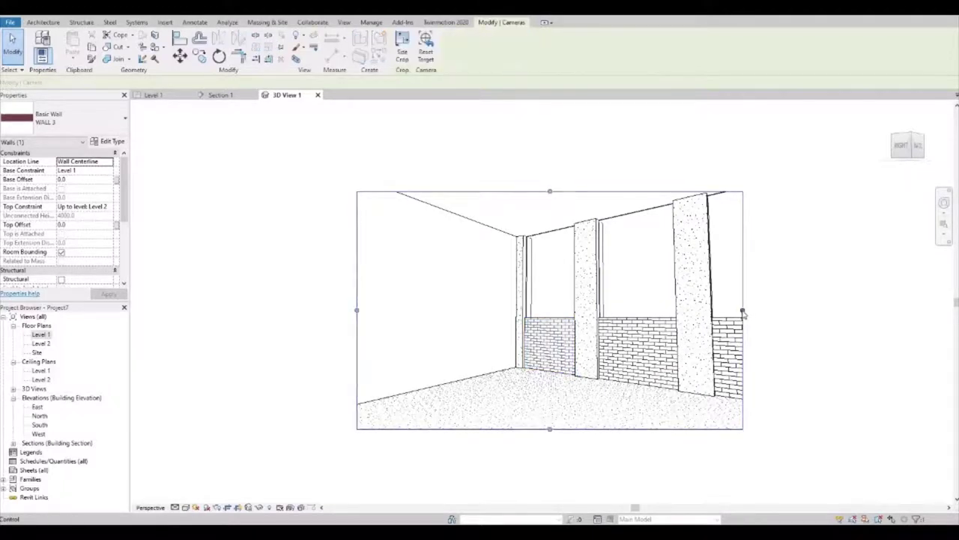
drag(807, 310, 810, 309)
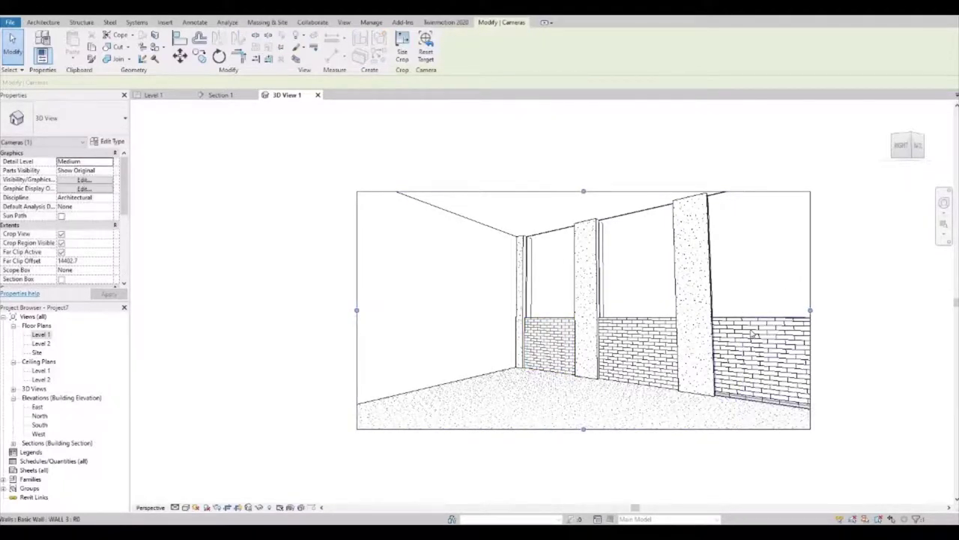
click(752, 335)
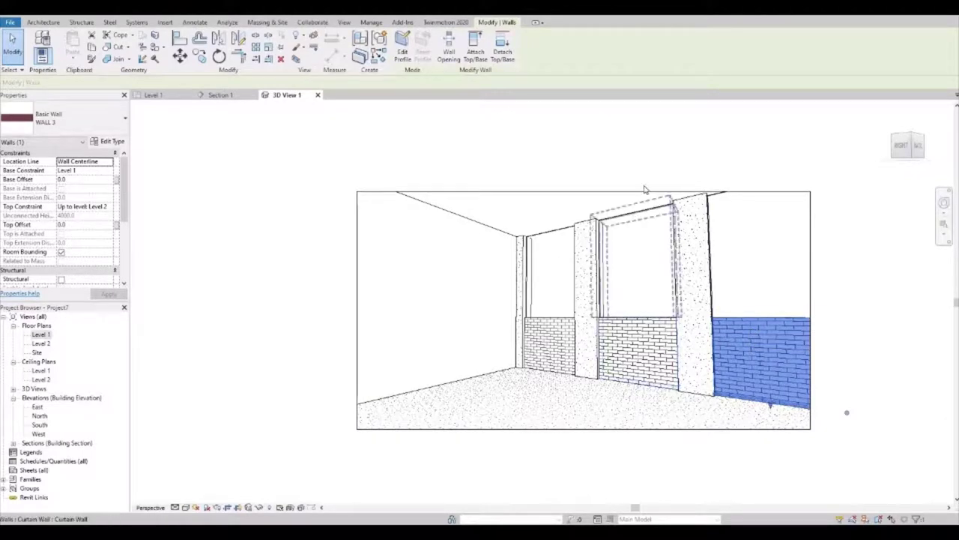
shift+middle_drag(657, 334, 659, 335)
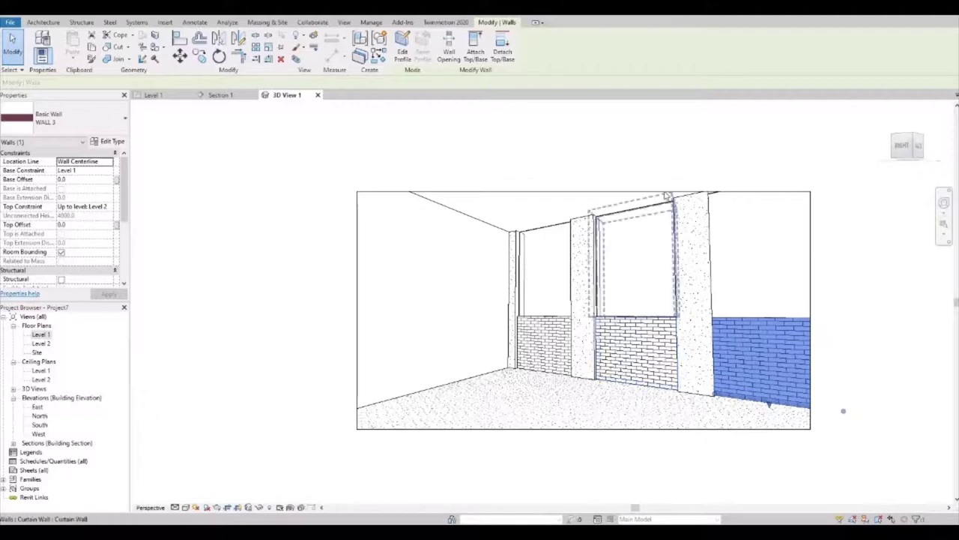
click(637, 189)
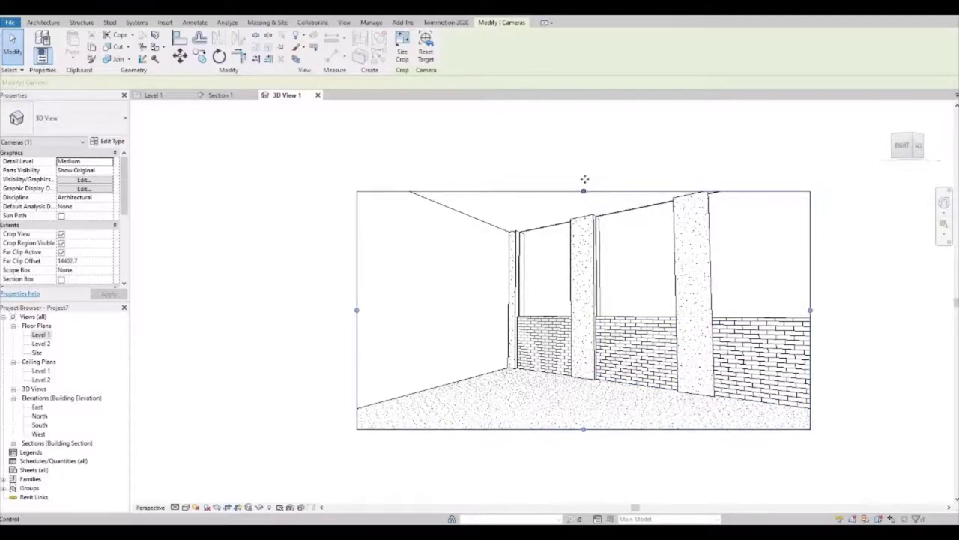
drag(583, 191, 583, 170)
key(Escape)
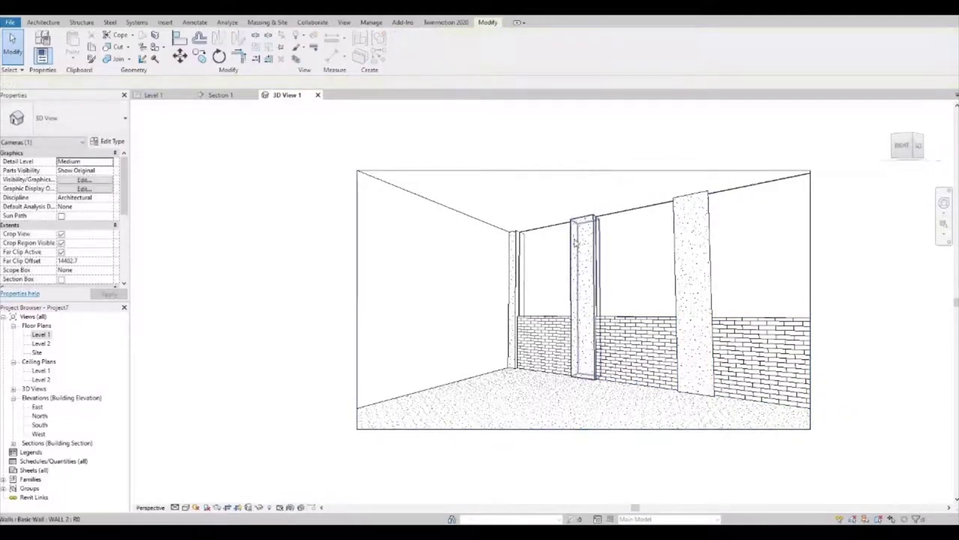
scroll(597, 240, down, 2)
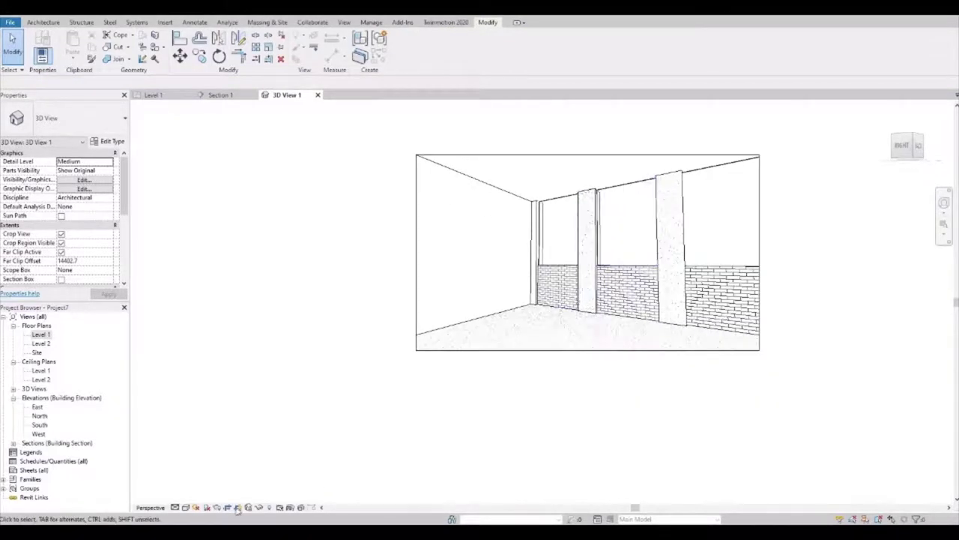
- Try the Shaded and Consistent Colors visual styles, then return to Hidden Line
click(185, 507)
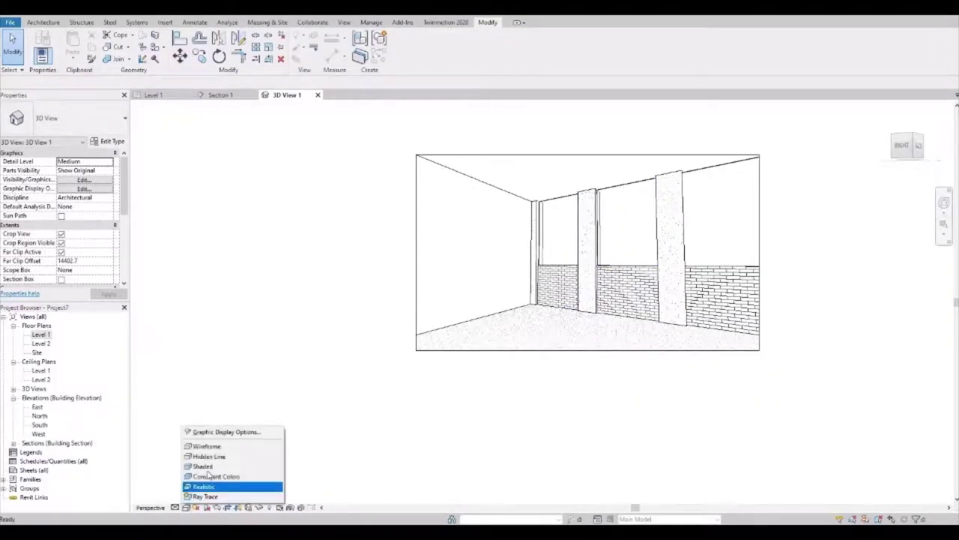
click(197, 465)
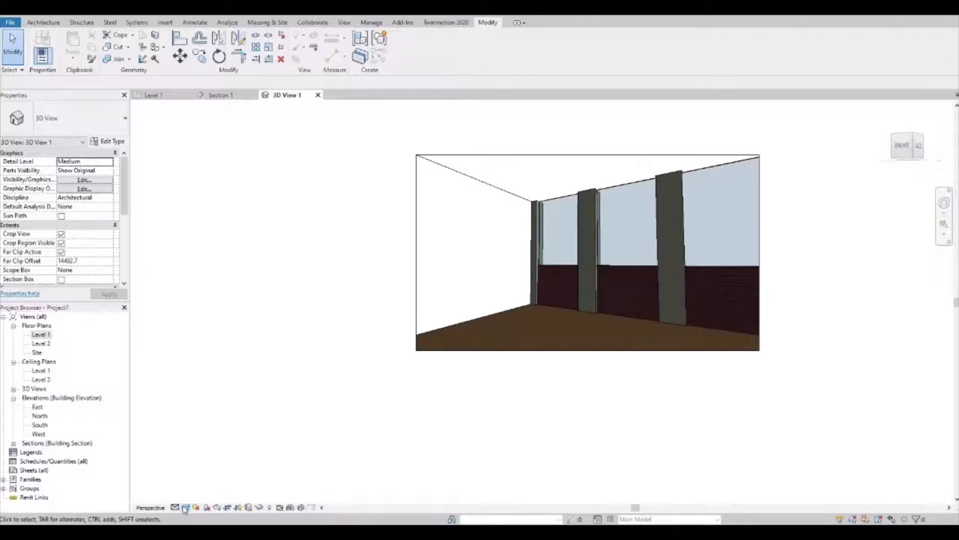
click(186, 508)
click(201, 476)
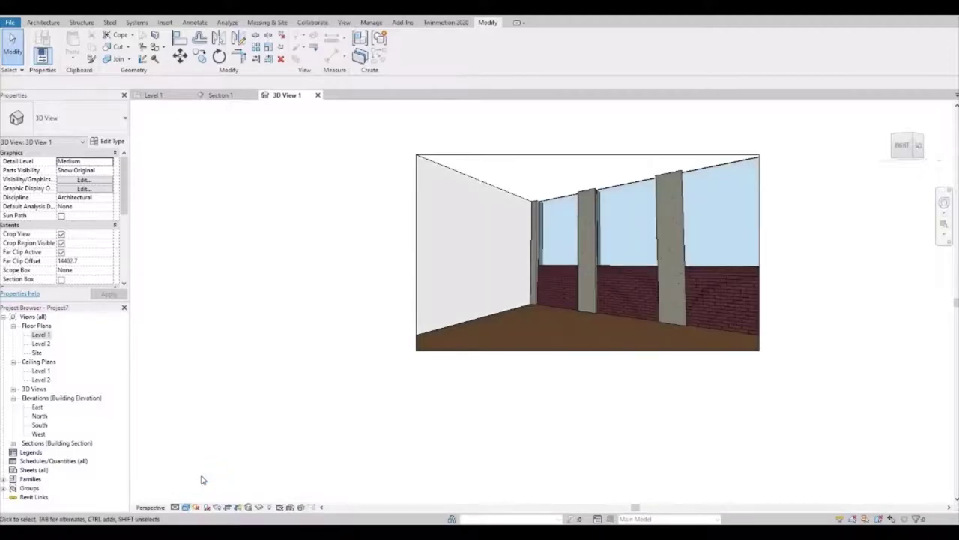
click(190, 507)
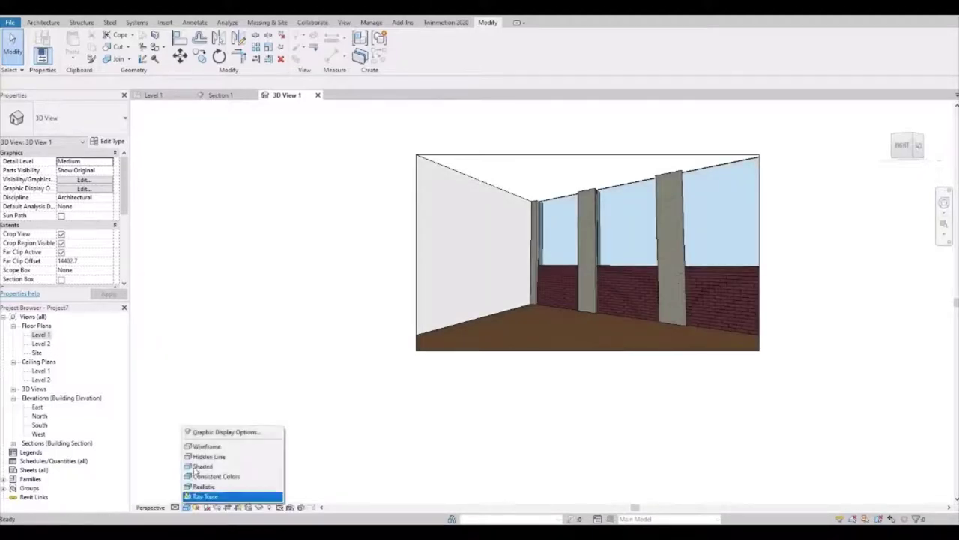
click(206, 454)
- Extend the perspective crop region's bottom edge slightly lower to show more floor
middle_drag(583, 387, 550, 405)
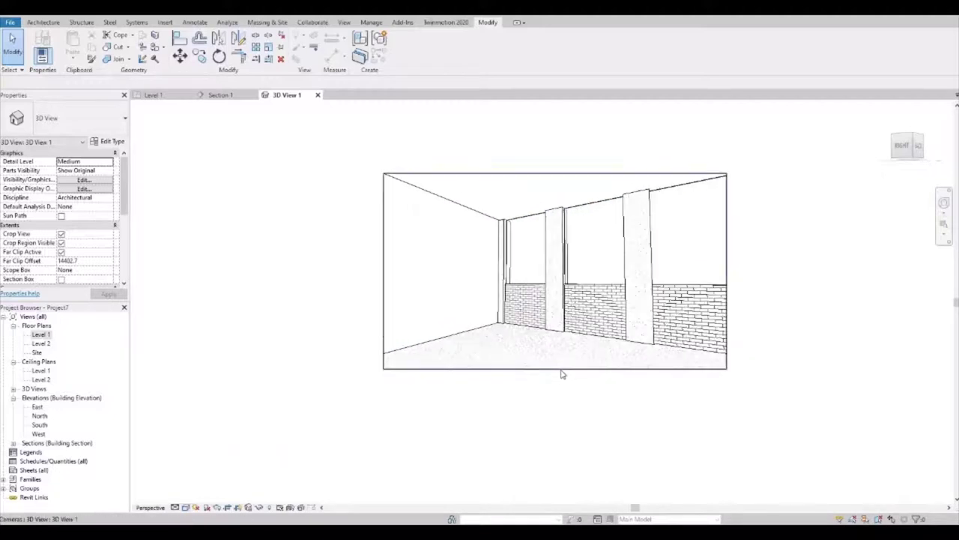
click(556, 370)
drag(556, 379, 555, 379)
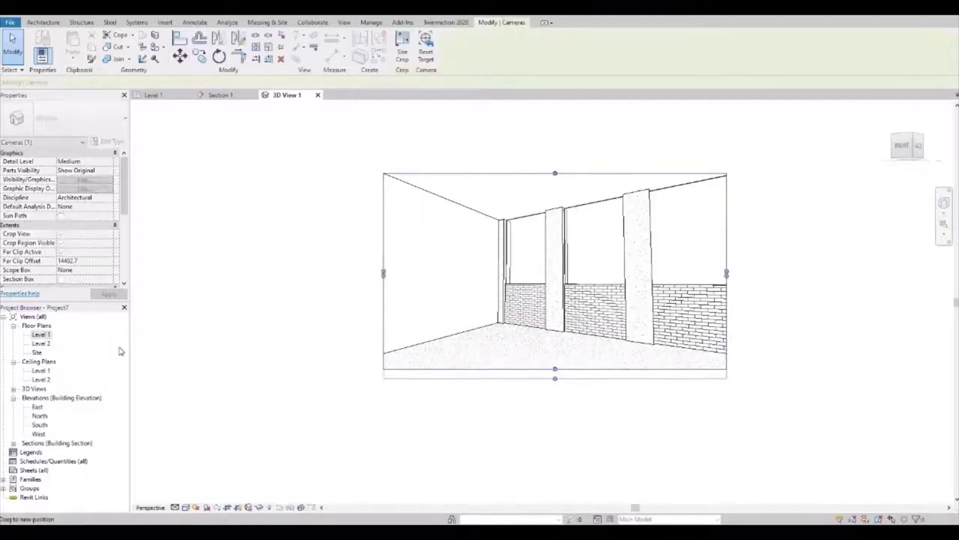
- From the Level 1 plan, pan to centre the room and open Section 1 from its section head
double_click(45, 337)
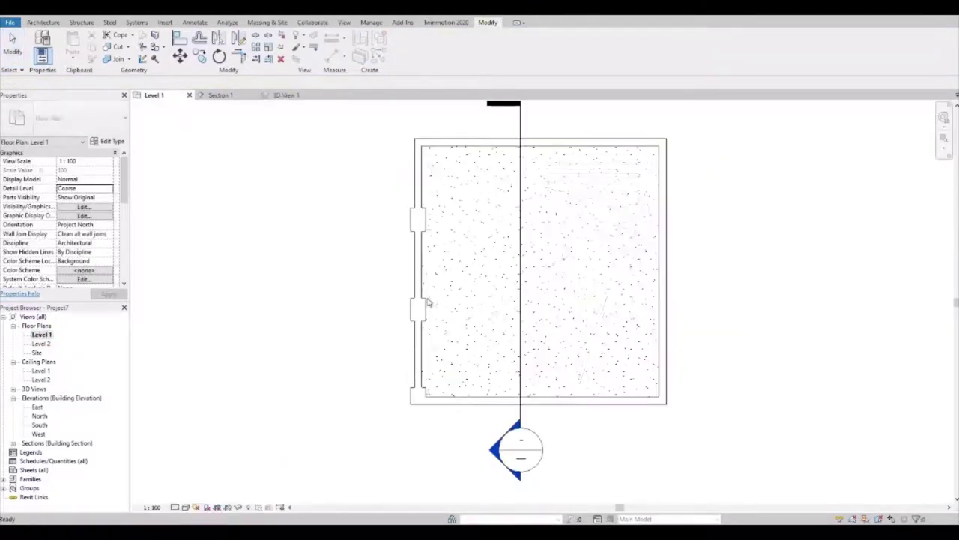
click(333, 283)
middle_drag(333, 282, 380, 260)
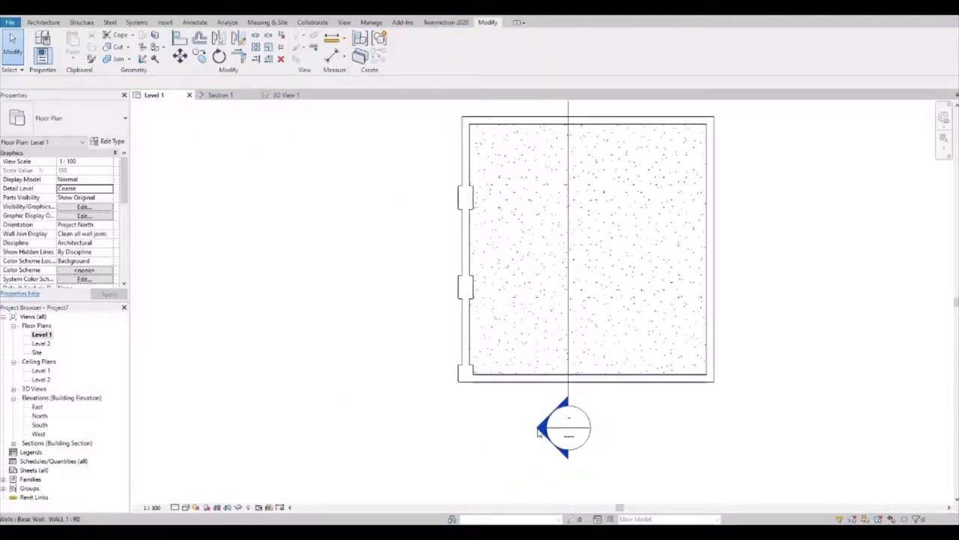
double_click(566, 429)
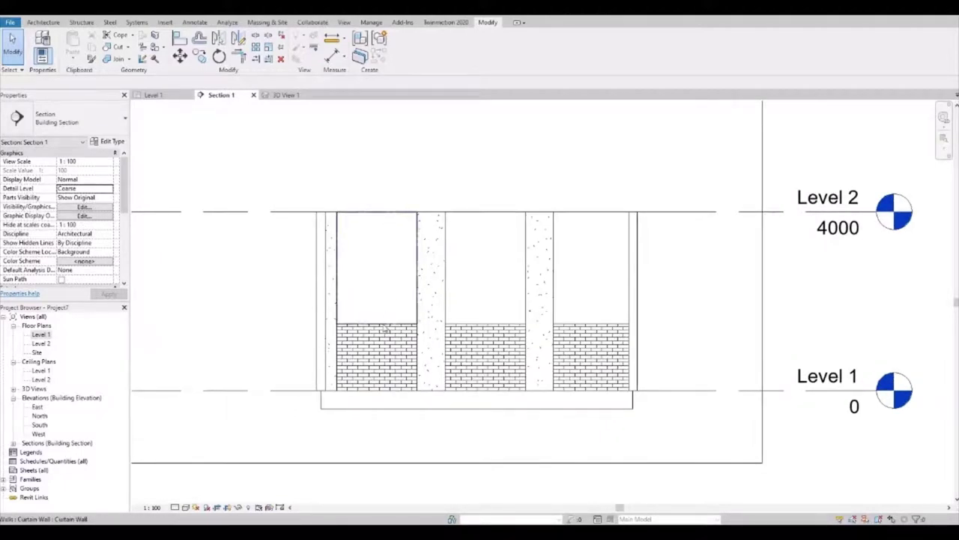
- Try lowering the left curtain wall's sill by dragging its bottom edge
click(382, 330)
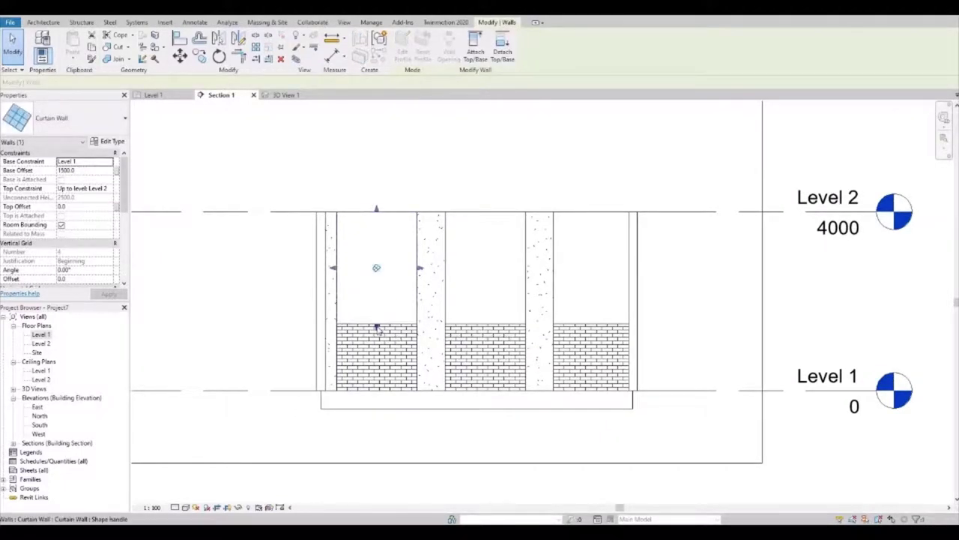
drag(377, 329, 378, 351)
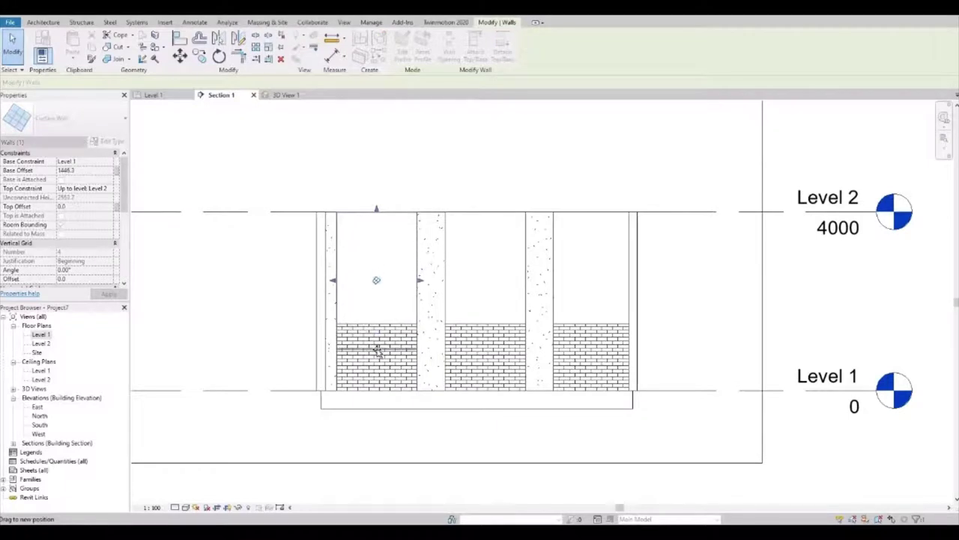
drag(378, 352, 378, 332)
click(183, 203)
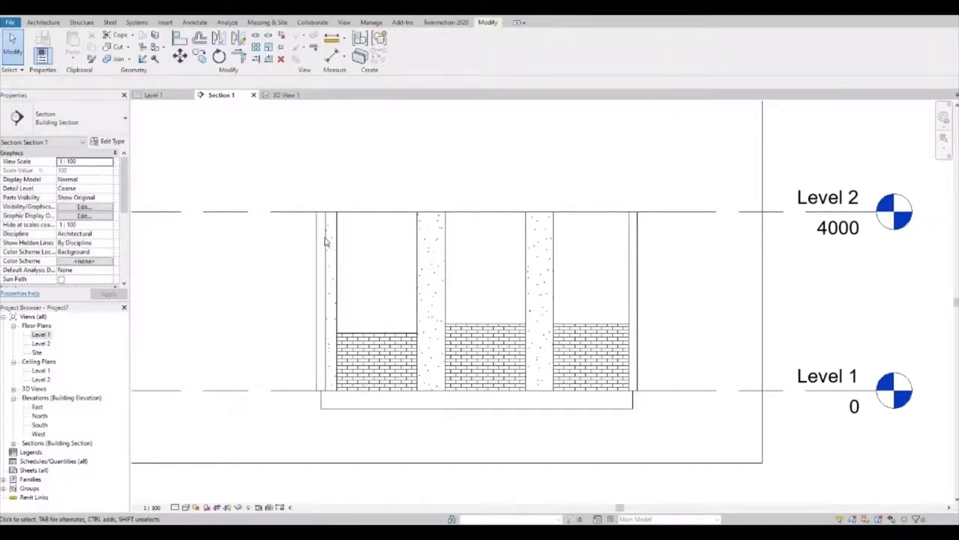
- Set the left curtain wall's Base Offset to 1000, then change it to 800
click(358, 218)
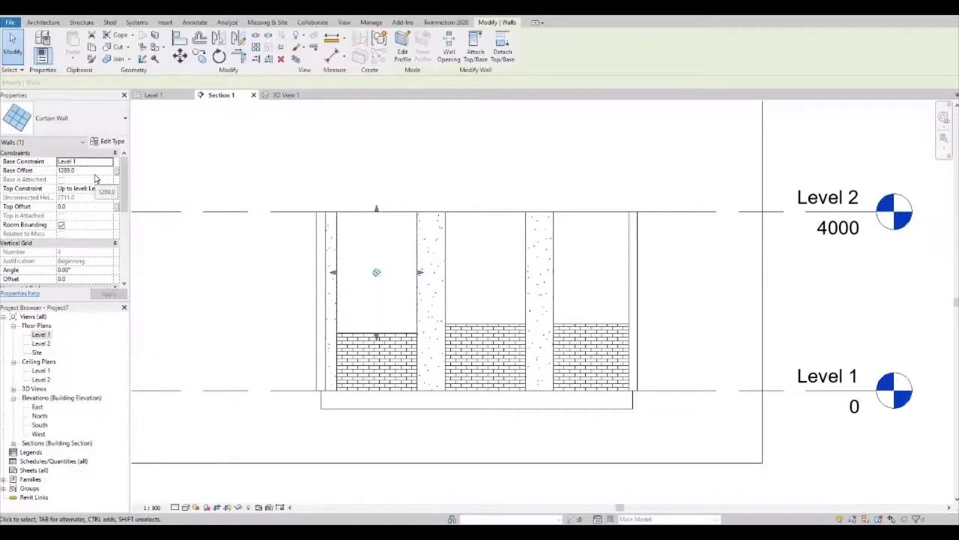
click(96, 173)
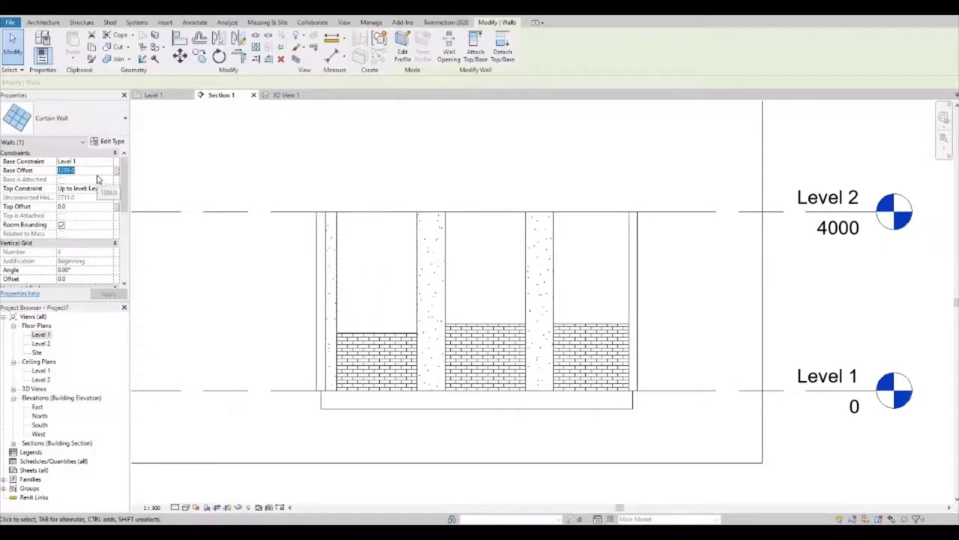
text(100)
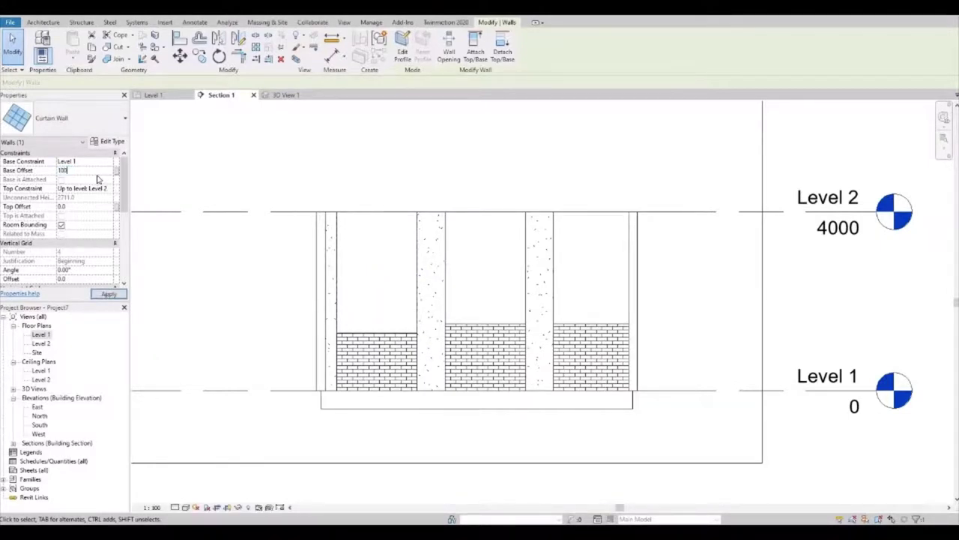
click(109, 294)
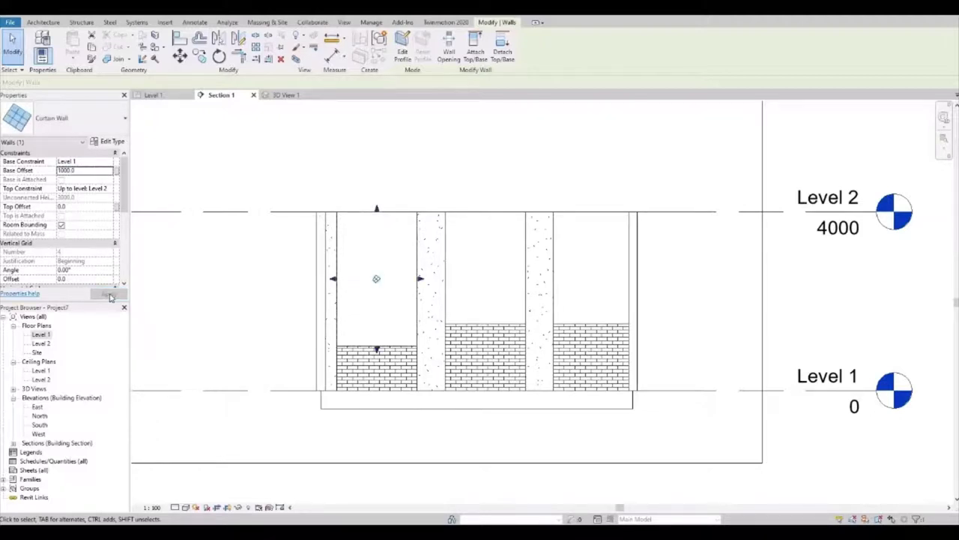
double_click(86, 171)
text(80)
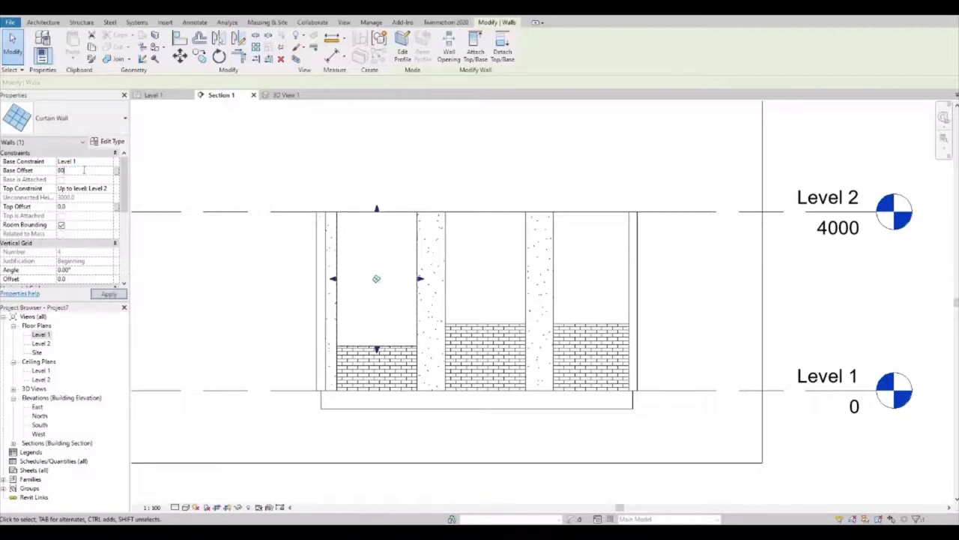
text(0)
click(110, 294)
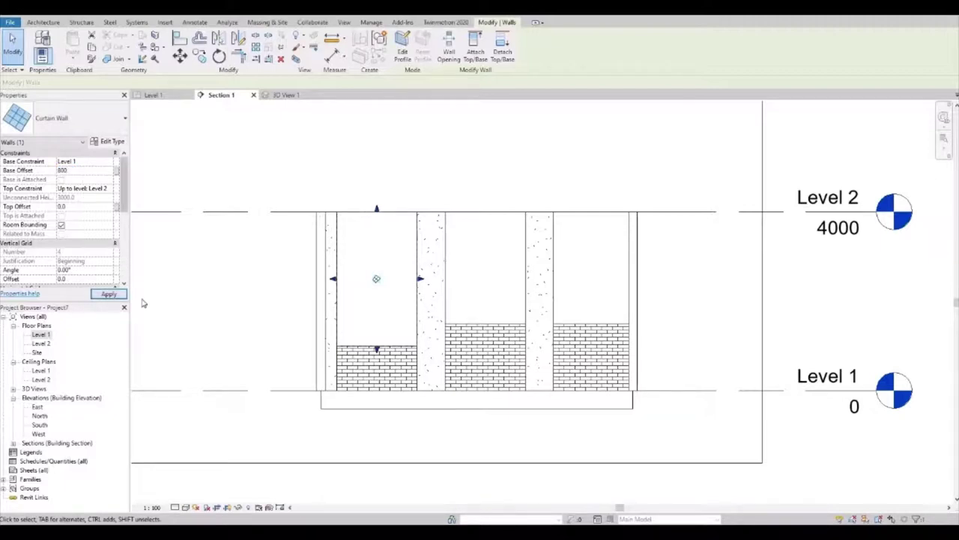
- Set the middle curtain wall's Base Offset to 800
click(480, 329)
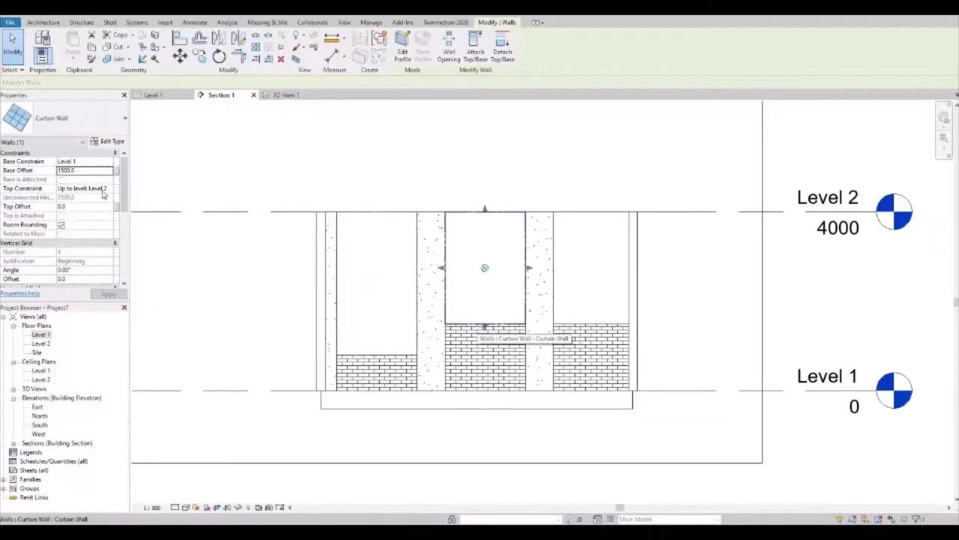
double_click(86, 171)
text(8)
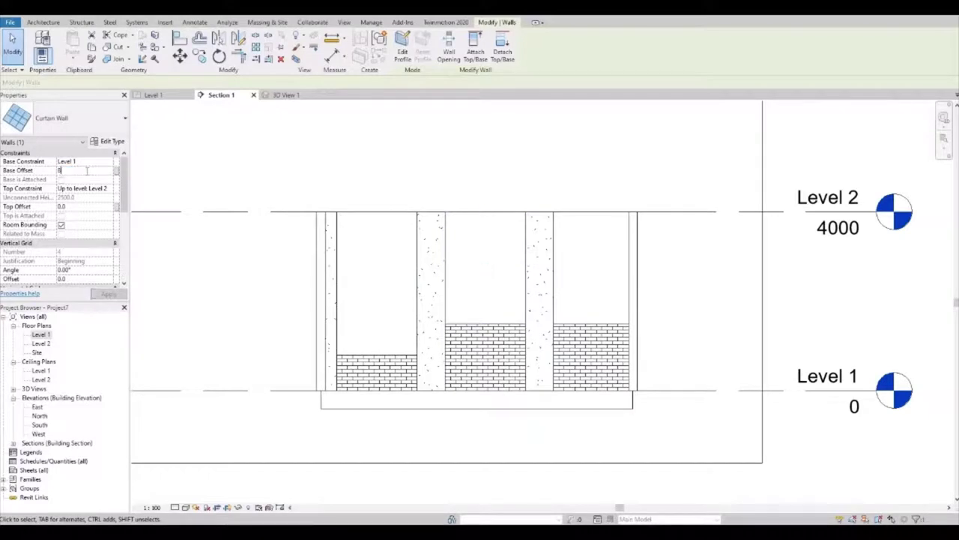
text(00)
click(109, 294)
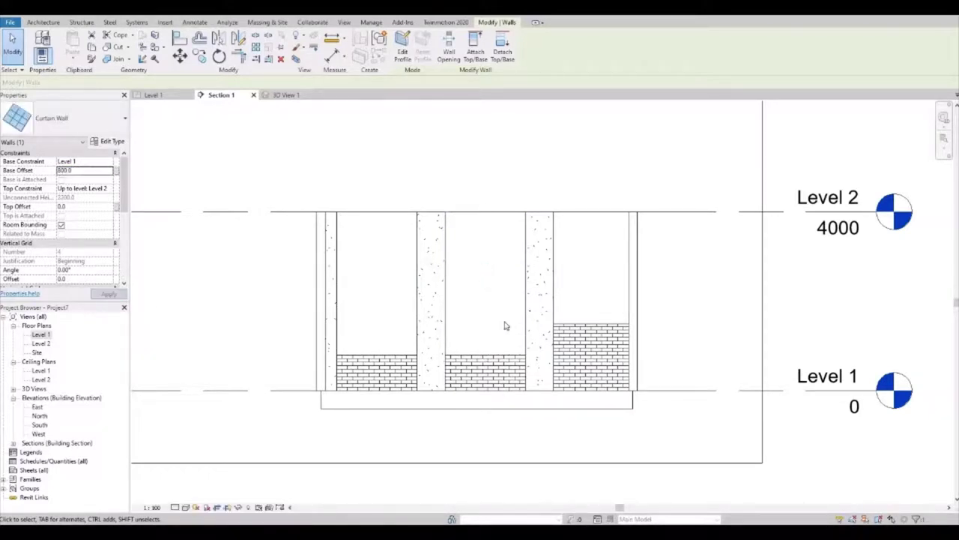
- Give the right curtain wall an 800 Base Offset, then open the default {3D} view
click(627, 332)
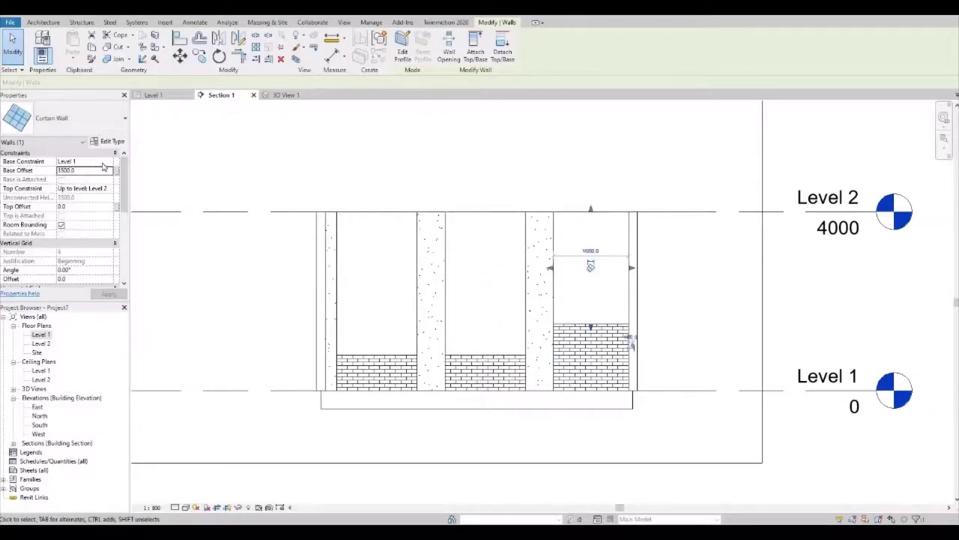
key(shift+Tab)
key(Tab)
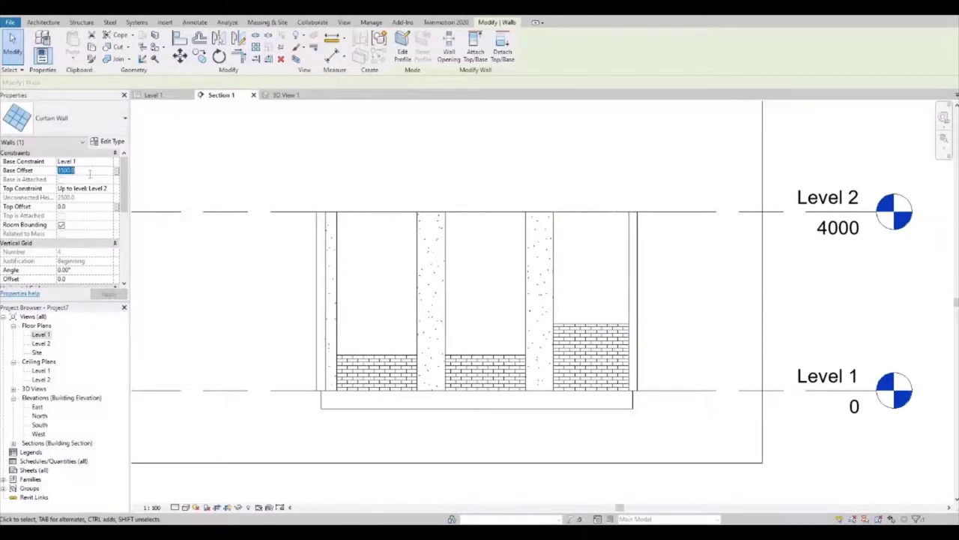
text(800)
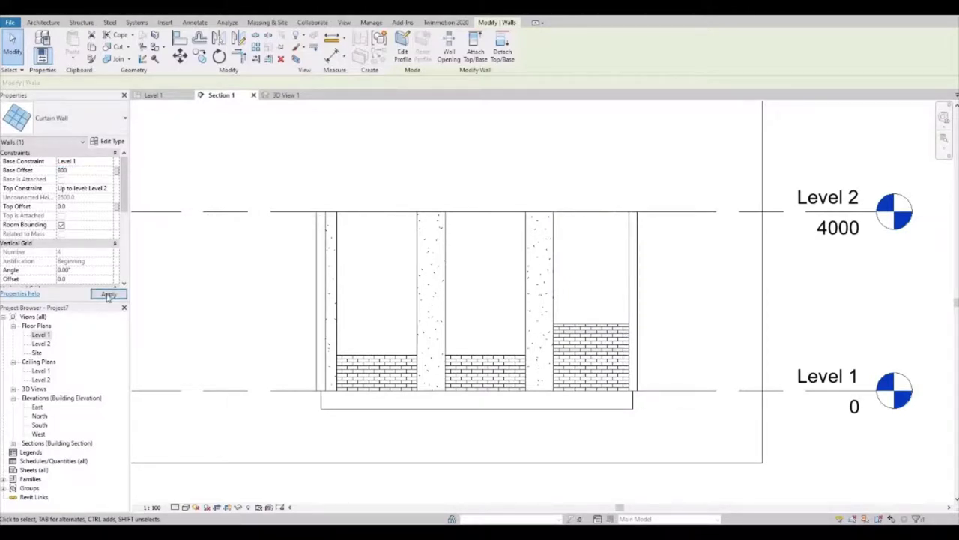
click(109, 294)
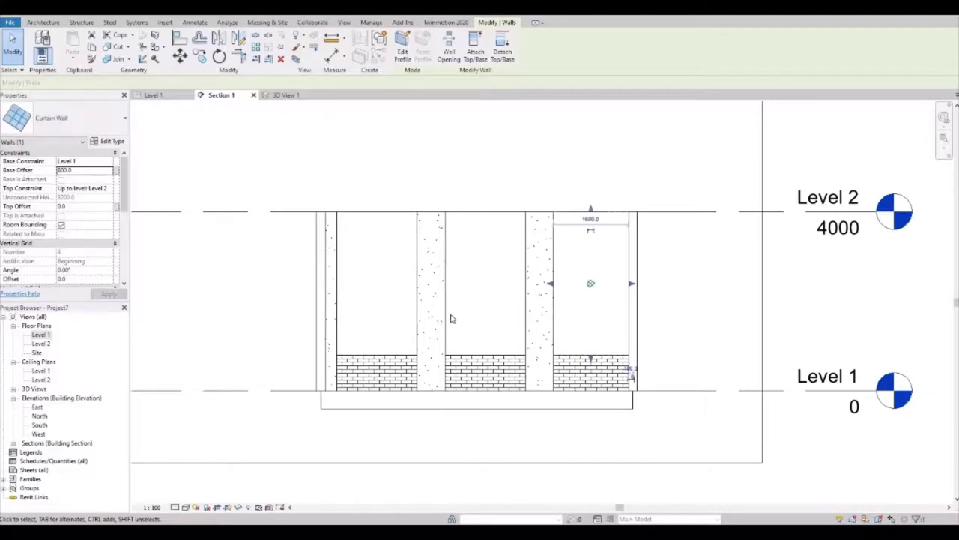
key(Escape)
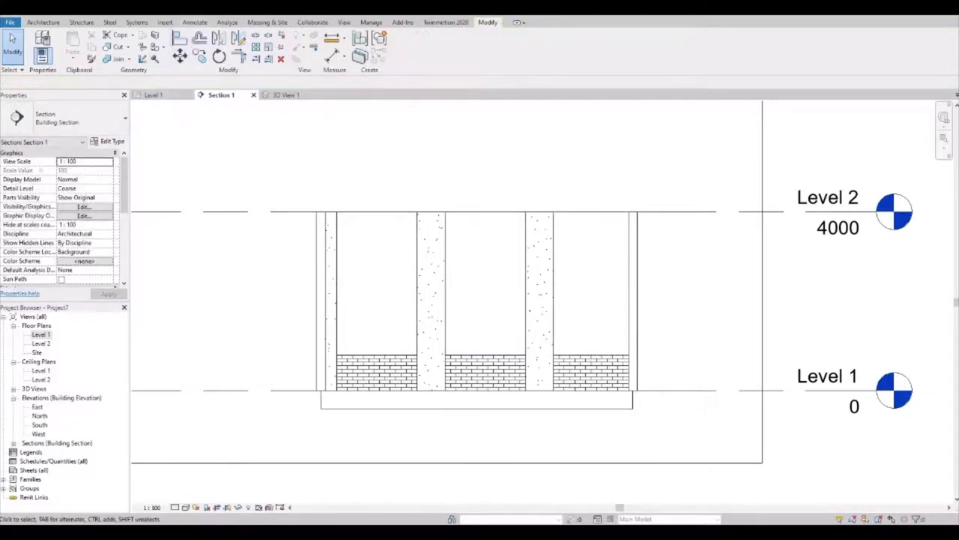
key(3)
key(d)
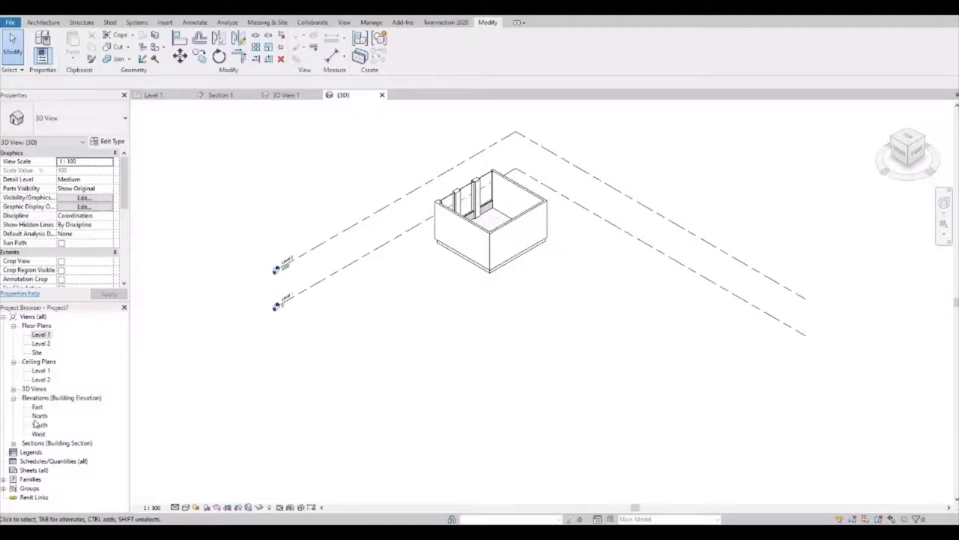
- Reopen the 3D View 1 perspective from the 3D Views list in the Project Browser
click(14, 390)
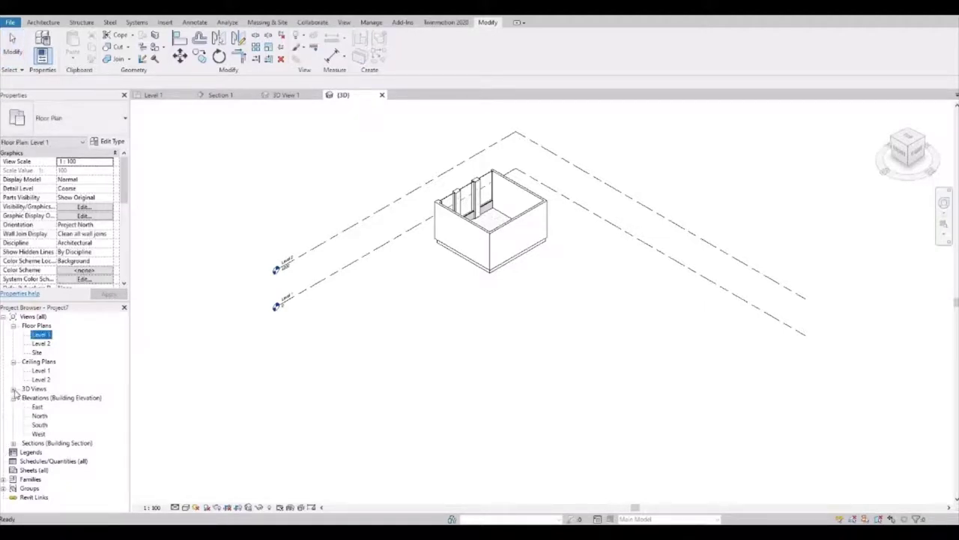
click(14, 389)
double_click(44, 399)
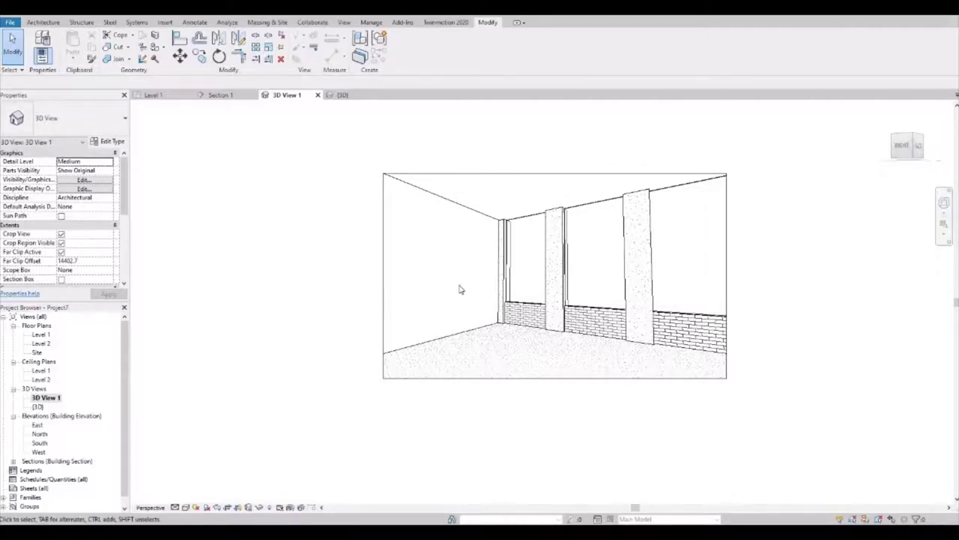
- Open the Level 1 floor plan, zoom out slightly, and minimize Revit
double_click(41, 335)
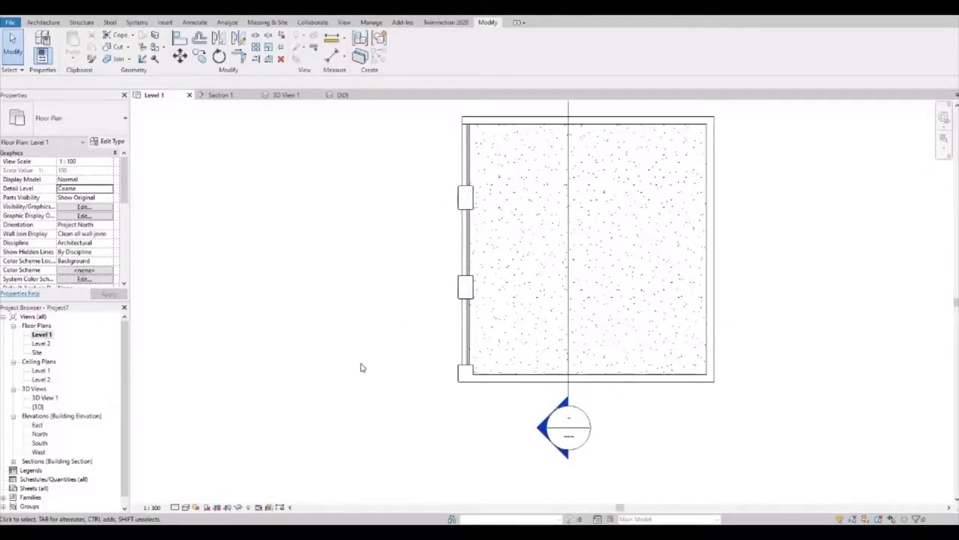
scroll(389, 368, down, 1)
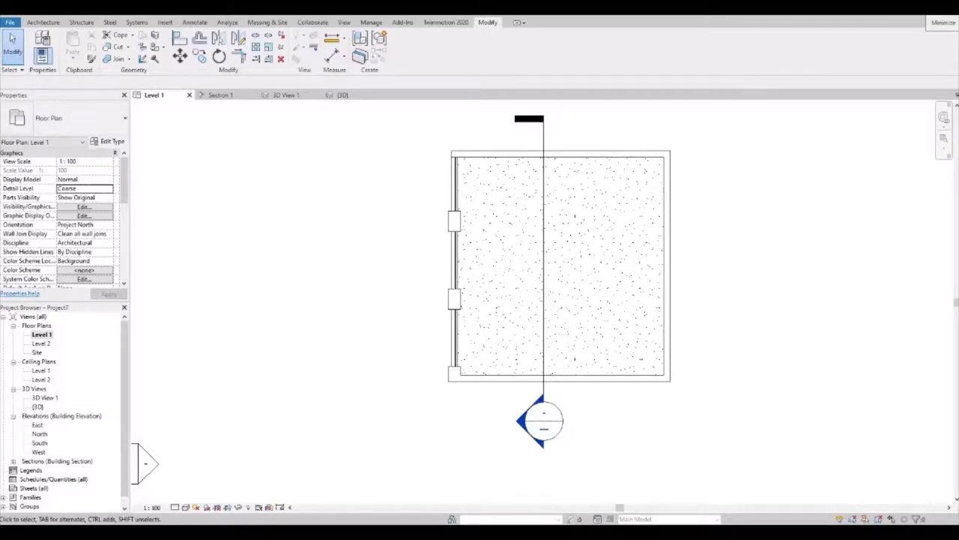
click(941, 22)
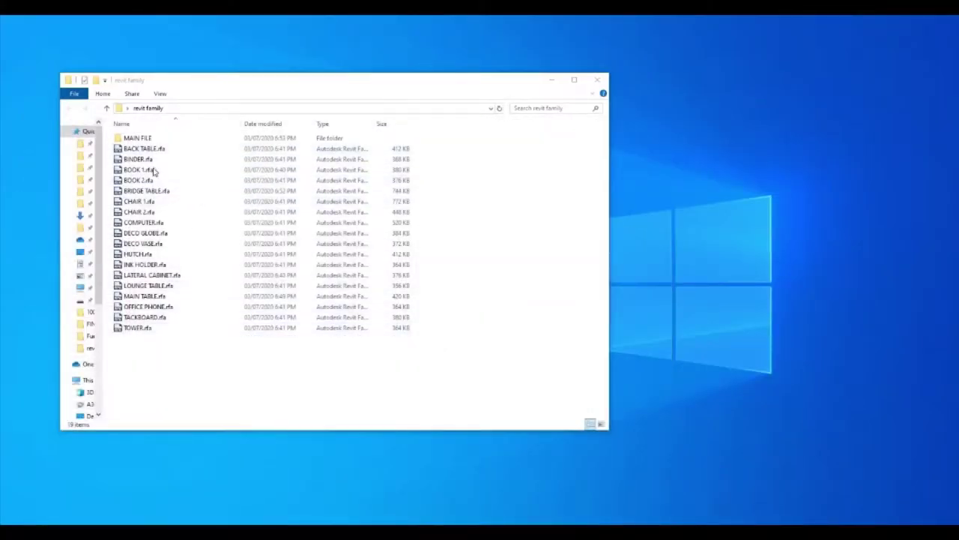
- Drag all 18 .rfa furniture families from the revit family folder into Revit, then close Explorer
drag(225, 346, 114, 146)
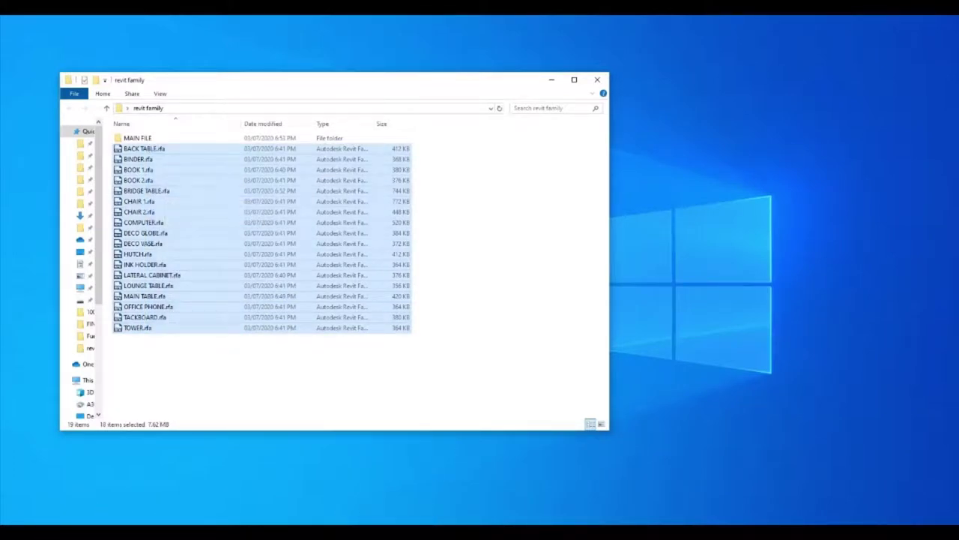
drag(262, 533, 270, 343)
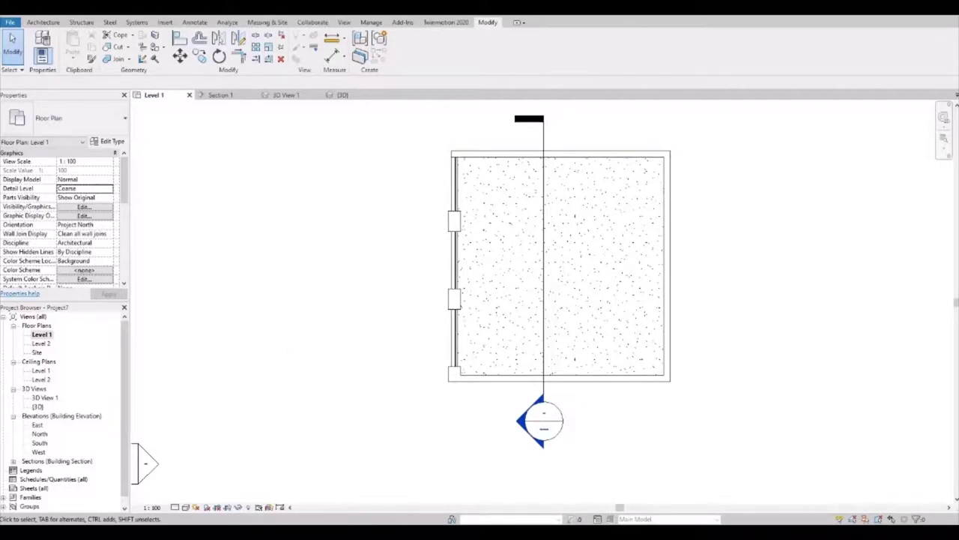
key(alt+Tab)
drag(449, 80, 692, 98)
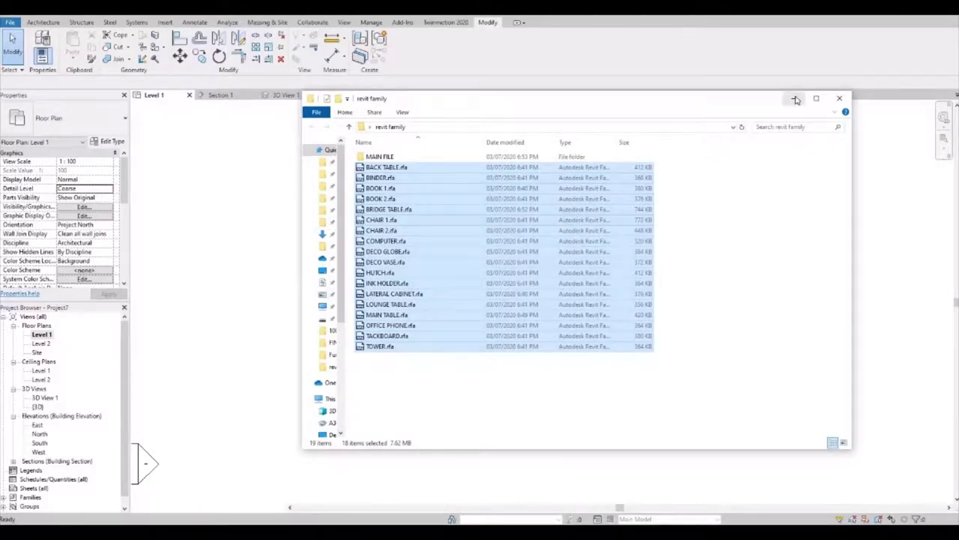
click(569, 207)
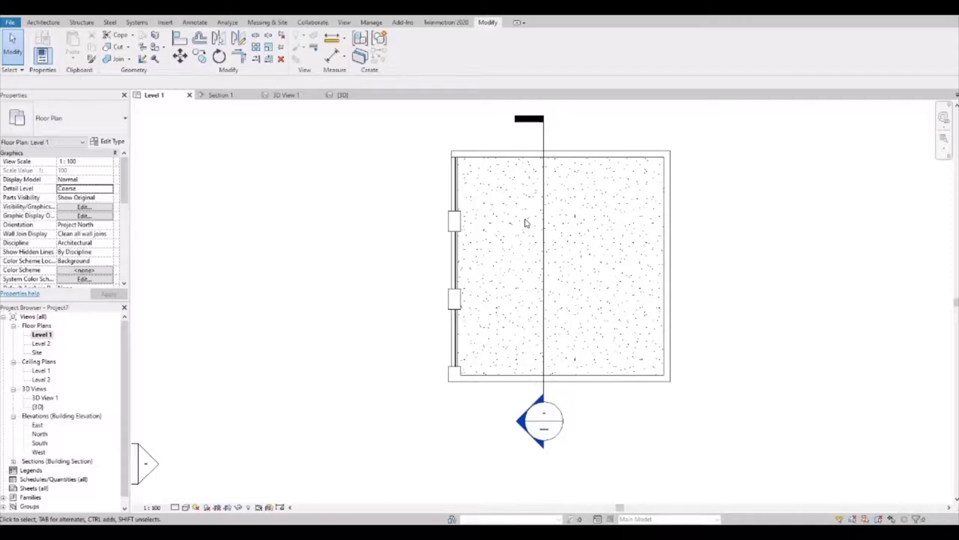
- Place two CHAIR 1 chairs near the left wall of the Level 1 plan
key(Escape)
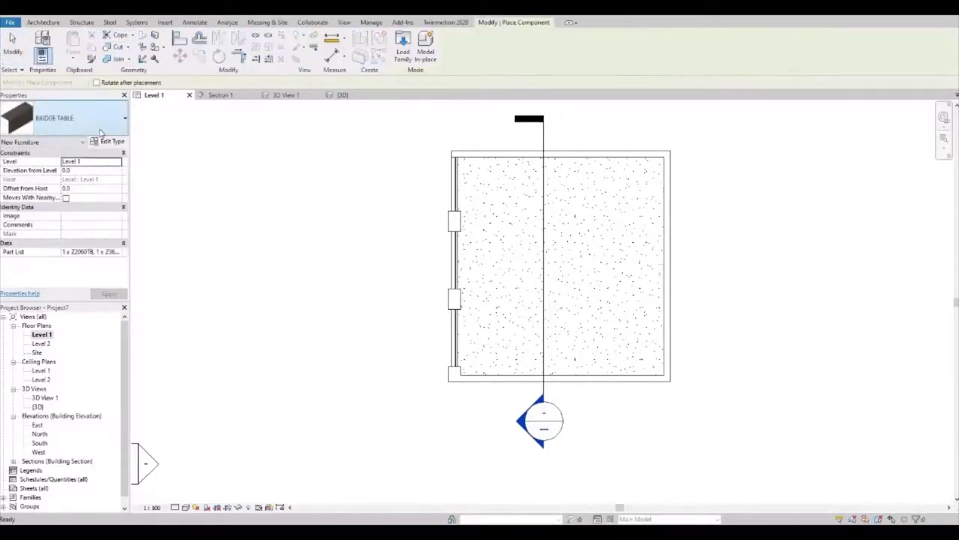
click(120, 129)
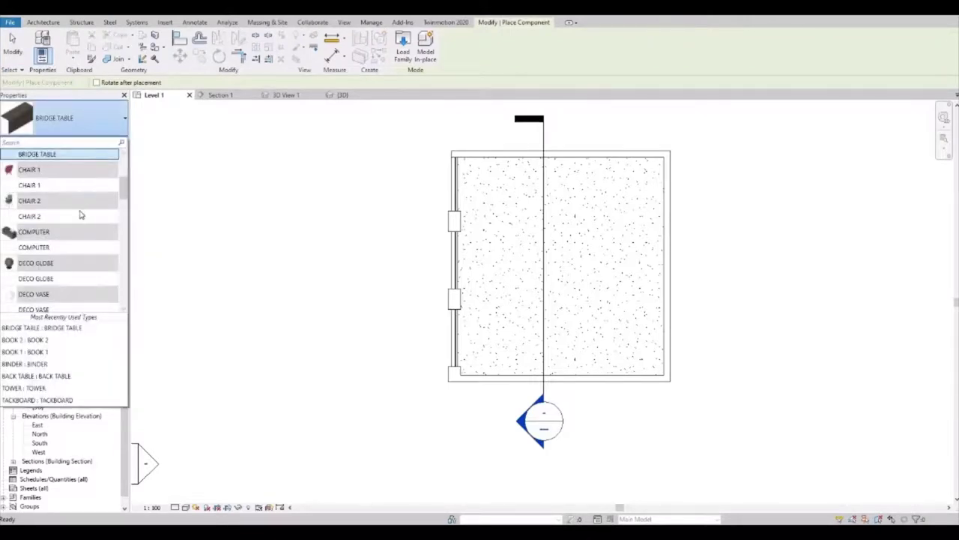
scroll(78, 217, up, 1)
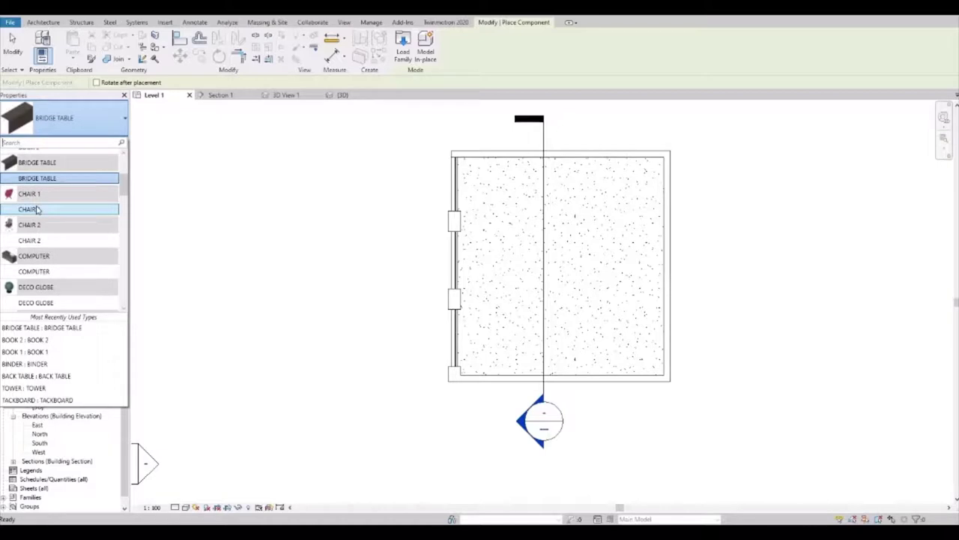
click(40, 211)
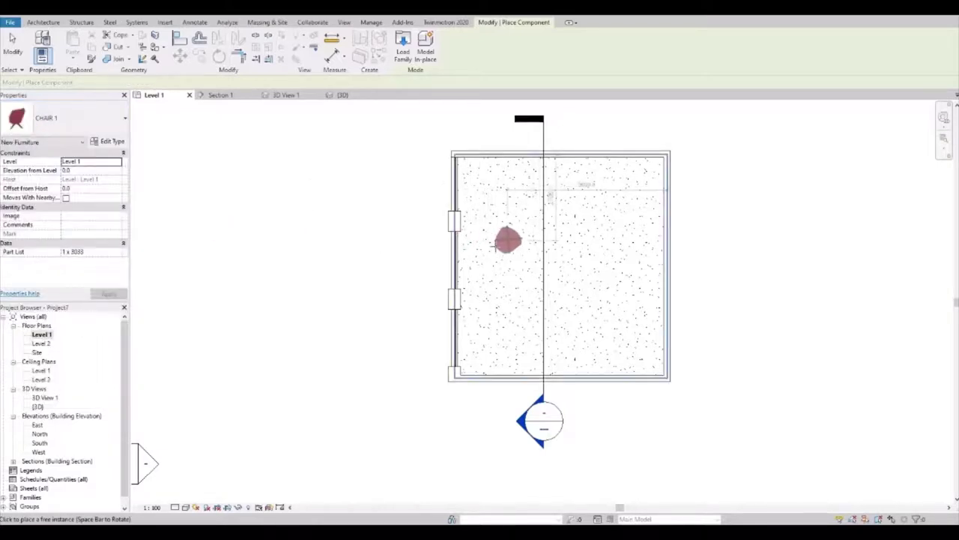
scroll(489, 255, up, 1)
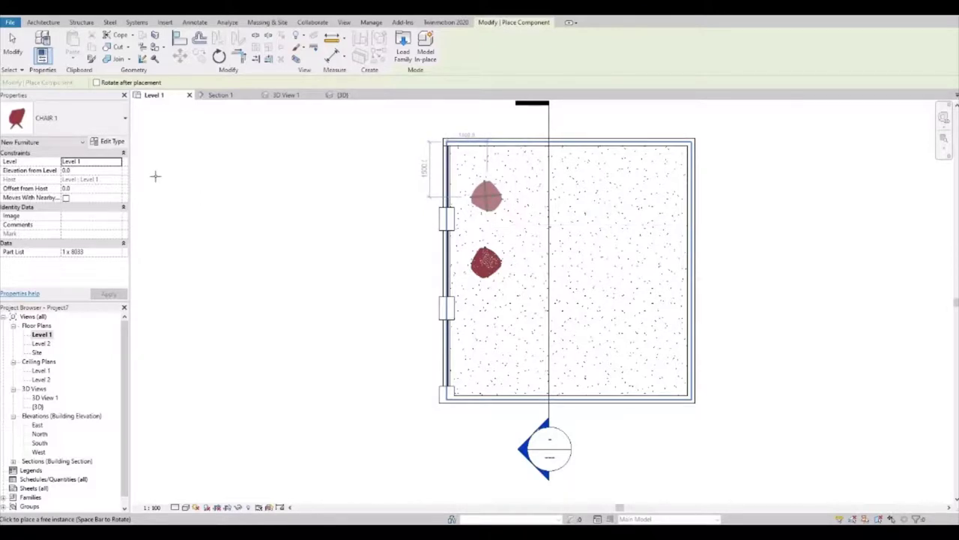
- Place a round LOUNGE TABLE by the chairs and browse the type list for BACK TABLE
click(111, 127)
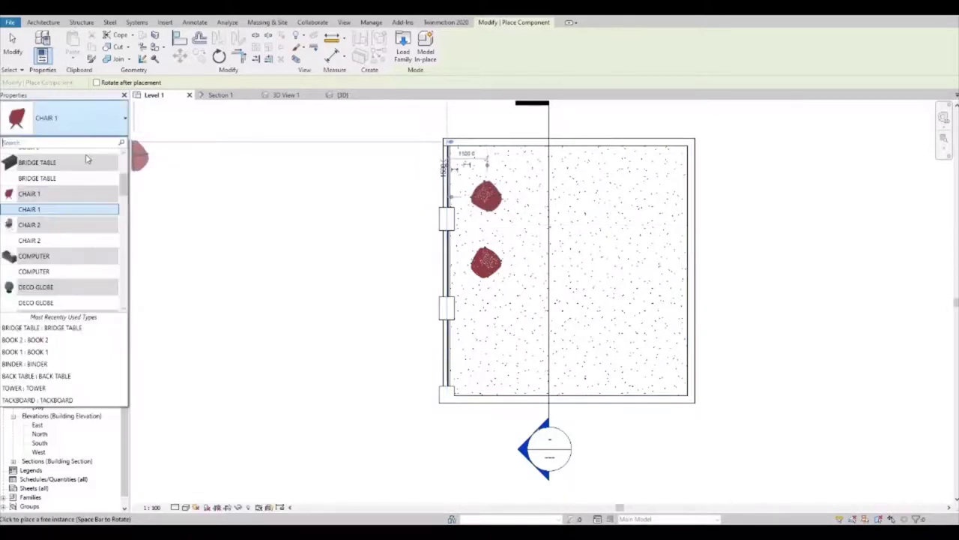
mouse_move(29, 200)
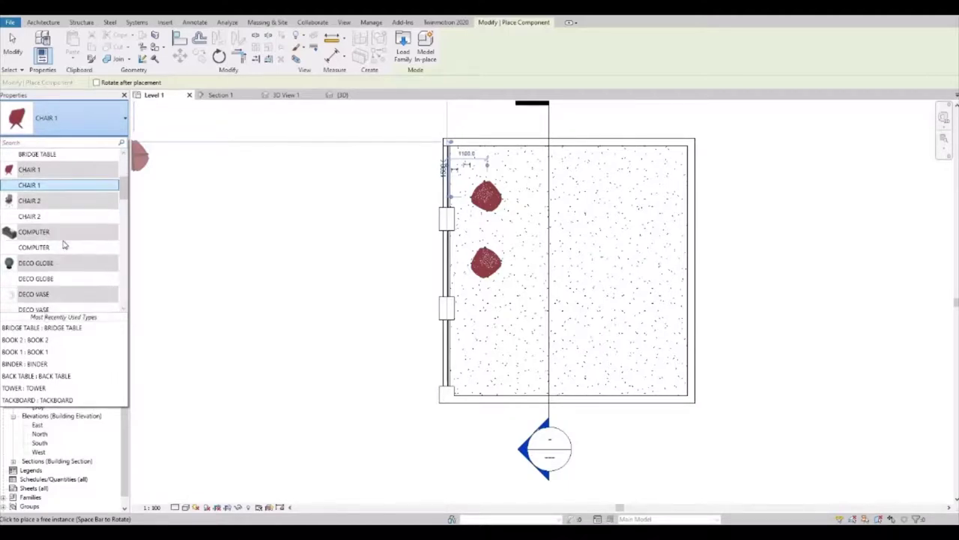
scroll(62, 242, down, 1)
scroll(62, 247, down, 1)
scroll(63, 250, down, 1)
scroll(63, 251, down, 1)
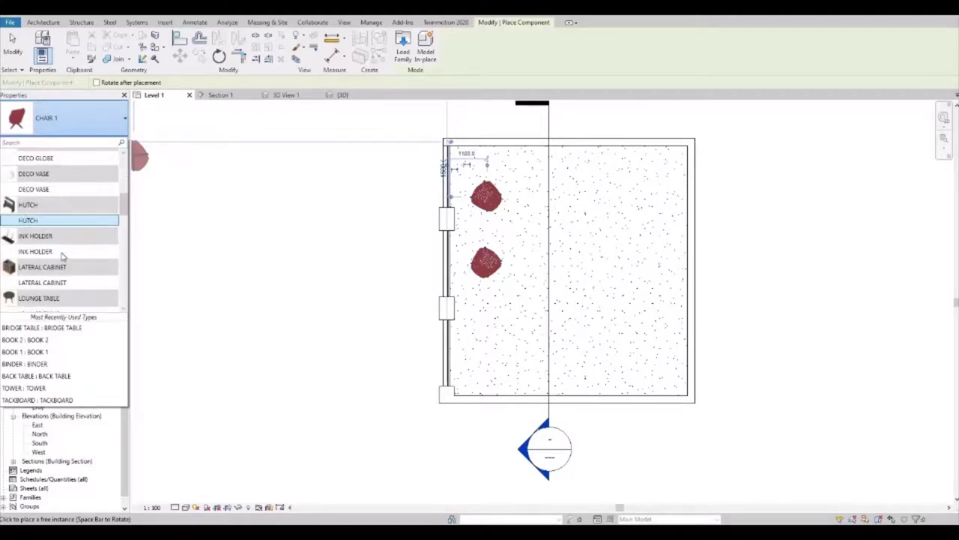
scroll(63, 255, down, 1)
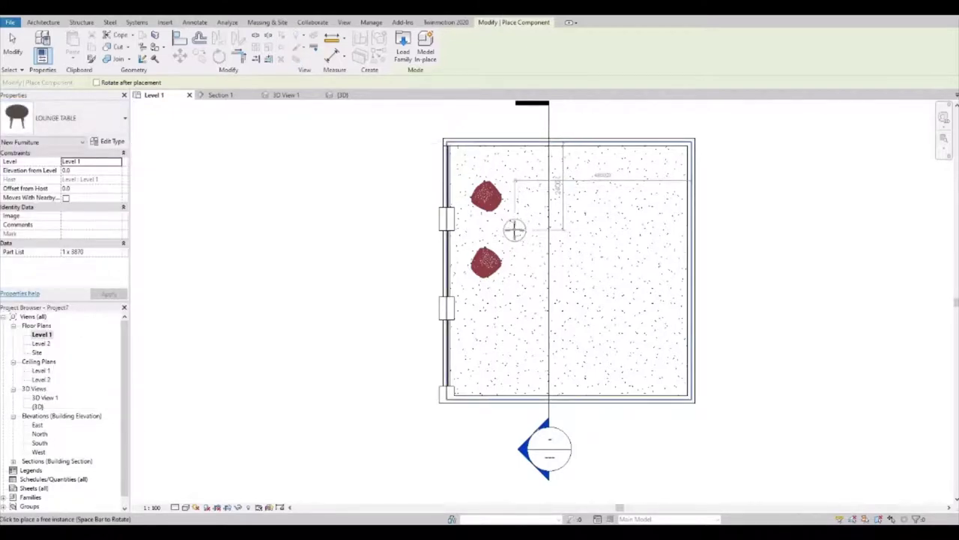
click(75, 118)
scroll(73, 239, up, 3)
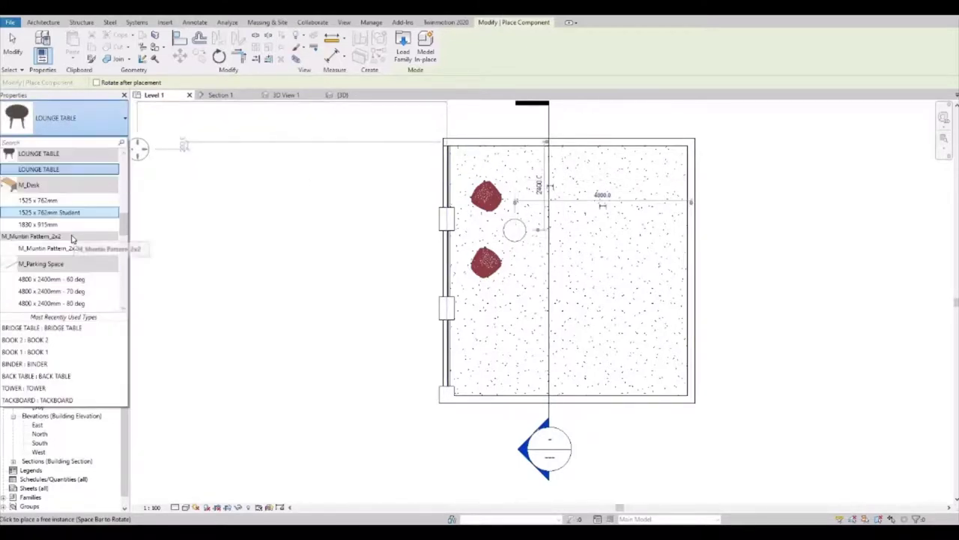
scroll(73, 238, up, 3)
scroll(72, 239, up, 2)
- Place a BACK TABLE against the bottom wall
click(73, 188)
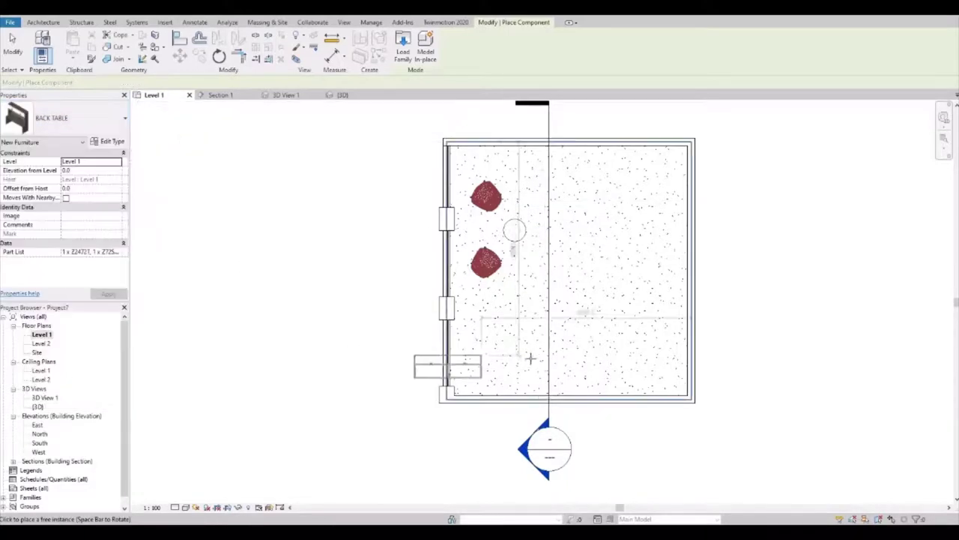
scroll(498, 382, up, 1)
scroll(499, 382, up, 2)
click(534, 394)
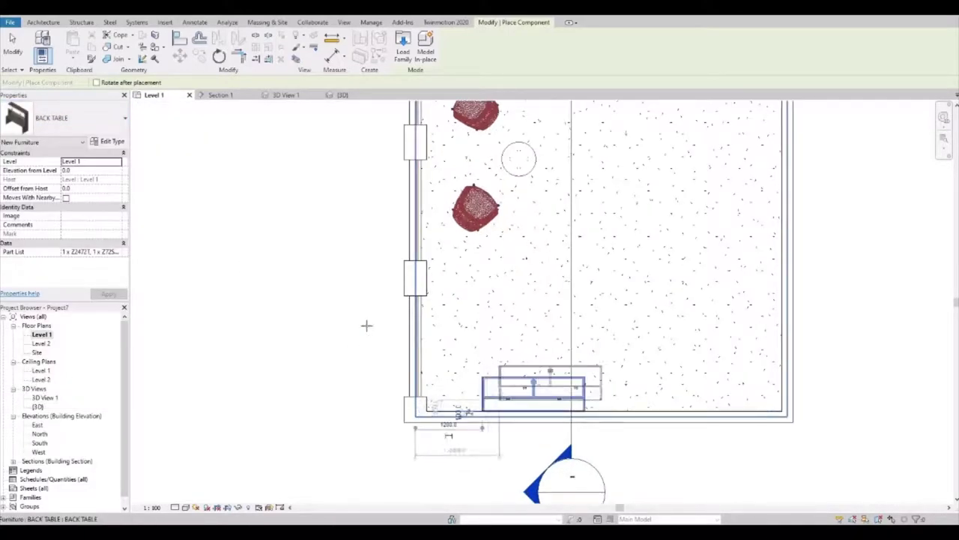
key(Escape)
- Place a BRIDGE TABLE just above the back table
key(c)
key(m)
click(74, 118)
scroll(68, 242, up, 1)
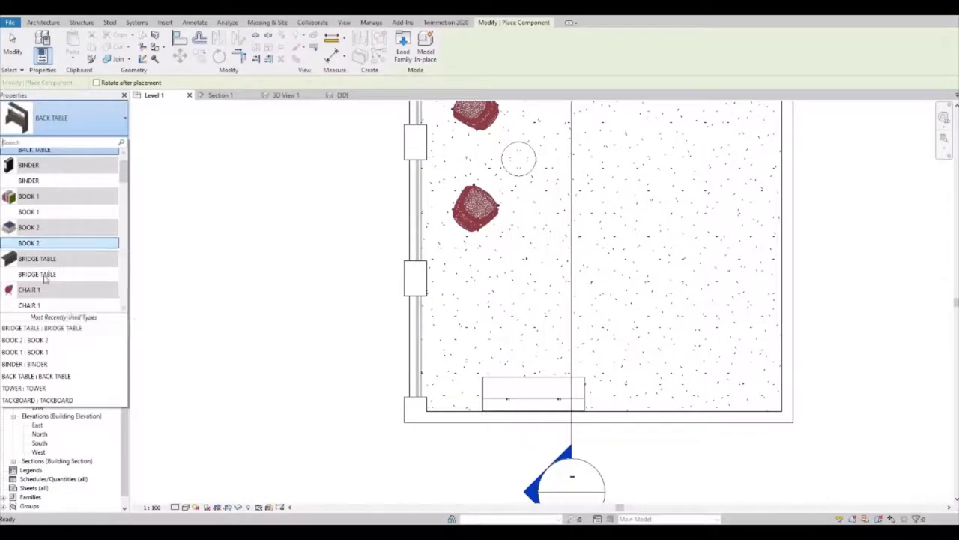
click(45, 276)
click(502, 365)
scroll(503, 365, up, 3)
key(Escape)
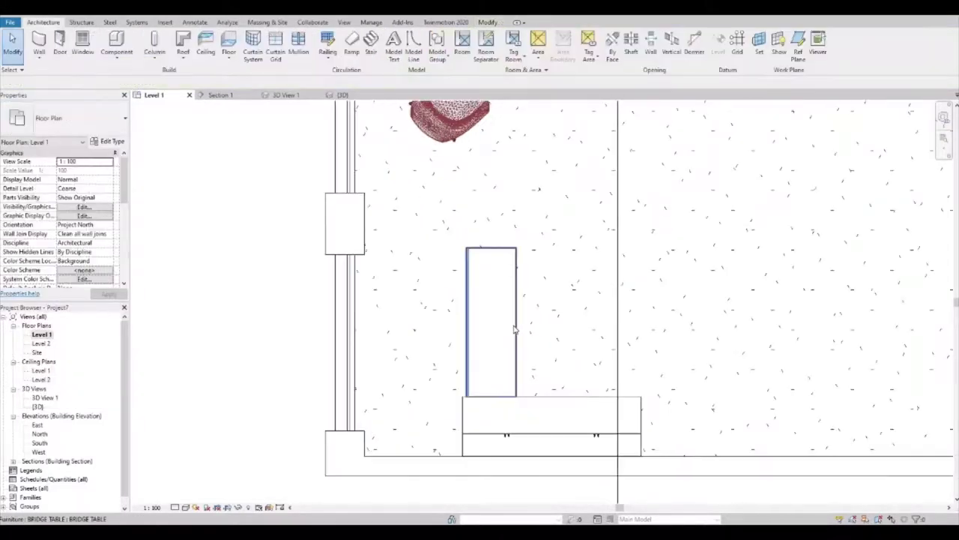
- Align the bridge table's edge to the back table with Align (AL)
click(487, 323)
key(Escape)
click(488, 21)
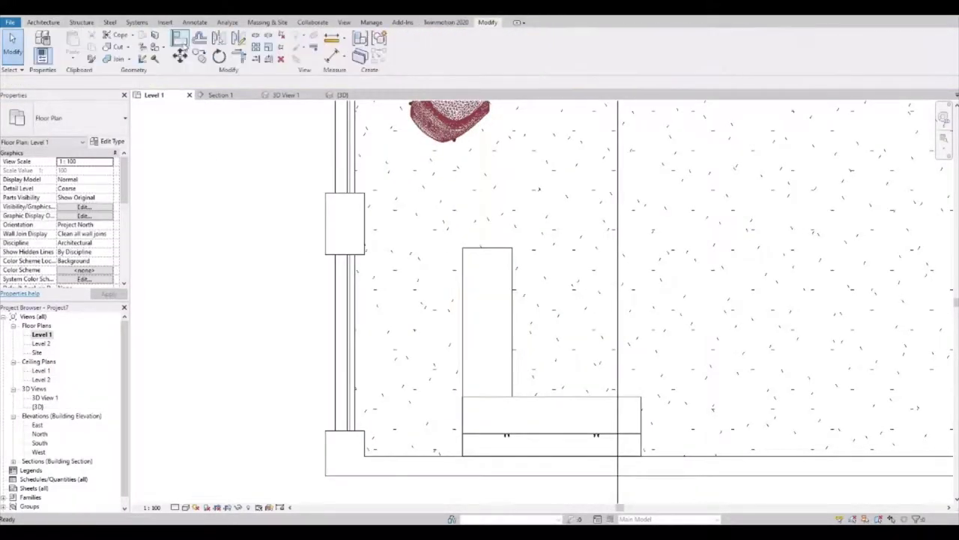
scroll(433, 392, up, 2)
scroll(475, 388, up, 2)
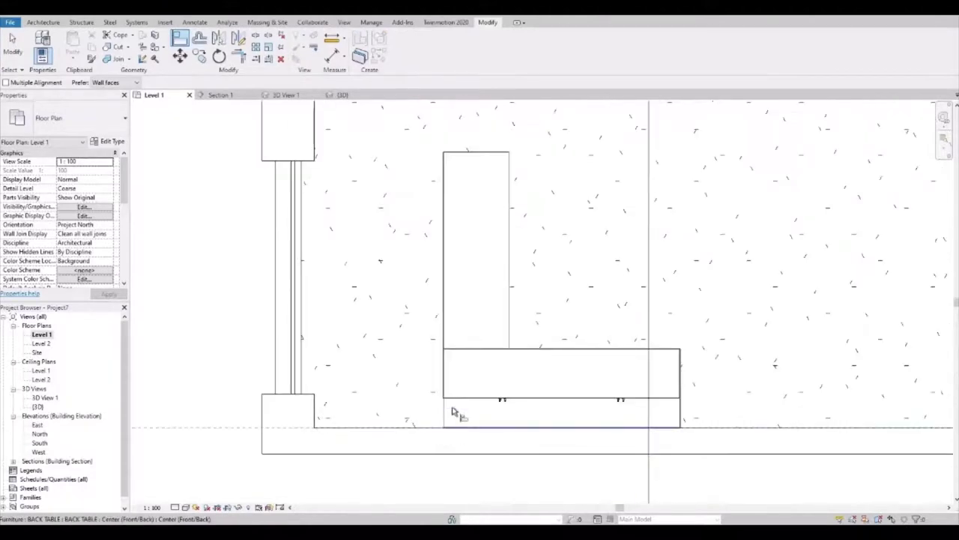
key(Escape)
scroll(455, 411, up, 2)
scroll(430, 342, up, 2)
click(177, 39)
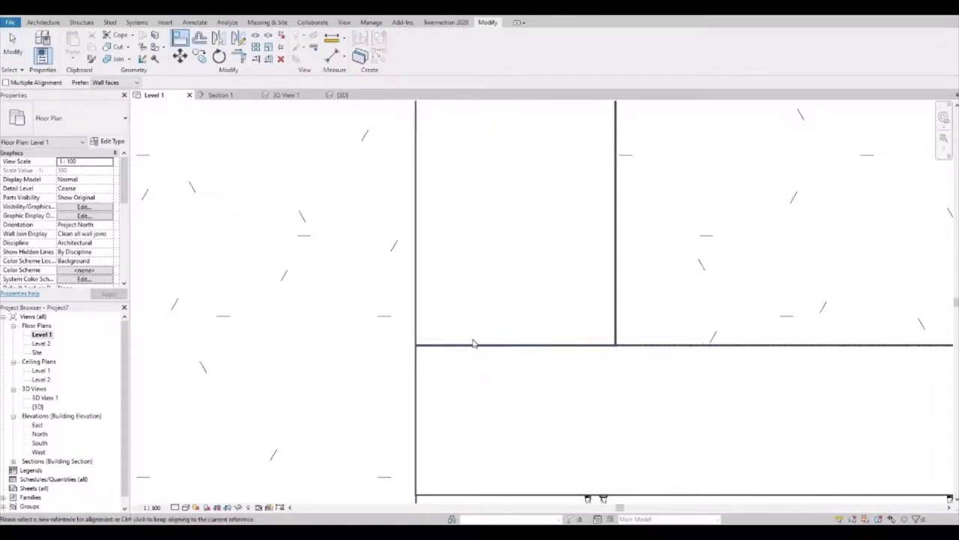
key(Escape)
scroll(458, 344, down, 3)
- Place the curved MAIN TABLE at the bridge table's far end
click(43, 22)
click(111, 41)
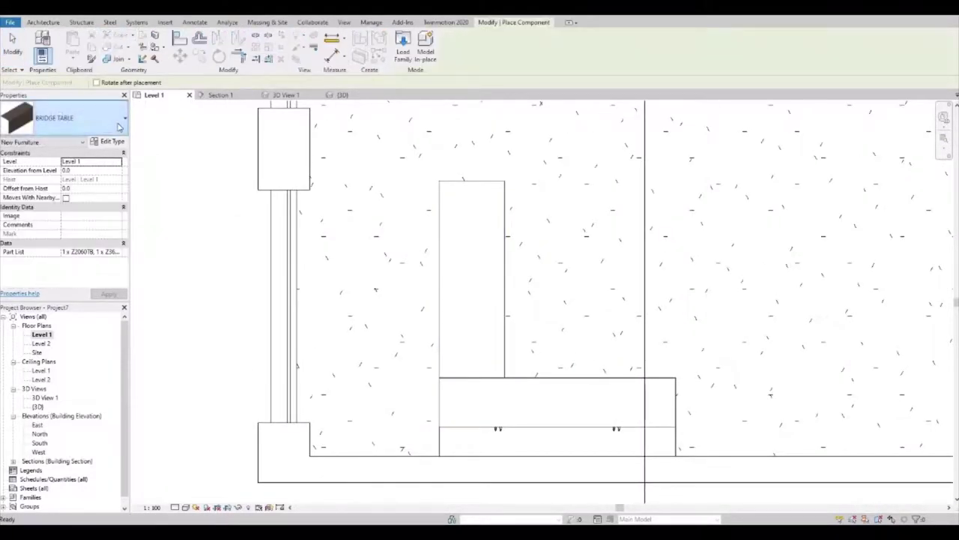
click(64, 118)
scroll(84, 258, down, 3)
scroll(84, 258, down, 3)
scroll(84, 258, down, 3)
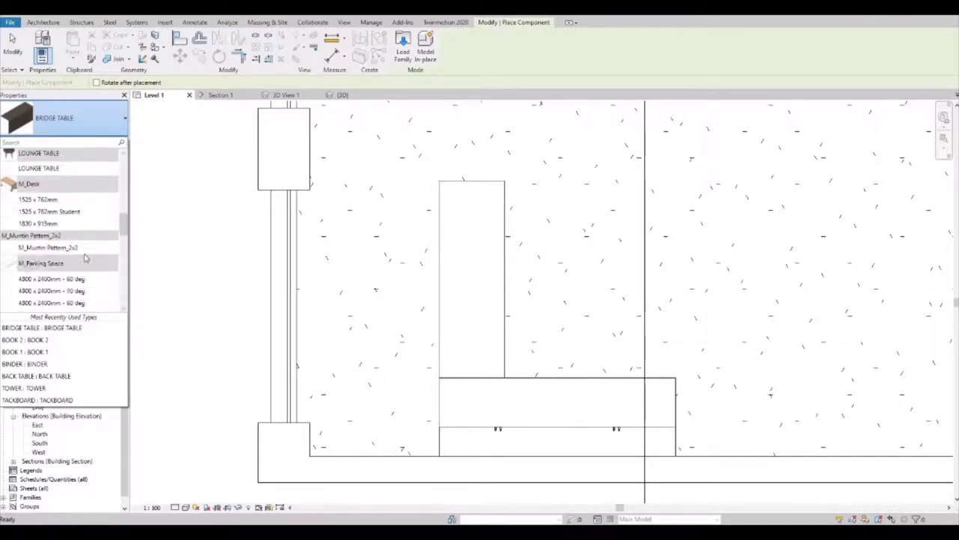
scroll(83, 260, down, 3)
scroll(81, 260, down, 3)
click(80, 260)
click(547, 326)
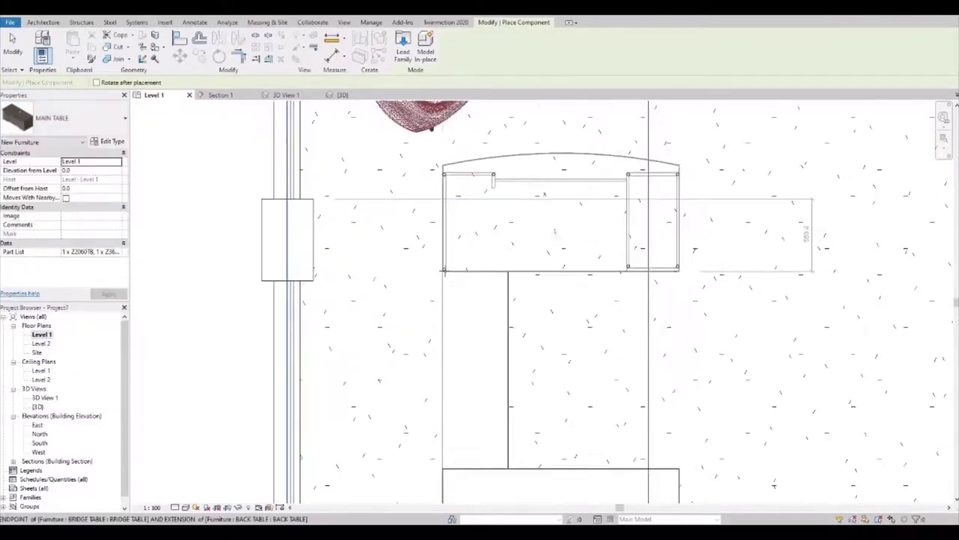
scroll(517, 317, up, 5)
key(Escape)
- Move the upper chair down the left wall and the lounge table up between the chairs
click(450, 188)
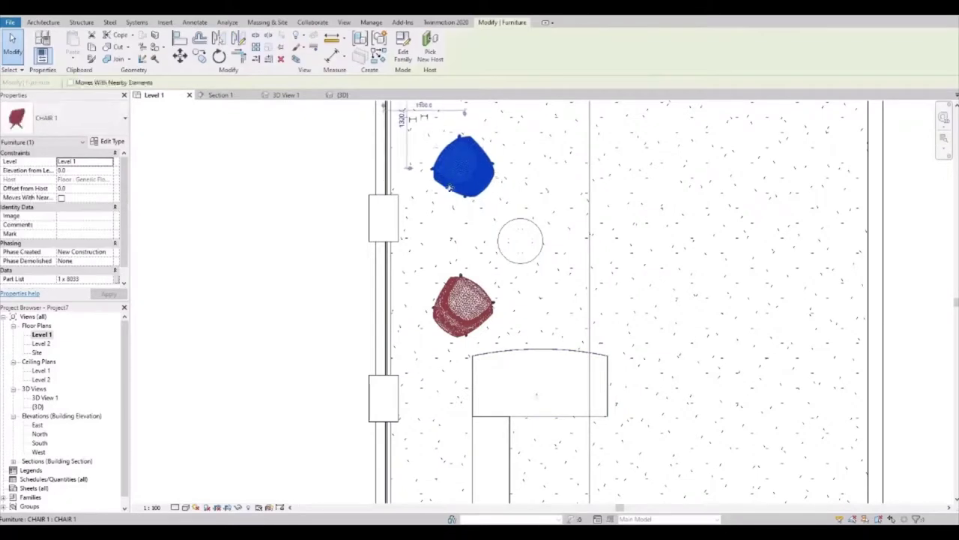
drag(451, 205, 457, 264)
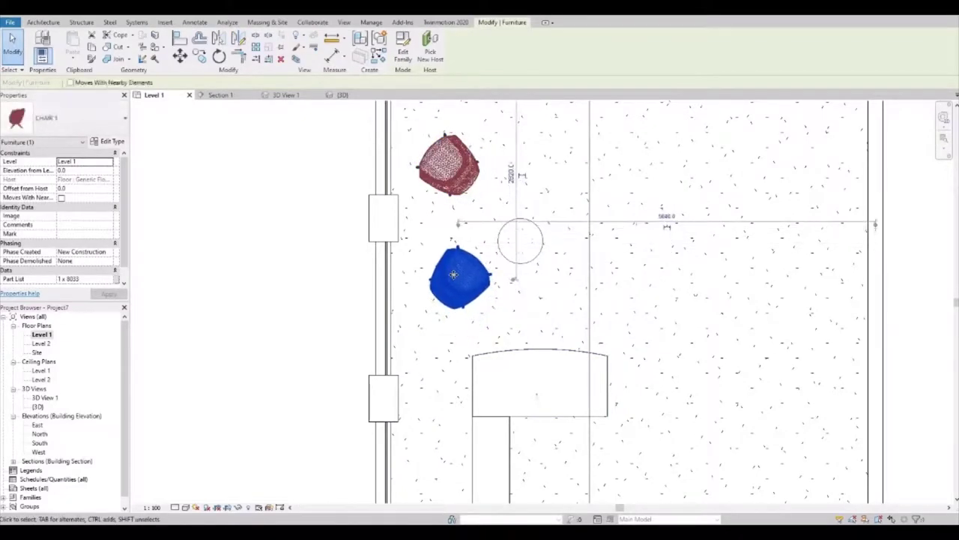
click(520, 240)
drag(520, 239, 503, 219)
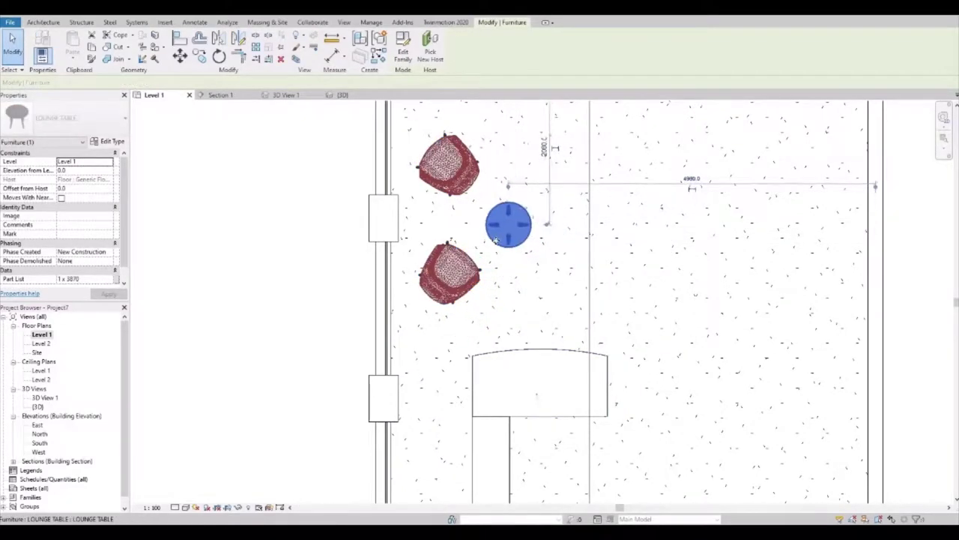
- Place a CHAIR 2 chair in the office
key(c)
key(m)
click(63, 117)
scroll(60, 225, down, 3)
click(54, 218)
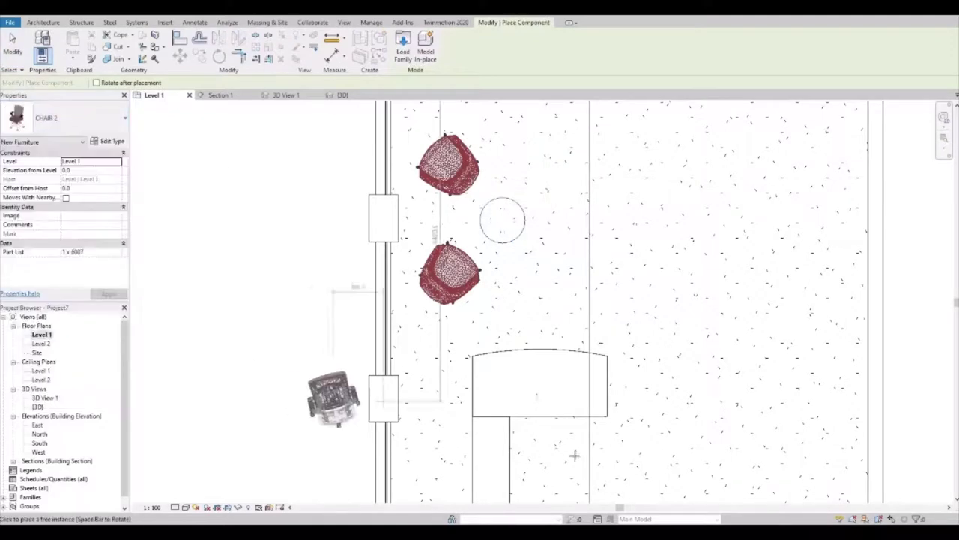
middle_drag(549, 454, 474, 341)
click(477, 351)
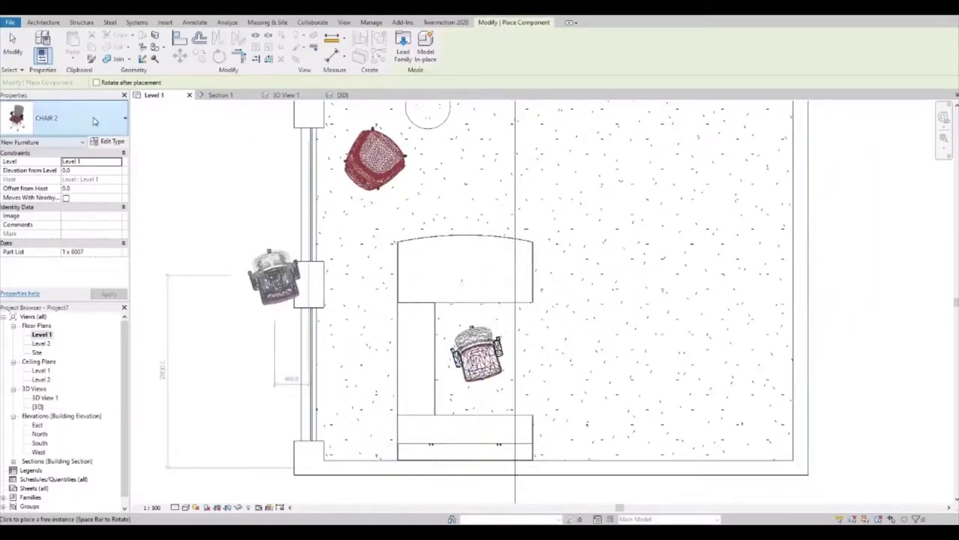
- Place a COMPUTER in the plan after briefly choosing INK HOLDER
click(95, 118)
scroll(46, 261, down, 1)
scroll(46, 262, down, 1)
scroll(37, 275, down, 1)
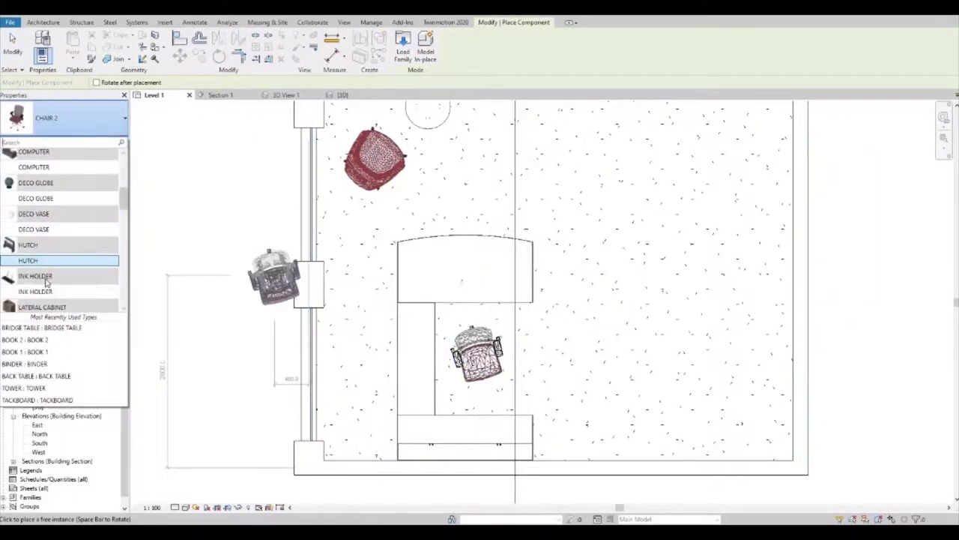
click(38, 287)
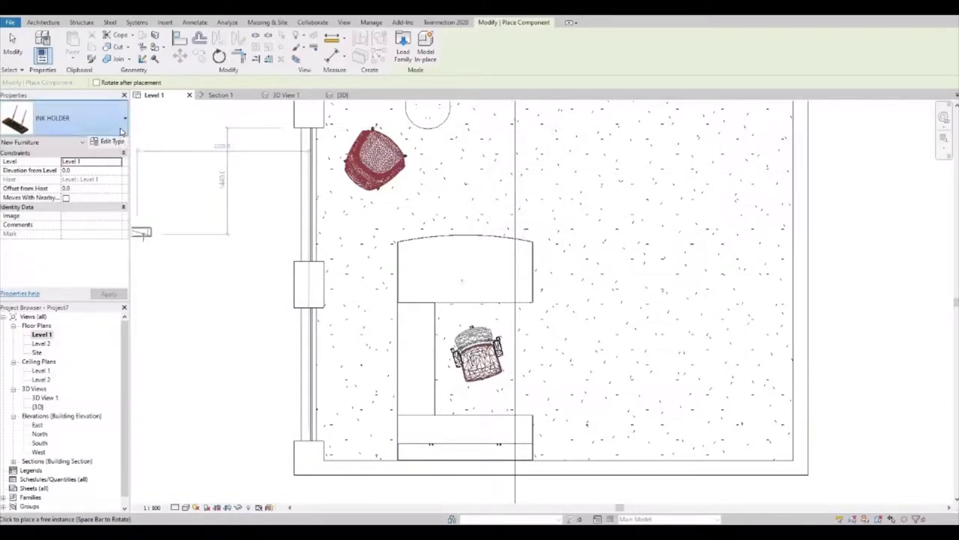
click(68, 117)
scroll(55, 256, up, 3)
click(37, 200)
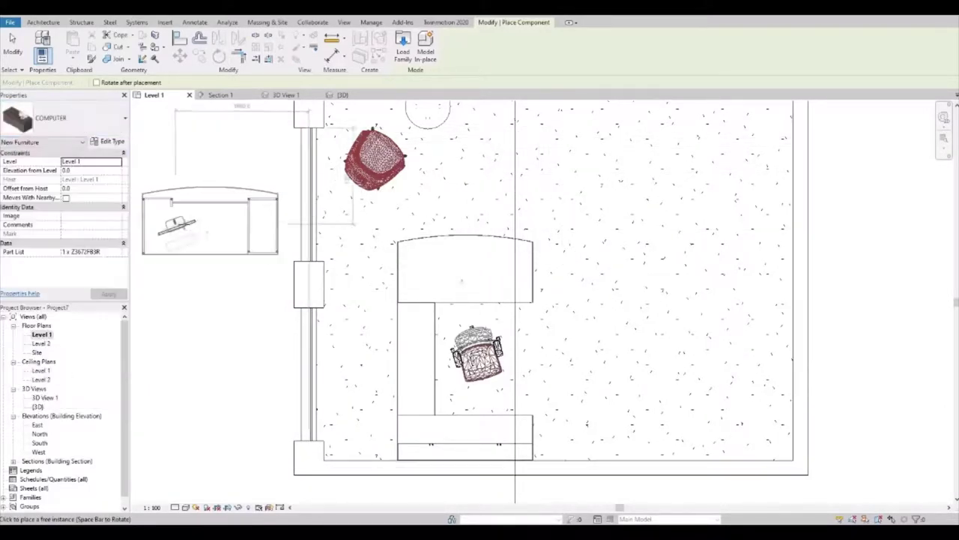
middle_drag(225, 225, 332, 234)
click(264, 238)
- Open the computer's family to inspect its imported geometry, then return to the project
double_click(287, 227)
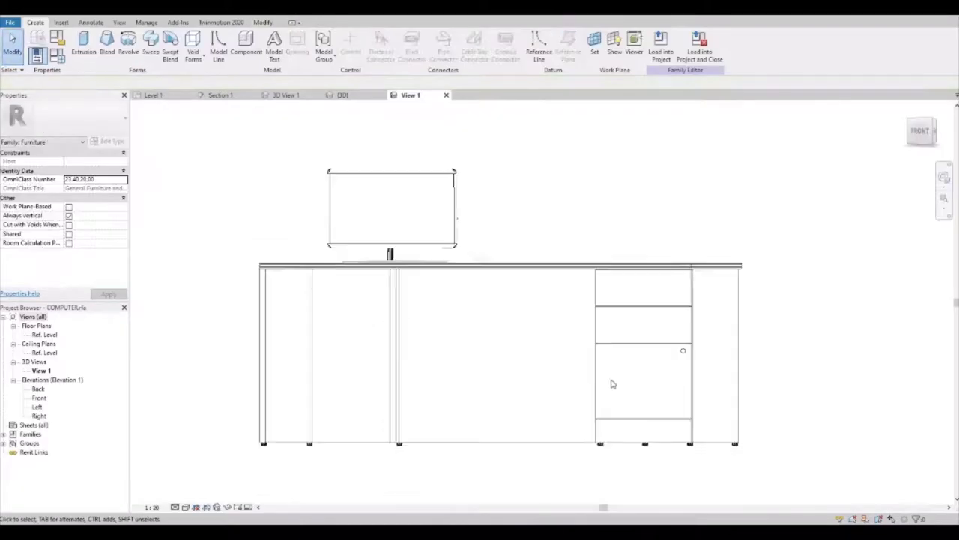
click(610, 381)
key(Escape)
click(527, 278)
key(ctrl+Tab)
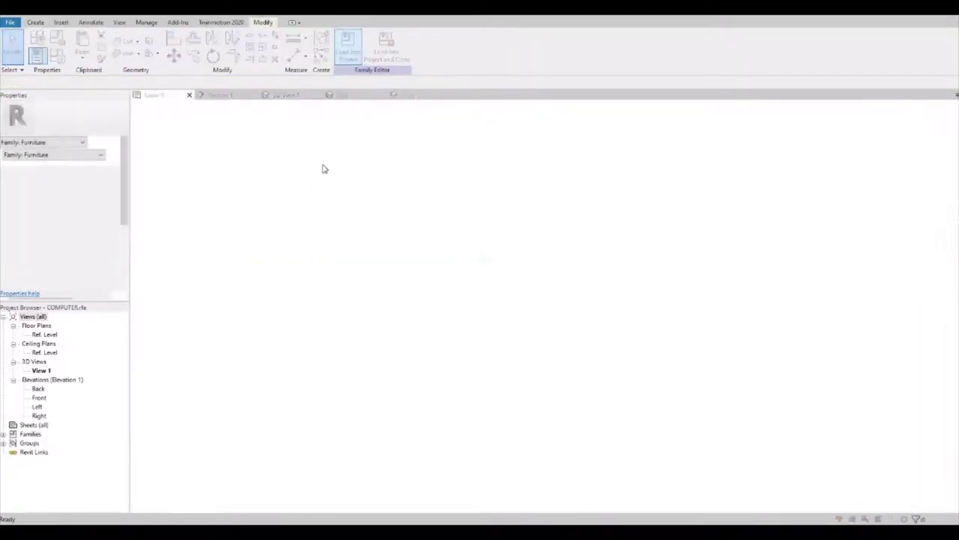
- Move the computer onto the curved main table's top
click(232, 246)
drag(232, 246, 535, 268)
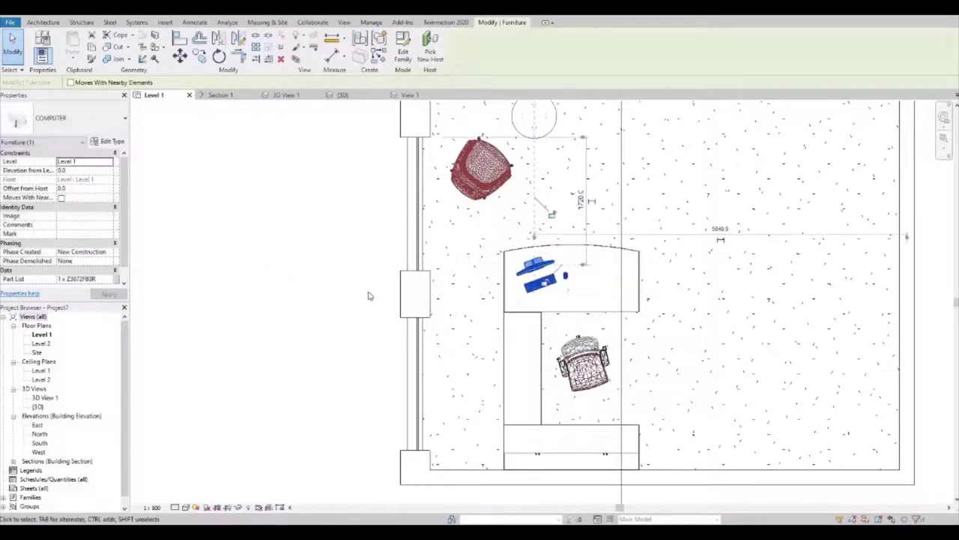
click(368, 295)
- Place a LATERAL CABINET at the lower end of the desk by the back table
key(c)
key(m)
click(64, 118)
scroll(67, 276, down, 3)
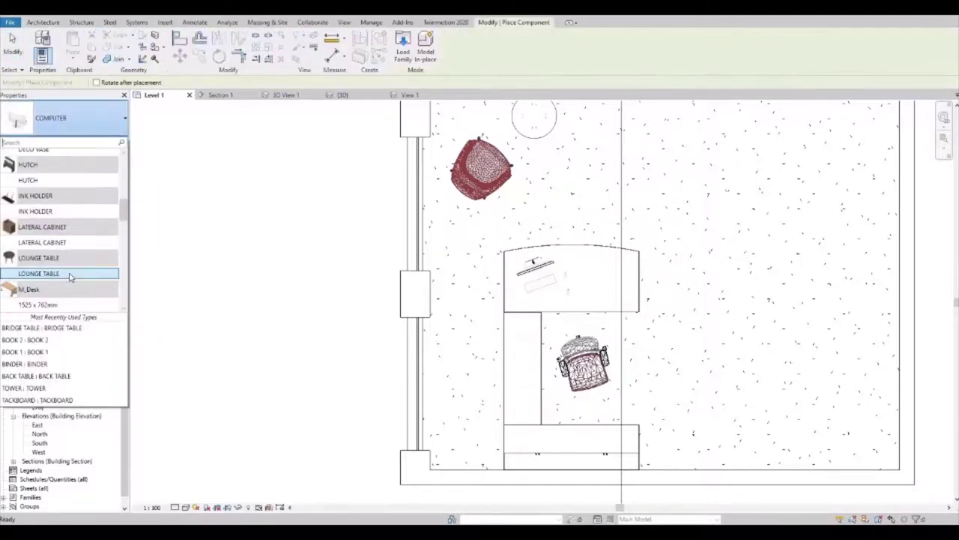
scroll(68, 275, down, 2)
click(61, 171)
scroll(535, 385, up, 2)
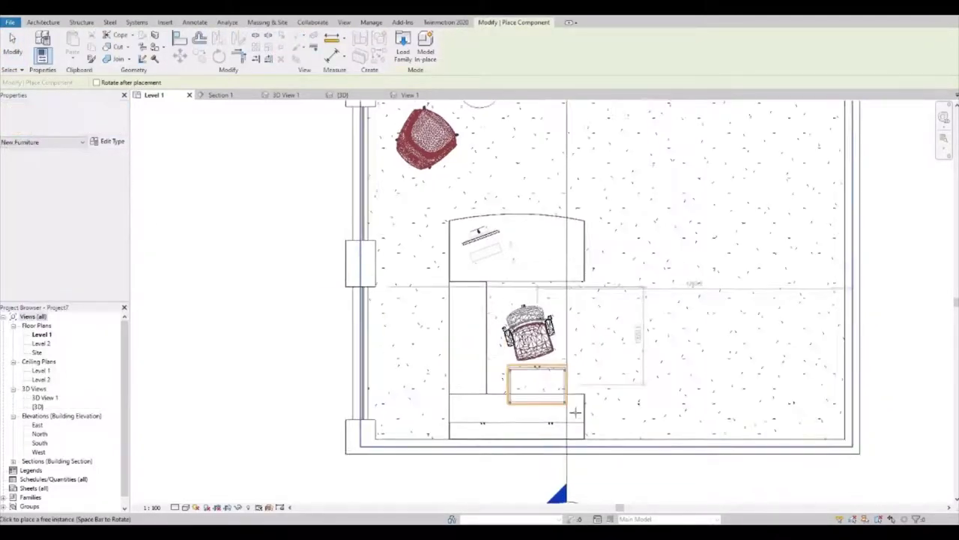
scroll(552, 420, up, 2)
scroll(582, 382, up, 1)
key(Escape)
scroll(581, 382, up, 1)
click(542, 479)
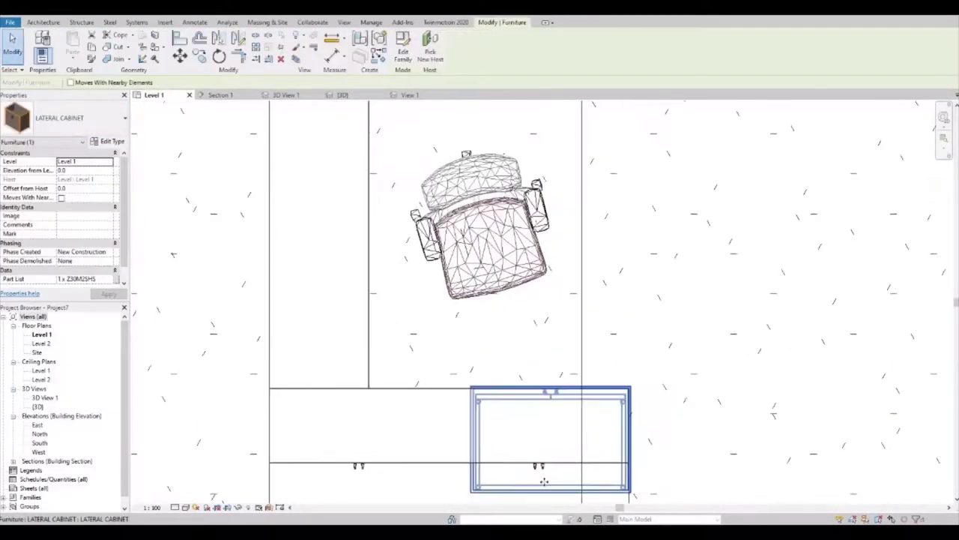
key(Escape)
- Place an OFFICE PHONE on the curved main table
key(c)
key(m)
click(64, 118)
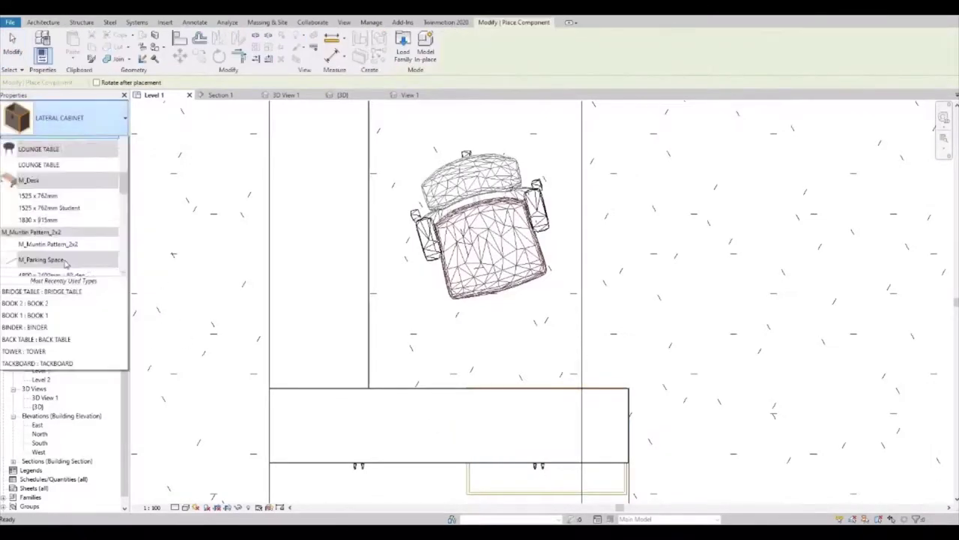
scroll(61, 240, up, 2)
scroll(62, 249, up, 2)
click(61, 249)
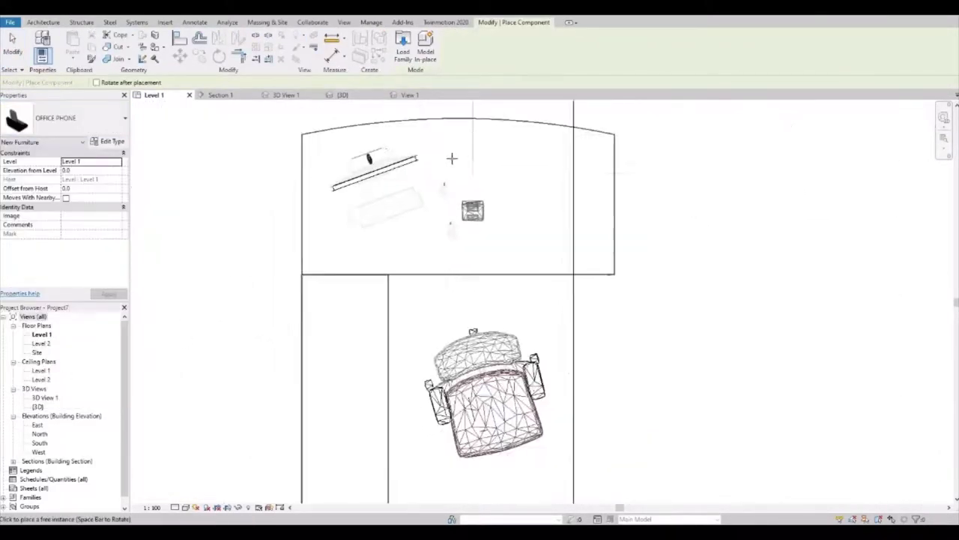
key(Escape)
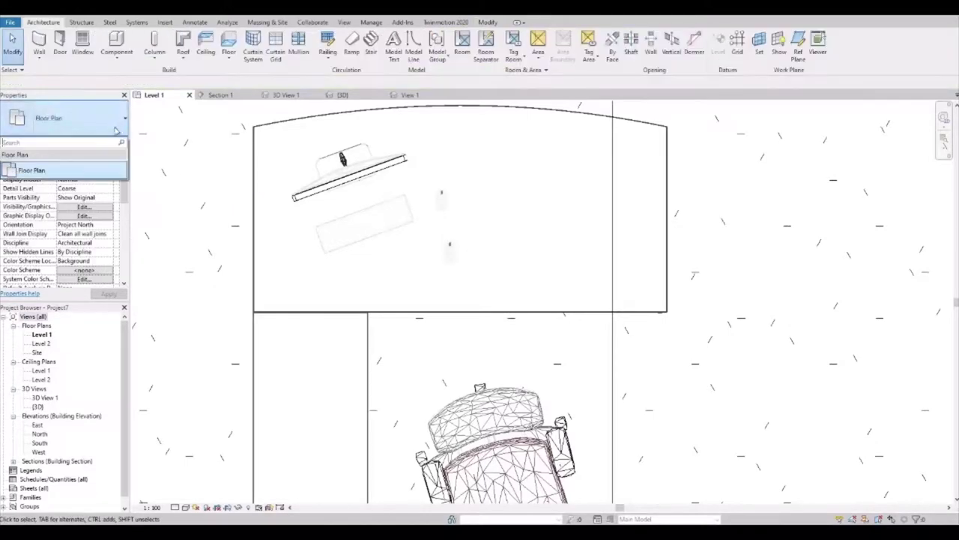
- Place a TOWER cabinet beside the desk
key(c)
key(m)
click(64, 117)
scroll(82, 284, down, 1)
click(93, 311)
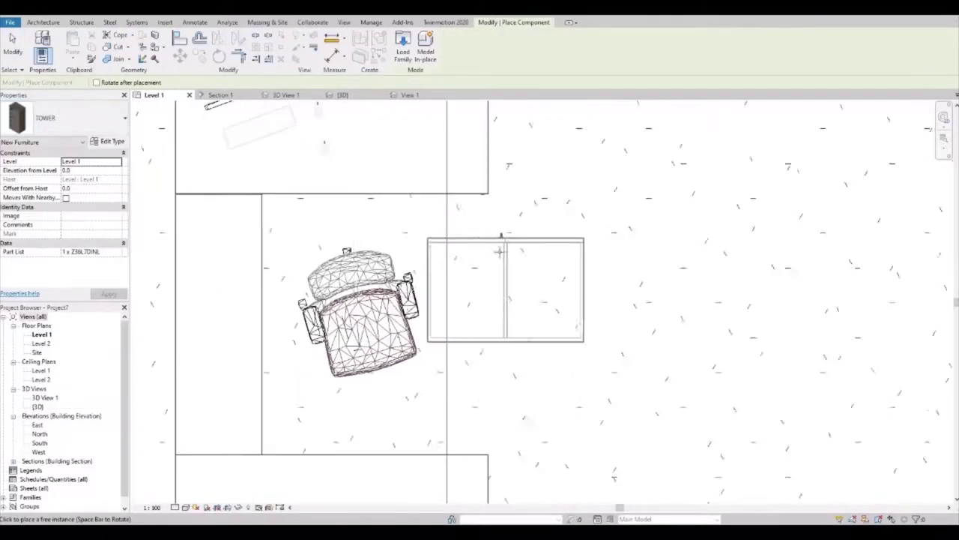
click(505, 390)
key(Escape)
key(Escape)
- Cancel the Align command and start placing a furniture component
key(a)
key(l)
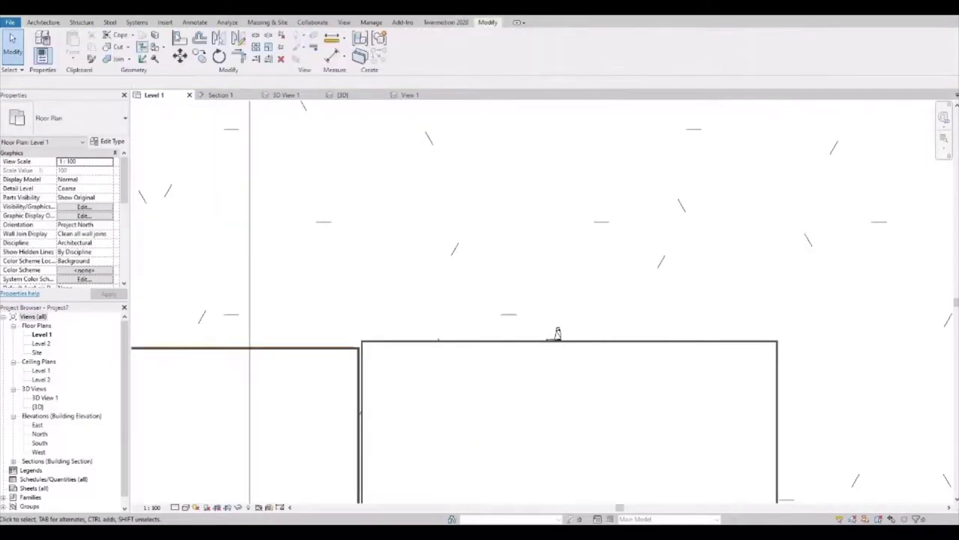
scroll(367, 361, down, 1)
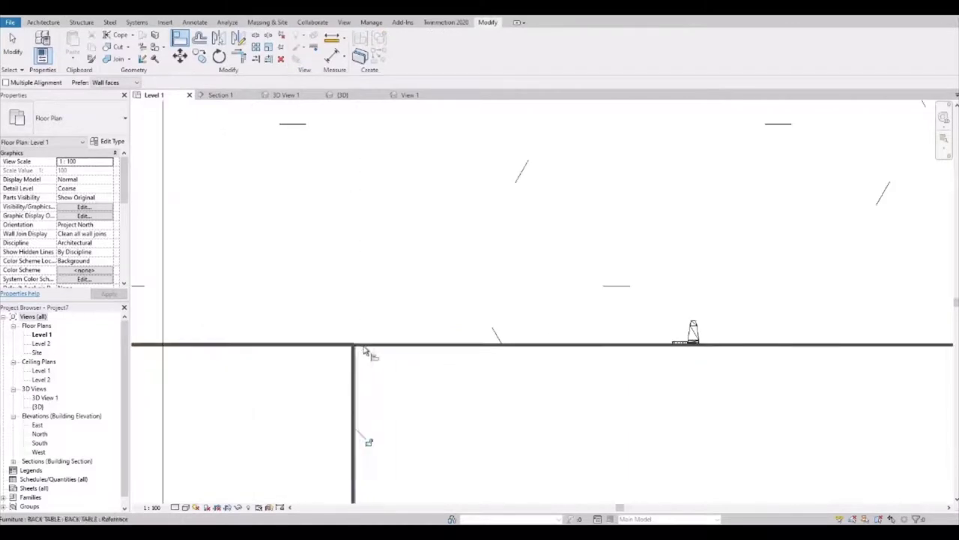
key(Escape)
scroll(367, 352, down, 3)
click(43, 22)
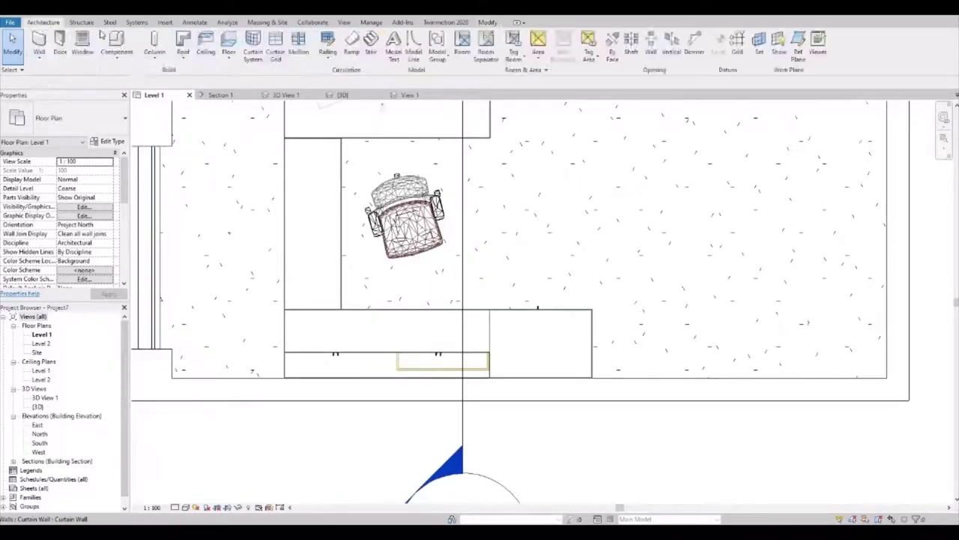
click(105, 49)
click(90, 118)
- Place a DECO GLOBE on the floor to the right of the chair
scroll(73, 273, up, 5)
scroll(73, 273, up, 3)
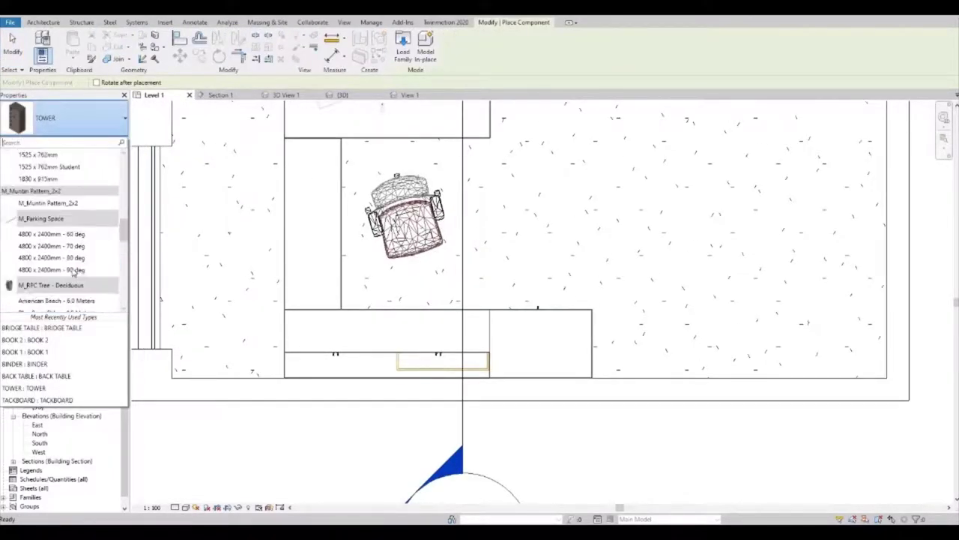
scroll(73, 273, up, 2)
scroll(71, 269, up, 2)
click(68, 265)
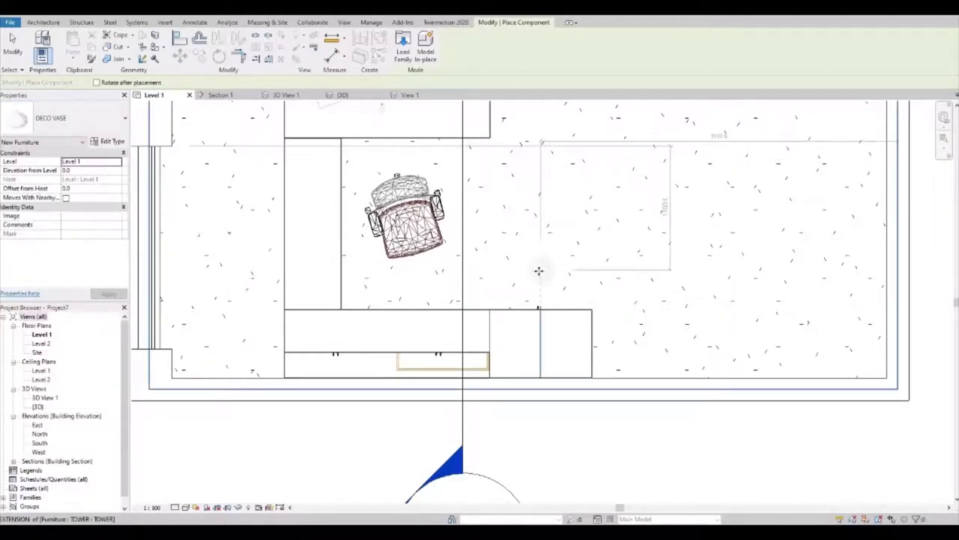
click(90, 117)
click(52, 186)
click(539, 226)
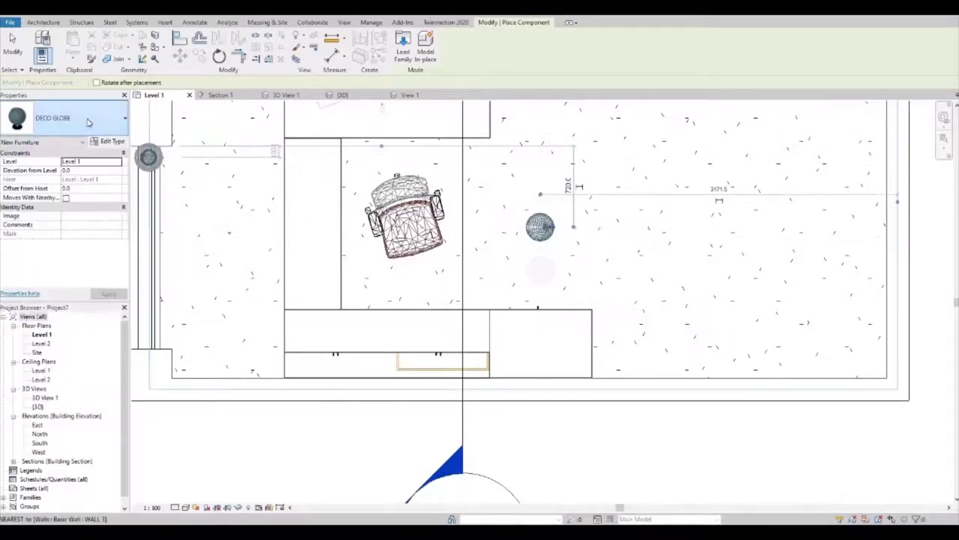
- Place BOOK 1 beside the globe
click(90, 117)
scroll(59, 225, up, 1)
scroll(48, 237, up, 1)
click(48, 237)
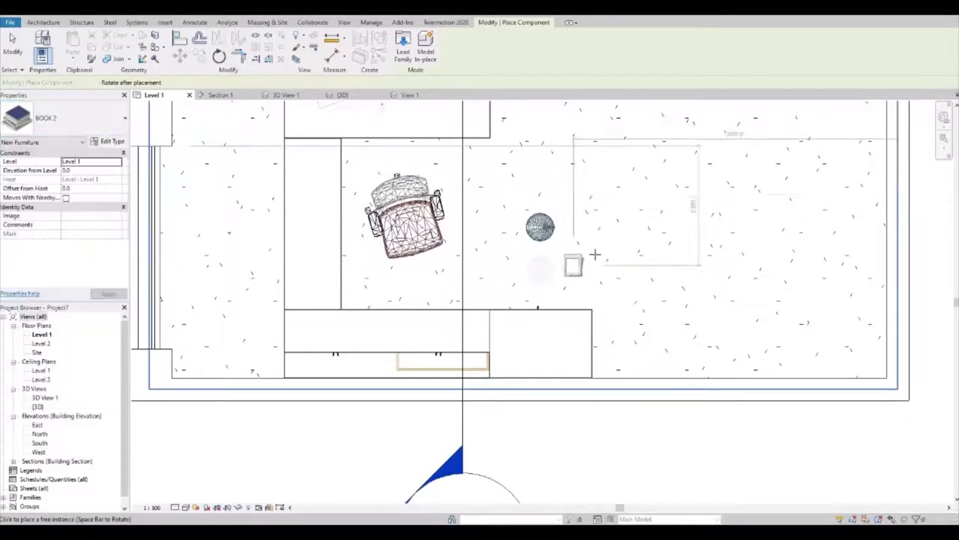
click(90, 117)
click(29, 174)
click(584, 225)
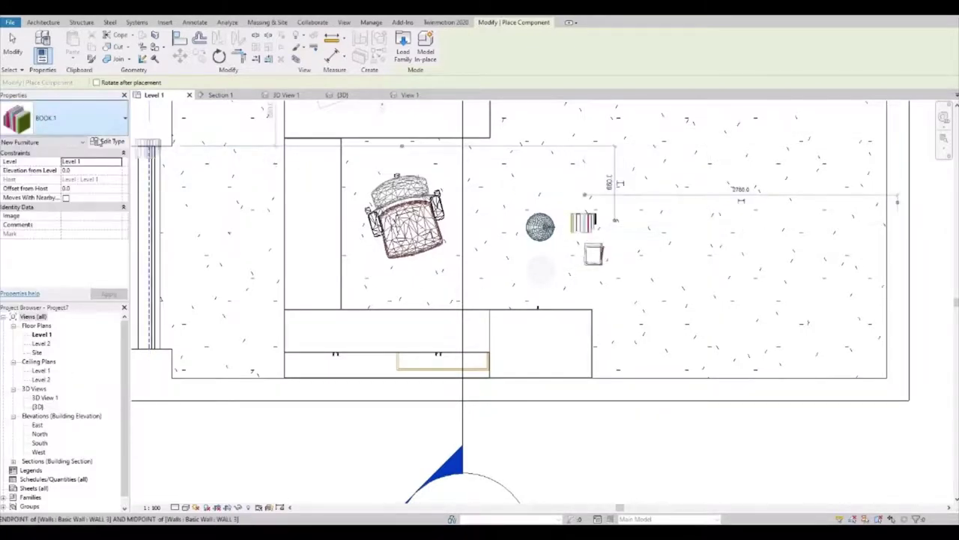
- Place a BINDER beside the books and end component placement
click(89, 118)
scroll(49, 212, up, 1)
click(64, 199)
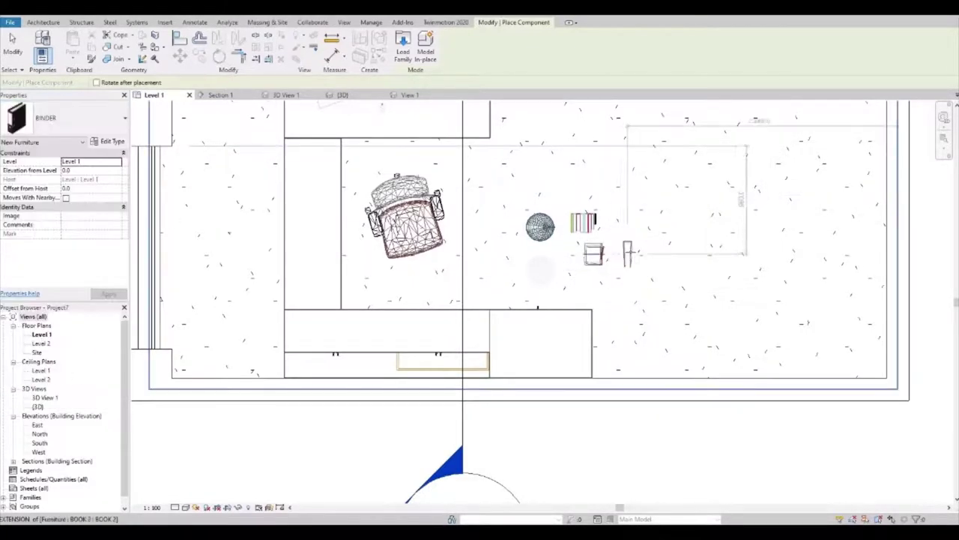
click(629, 255)
click(90, 118)
scroll(55, 215, up, 1)
scroll(56, 216, down, 1)
key(Escape)
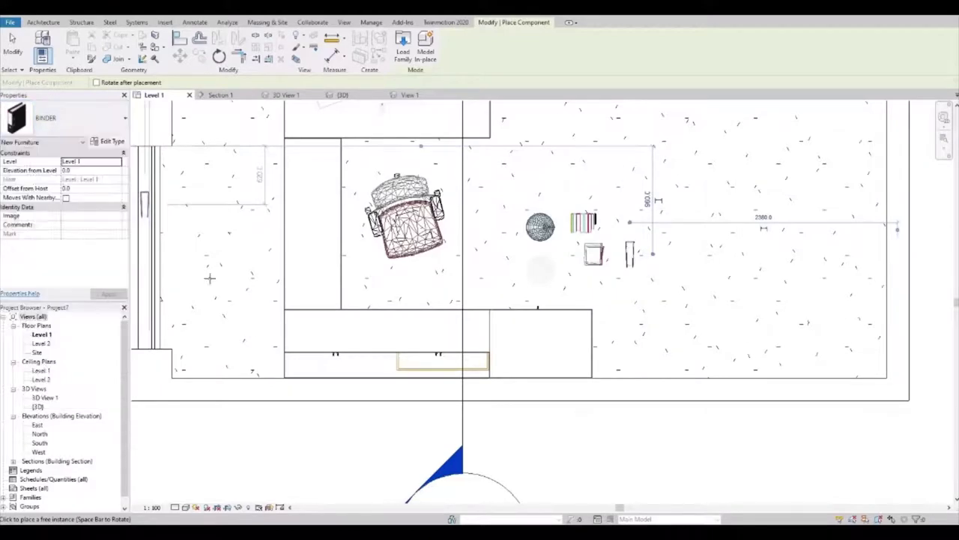
scroll(267, 275, down, 2)
- Begin a section line with its start point left of the room
key(s)
key(e)
click(174, 183)
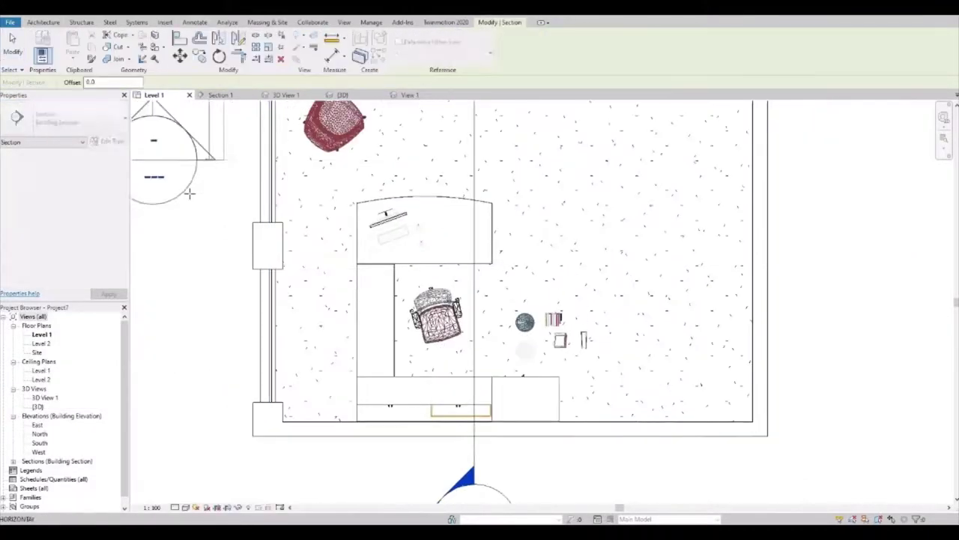
- Finish the section line right of the room and open Section 2
click(785, 183)
double_click(832, 195)
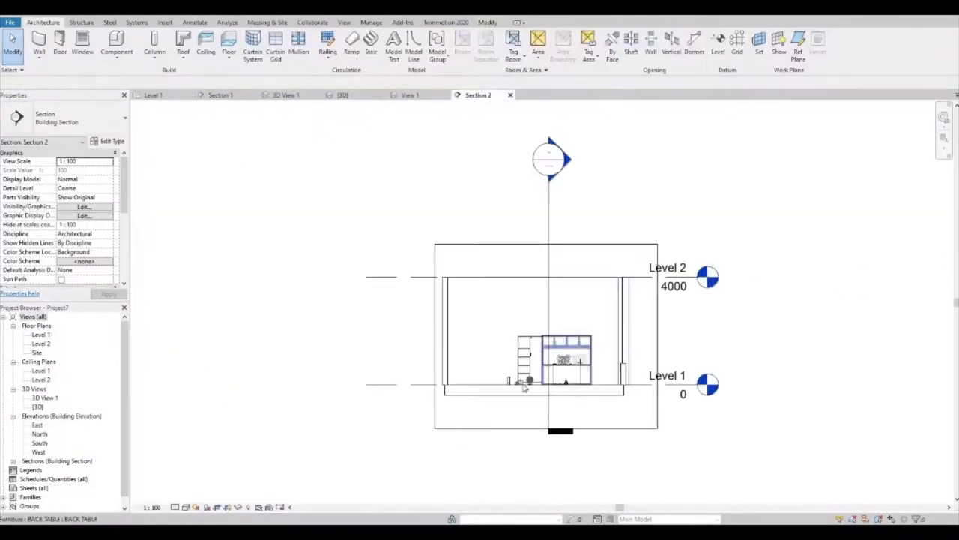
scroll(585, 360, up, 4)
- Raise the DECO GLOBE to 1350.0 onto the tower cabinet's top shelf
click(483, 417)
key(Up)
key(Up)
key(Up)
key(Up)
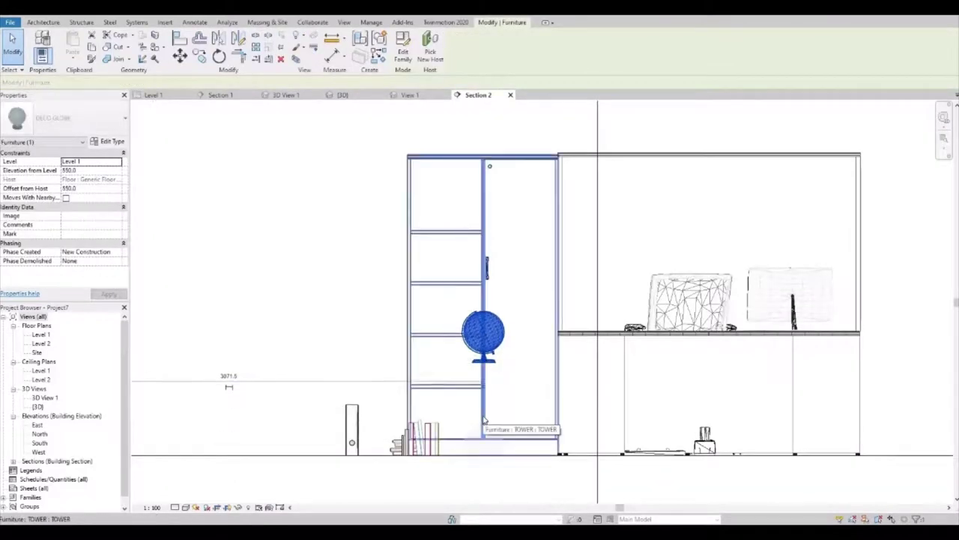
key(Up)
key(Up)
key(Up)
drag(482, 279, 465, 231)
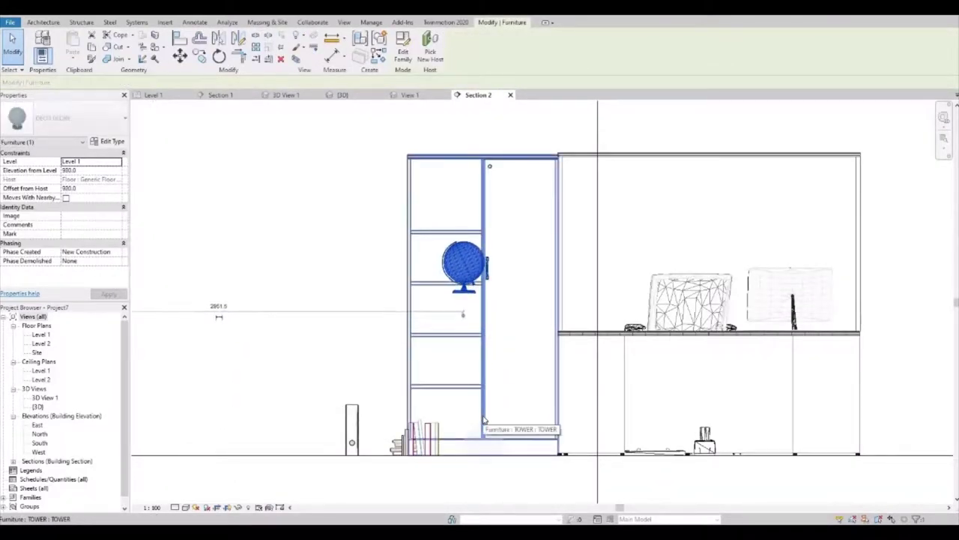
key(Escape)
scroll(453, 247, up, 2)
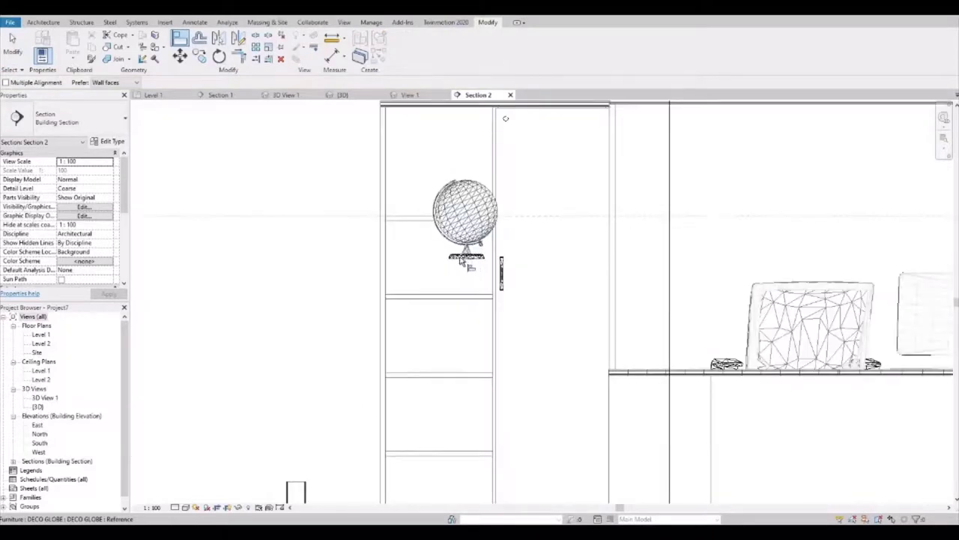
drag(444, 226, 442, 183)
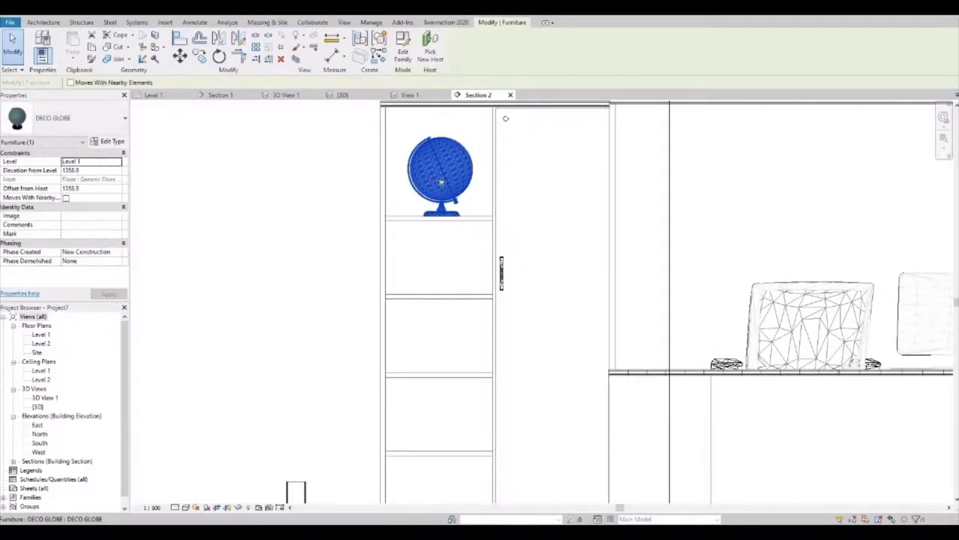
scroll(288, 332, down, 1)
scroll(343, 188, down, 1)
- Align the blue vase onto the top shelf and shift it slightly left
click(342, 188)
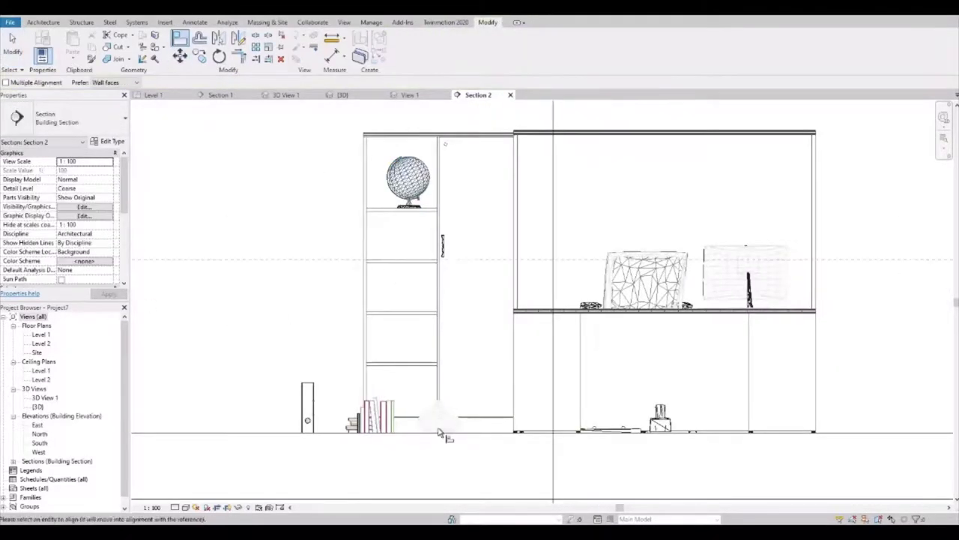
scroll(432, 436, up, 2)
click(431, 413)
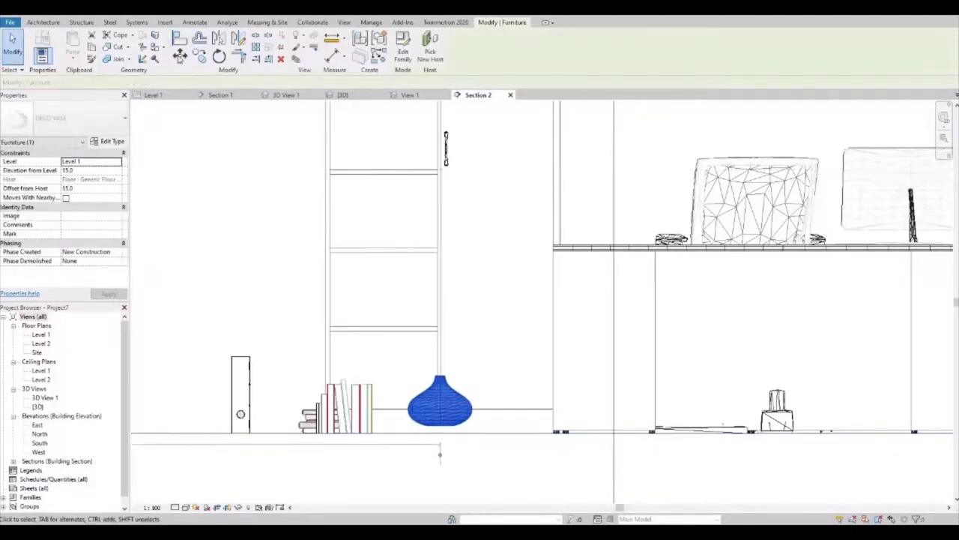
key(a)
key(l)
click(439, 404)
scroll(428, 150, up, 1)
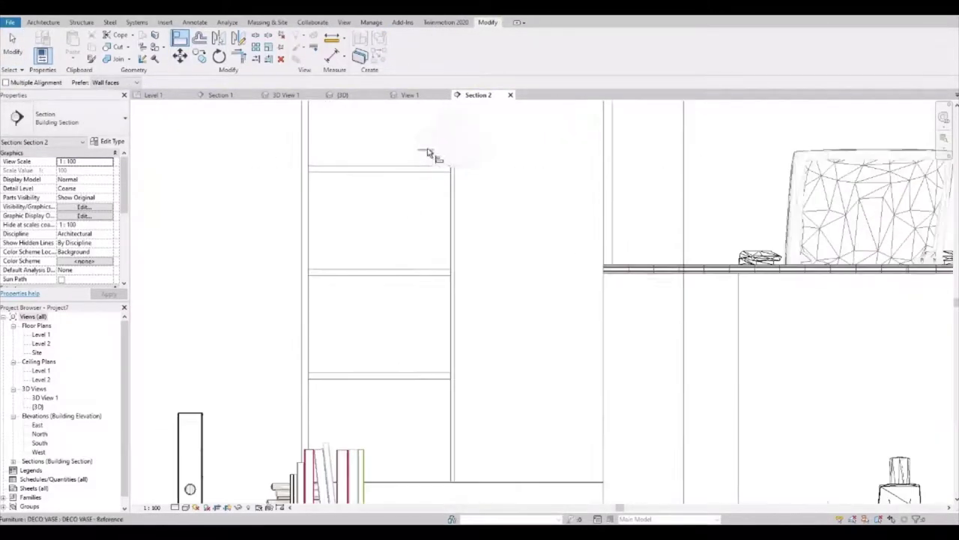
key(Escape)
key(Escape)
click(442, 143)
drag(419, 140, 413, 138)
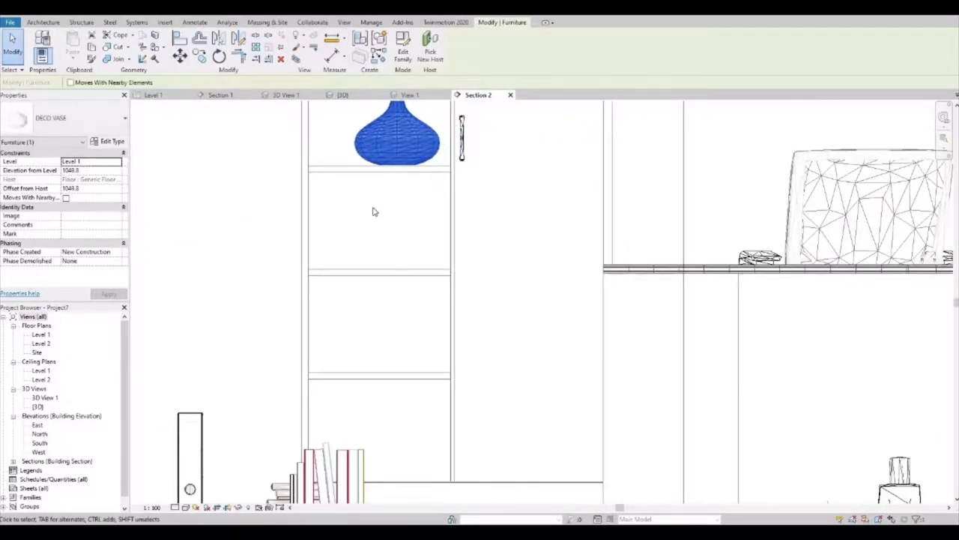
- Position the binder on the bottom shelf, nudging it toward the books
middle_drag(220, 397, 269, 328)
click(239, 390)
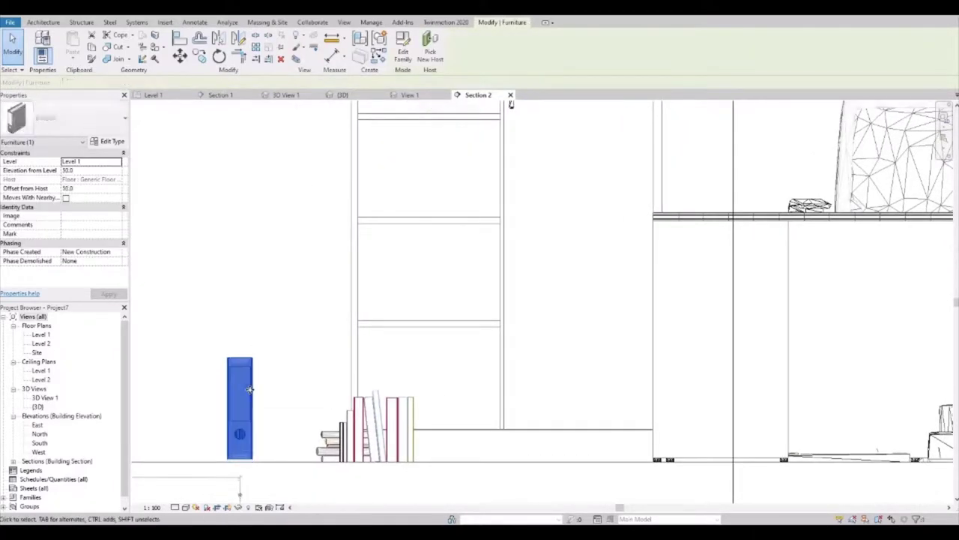
key(a)
key(l)
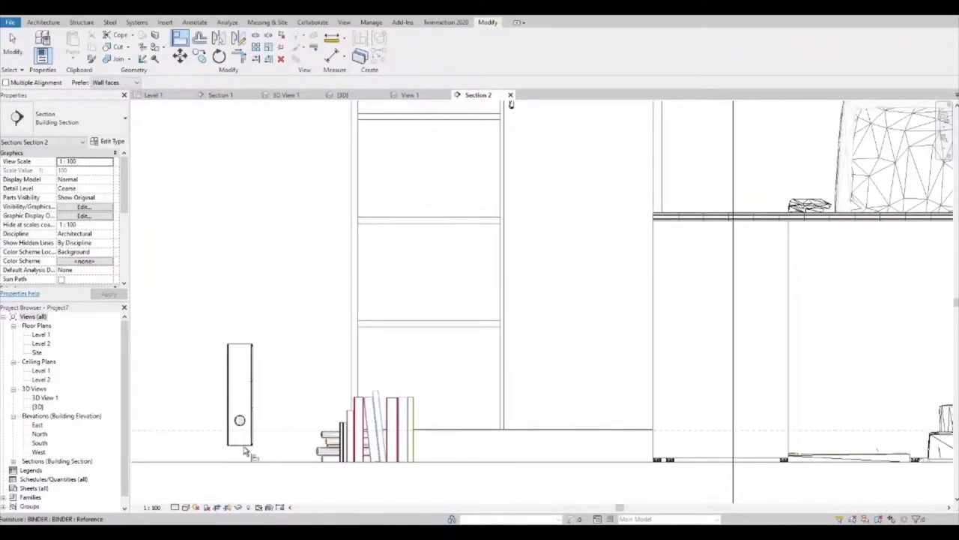
click(252, 363)
key(Right)
key(Right)
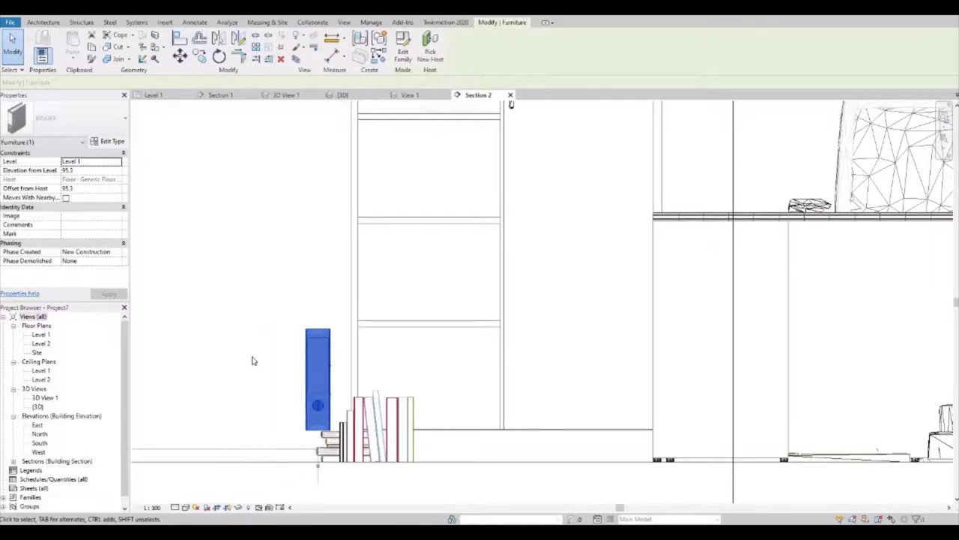
key(Right)
key(Right)
key(Right)
key(Left)
- Align the upright books onto the upper shelf and nudge them right
click(405, 444)
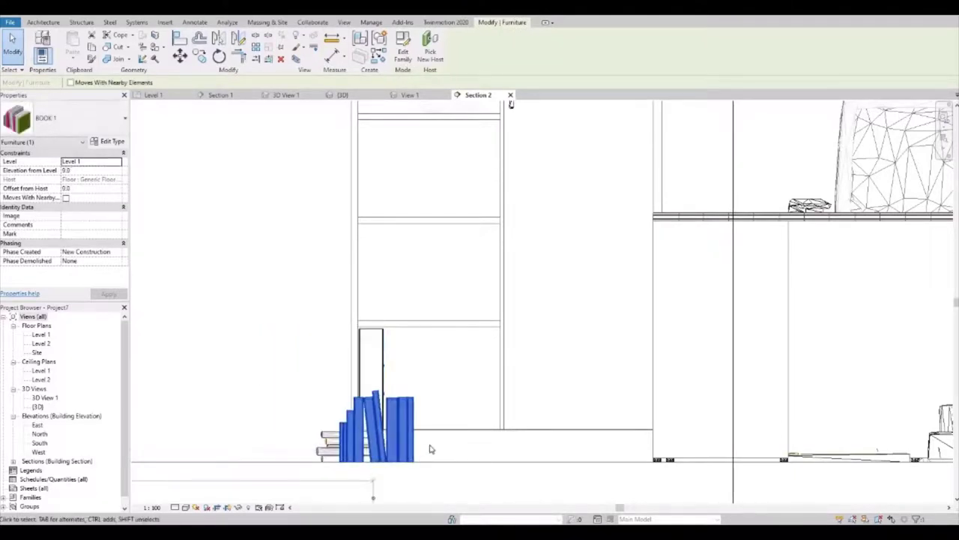
key(a)
key(l)
scroll(404, 457, up, 1)
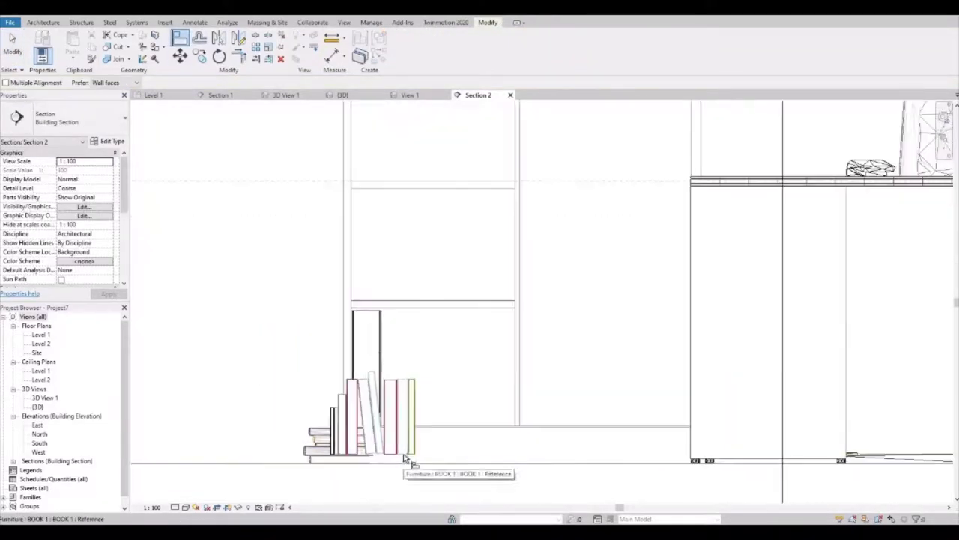
click(413, 457)
key(Escape)
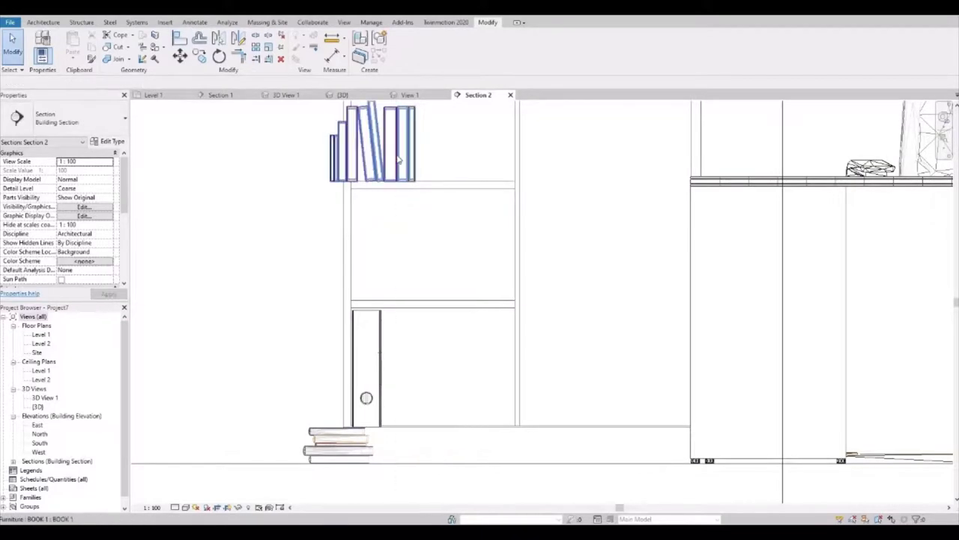
click(389, 164)
key(Right)
key(Right)
key(Right)
key(Right)
key(Right)
key(Right)
key(Right)
key(Right)
key(Right)
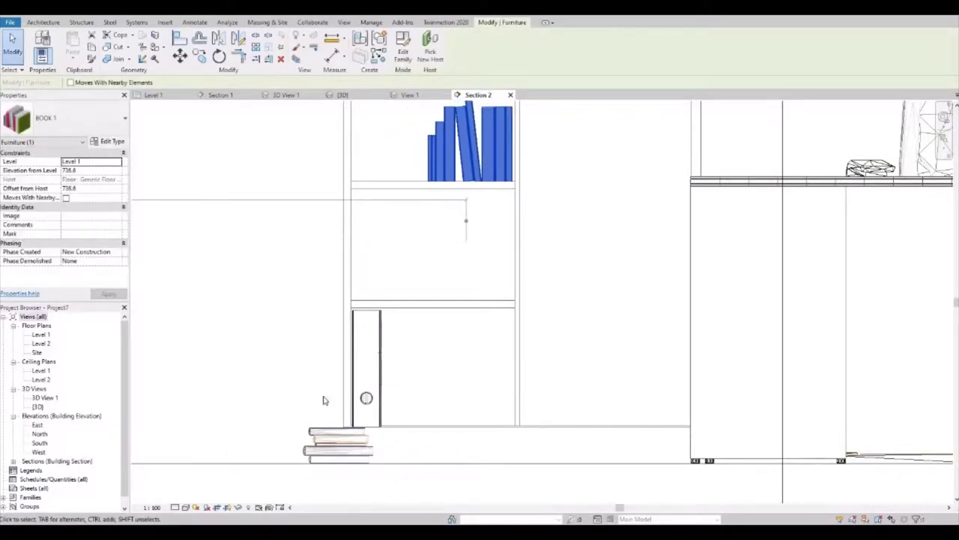
- Lift the book stack onto the middle shelf and nudge it right
click(338, 444)
click(273, 345)
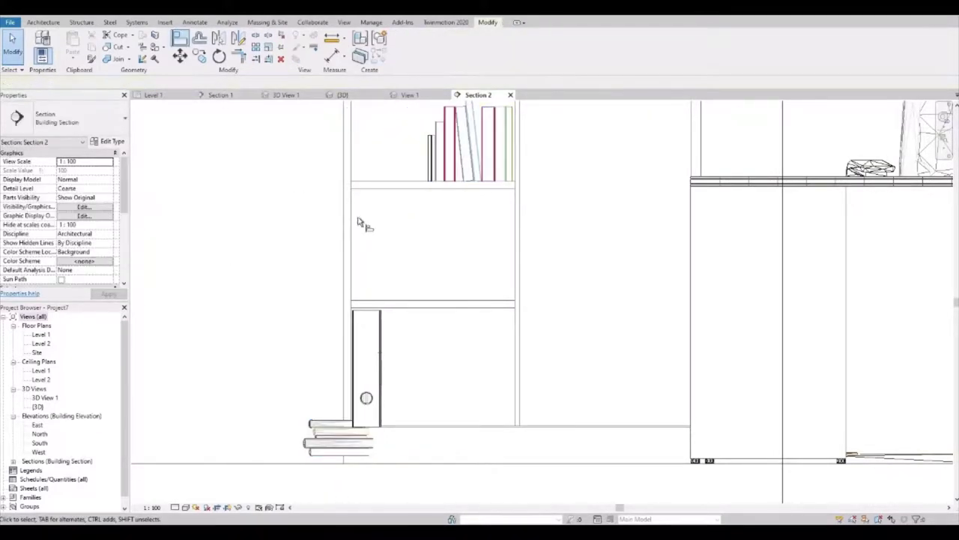
click(359, 458)
key(Escape)
click(307, 276)
key(Right)
key(Right)
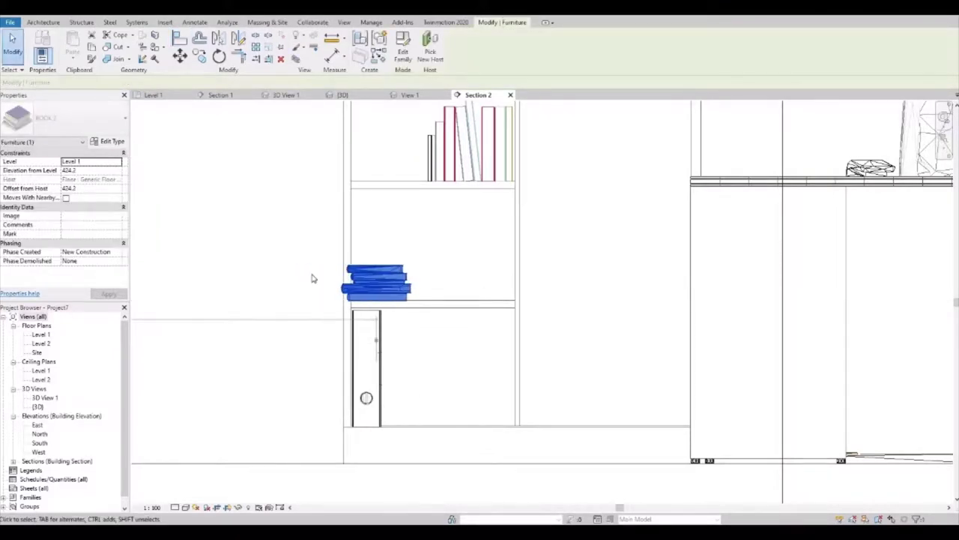
key(Right)
key(Right)
key(Right)
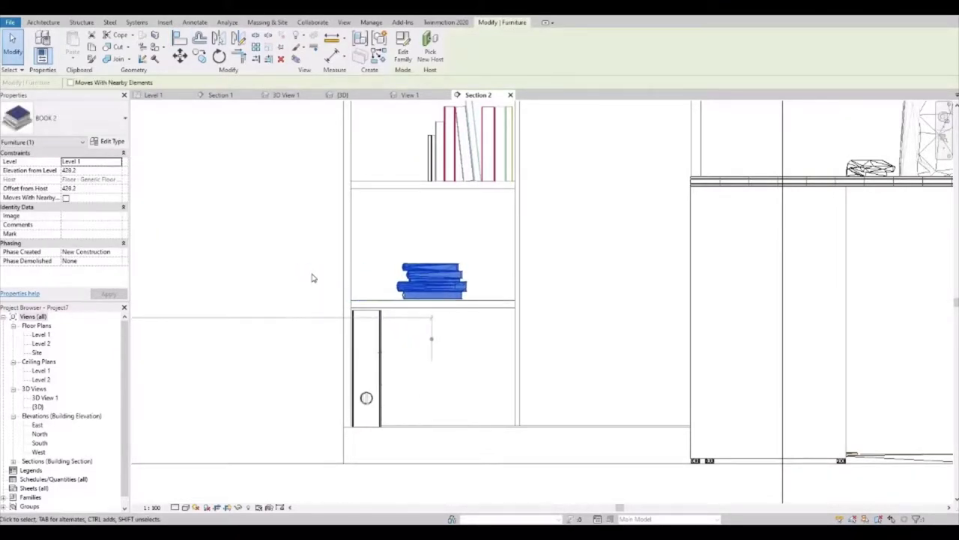
key(Right)
key(Right)
key(Escape)
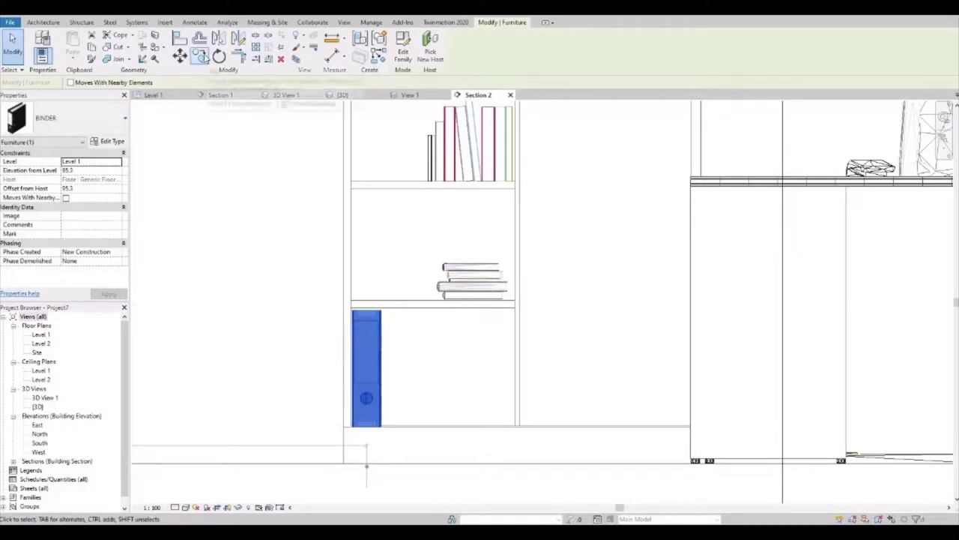
- Copy the binder into a row of five along the bottom shelf
key(m)
key(v)
click(386, 428)
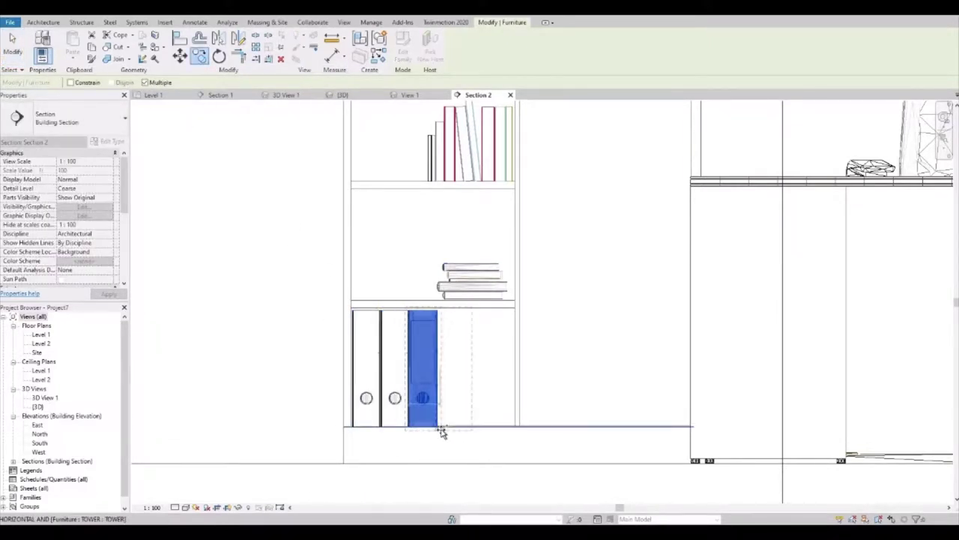
click(439, 428)
click(467, 425)
click(492, 427)
key(Escape)
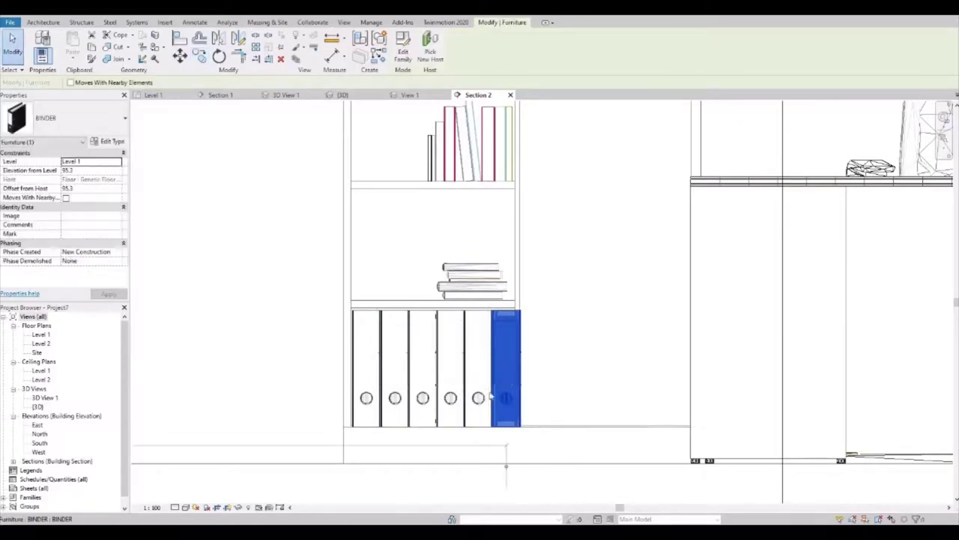
- Copy one binder onto each of the upper and middle shelves, then open the Level 1 plan
ctrl+click(450, 360)
ctrl+click(423, 360)
ctrl+click(395, 357)
ctrl+click(377, 355)
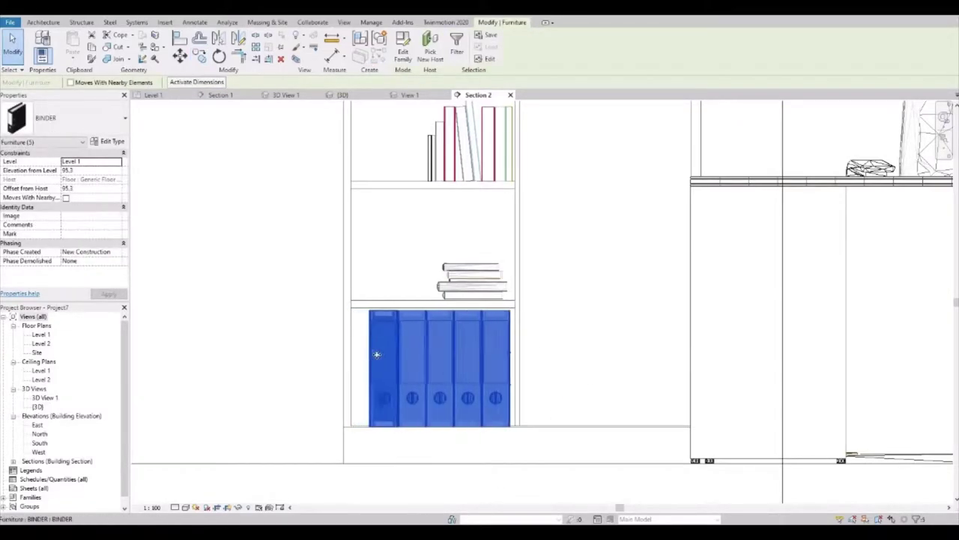
click(295, 332)
scroll(323, 364, down, 2)
click(349, 371)
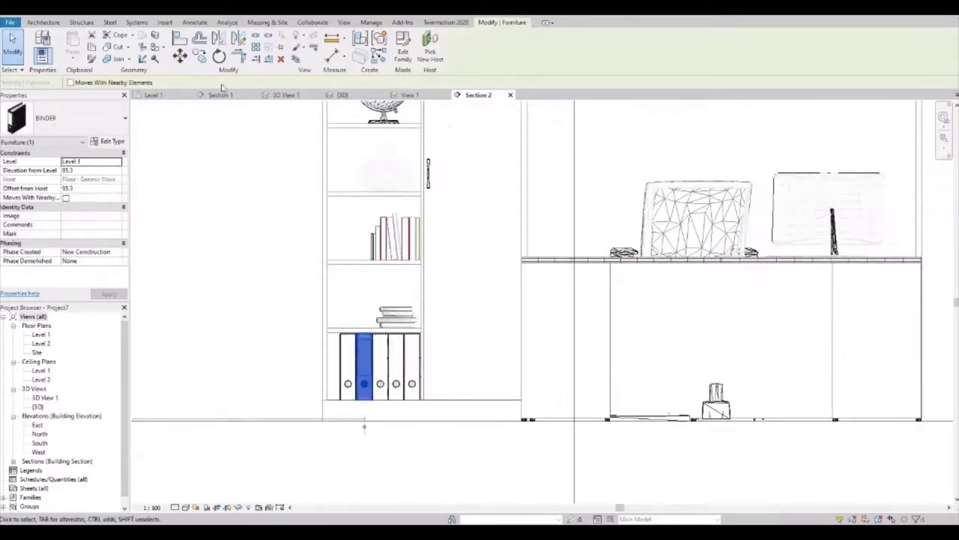
click(201, 61)
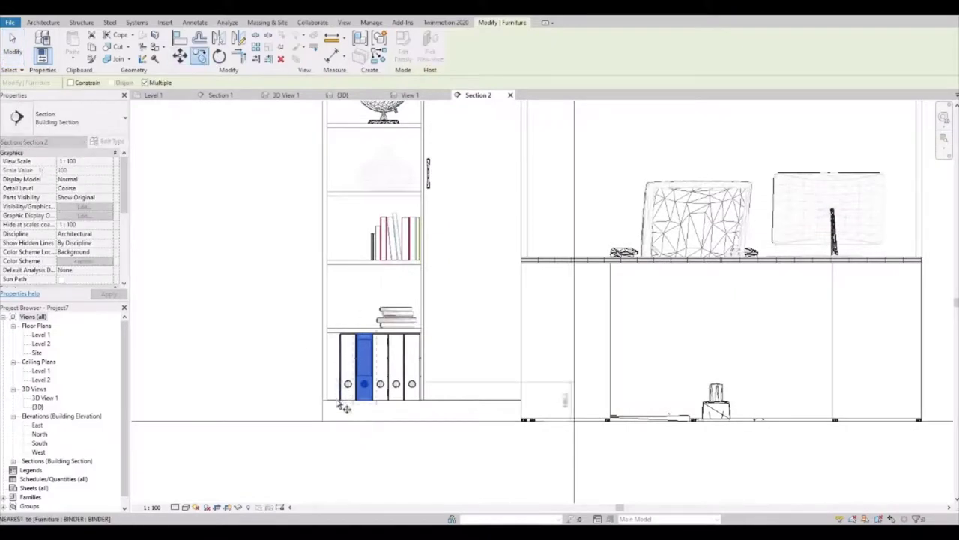
click(337, 278)
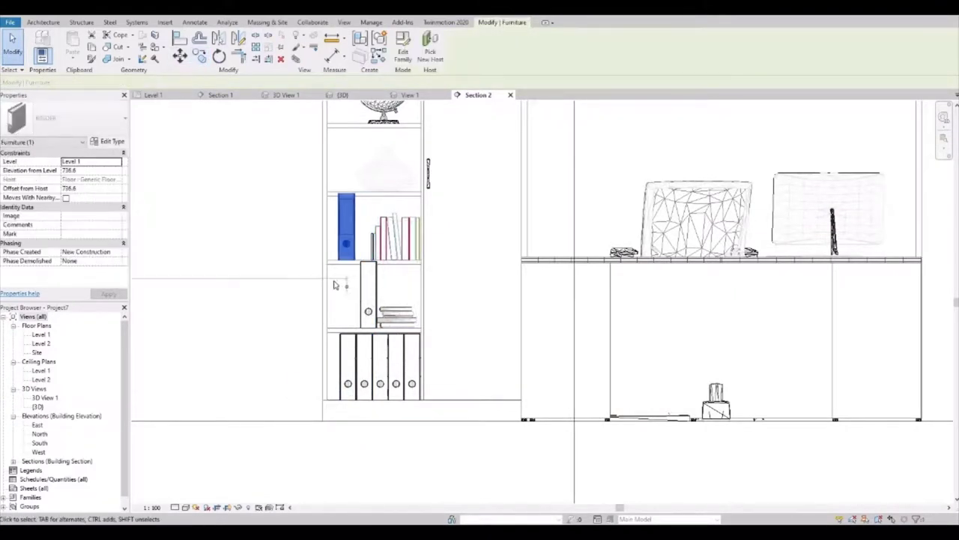
click(351, 307)
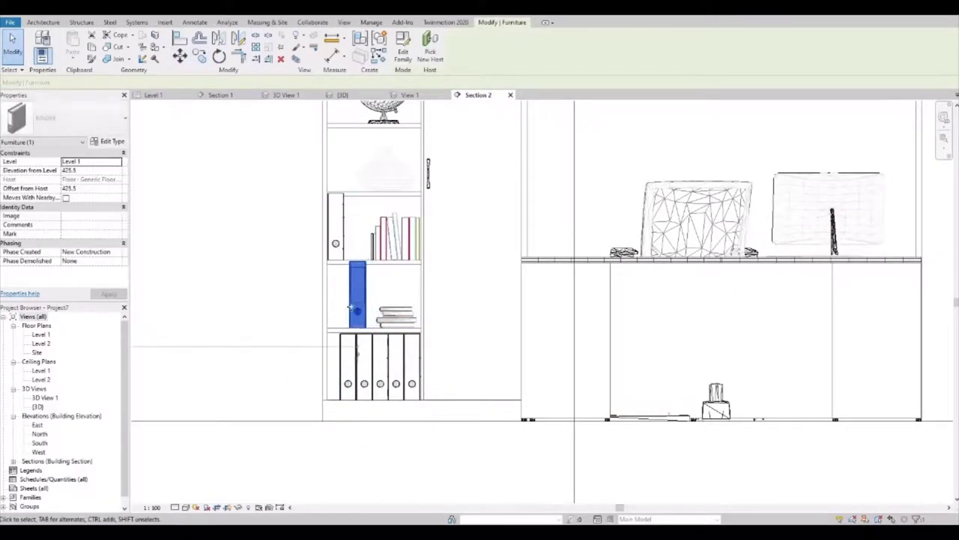
click(272, 312)
double_click(45, 398)
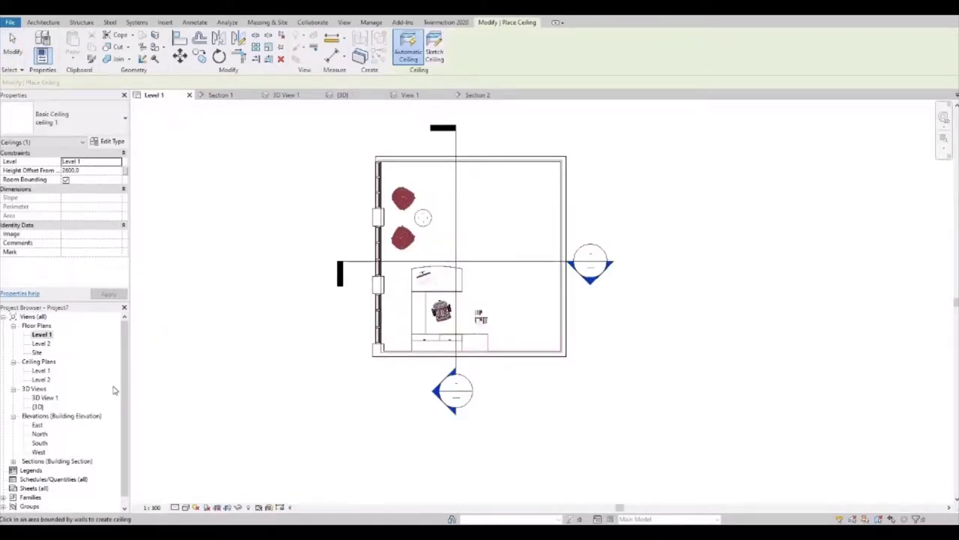
- Open the Level 1 ceiling plan and start, then cancel, a Ceiling placement
double_click(42, 370)
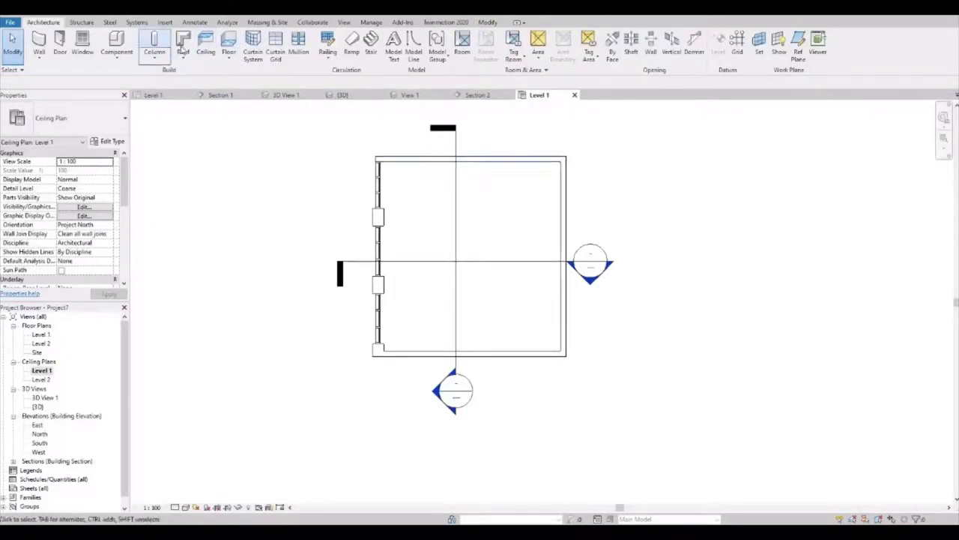
click(208, 45)
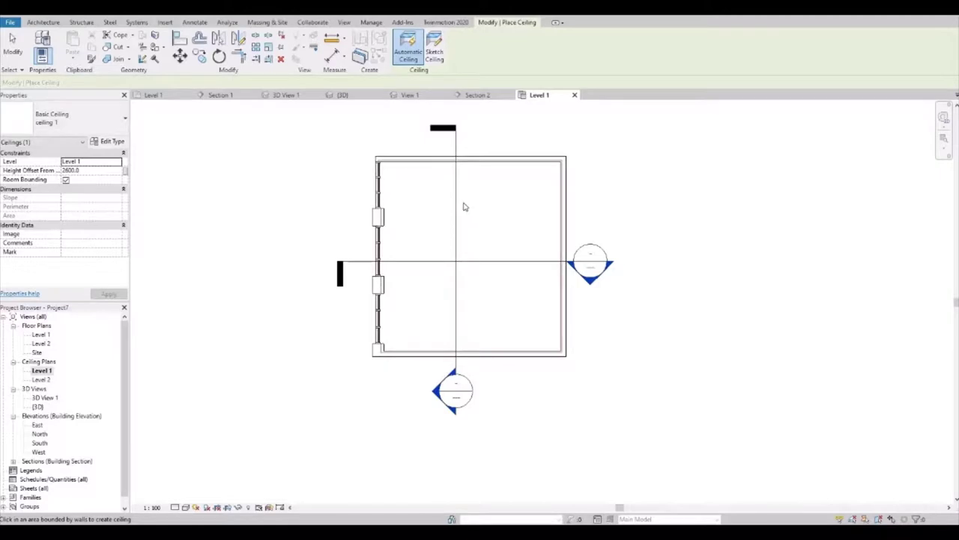
key(Escape)
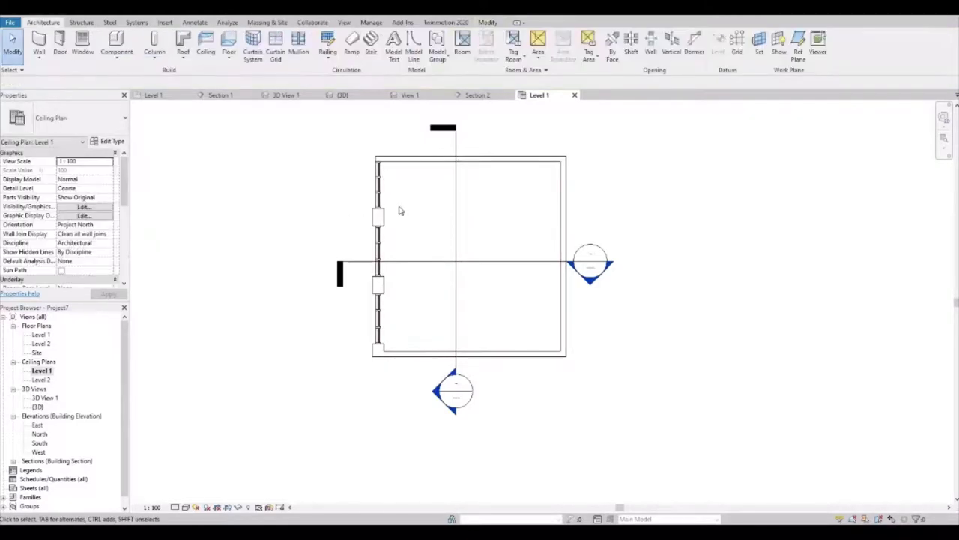
- Reopen Section 2 and inspect the ceiling by selecting it
double_click(608, 273)
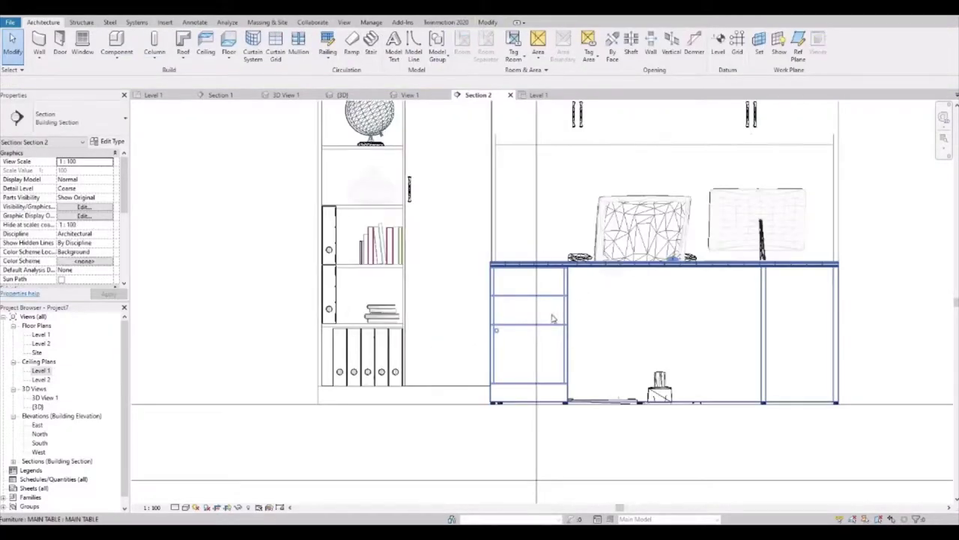
scroll(553, 317, down, 2)
scroll(553, 317, down, 3)
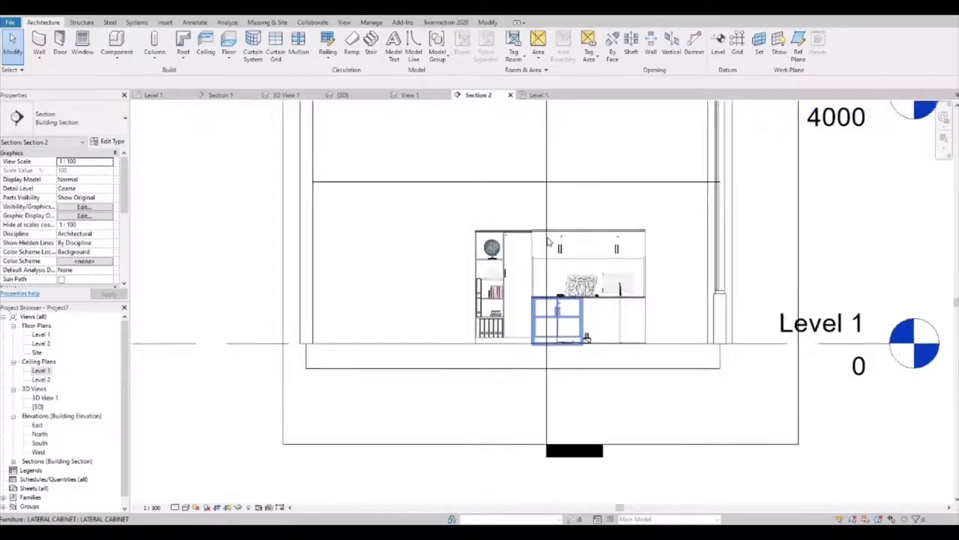
click(610, 219)
middle_drag(603, 243, 597, 266)
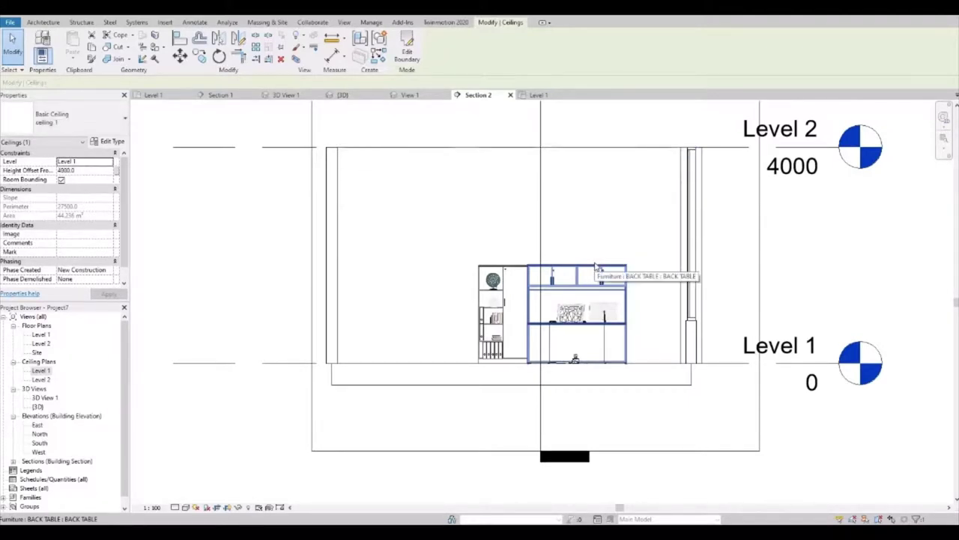
scroll(694, 144, up, 3)
scroll(712, 184, up, 2)
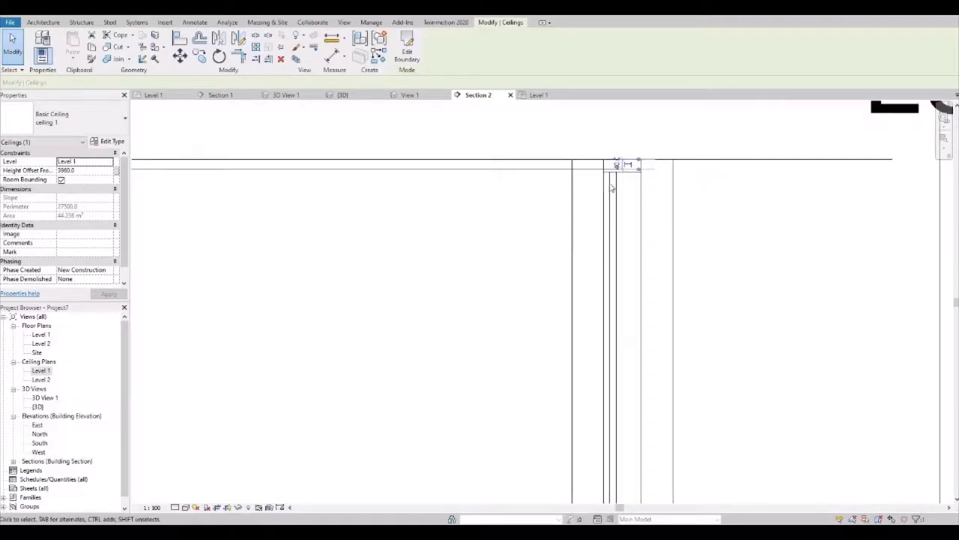
key(Escape)
click(564, 174)
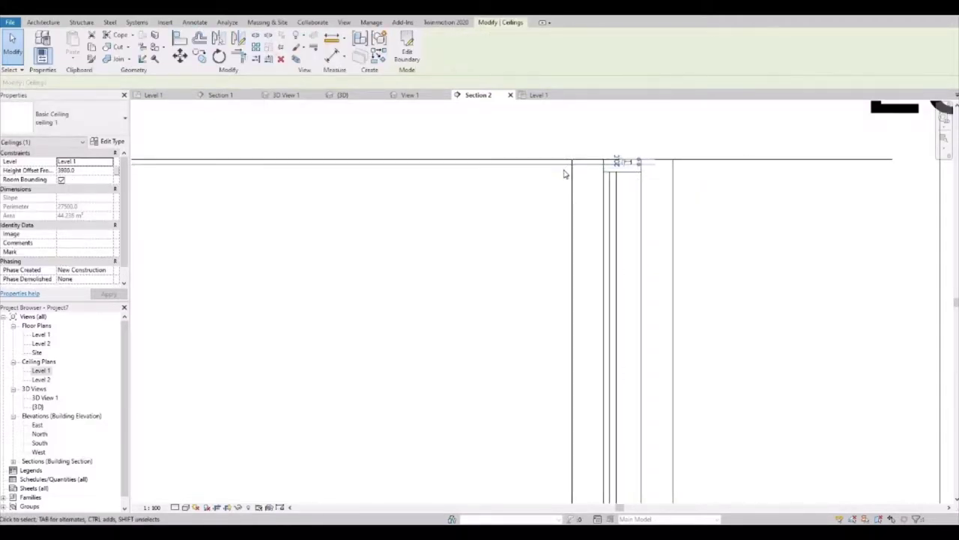
key(Escape)
scroll(507, 214, down, 3)
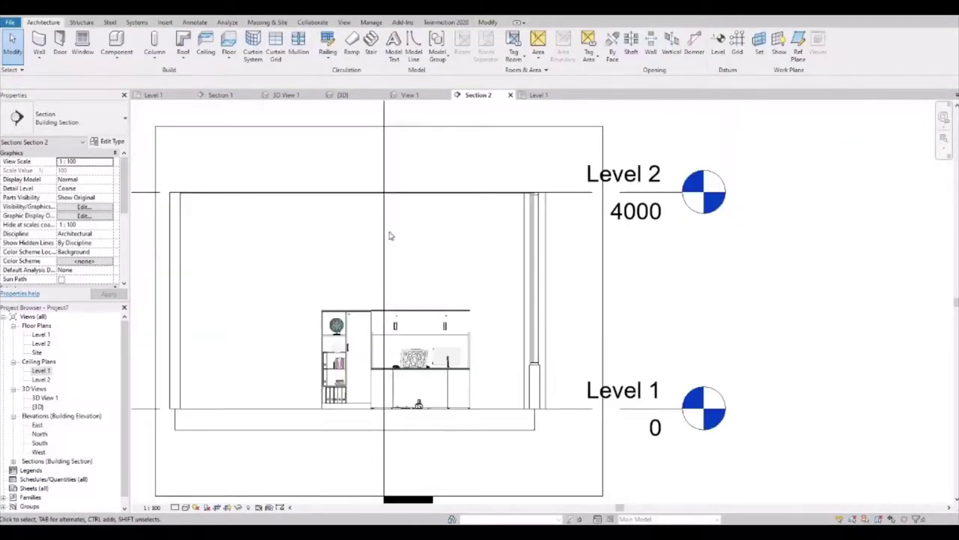
scroll(390, 235, down, 2)
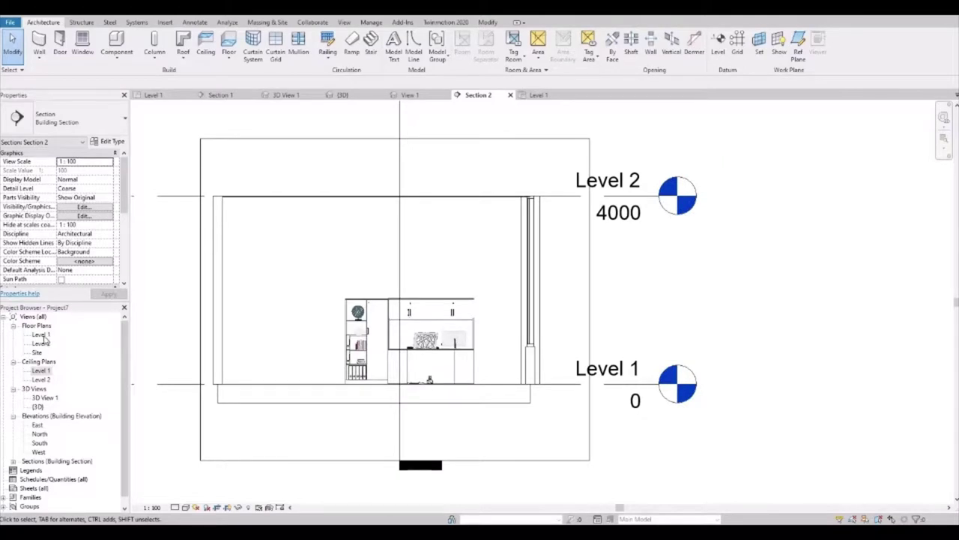
- Switch to the Level 1 floor plan, then the Level 1 ceiling plan
double_click(42, 335)
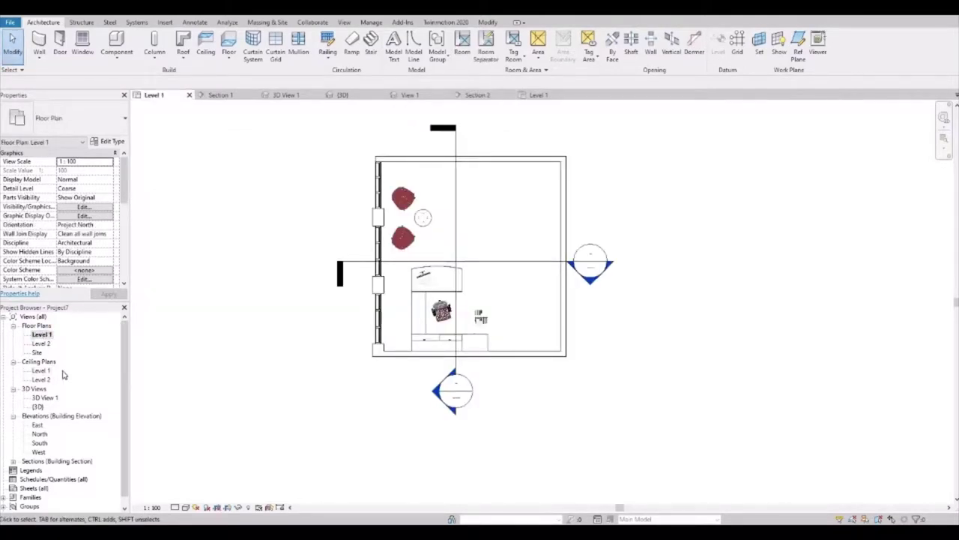
double_click(41, 371)
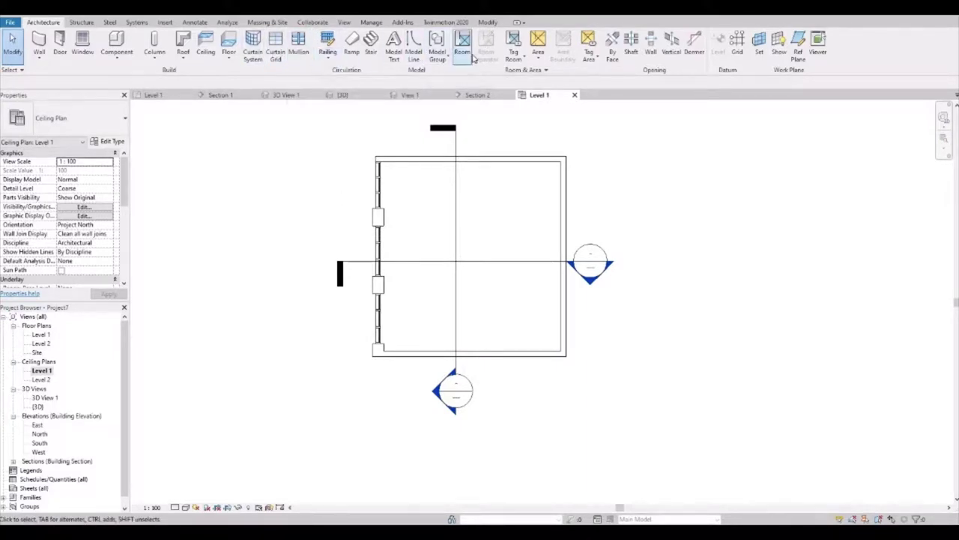
click(165, 22)
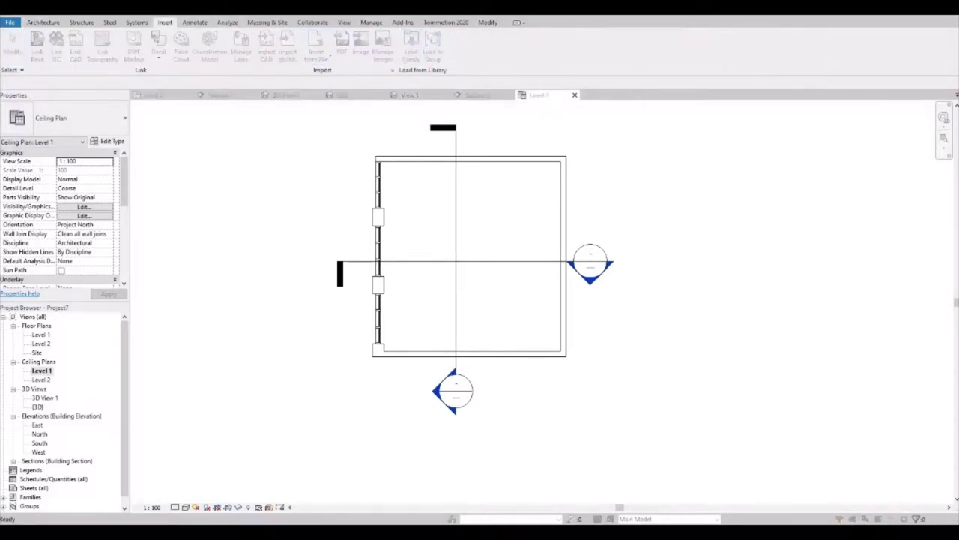
- Load M_Ceiling Light - Linear Box.rfa from Lighting > Architectural > Internal
scroll(457, 267, down, 2)
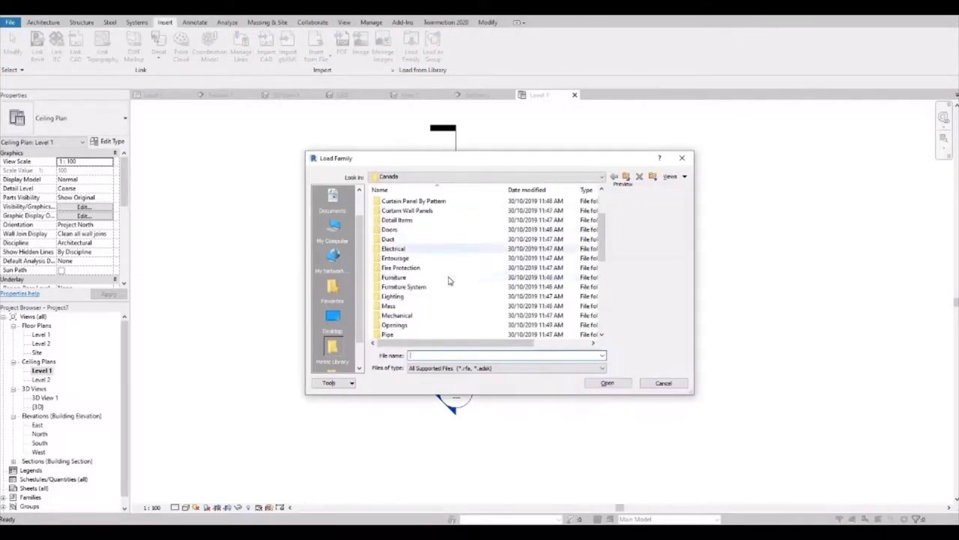
double_click(398, 296)
double_click(393, 201)
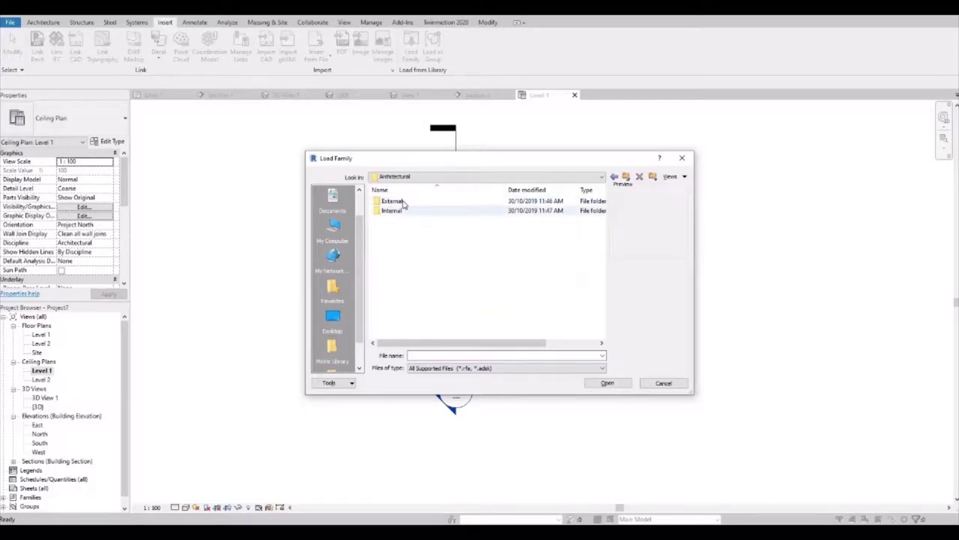
double_click(433, 212)
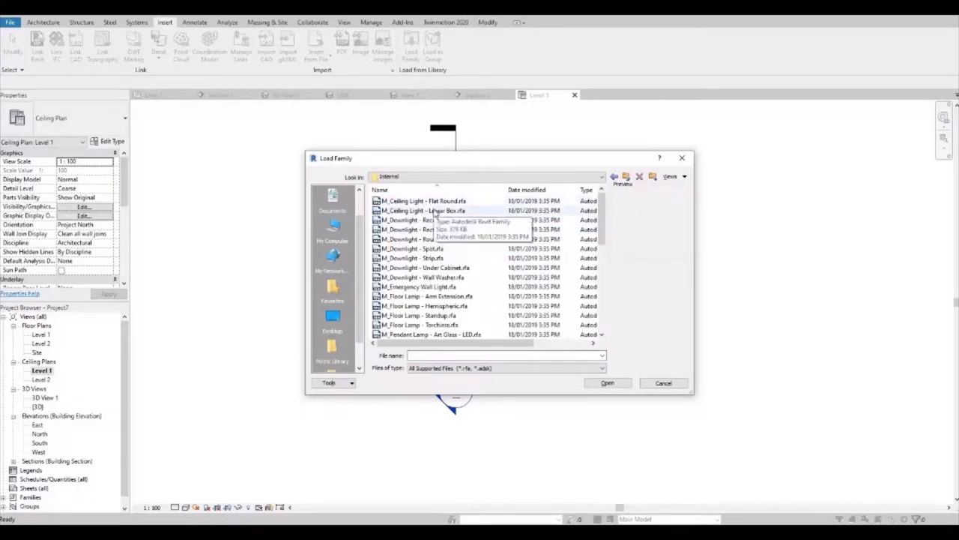
click(440, 211)
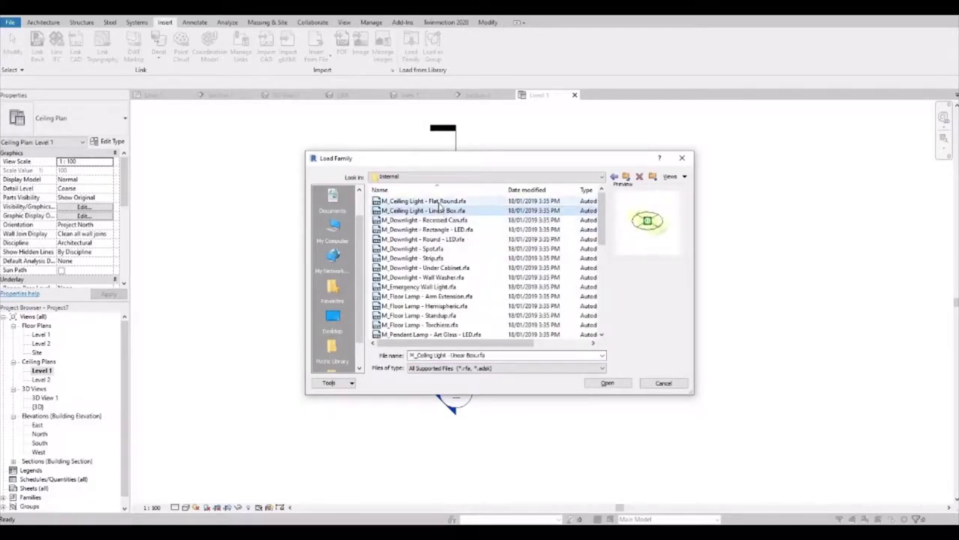
click(440, 202)
click(442, 211)
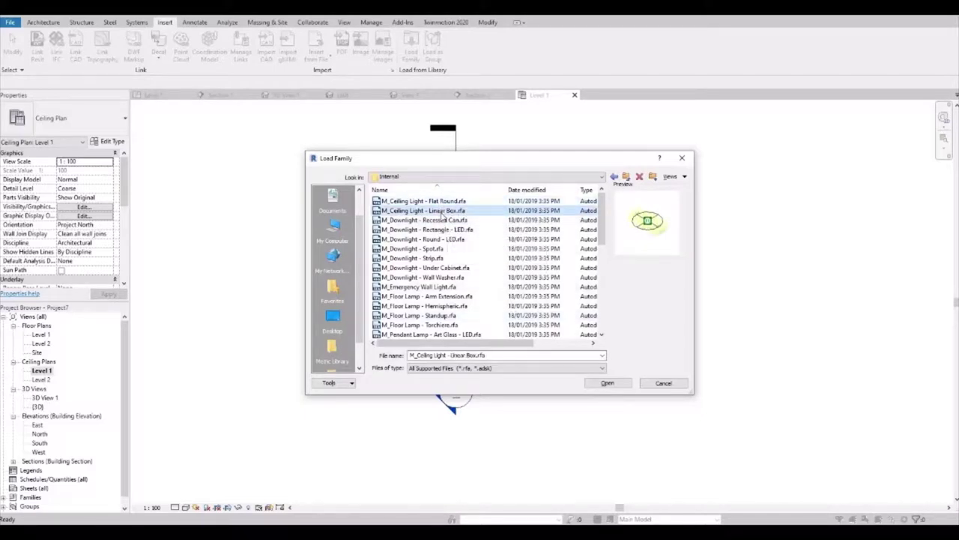
click(611, 384)
scroll(412, 304, up, 1)
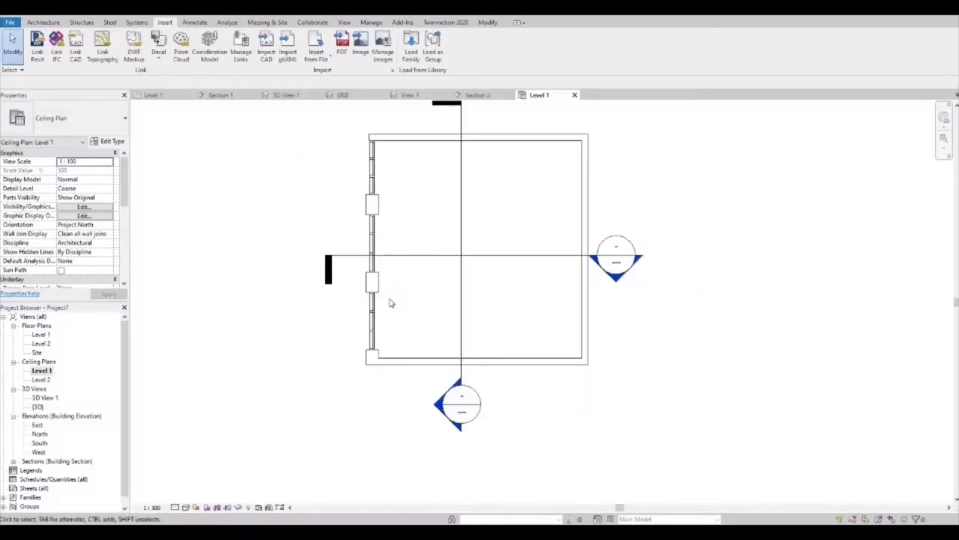
click(54, 23)
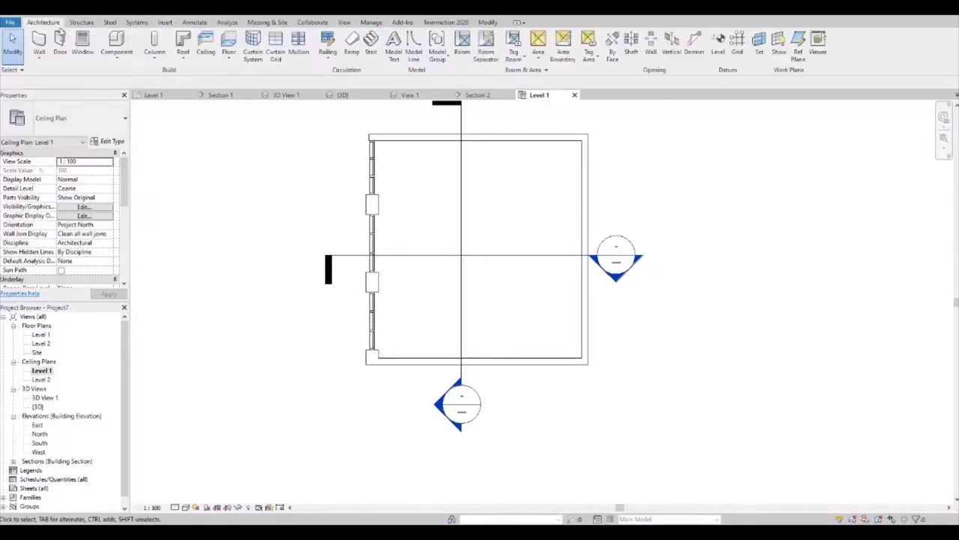
- Place two Linear Box ceiling lights side by side near the top of the ceiling plan
click(113, 45)
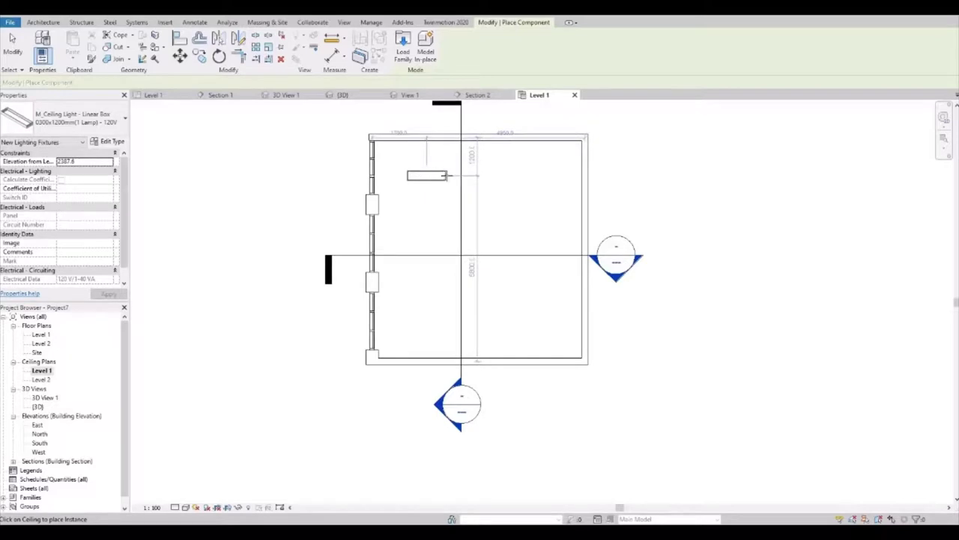
click(426, 175)
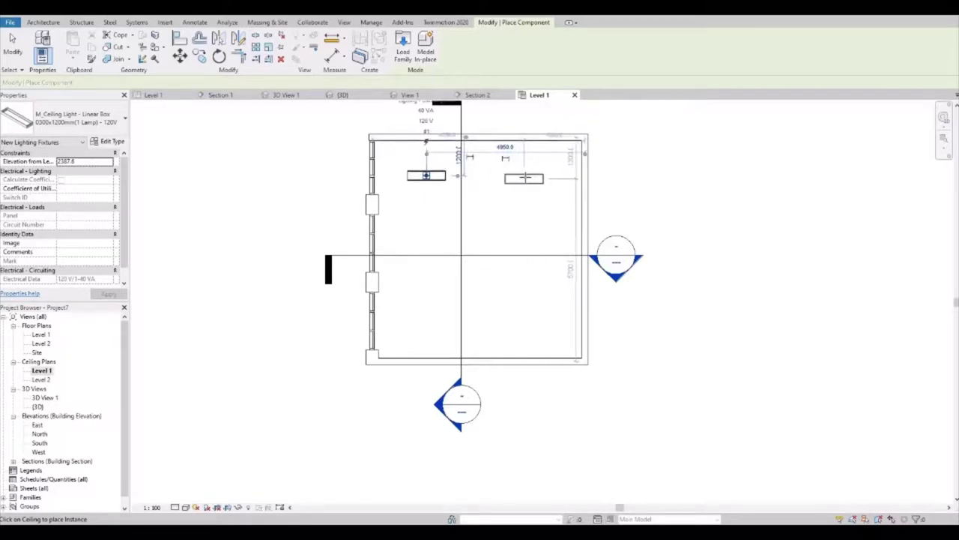
click(524, 184)
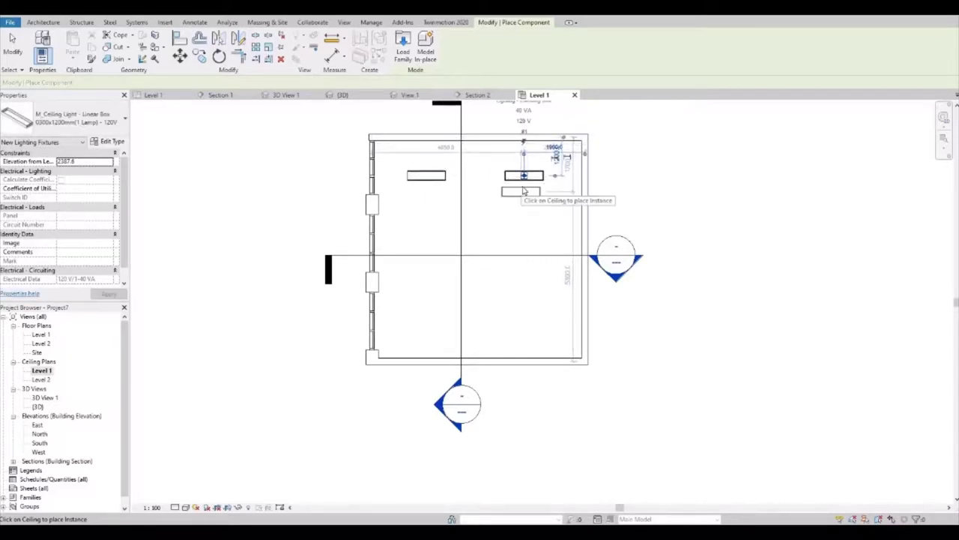
key(Escape)
- Copy the pair of lights with Multiple to add a middle row and a bottom row
click(434, 182)
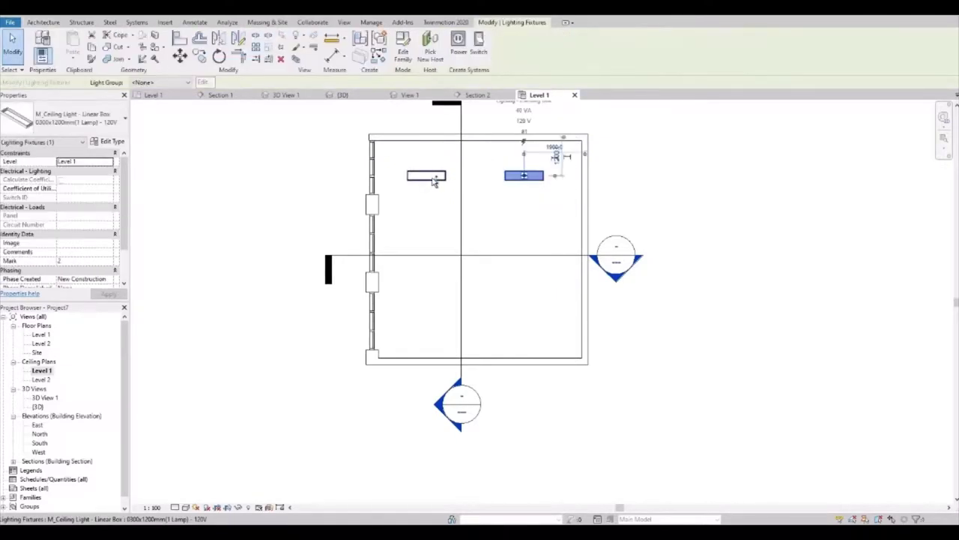
ctrl+click(426, 177)
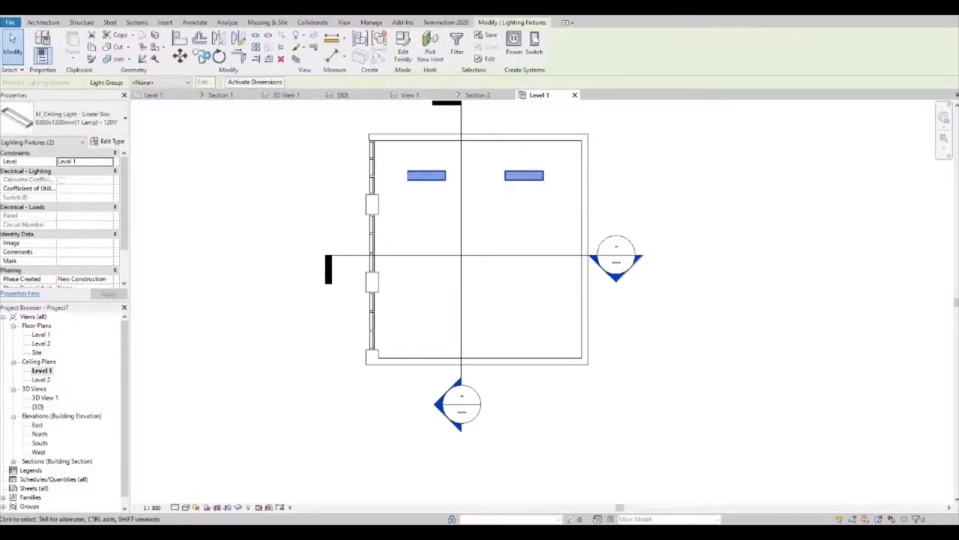
click(199, 57)
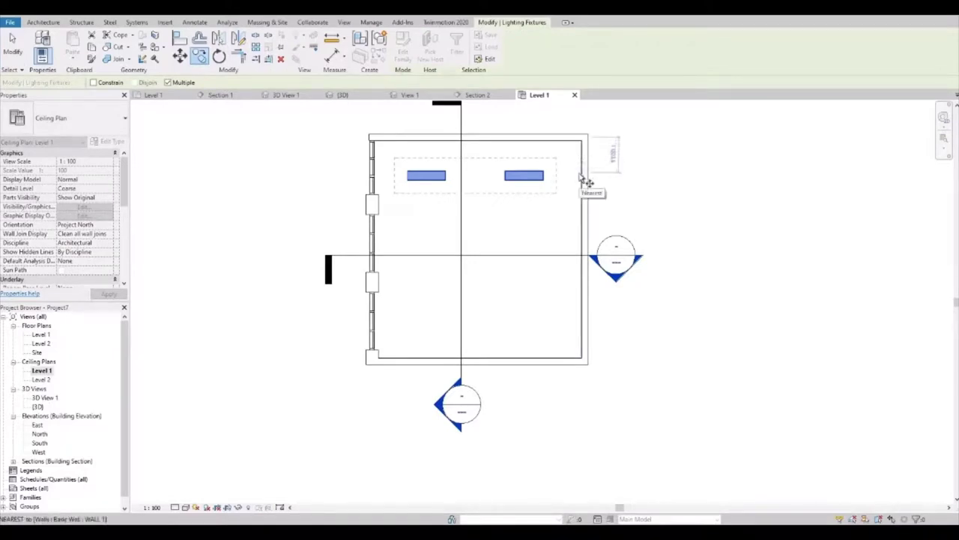
click(582, 174)
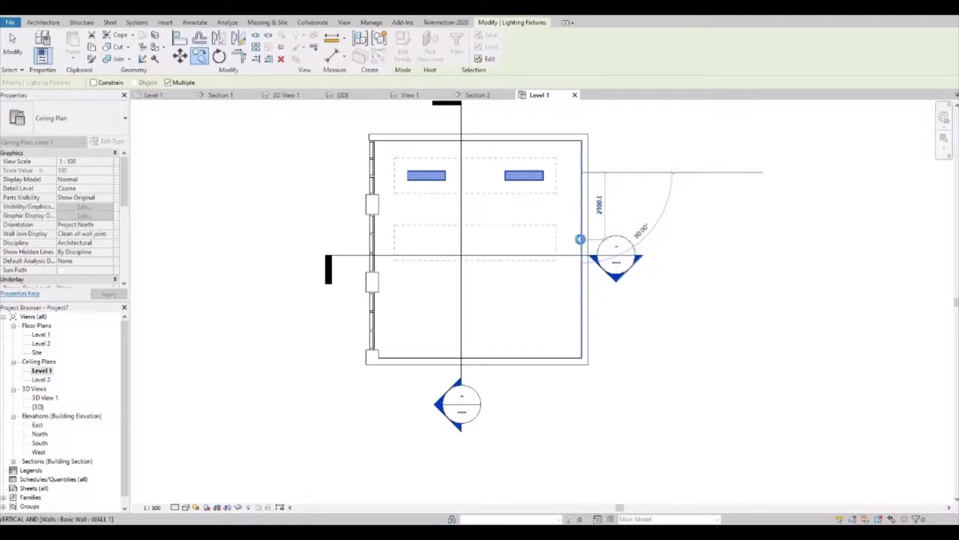
click(577, 296)
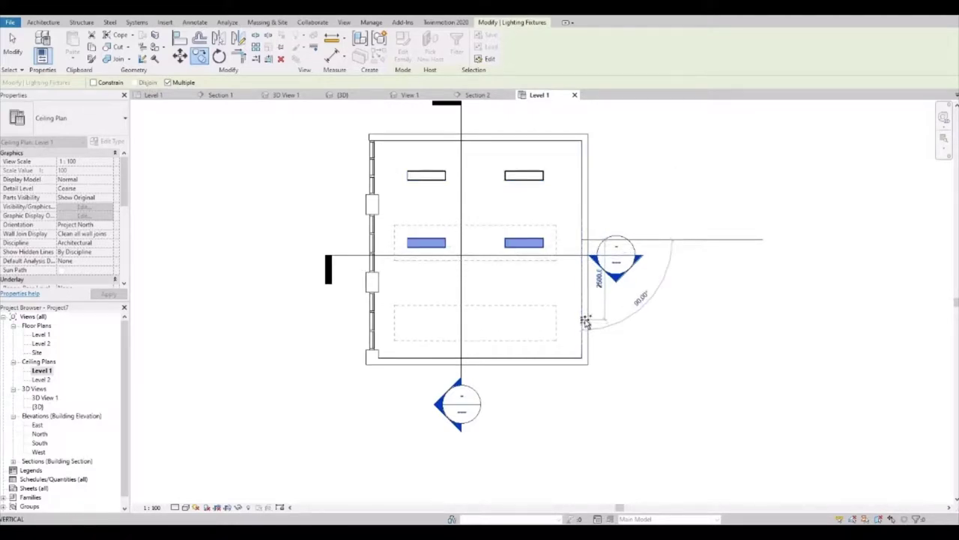
click(585, 324)
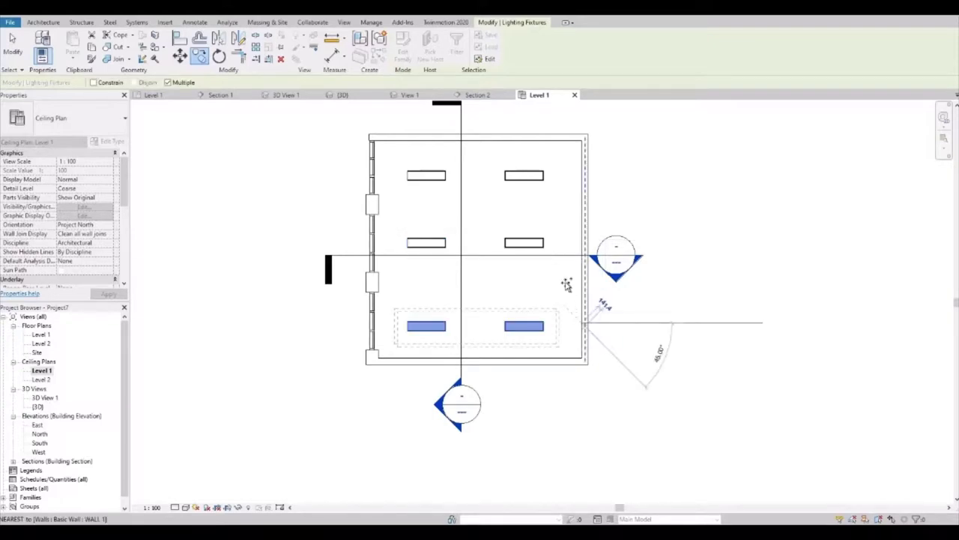
key(Escape)
key(Escape)
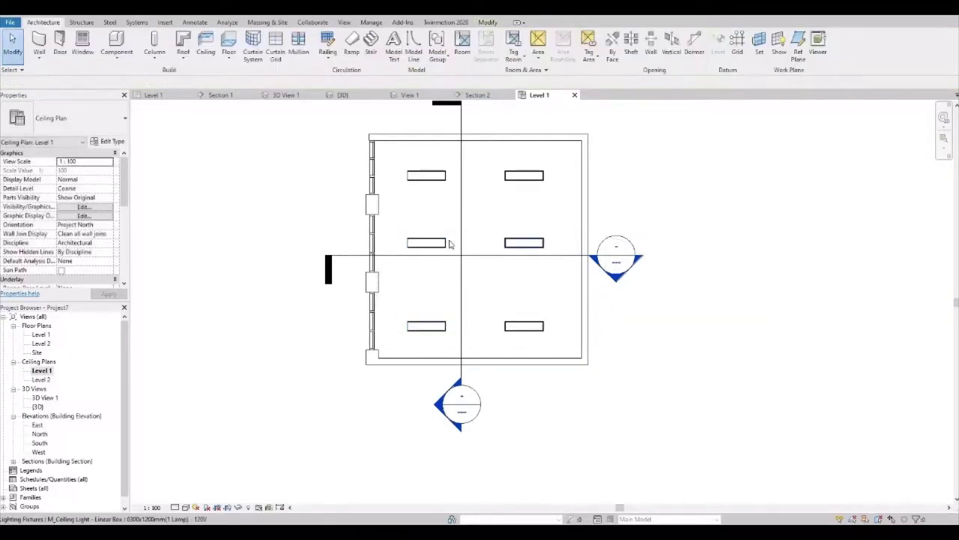
- Select the middle-row lights, try nudging the left one down, undo it and clear the selection
click(524, 242)
click(426, 242)
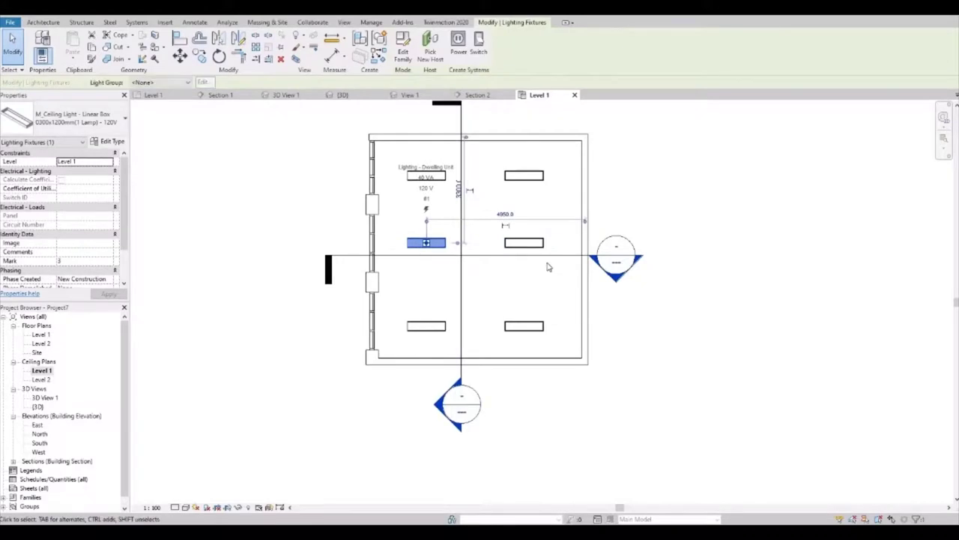
key(Down)
key(Down)
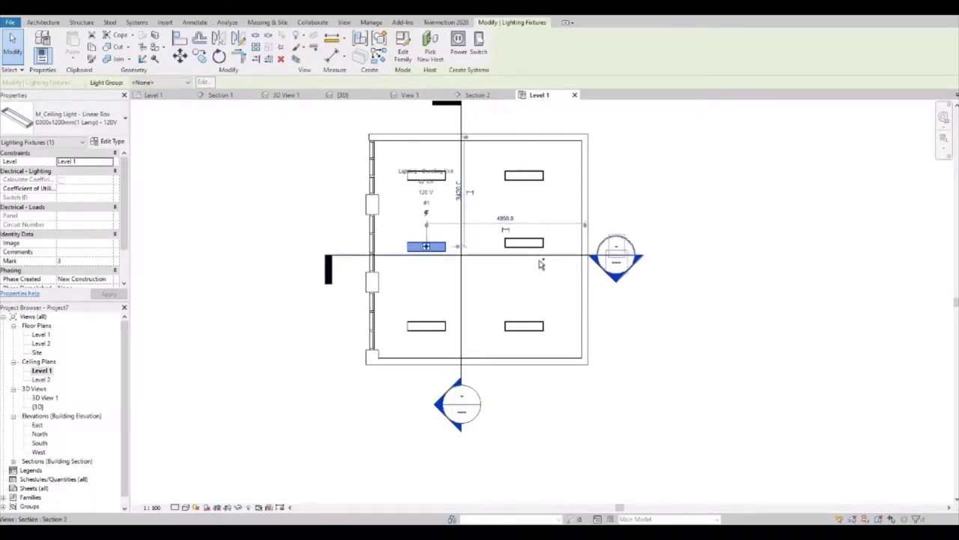
key(ctrl+z)
click(520, 244)
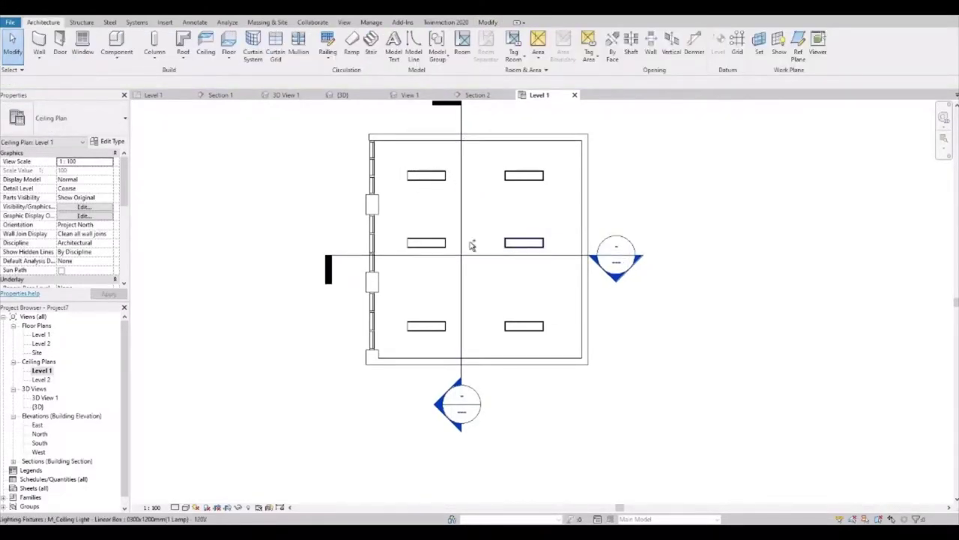
ctrl+click(441, 243)
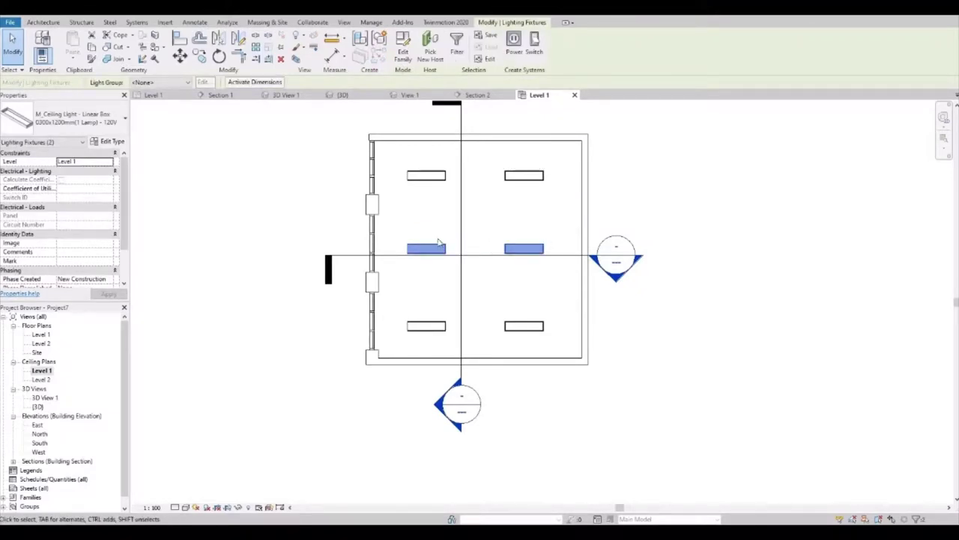
key(Escape)
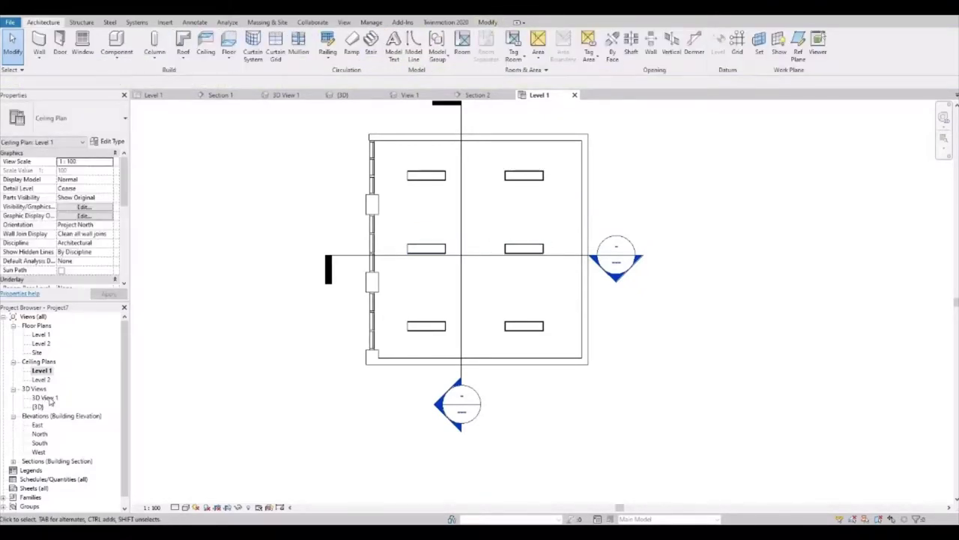
- In 3D View 1, lower the crop's top edge and extend its left edge, then return to Level 1
double_click(47, 398)
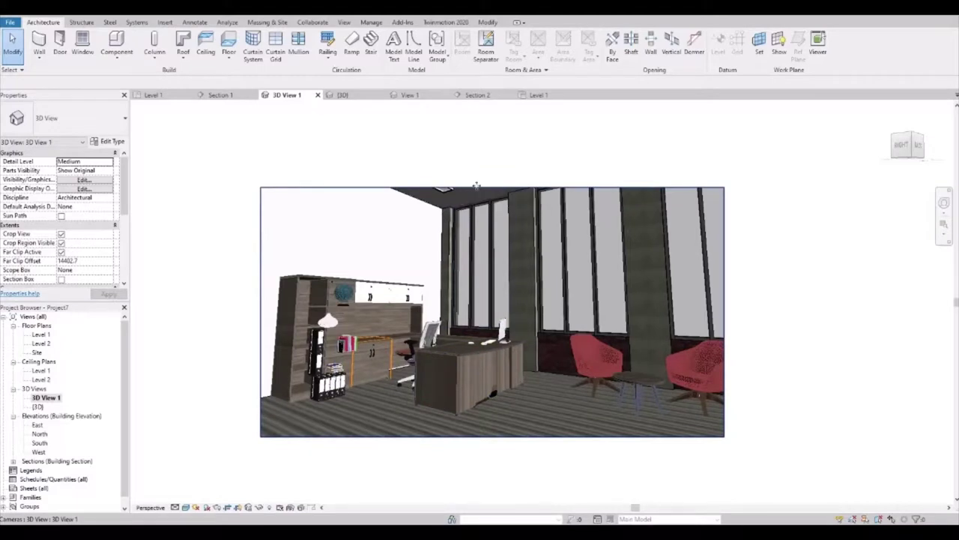
click(475, 186)
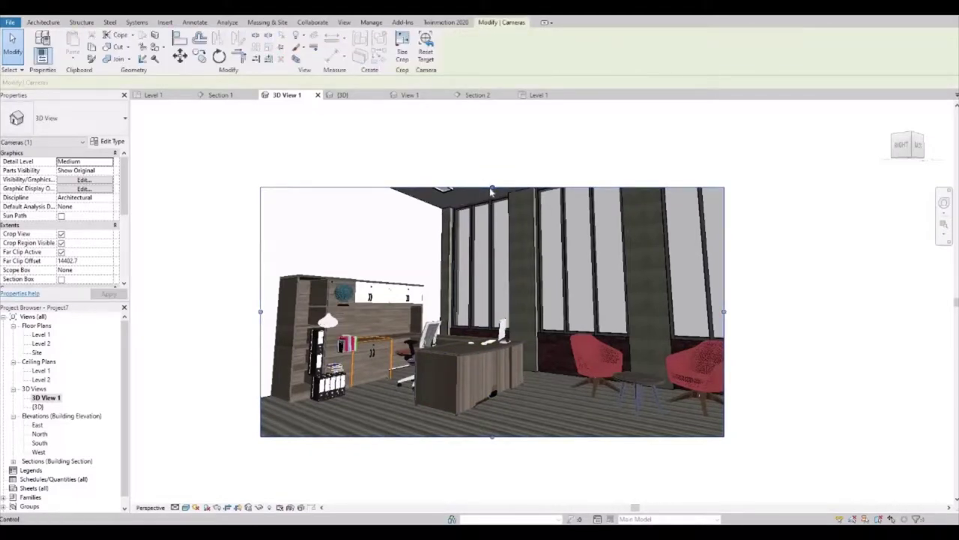
drag(491, 192, 480, 218)
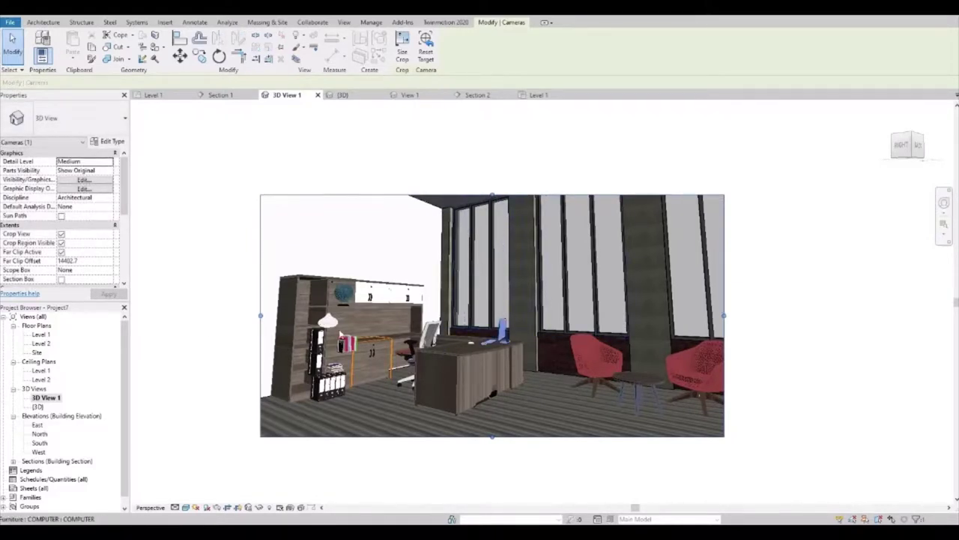
drag(255, 315, 252, 318)
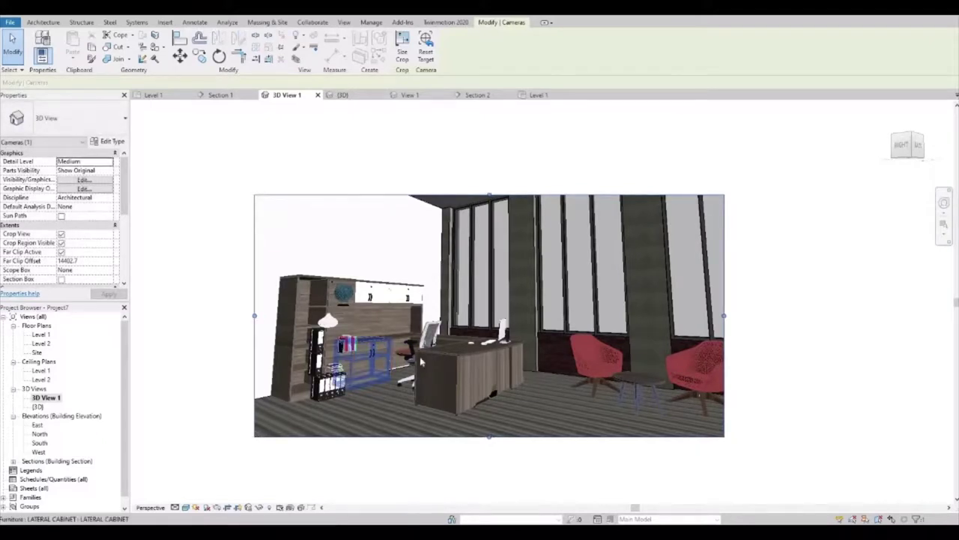
key(Escape)
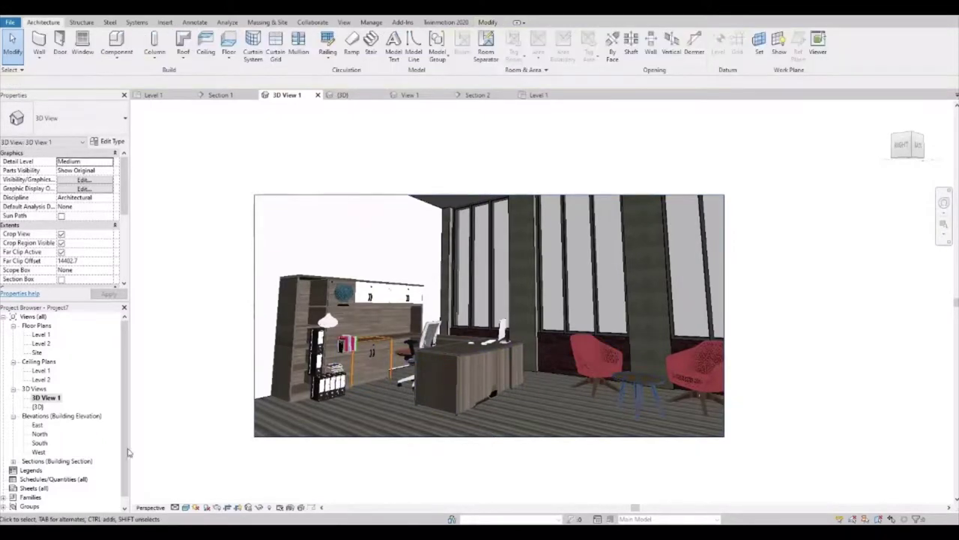
double_click(41, 334)
- Zoom into the Level 1 plan and nudge the Deco Vase downward
scroll(481, 320, up, 1)
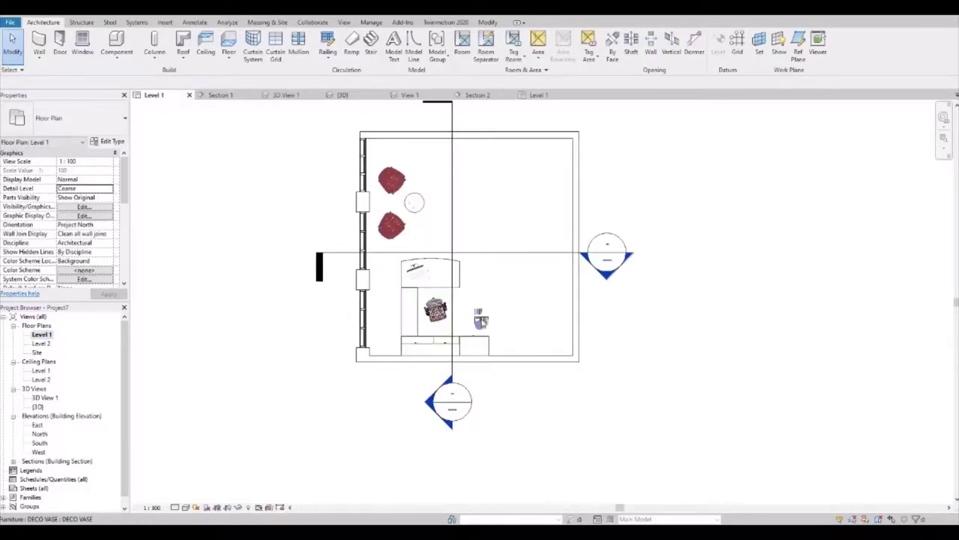
scroll(482, 320, up, 1)
scroll(479, 326, up, 1)
click(476, 334)
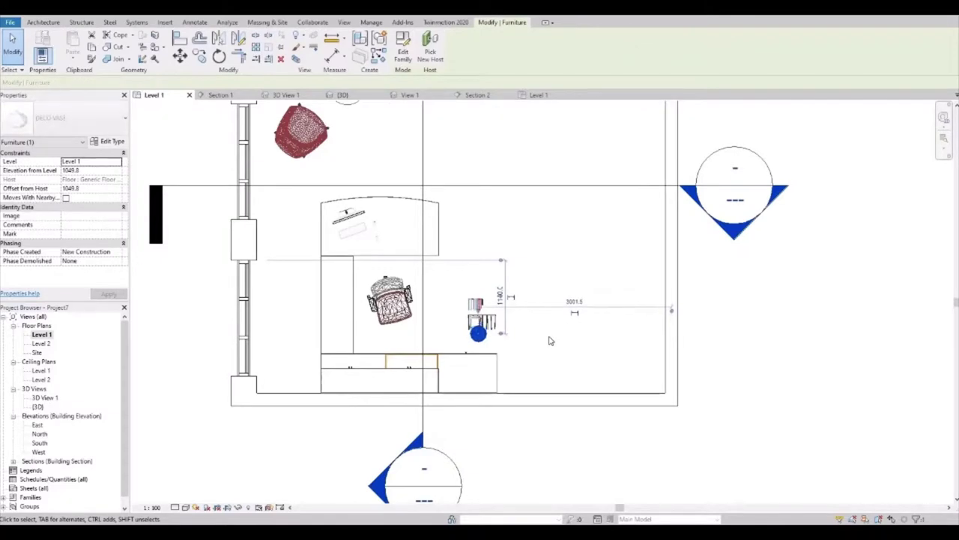
key(Down)
key(Down)
key(Down)
key(Down)
key(Down)
- Nudge BOOK 1 downward, then switch to the Section 2 elevation
click(476, 352)
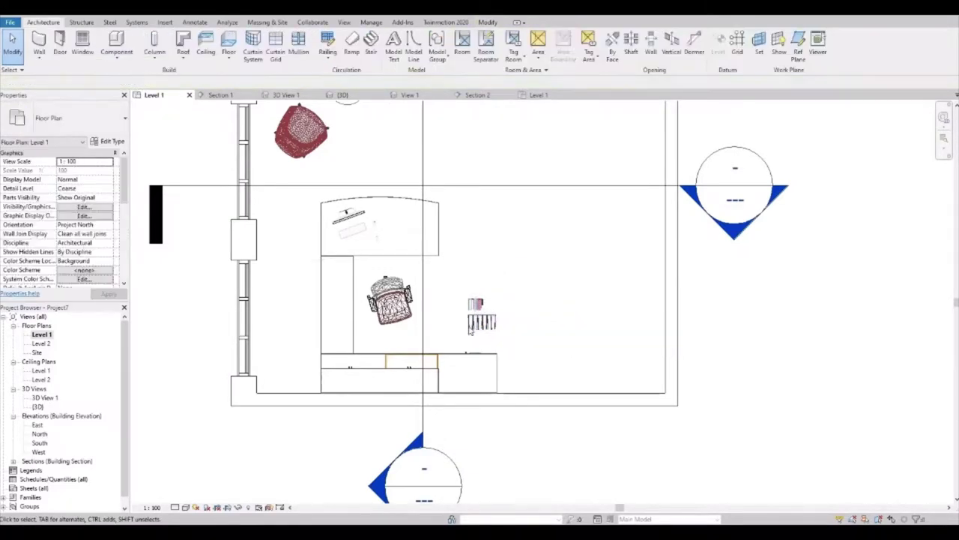
drag(459, 313, 606, 350)
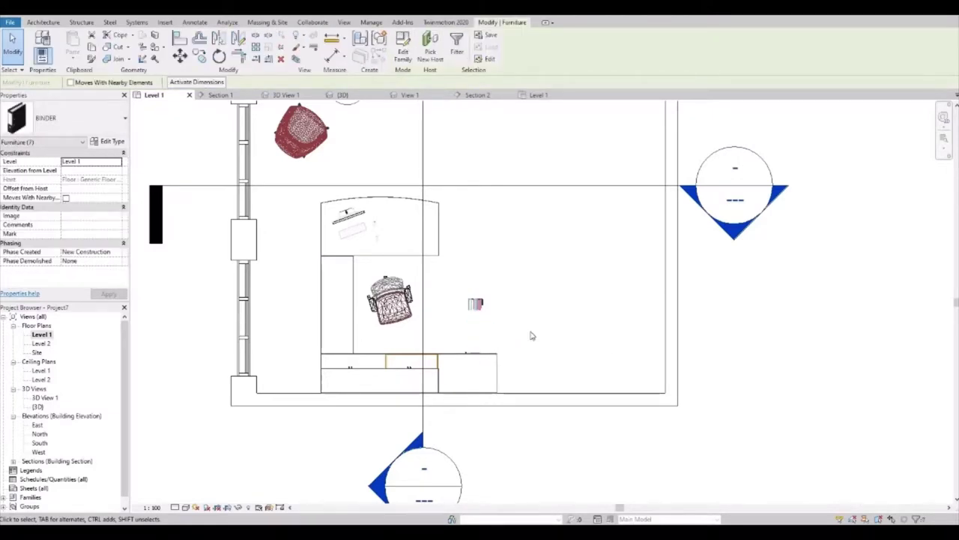
click(475, 303)
key(Down)
key(Down)
key(Down)
key(Down)
key(Down)
key(Down)
key(Down)
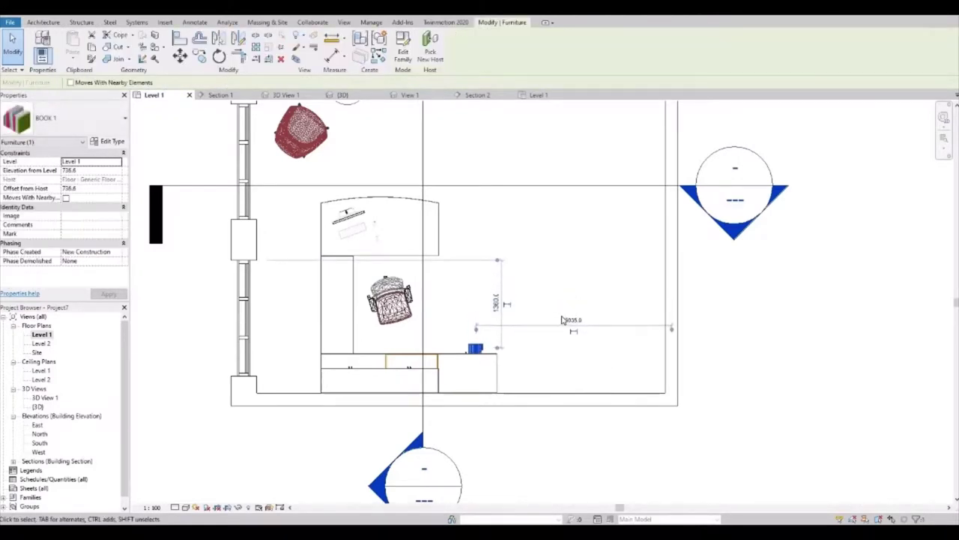
key(ctrl+Tab)
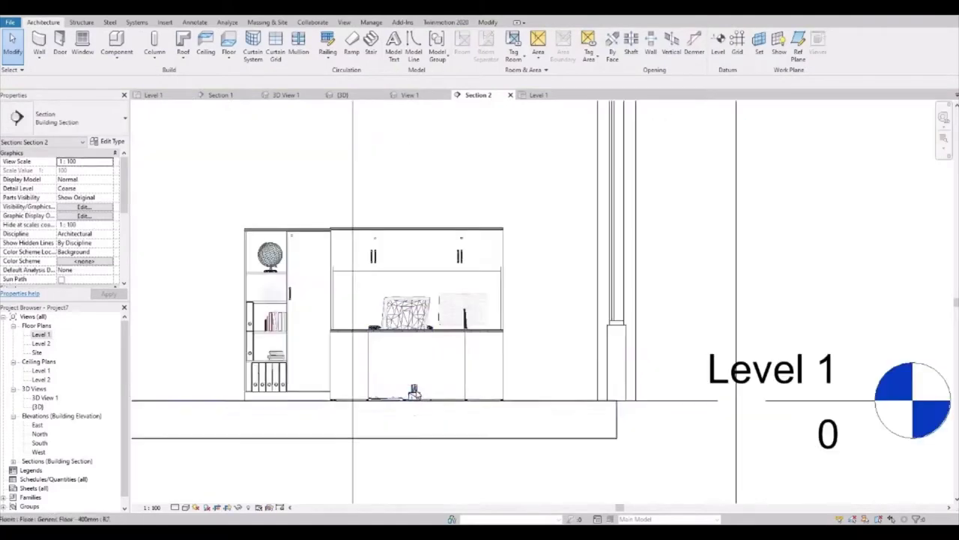
- In Section 2, raise the office phone and ink holder up onto the counter
click(414, 392)
key(Up)
key(Up)
key(Up)
key(Up)
key(Up)
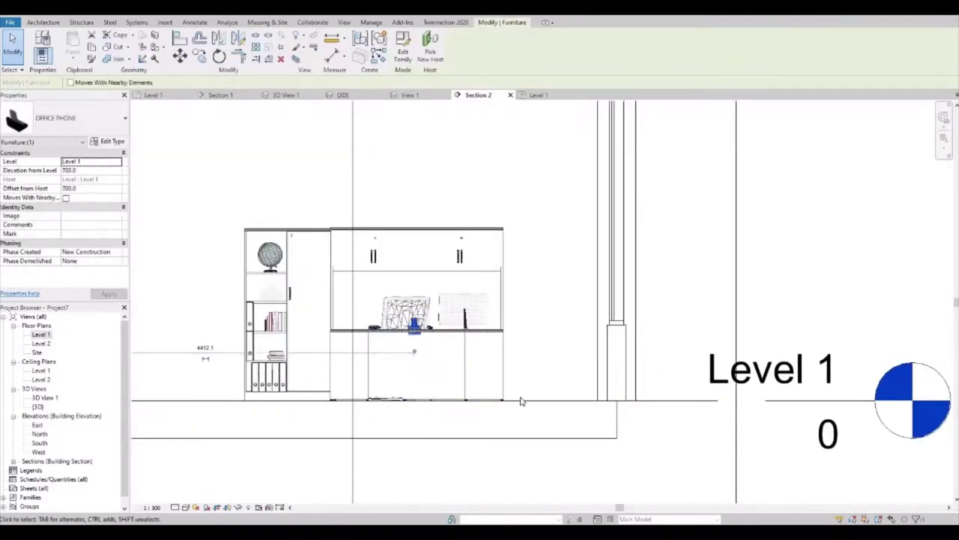
click(389, 399)
key(Up)
key(Up)
key(Up)
key(Up)
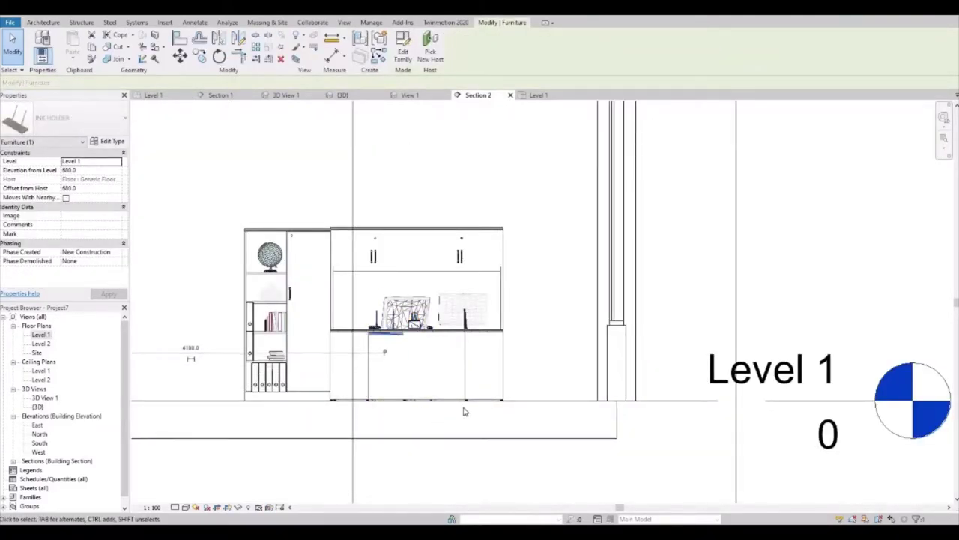
key(Up)
key(Up)
scroll(415, 320, up, 5)
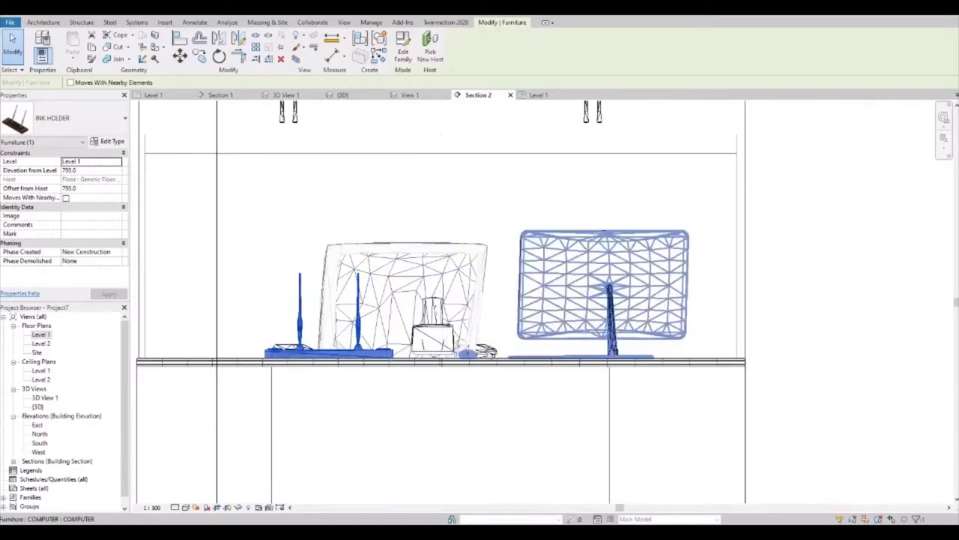
key(Escape)
click(440, 359)
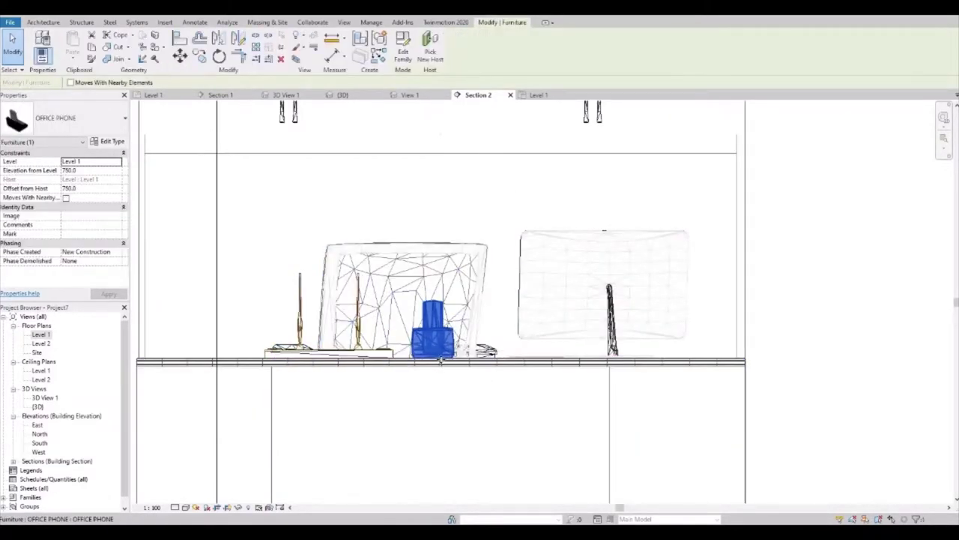
key(Escape)
- Rotate CHAIR 2 by 180° in the Level 1 plan, then switch to 3D View 1
double_click(40, 334)
click(478, 287)
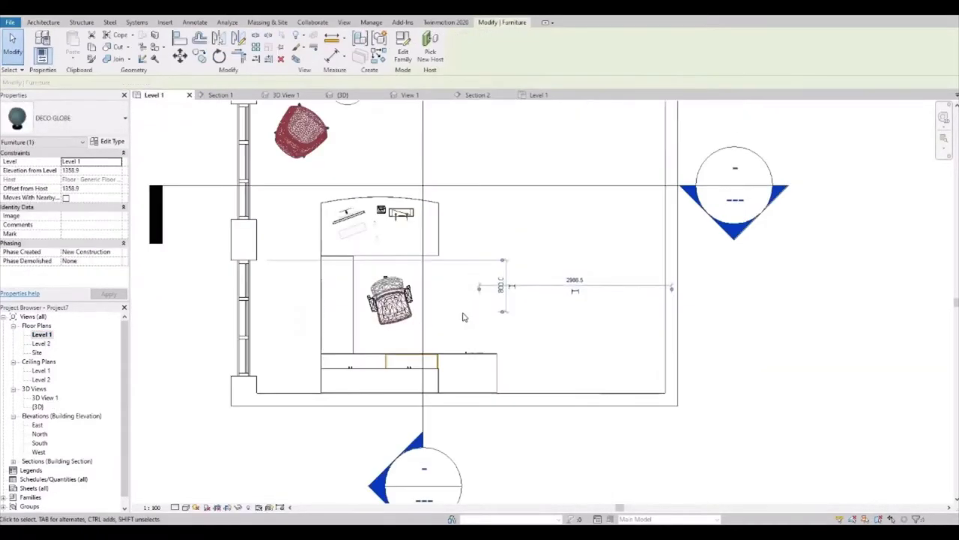
click(390, 299)
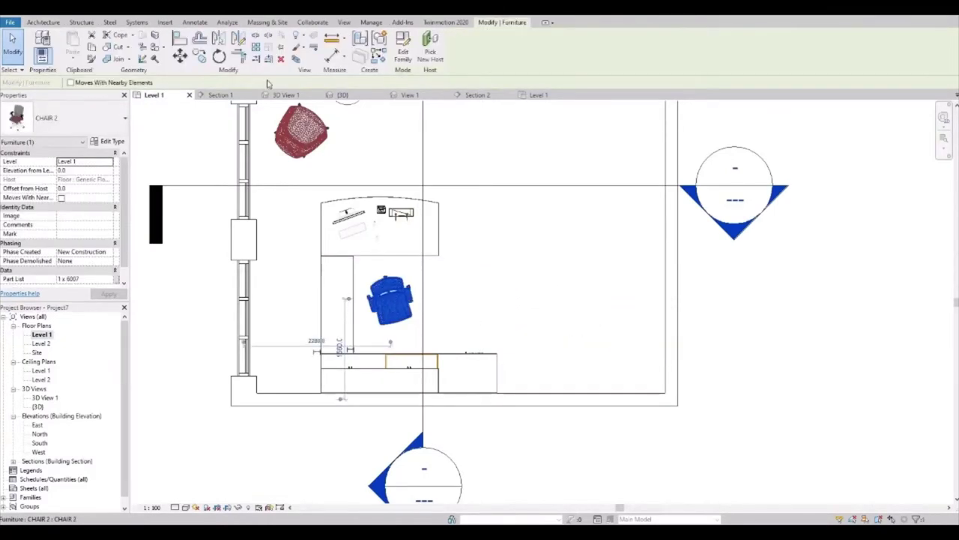
click(218, 57)
click(390, 206)
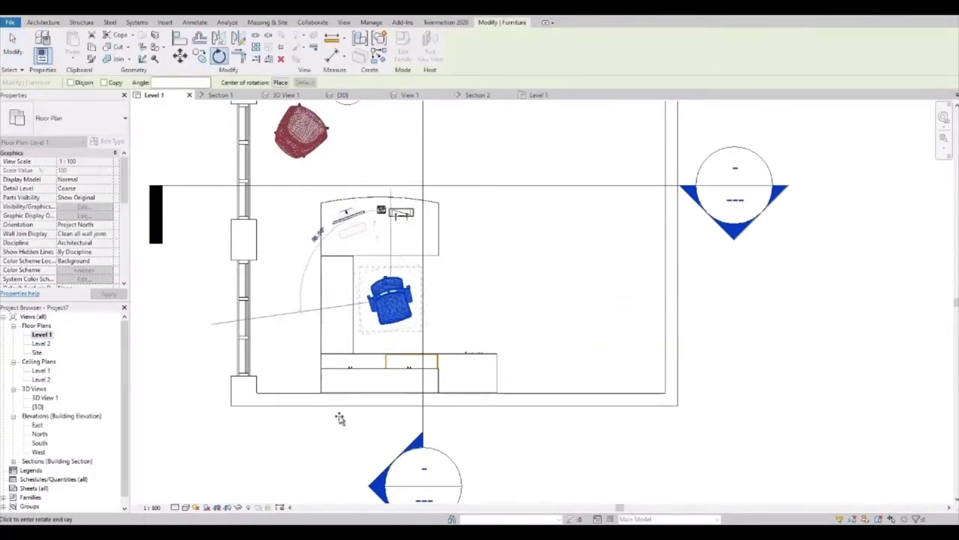
click(395, 418)
key(Escape)
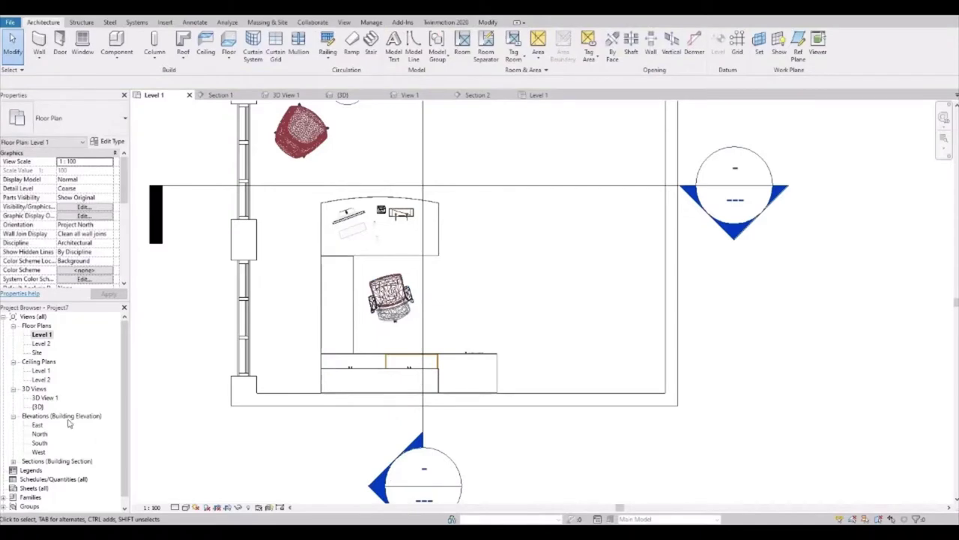
double_click(45, 397)
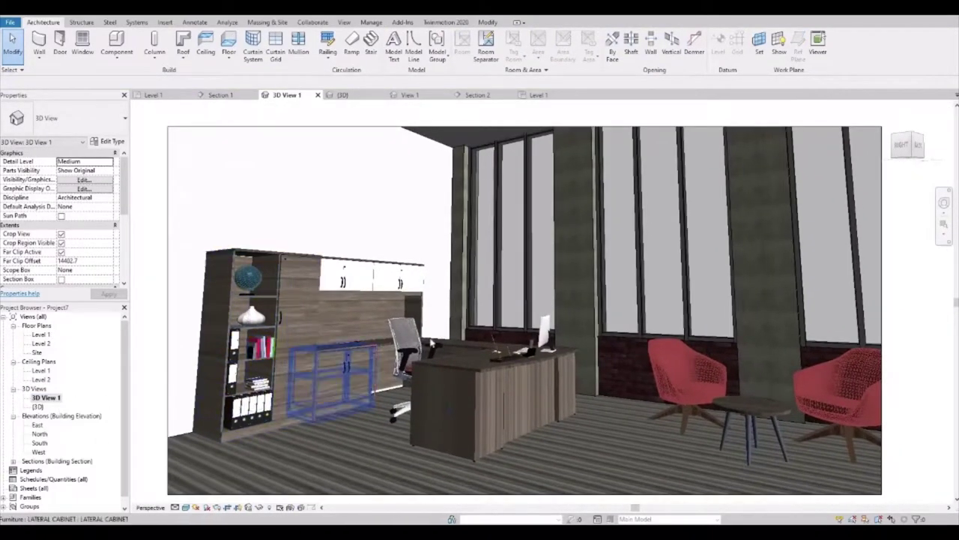
- Select the office's left wall and open the Material Browser for its structure layer
click(416, 127)
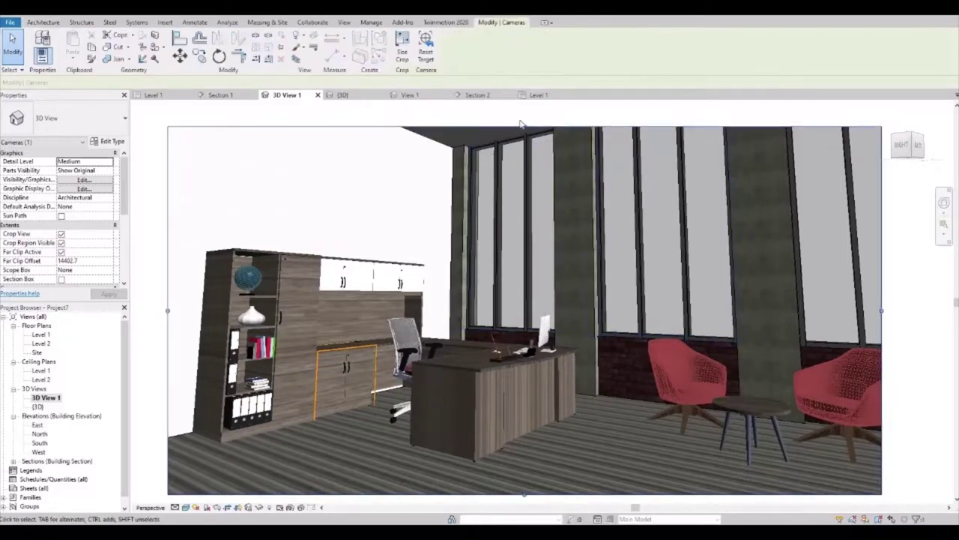
click(315, 150)
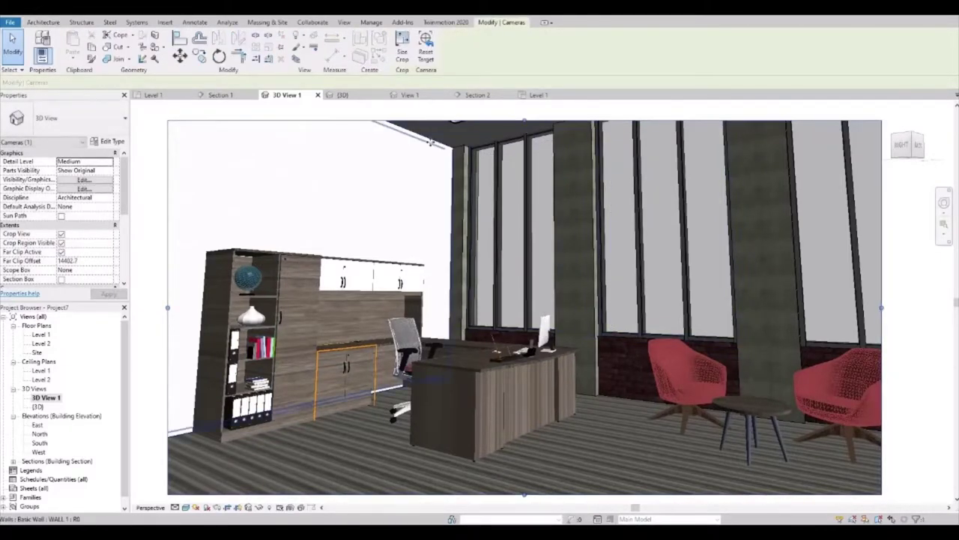
click(112, 142)
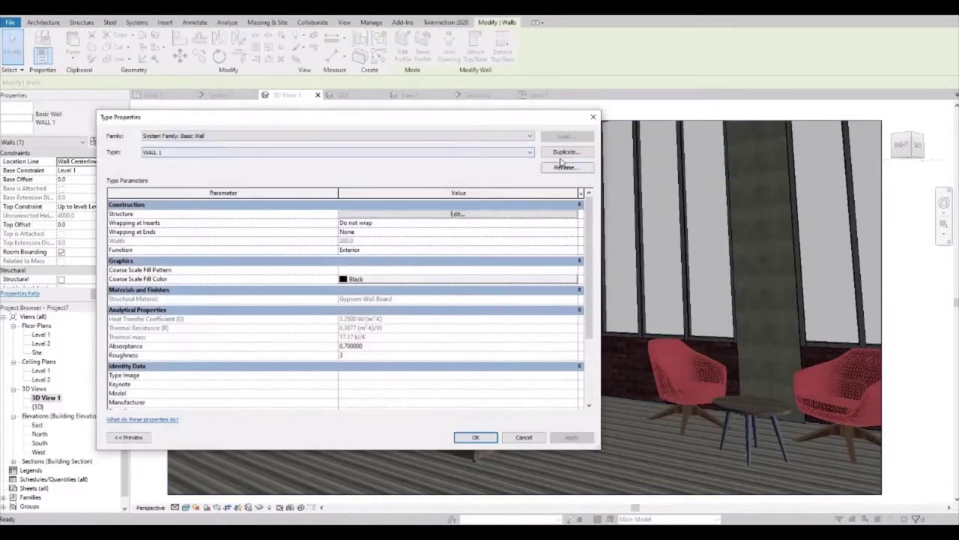
click(458, 214)
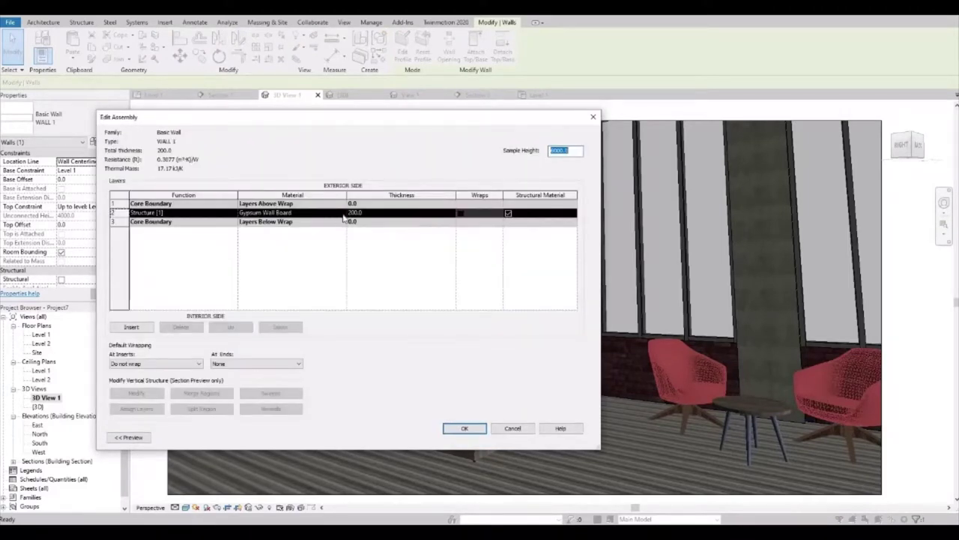
click(343, 213)
click(342, 213)
- Search materials for 'int', then cancel every dialog, keeping Gypsum Wall Board
scroll(253, 235, down, 5)
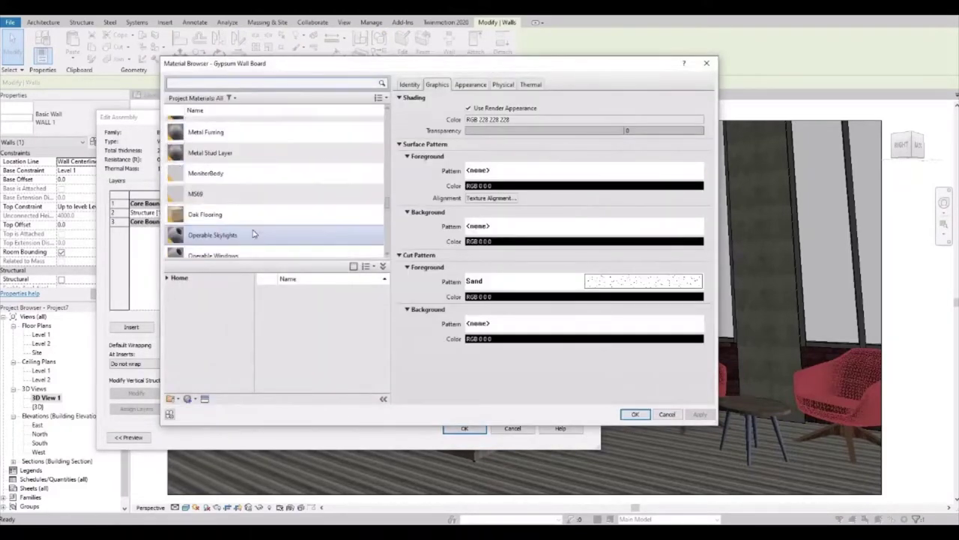
scroll(253, 234, down, 3)
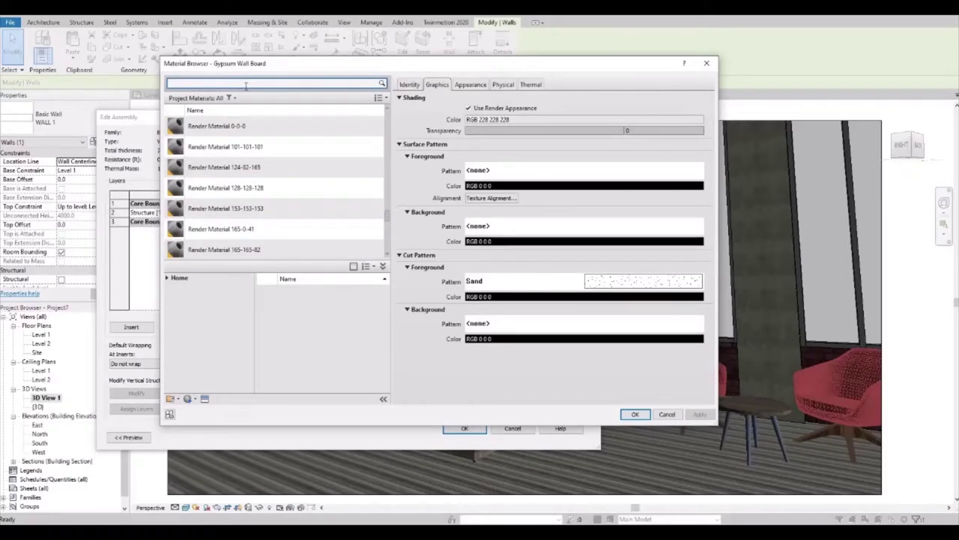
text(paint)
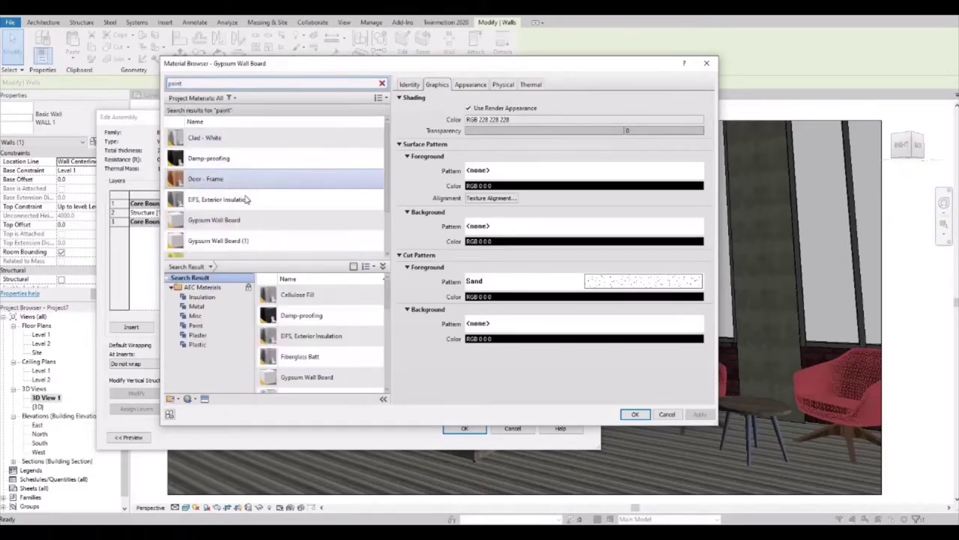
scroll(260, 209, down, 3)
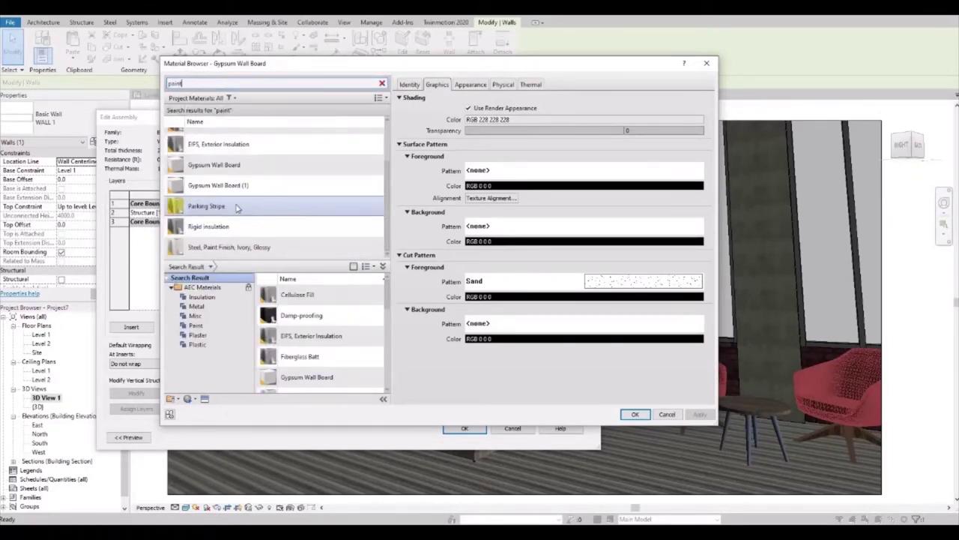
scroll(237, 207, up, 3)
key(Escape)
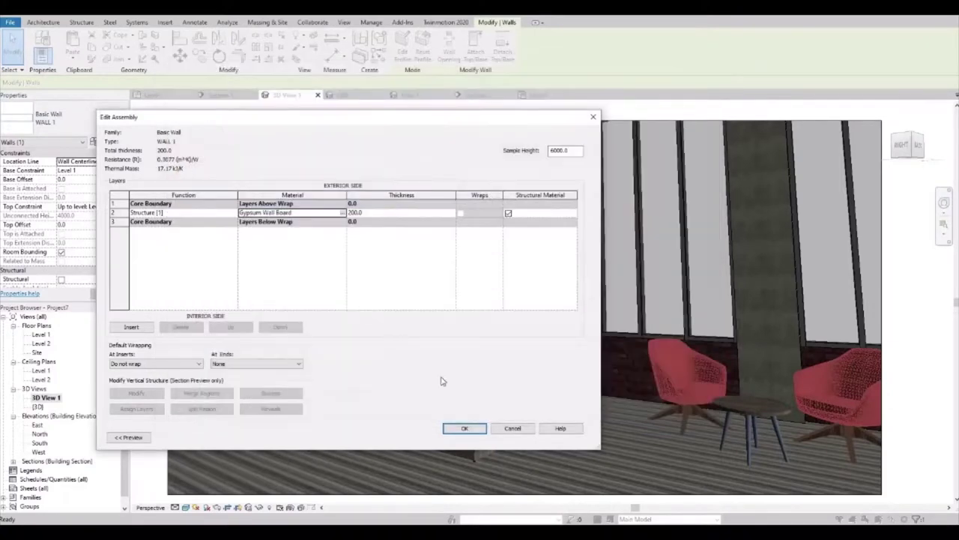
click(465, 428)
click(479, 437)
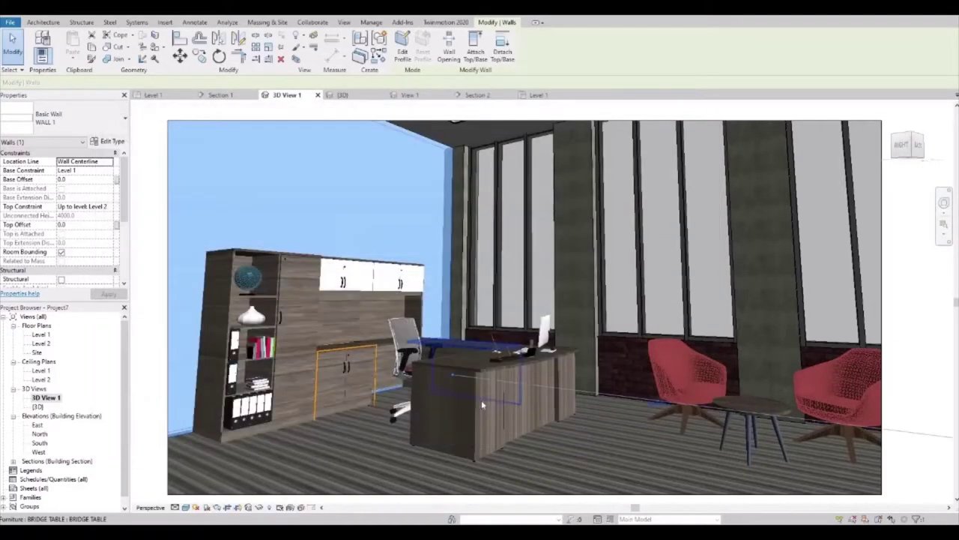
- Show 3D View 1's camera position in the Level 1 floor plan
scroll(505, 411, down, 2)
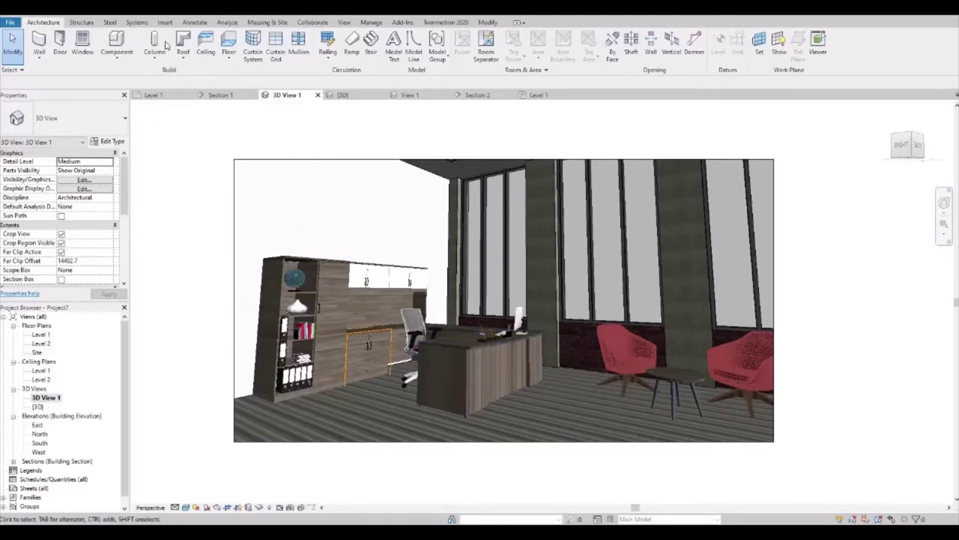
double_click(42, 334)
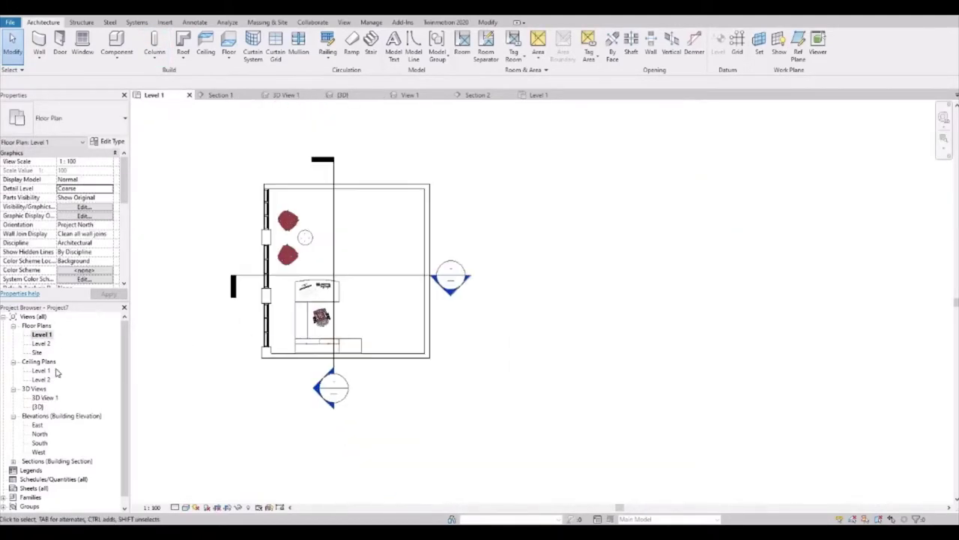
double_click(42, 398)
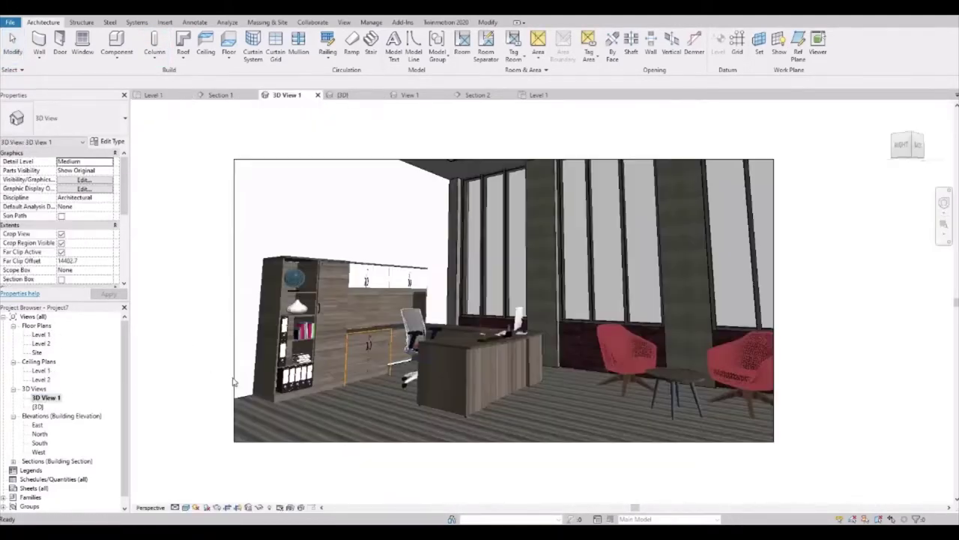
click(43, 343)
key(ctrl+Tab)
click(392, 237)
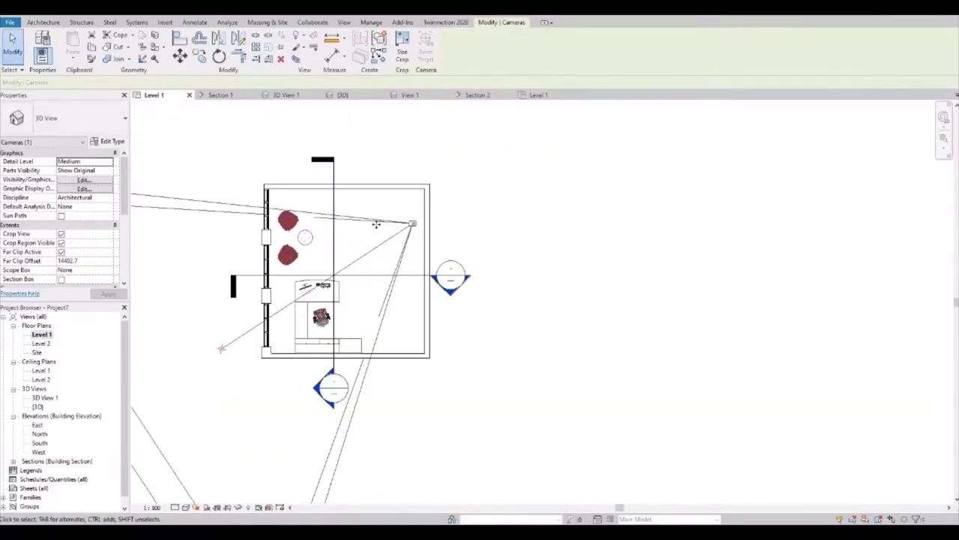
- Place a new perspective camera in the Level 1 plan, creating 3D View 2
click(183, 9)
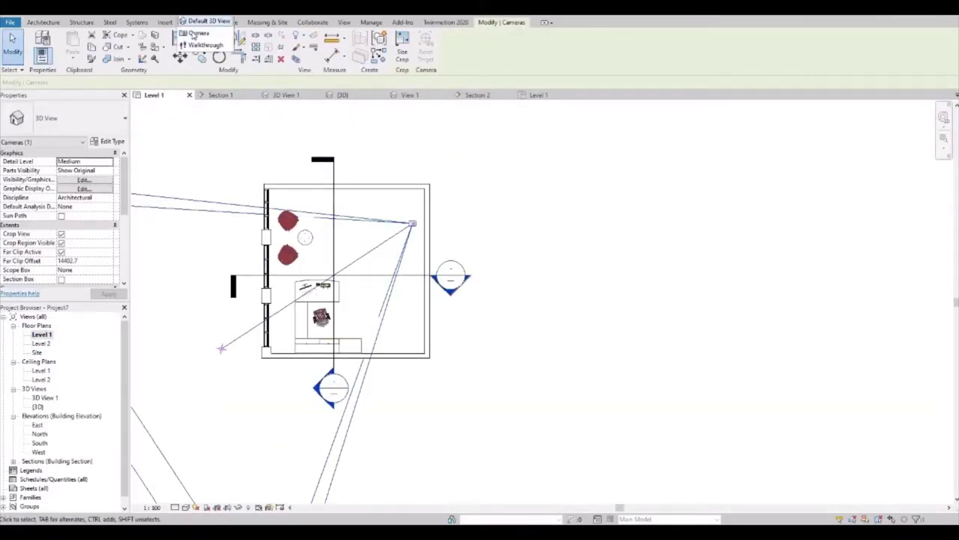
click(203, 34)
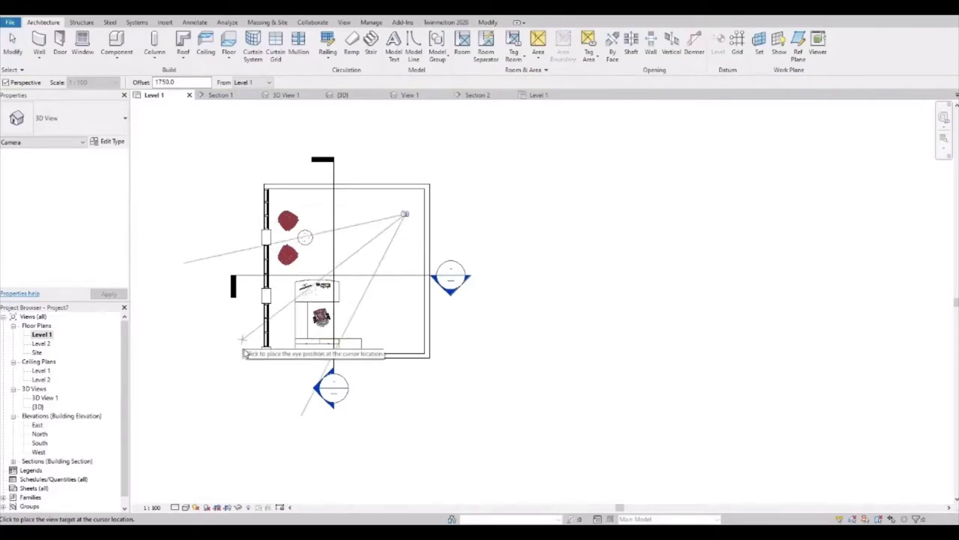
click(219, 372)
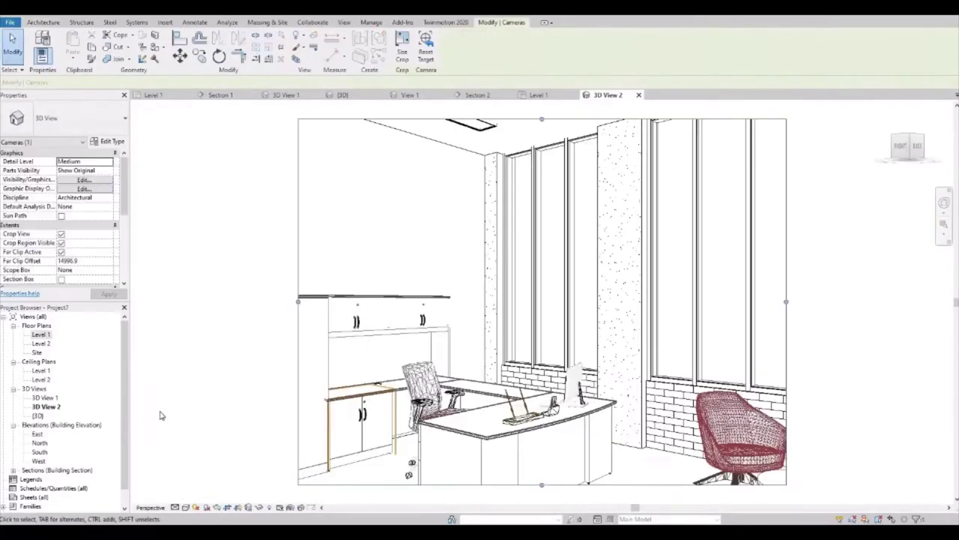
- Zoom out and drag the crop's left, right and bottom edges outward to show the table
scroll(242, 388, down, 2)
scroll(270, 337, down, 2)
scroll(291, 286, down, 1)
drag(290, 286, 222, 291)
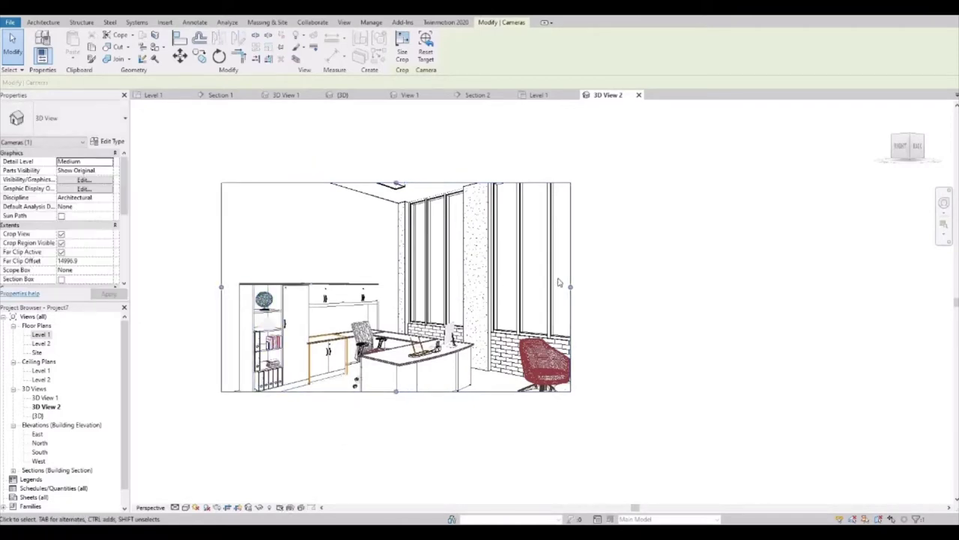
drag(570, 287, 650, 293)
drag(666, 287, 665, 287)
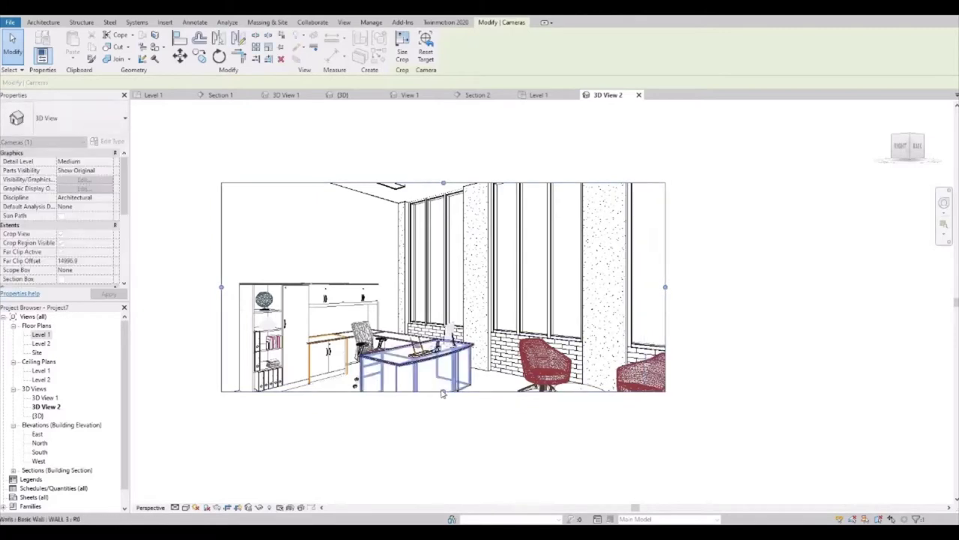
drag(433, 392, 444, 441)
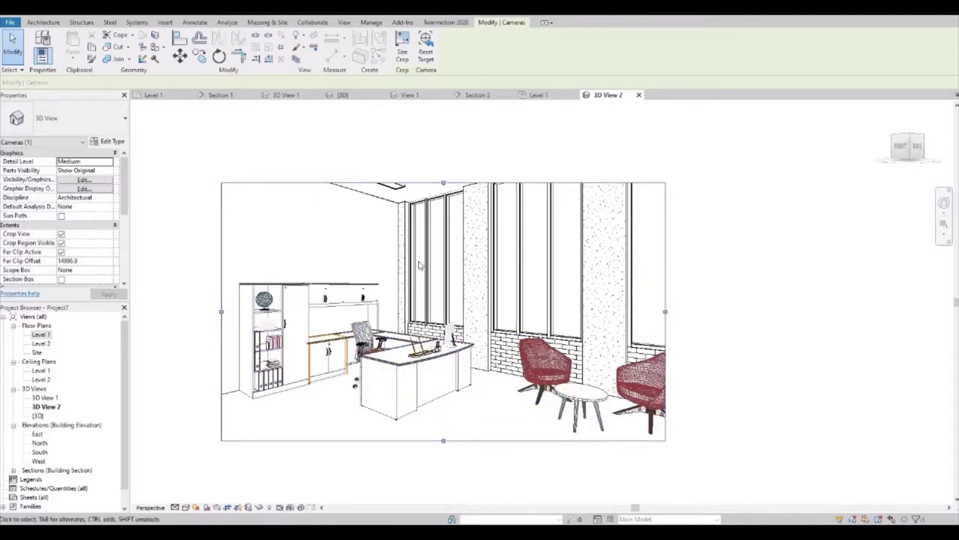
- Change WALL 2's structure layer material to Concrete, Cast-in-Place gray and confirm all dialogs
click(620, 278)
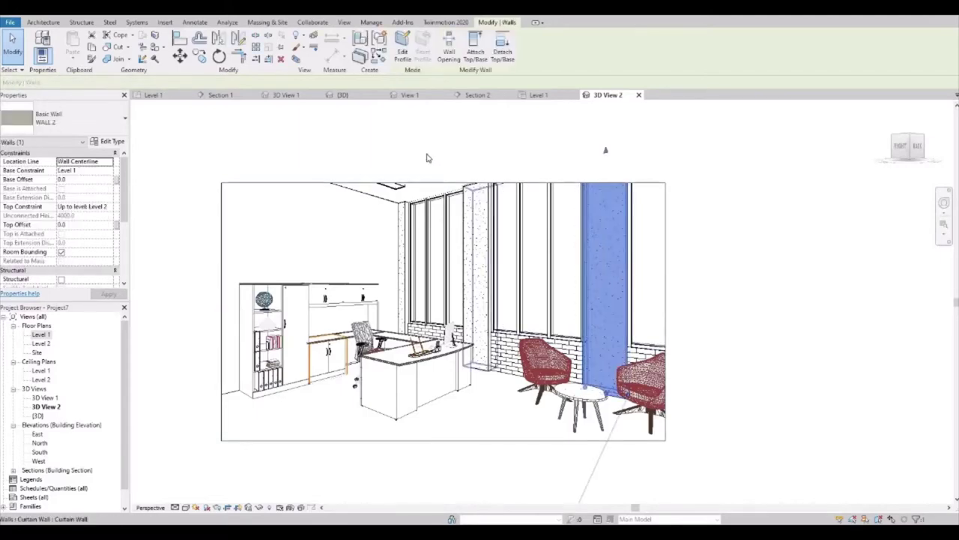
click(112, 142)
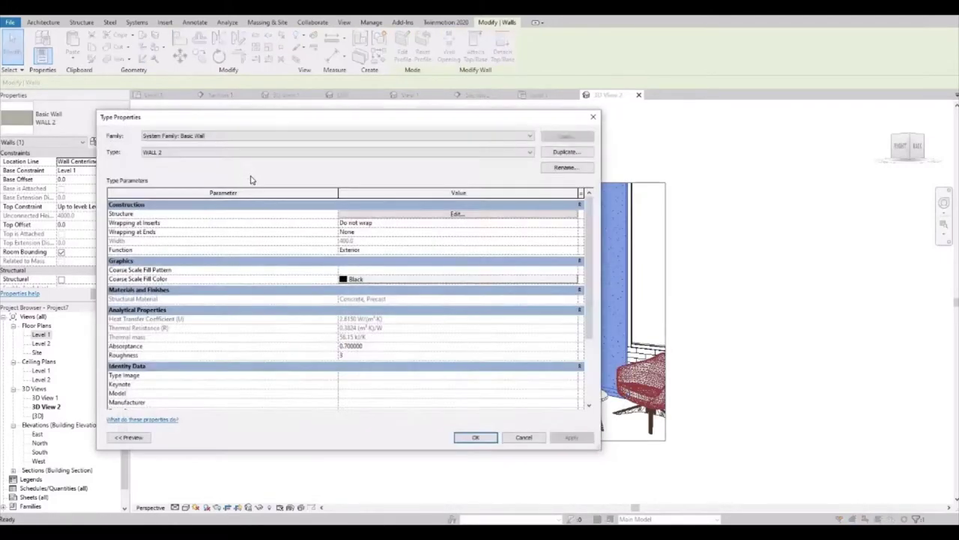
click(455, 214)
click(342, 213)
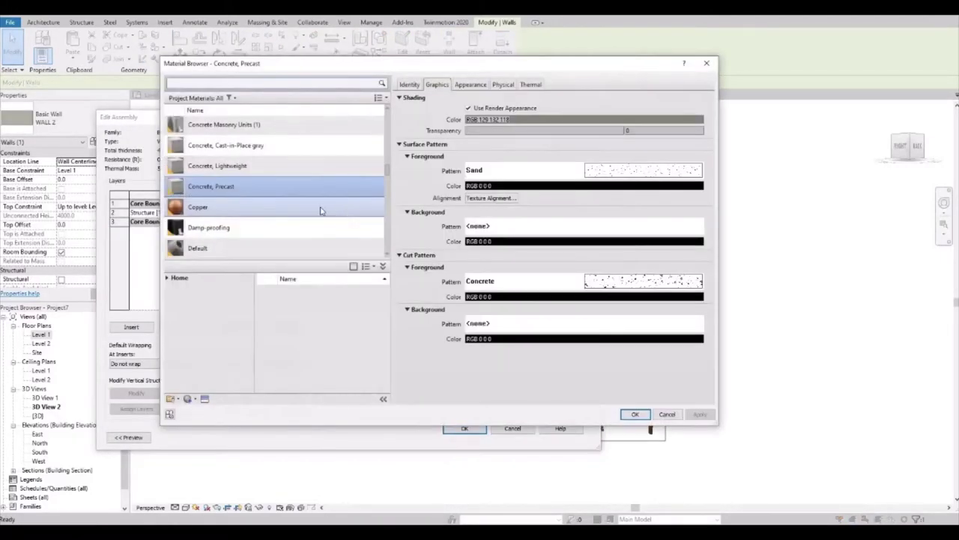
click(230, 149)
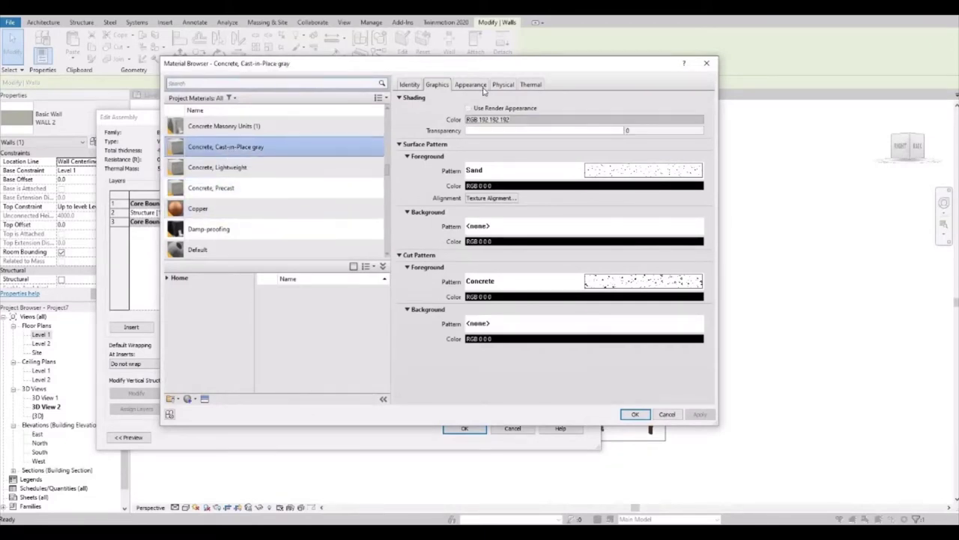
click(470, 84)
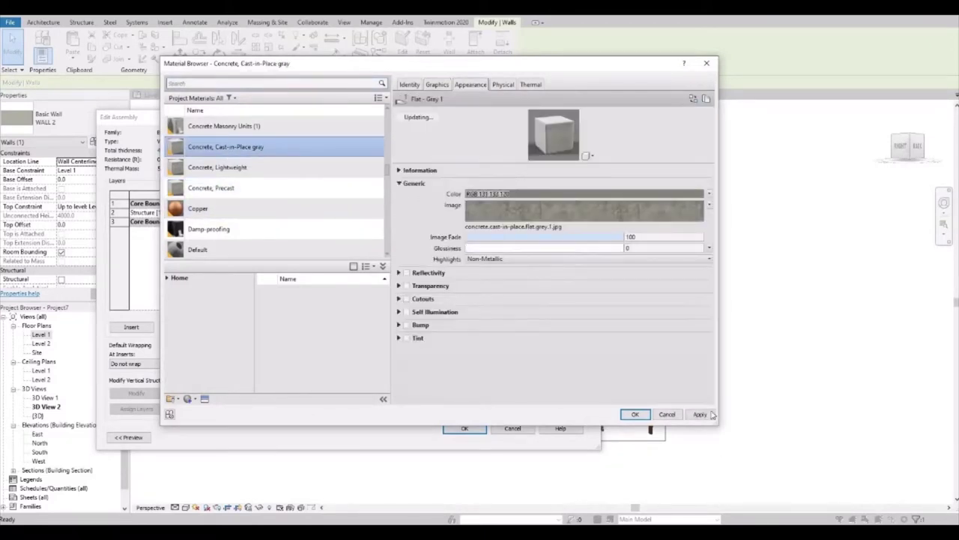
click(637, 415)
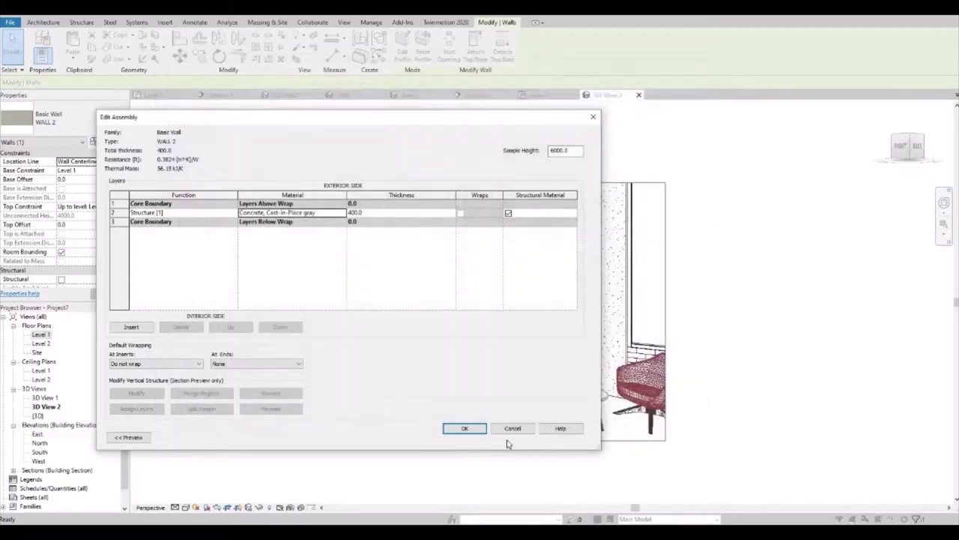
click(481, 429)
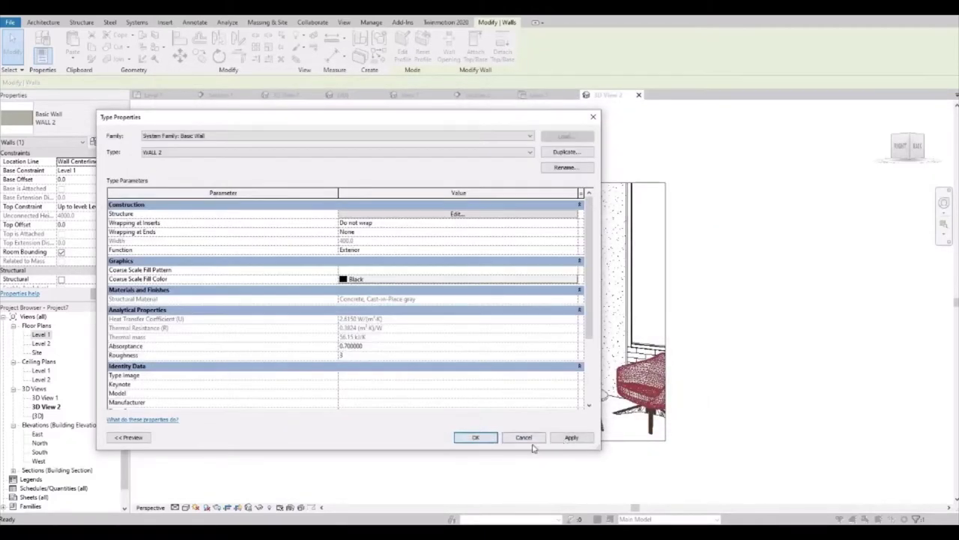
click(484, 439)
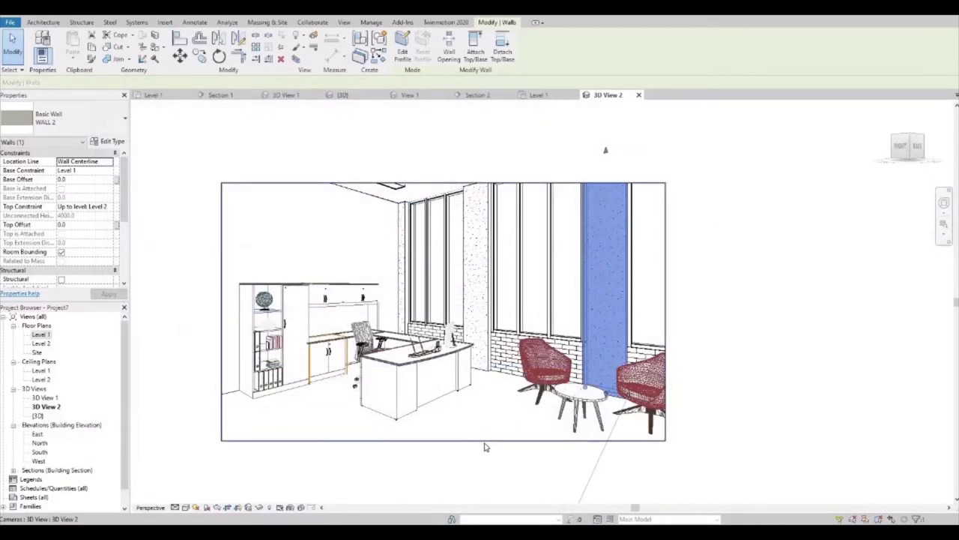
click(440, 499)
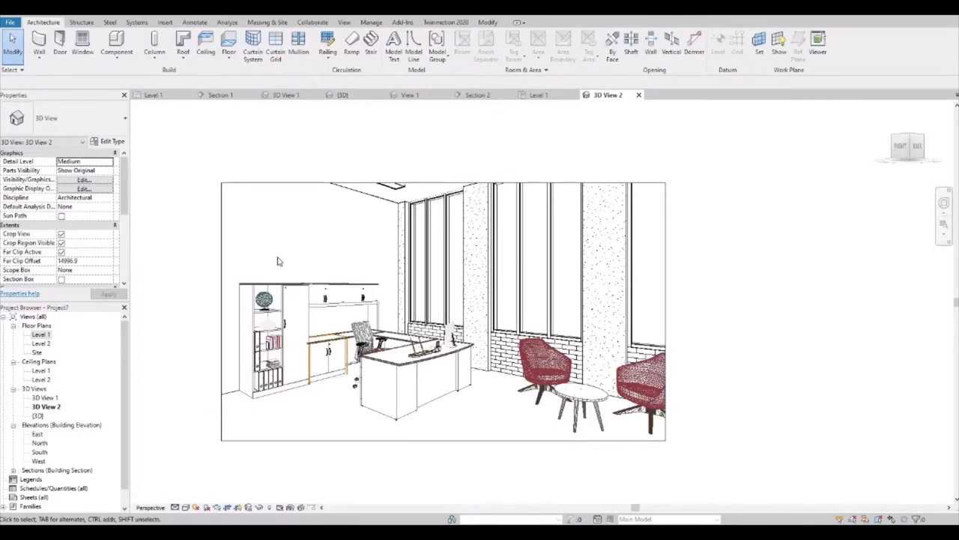
- Select the three left-column lights in the Level 1 ceiling plan, then open 3D View 2
double_click(42, 371)
click(425, 326)
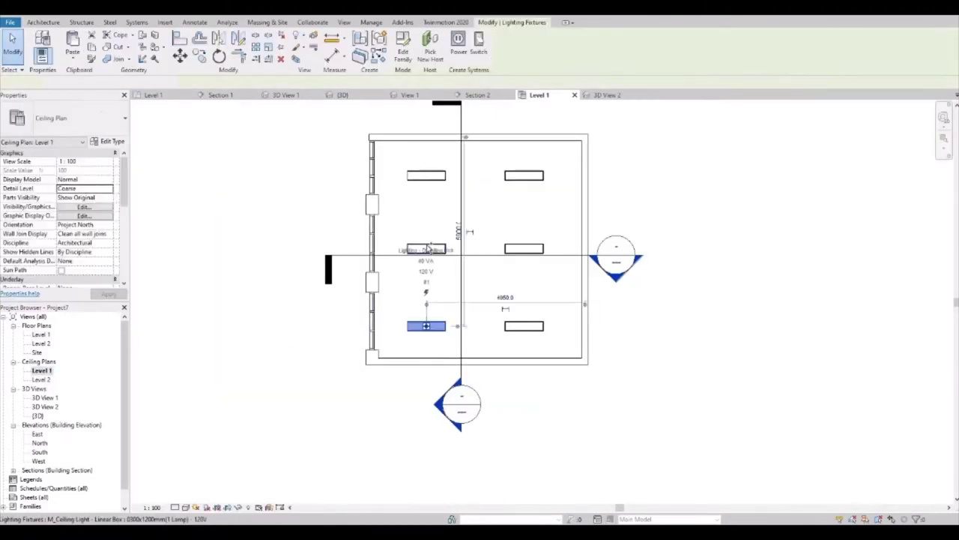
ctrl+click(426, 248)
ctrl+click(426, 176)
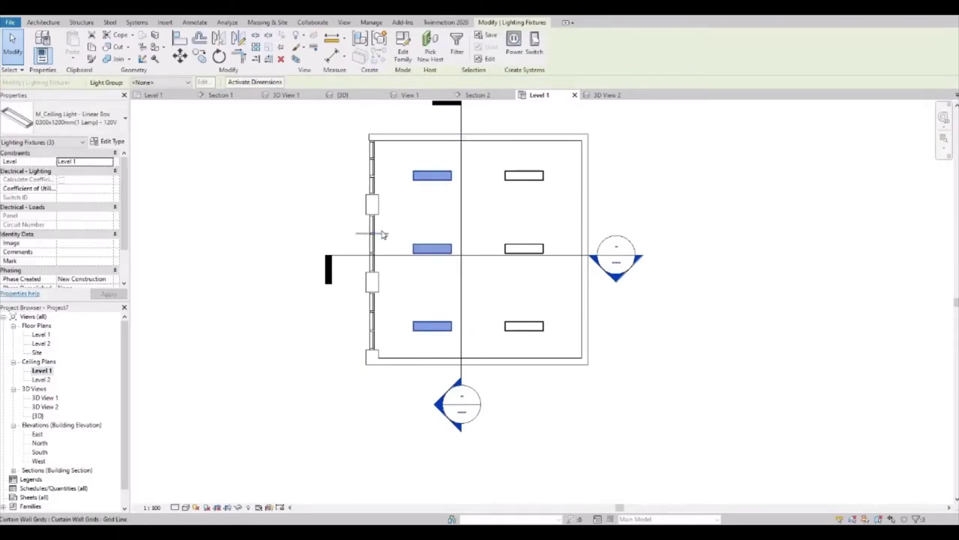
key(Escape)
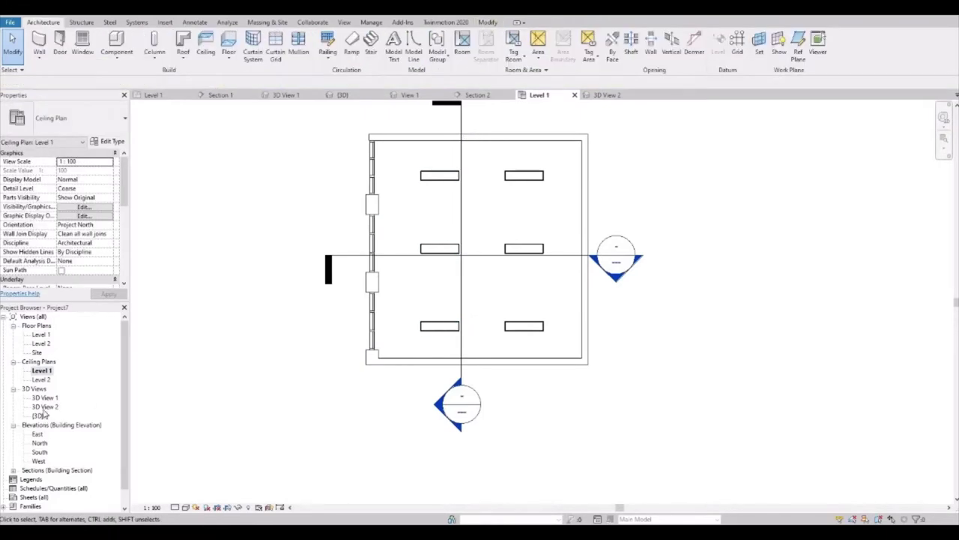
double_click(45, 407)
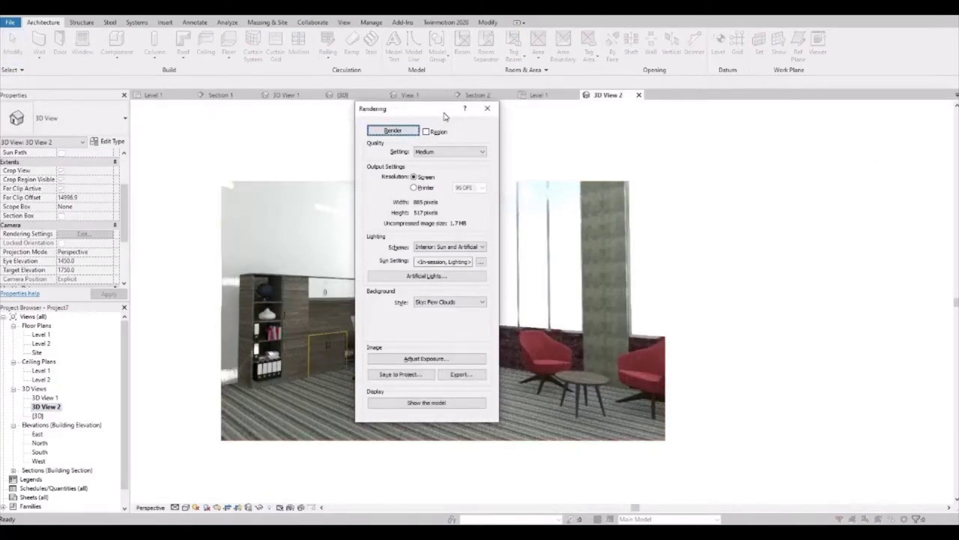
- Open the render's exposure controls and tune exposure and shadows, settling exposure near 8.83
drag(445, 116, 772, 156)
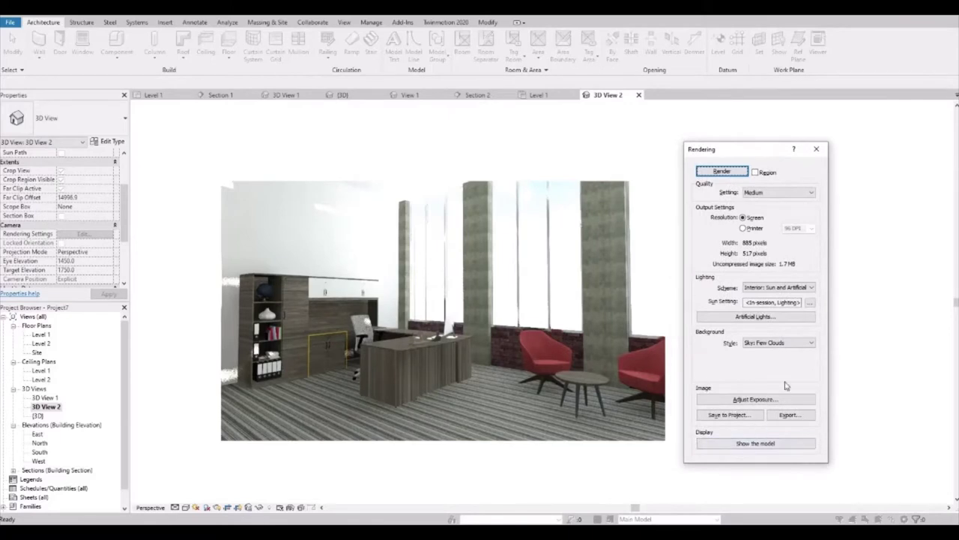
click(757, 400)
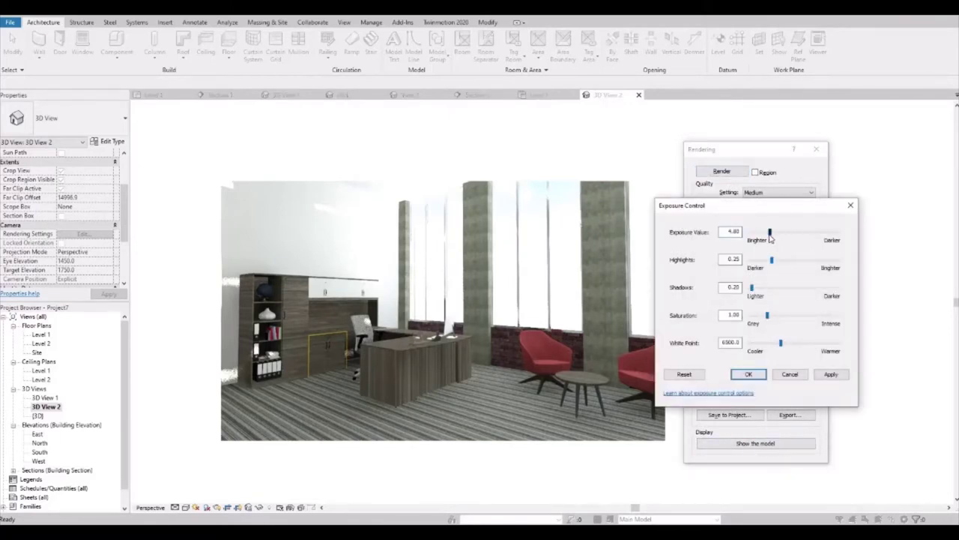
mouse_move(771, 237)
mouse_down()
mouse_move(820, 243)
mouse_move(784, 260)
mouse_up()
mouse_move(756, 292)
mouse_down()
mouse_move(793, 291)
mouse_move(808, 323)
mouse_move(775, 322)
mouse_up()
click(824, 376)
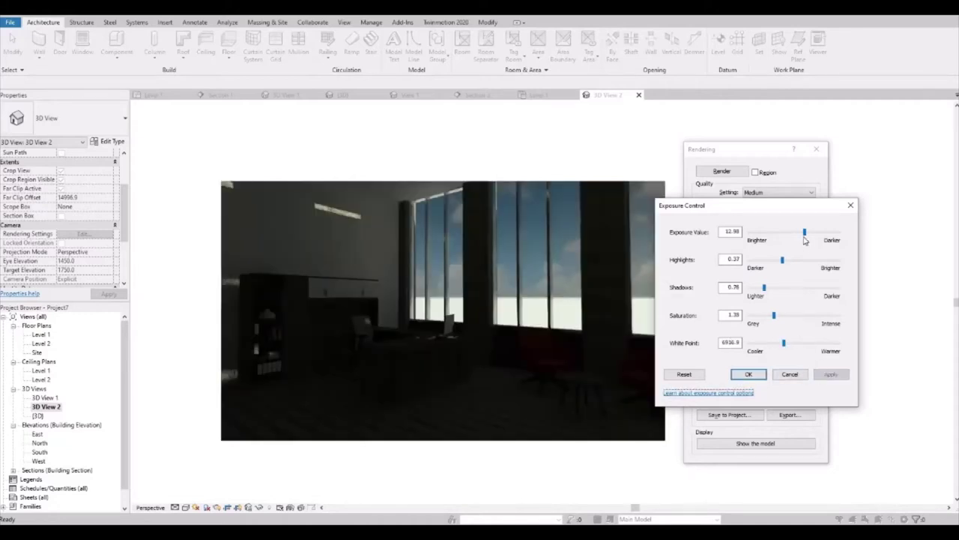
drag(806, 237, 787, 234)
click(830, 374)
click(828, 375)
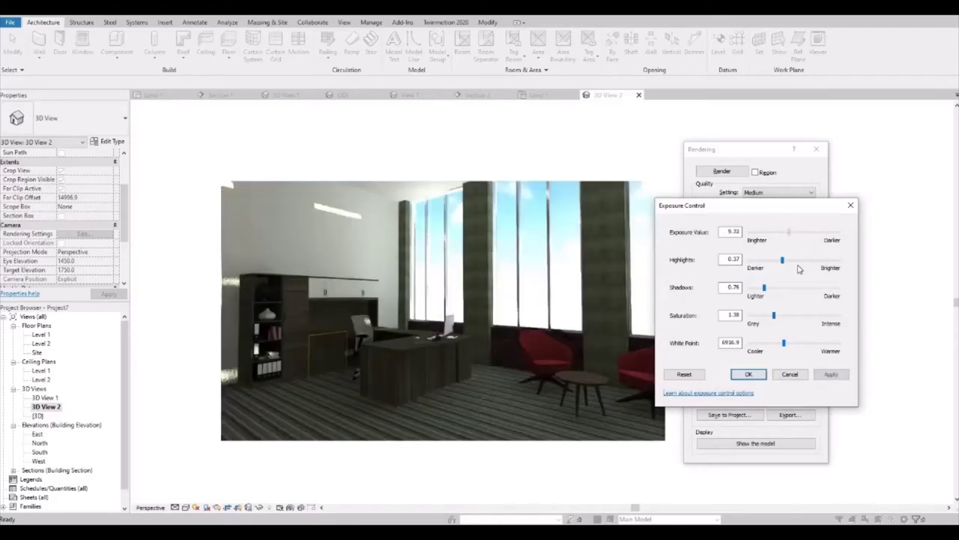
click(829, 374)
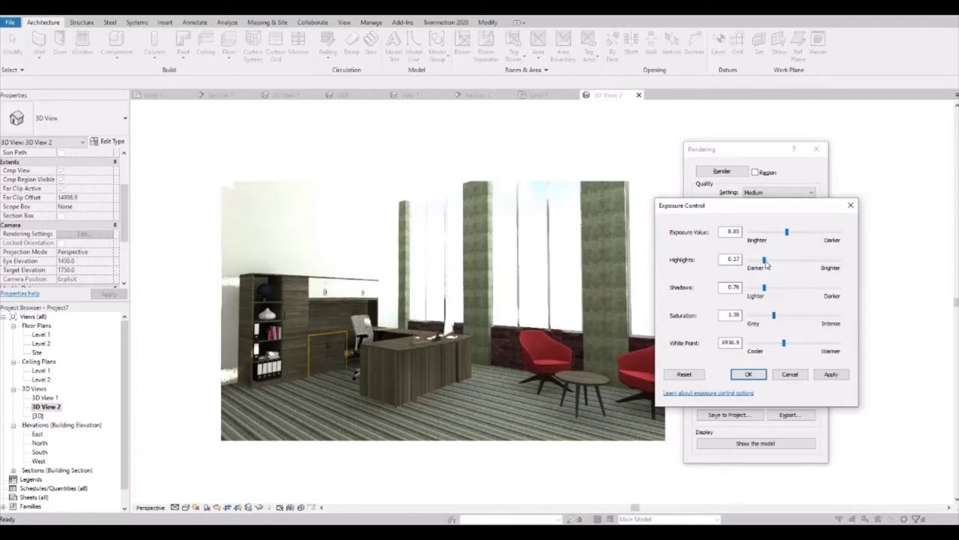
- Reduce highlights and bring the white point down to about 7361.8, applying each change
mouse_move(783, 263)
mouse_down()
mouse_move(768, 262)
mouse_move(769, 287)
mouse_up()
click(832, 374)
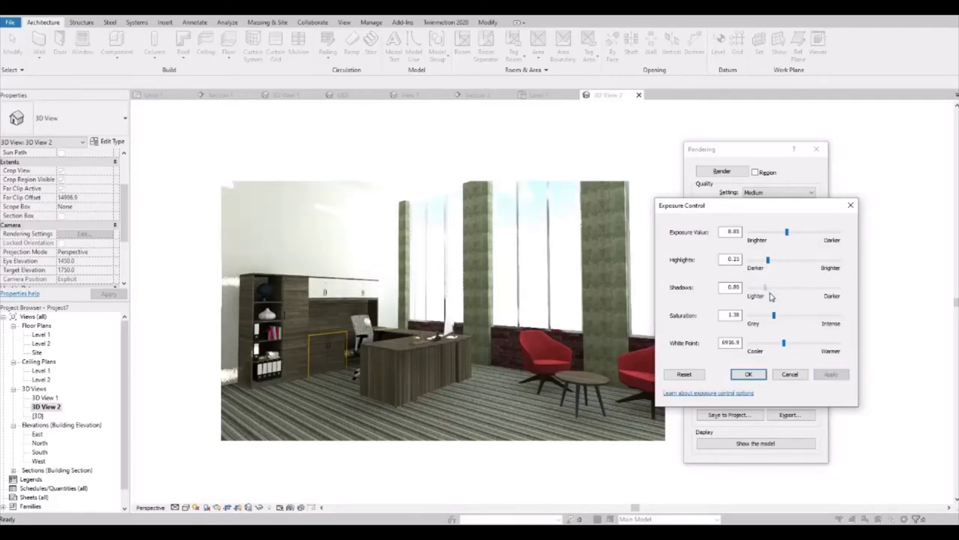
click(830, 375)
drag(784, 343, 796, 342)
click(828, 374)
drag(795, 342, 781, 317)
click(828, 374)
click(824, 375)
- Set shadows to 1.06, exposure to 8.85 and saturation to 1.66, applying each
drag(772, 292, 774, 291)
click(818, 376)
drag(787, 234, 789, 232)
click(829, 377)
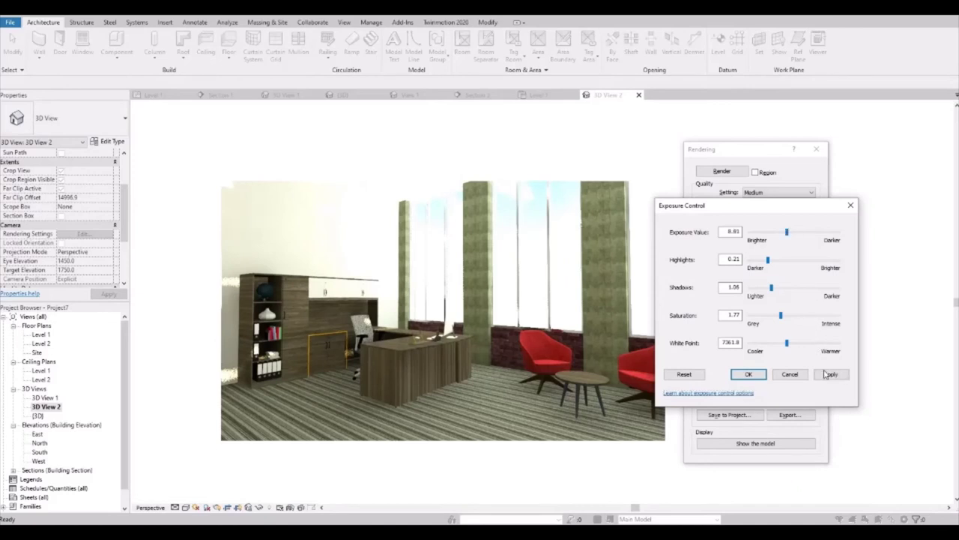
click(825, 375)
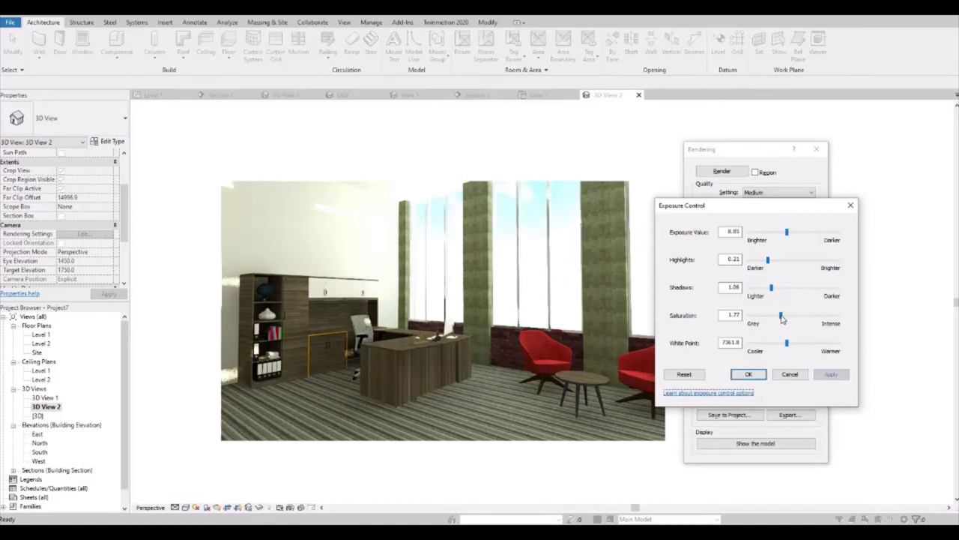
drag(782, 316, 785, 345)
click(831, 374)
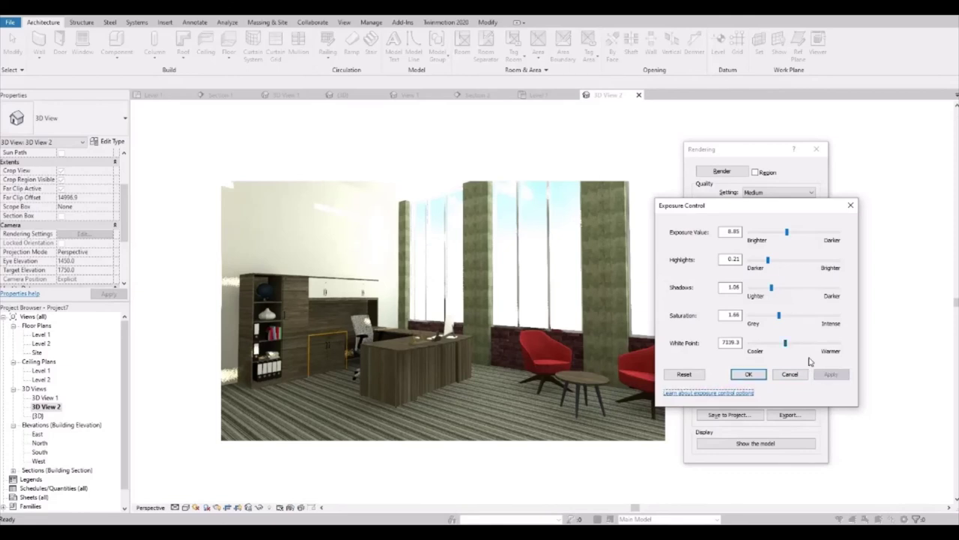